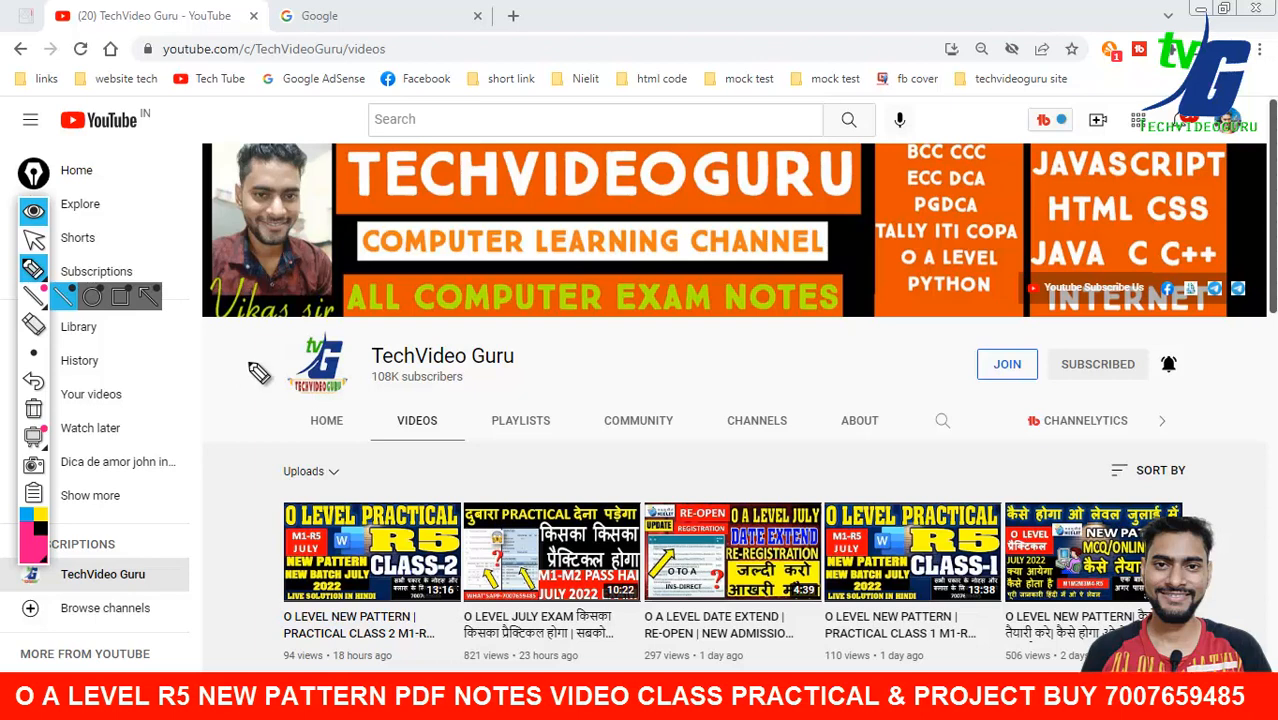
Step: Tick the channel's Subscribed label and circle the notification bell with the annotation pen, then clear the marks
mouse_move(1050, 382)
mouse_down()
mouse_move(1062, 392)
mouse_move(1125, 348)
mouse_up()
mouse_move(1208, 363)
mouse_down()
mouse_move(1142, 348)
mouse_move(1194, 376)
mouse_move(1204, 345)
mouse_up()
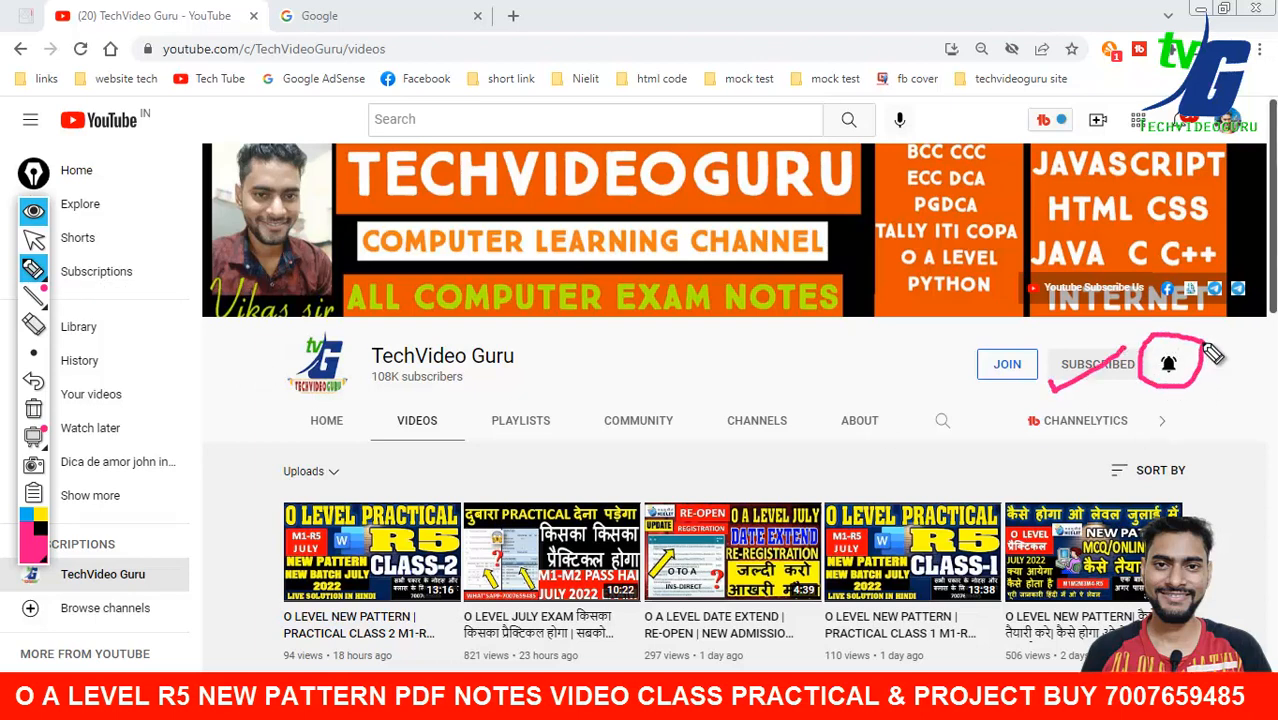
click(33, 409)
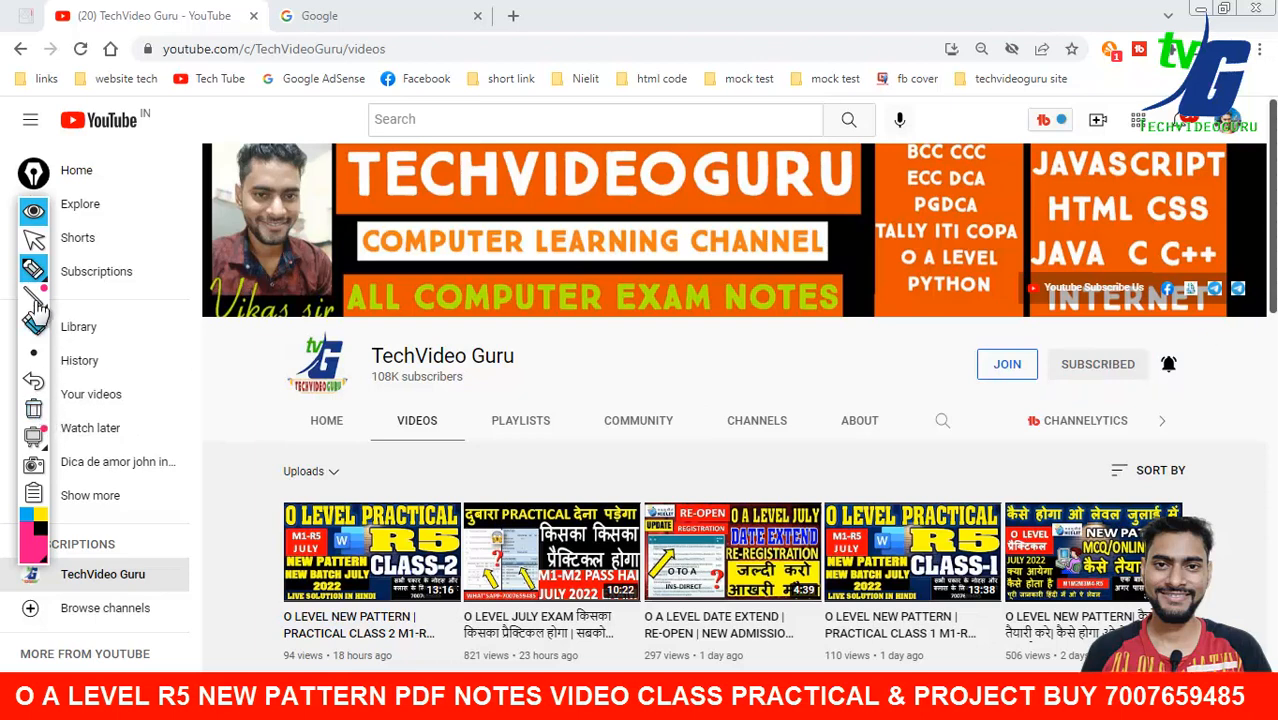
click(35, 240)
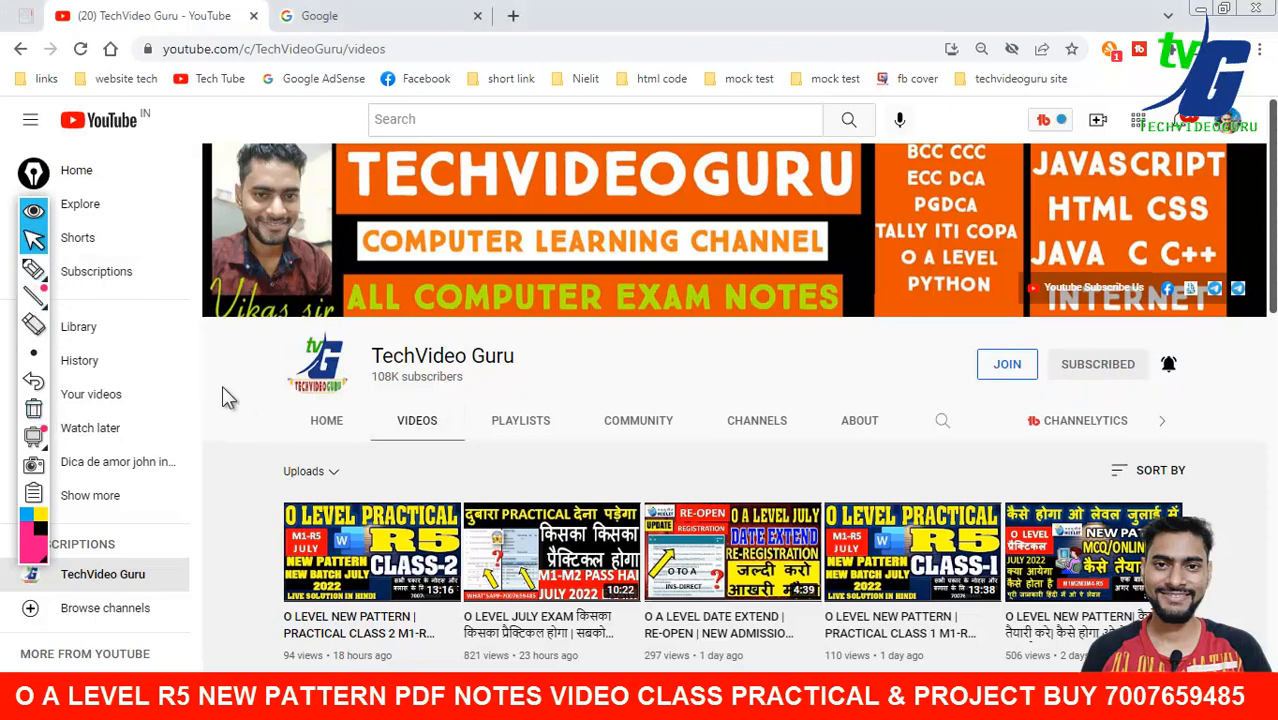
Step: Handwrite "July" beside the channel name with the annotation pen, underline it, then clear the markings and restore the pointer
click(33, 268)
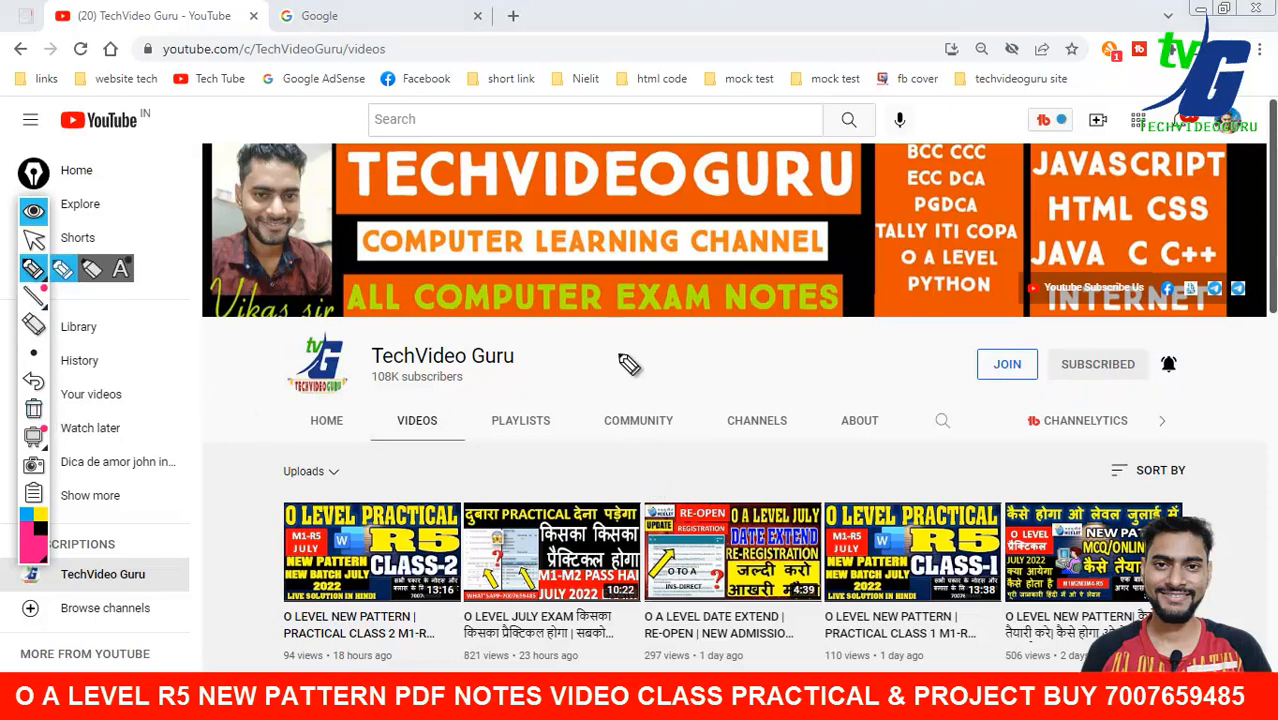
drag(615, 337, 572, 402)
mouse_move(632, 362)
mouse_down()
mouse_move(680, 402)
mouse_move(700, 350)
mouse_up()
mouse_move(708, 337)
mouse_down()
mouse_move(720, 392)
mouse_move(748, 432)
mouse_up()
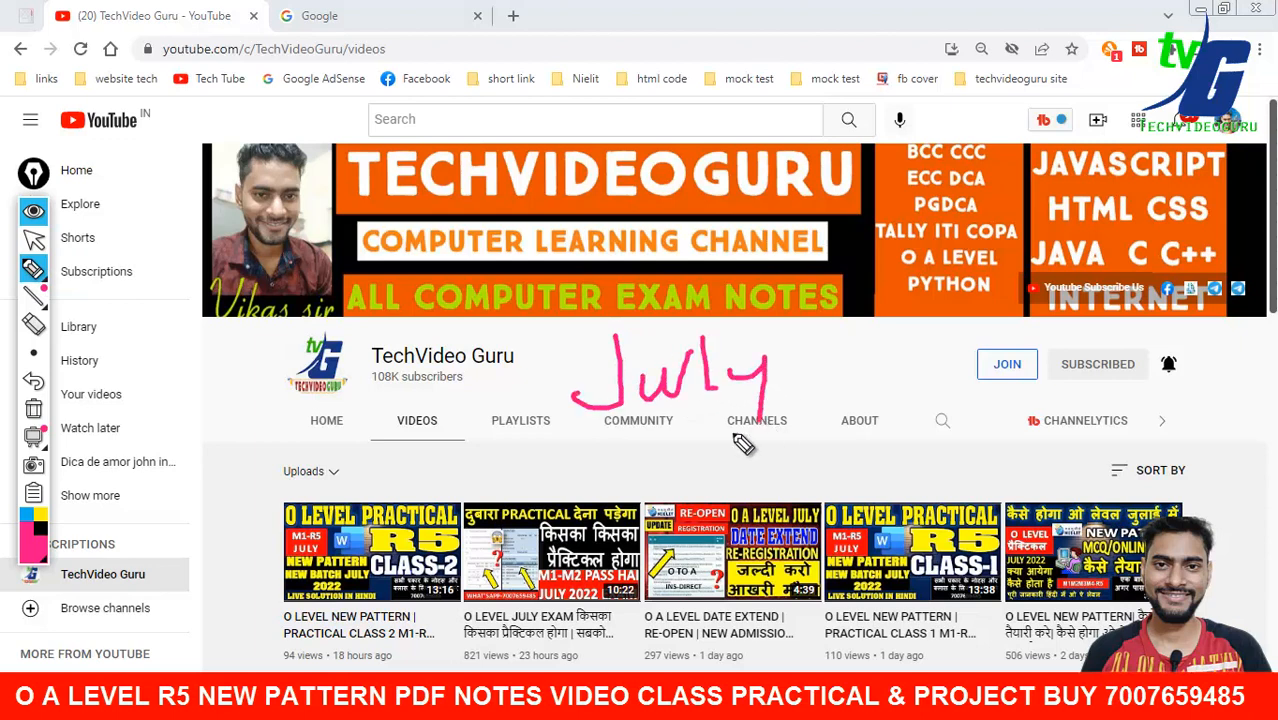
drag(516, 454, 888, 419)
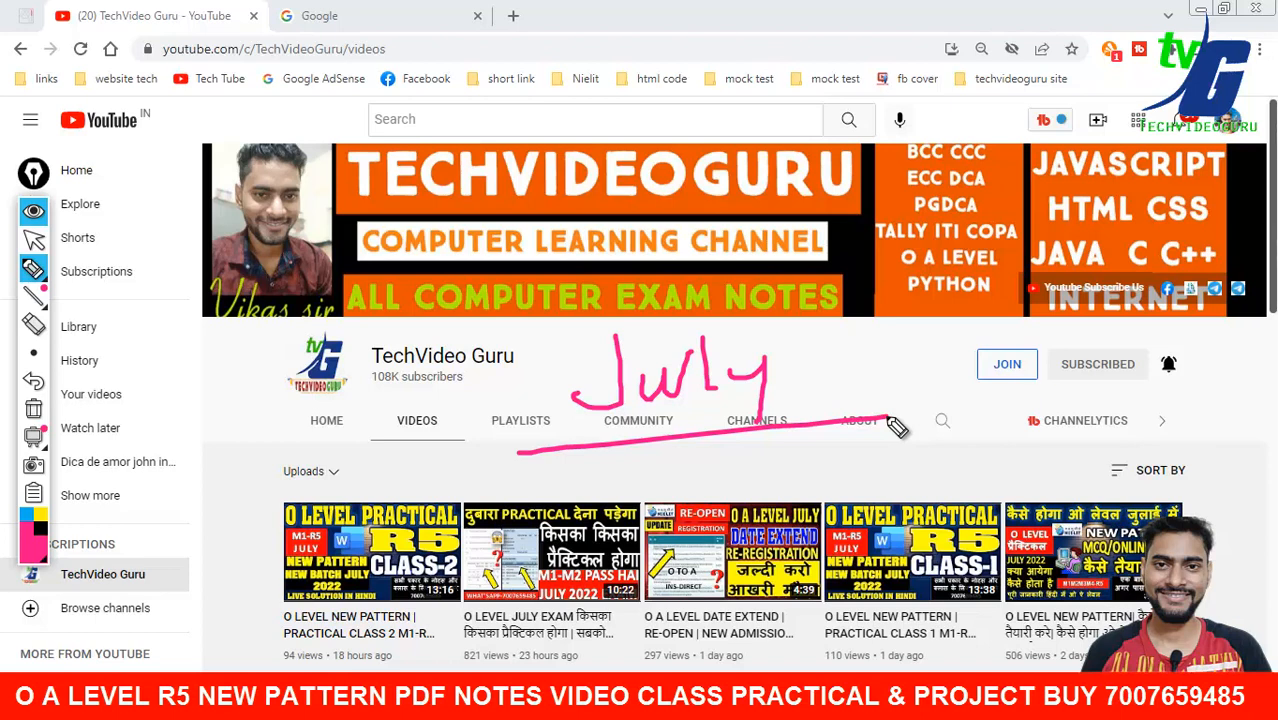
mouse_move(794, 455)
mouse_down()
mouse_move(922, 452)
mouse_move(910, 467)
mouse_up()
click(33, 408)
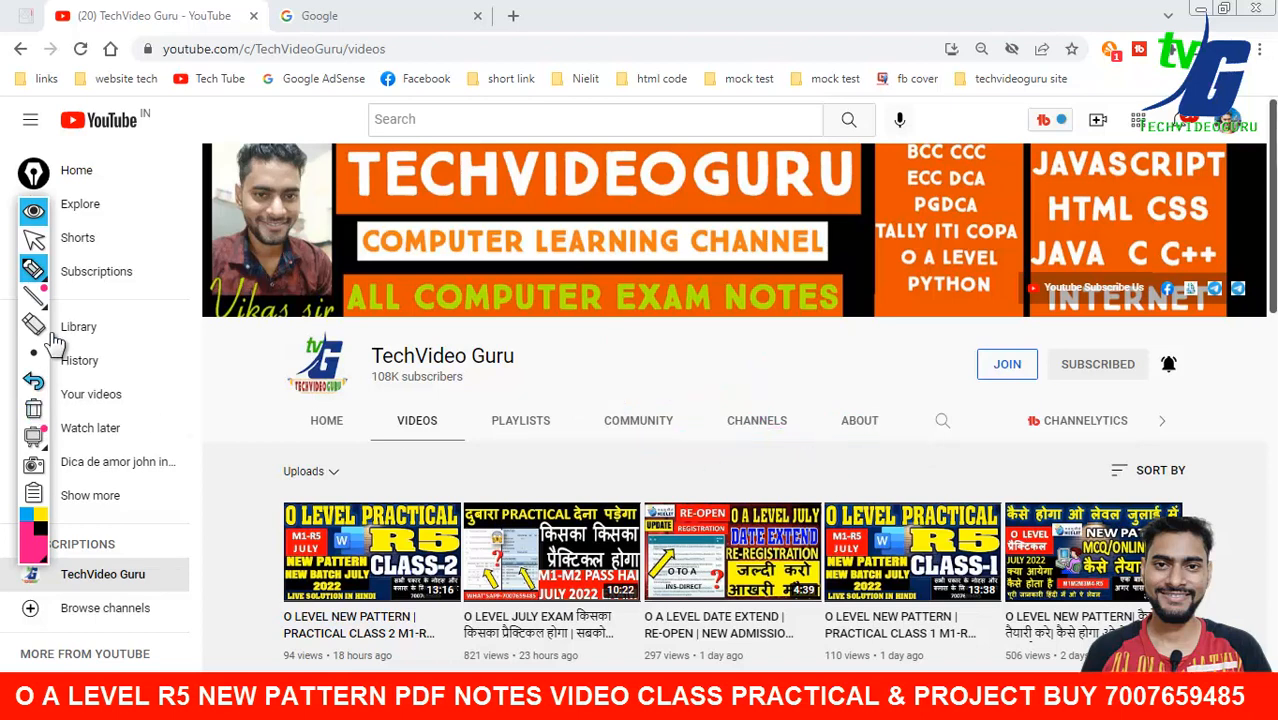
click(34, 245)
click(237, 381)
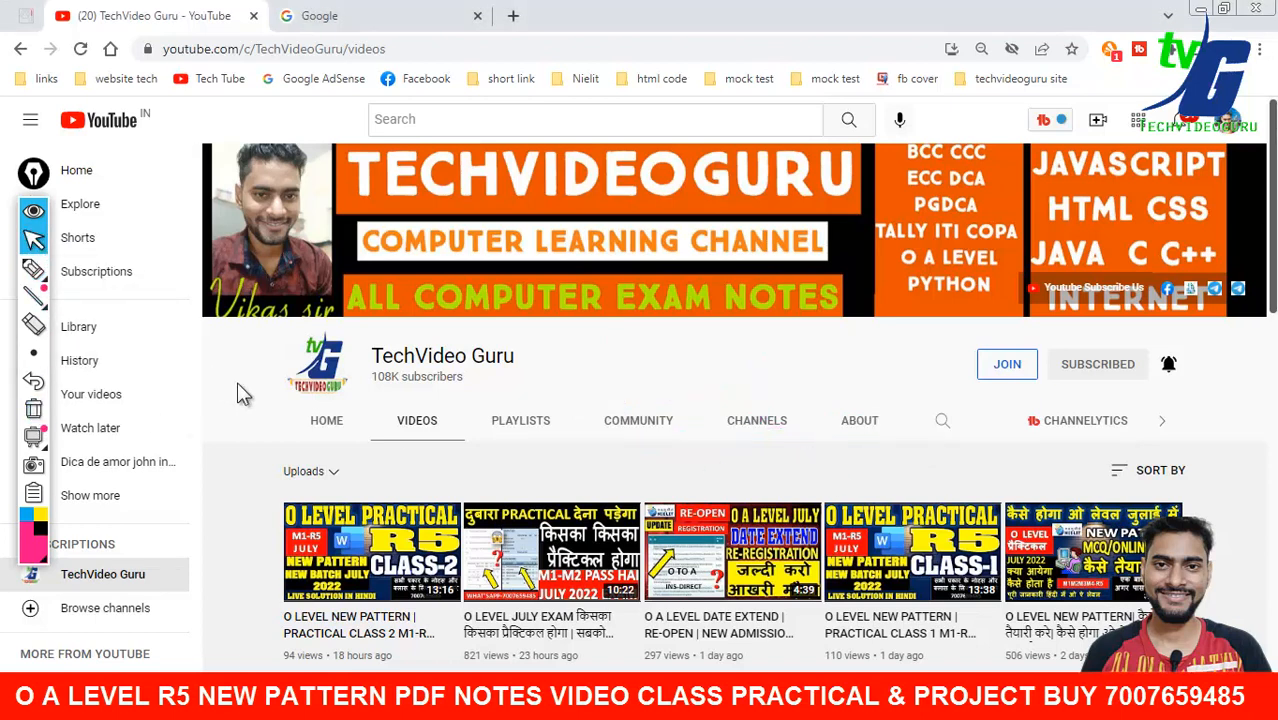
Step: Draw a two-headed arrow linking the O Level Practical Class-2 and Class-1 video thumbnails, then clear it
click(33, 268)
mouse_move(942, 478)
mouse_down()
mouse_move(926, 412)
mouse_move(402, 382)
mouse_move(390, 490)
mouse_move(437, 476)
mouse_up()
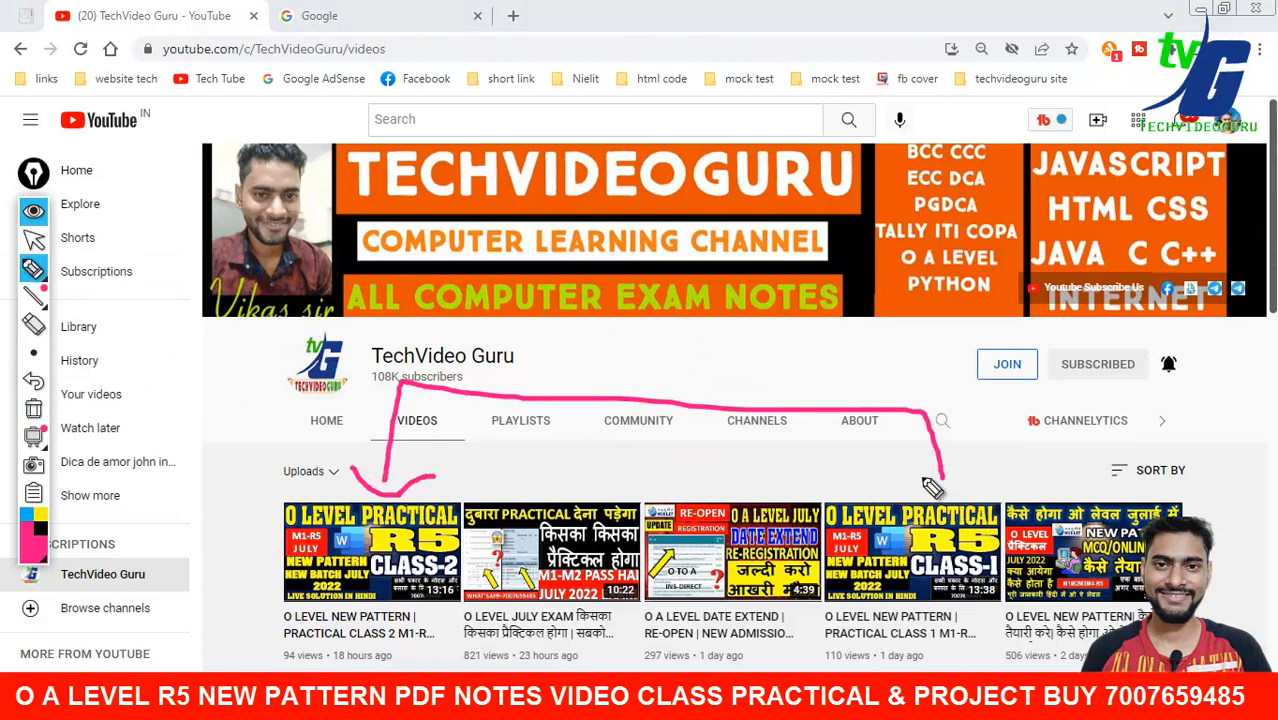
drag(905, 458, 990, 464)
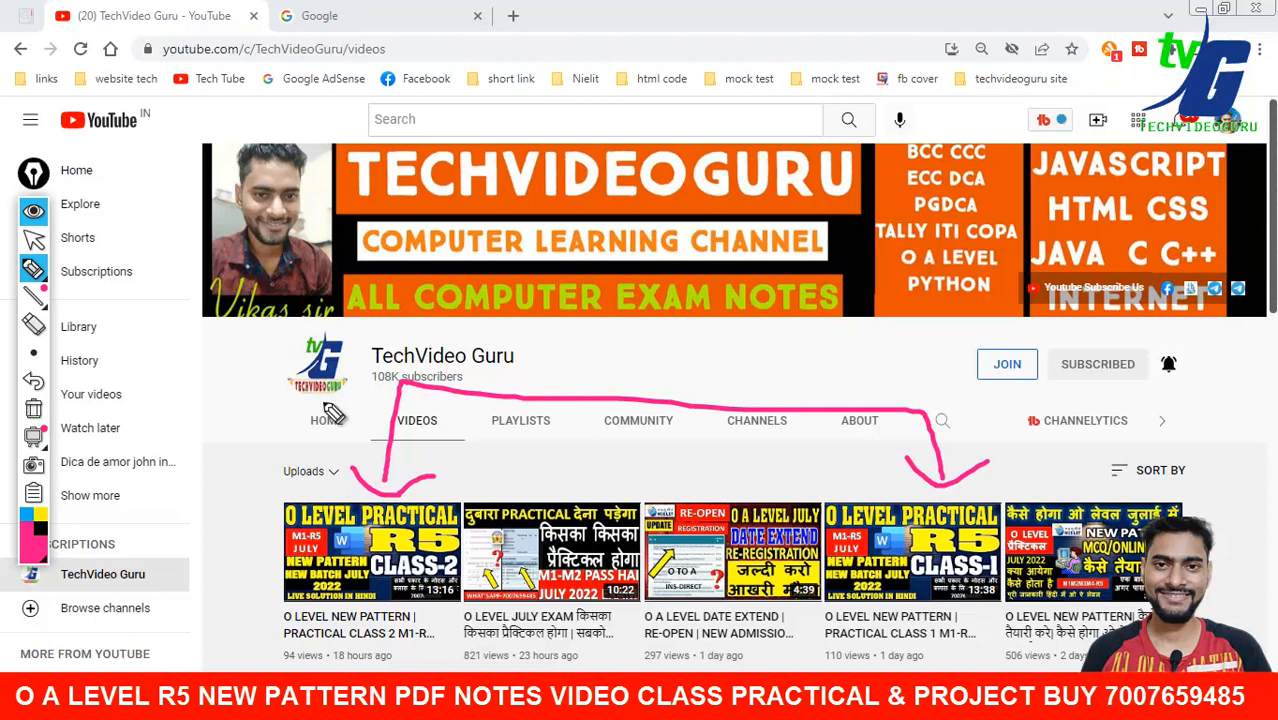
click(33, 408)
Step: Handwrite "M1 M2 M3 M4" across the channel header, then clear the writing and restore the pointer
mouse_move(444, 428)
mouse_down()
mouse_move(527, 345)
mouse_move(672, 376)
mouse_move(738, 360)
mouse_move(872, 366)
mouse_move(1080, 345)
mouse_move(1072, 400)
mouse_up()
mouse_move(818, 480)
mouse_down()
mouse_move(856, 448)
mouse_move(945, 480)
mouse_up()
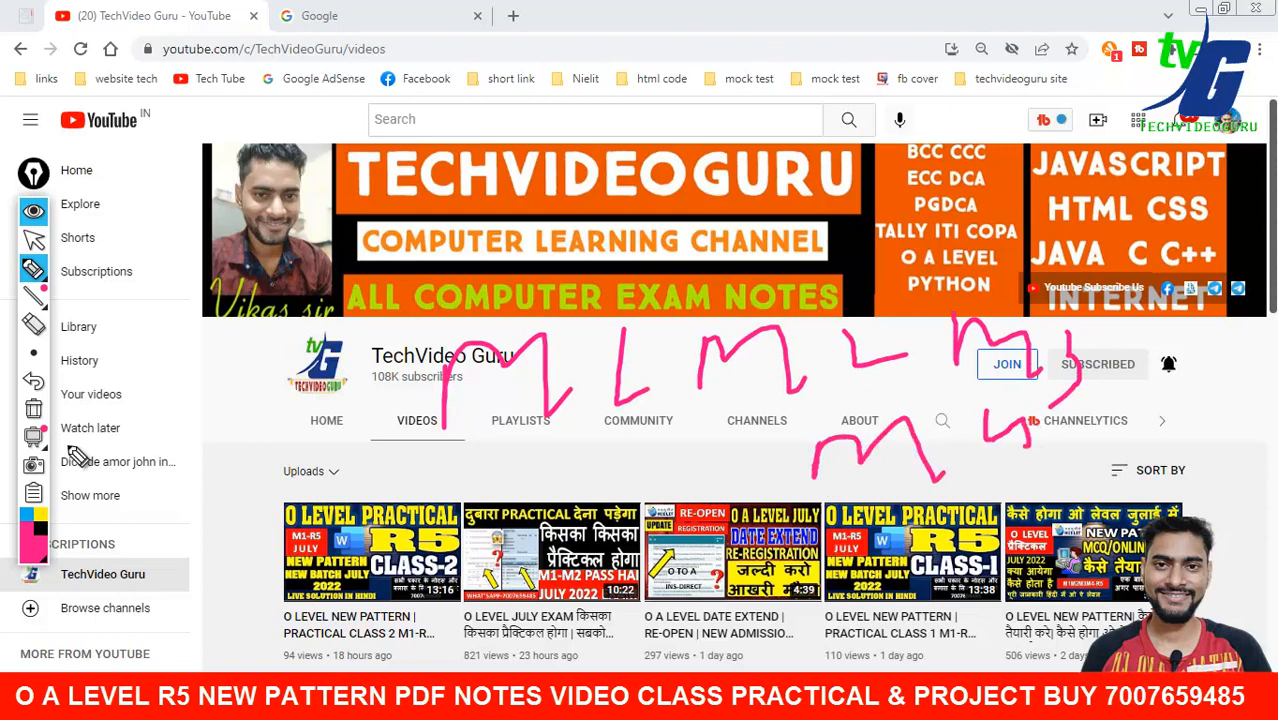
click(33, 408)
click(33, 238)
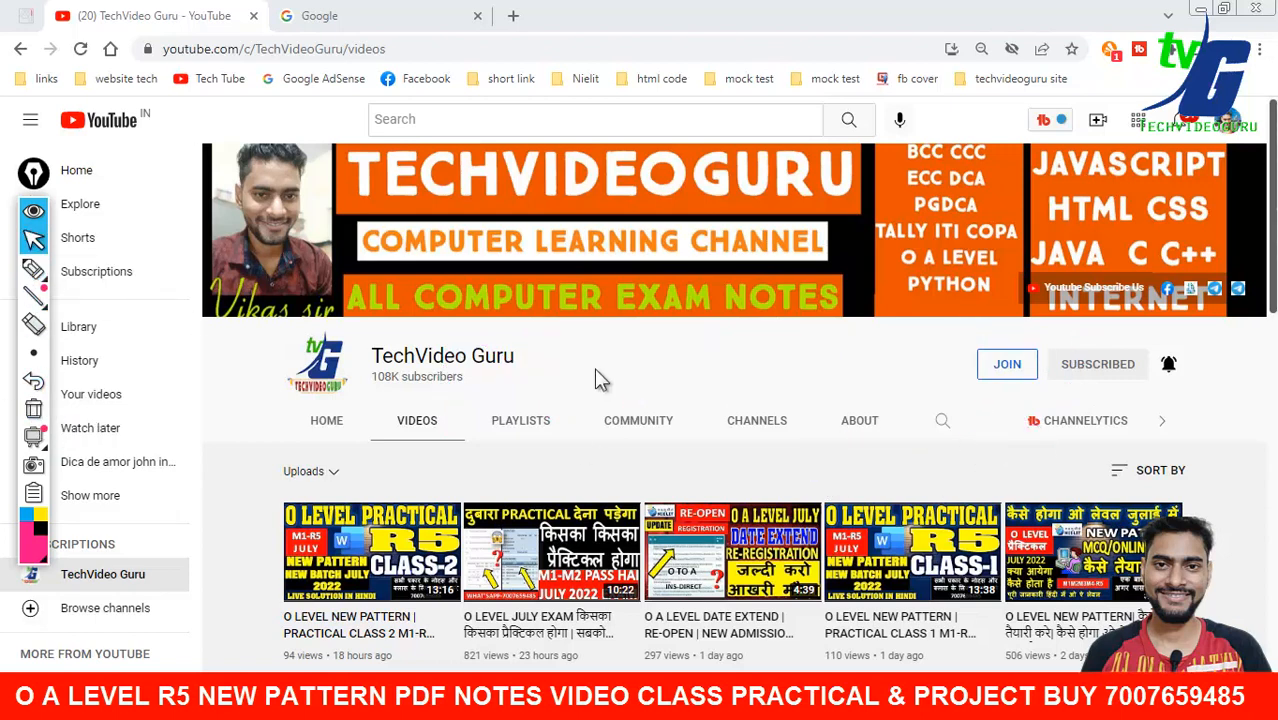
Step: View the channel's created playlists, including M1-R5 Practical July 2022, and return to its uploaded videos
click(528, 420)
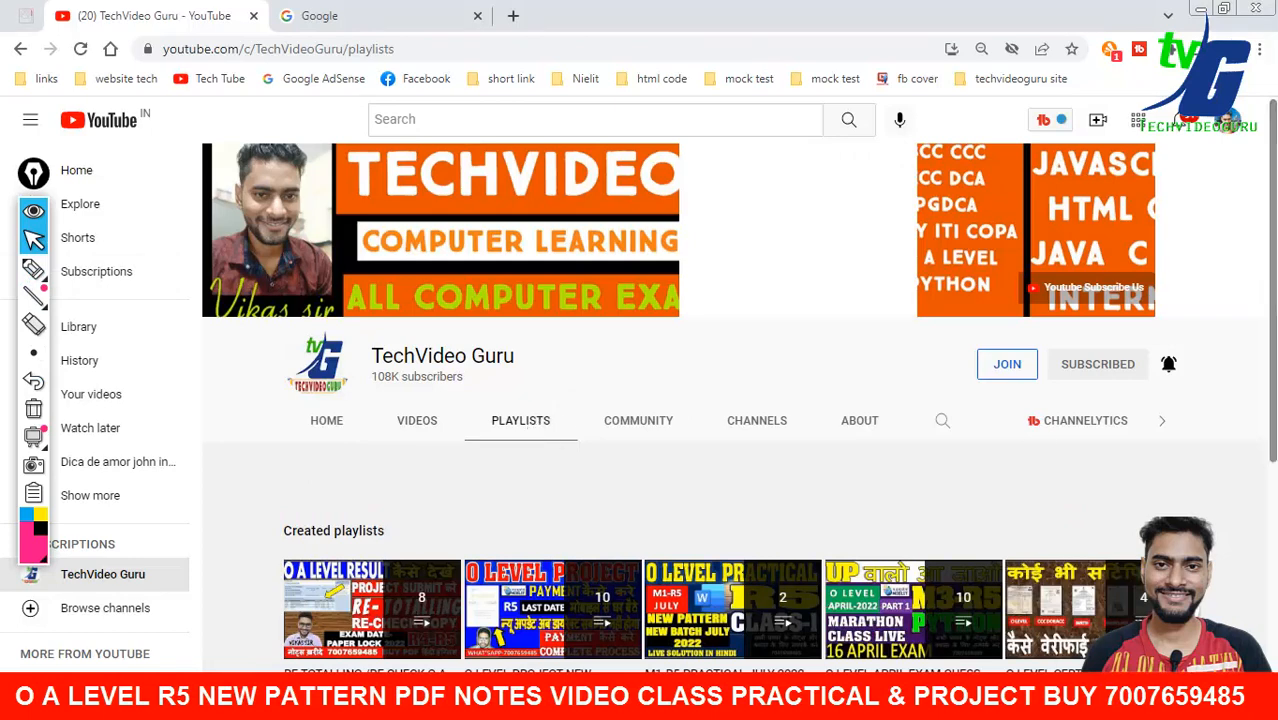
scroll(600, 480, down, 1)
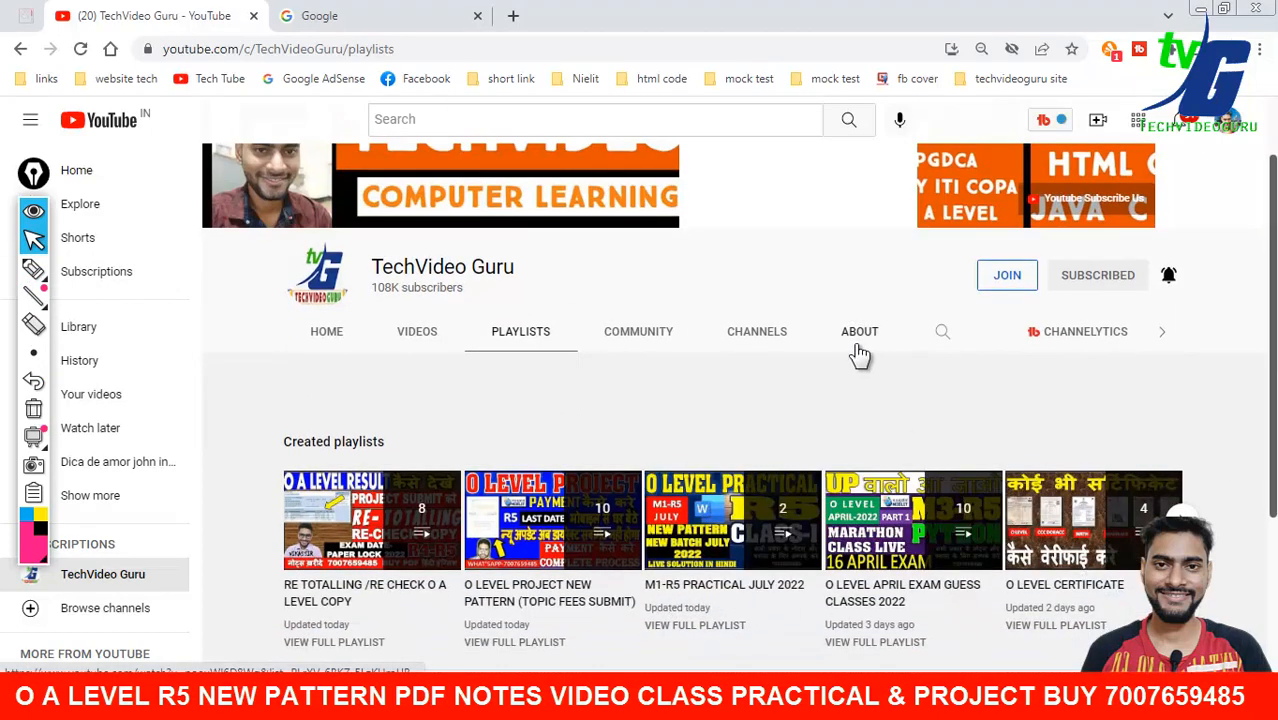
click(417, 338)
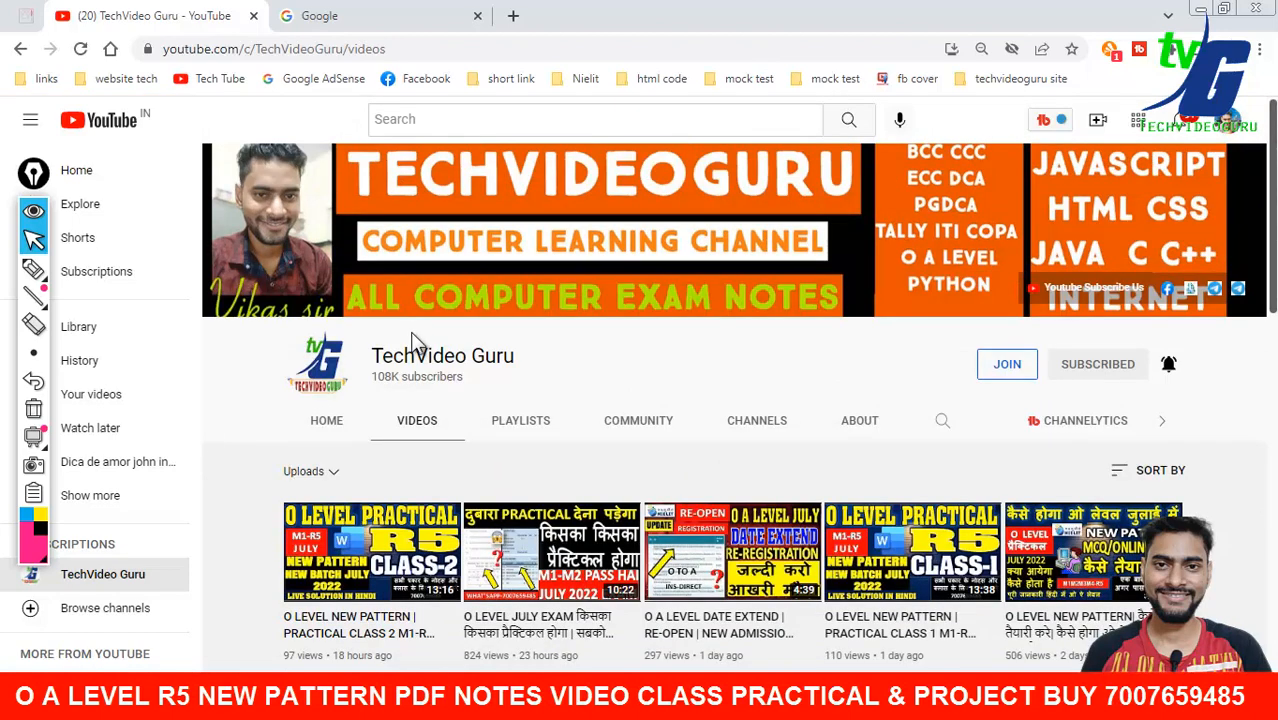
Step: Handwrite "M1 R5" over the channel header with the annotation pen, underline it, and clear the markings
click(33, 268)
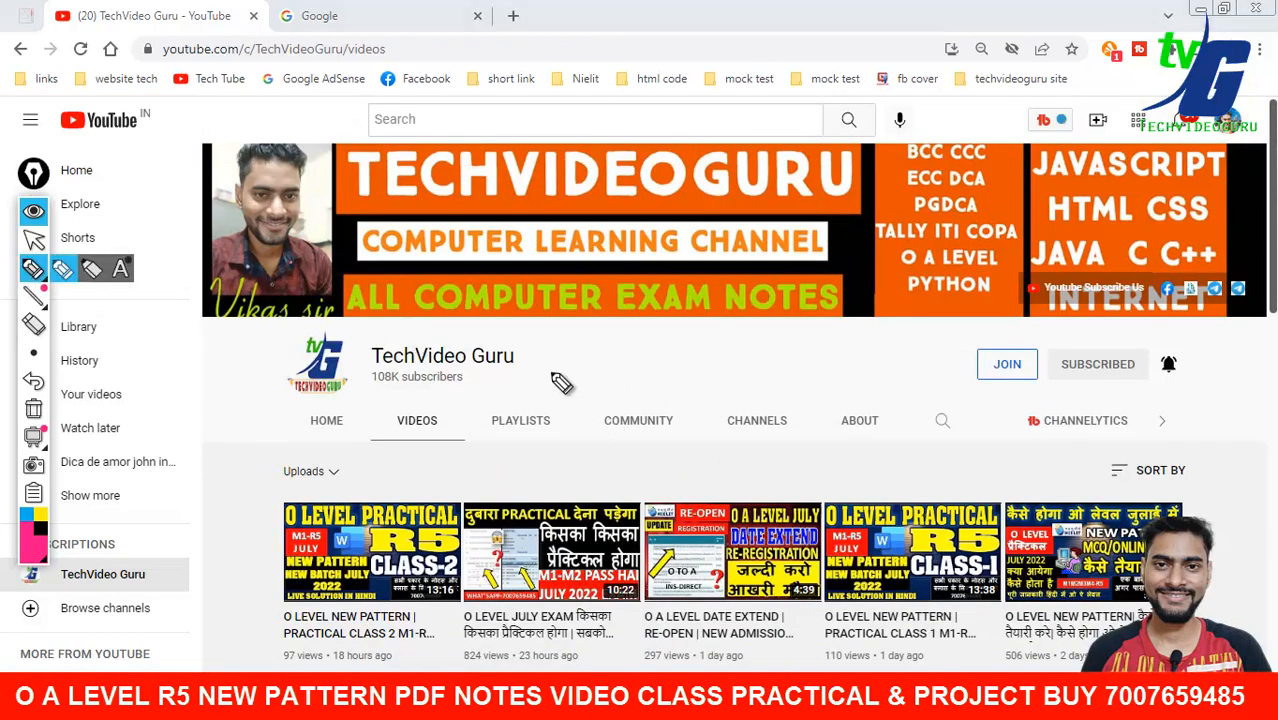
mouse_move(548, 392)
mouse_down()
mouse_move(648, 345)
mouse_move(670, 385)
mouse_up()
drag(713, 315, 713, 362)
mouse_move(758, 315)
mouse_down()
mouse_move(782, 378)
mouse_move(865, 320)
mouse_up()
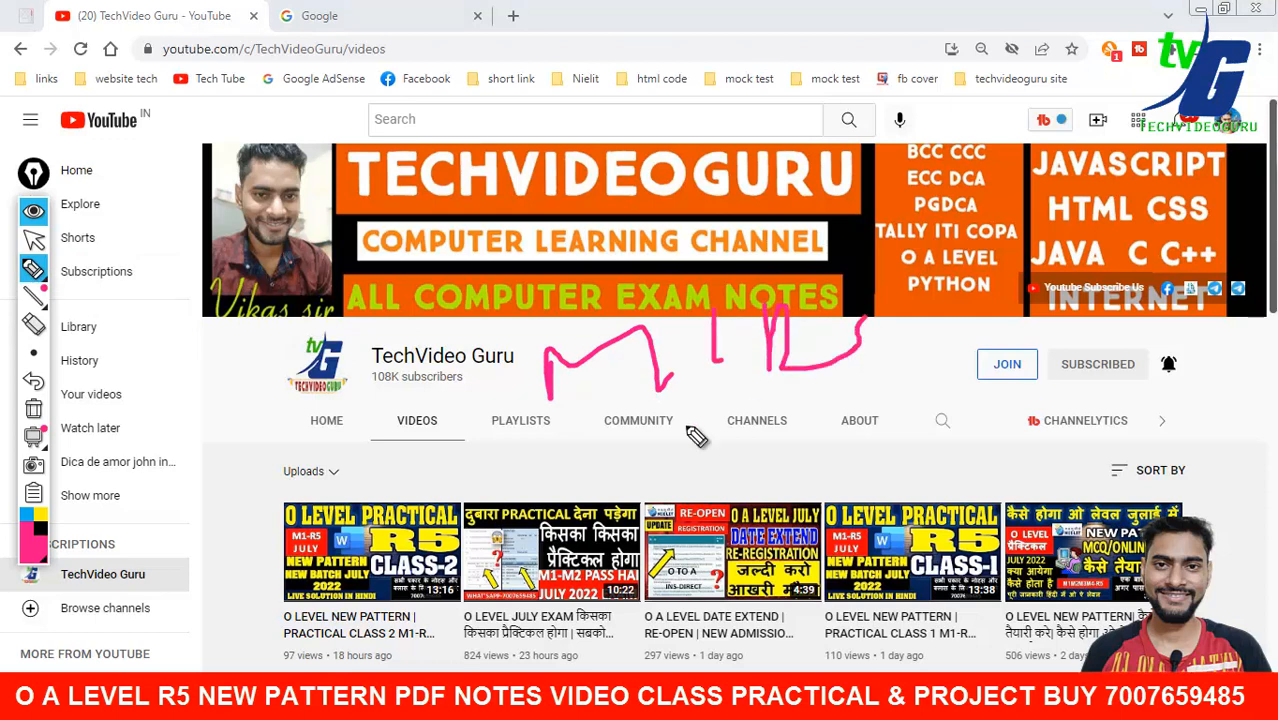
drag(567, 438, 926, 395)
drag(770, 432, 855, 462)
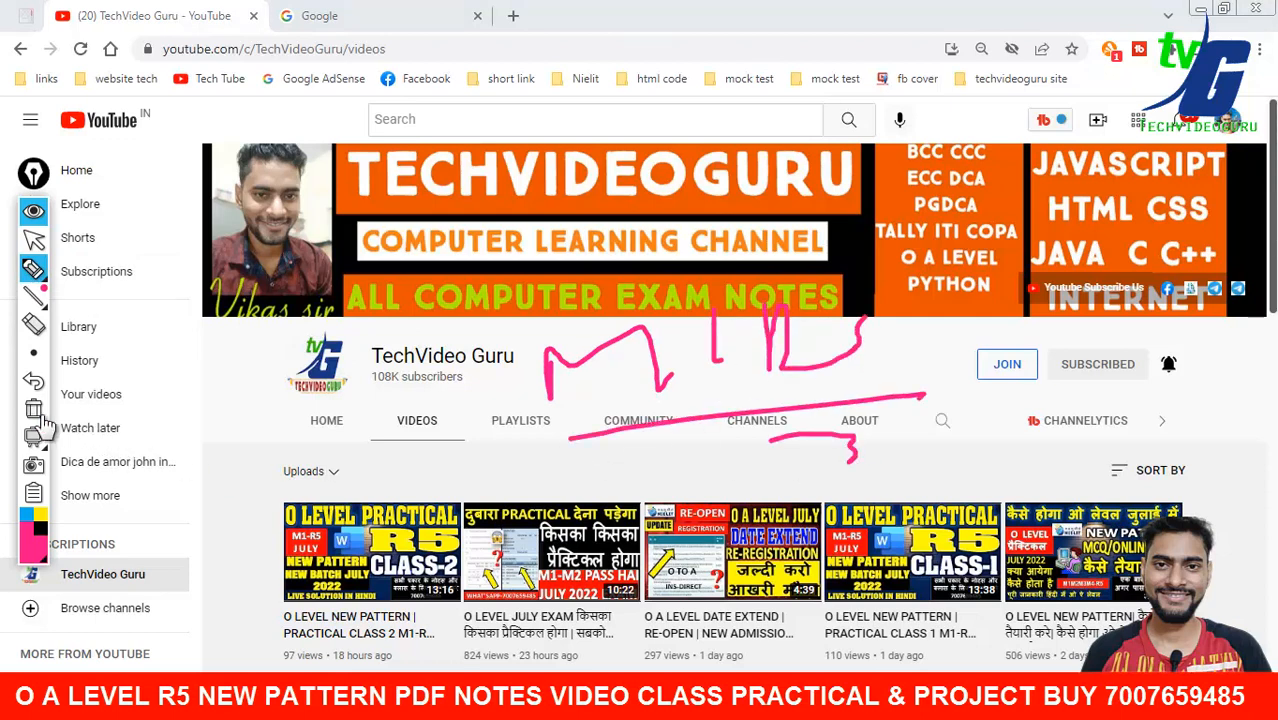
click(36, 410)
Step: Handwrite "10-20" over the channel header, circle it, add a bracket and a tick beside it, then clear everything
drag(505, 380, 503, 425)
drag(558, 364, 552, 362)
mouse_move(602, 377)
mouse_down()
mouse_move(720, 392)
mouse_move(745, 356)
mouse_up()
mouse_move(465, 455)
mouse_down()
mouse_move(697, 303)
mouse_move(497, 470)
mouse_up()
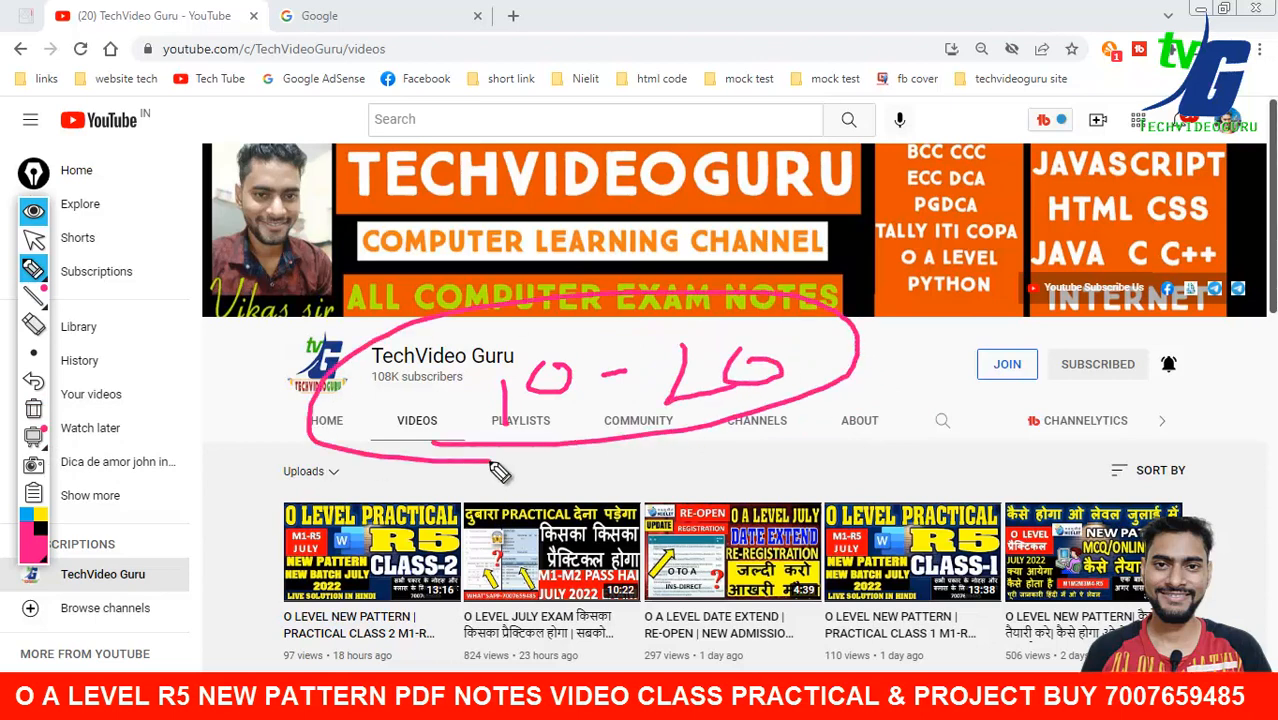
mouse_move(862, 385)
mouse_down()
mouse_move(910, 468)
mouse_move(962, 466)
mouse_move(1020, 421)
mouse_up()
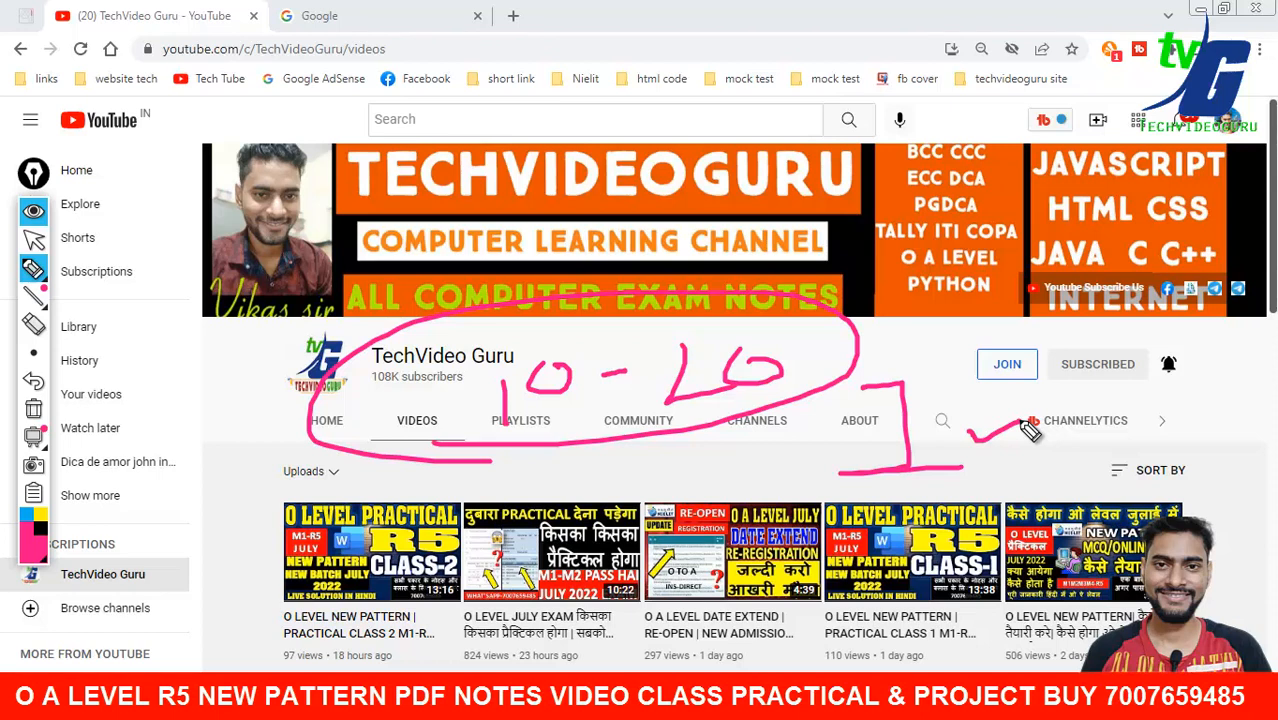
click(33, 408)
Step: Handwrite "7:00" and "10" over the channel header, underline both, then clear the markings and restore the pointer
click(33, 270)
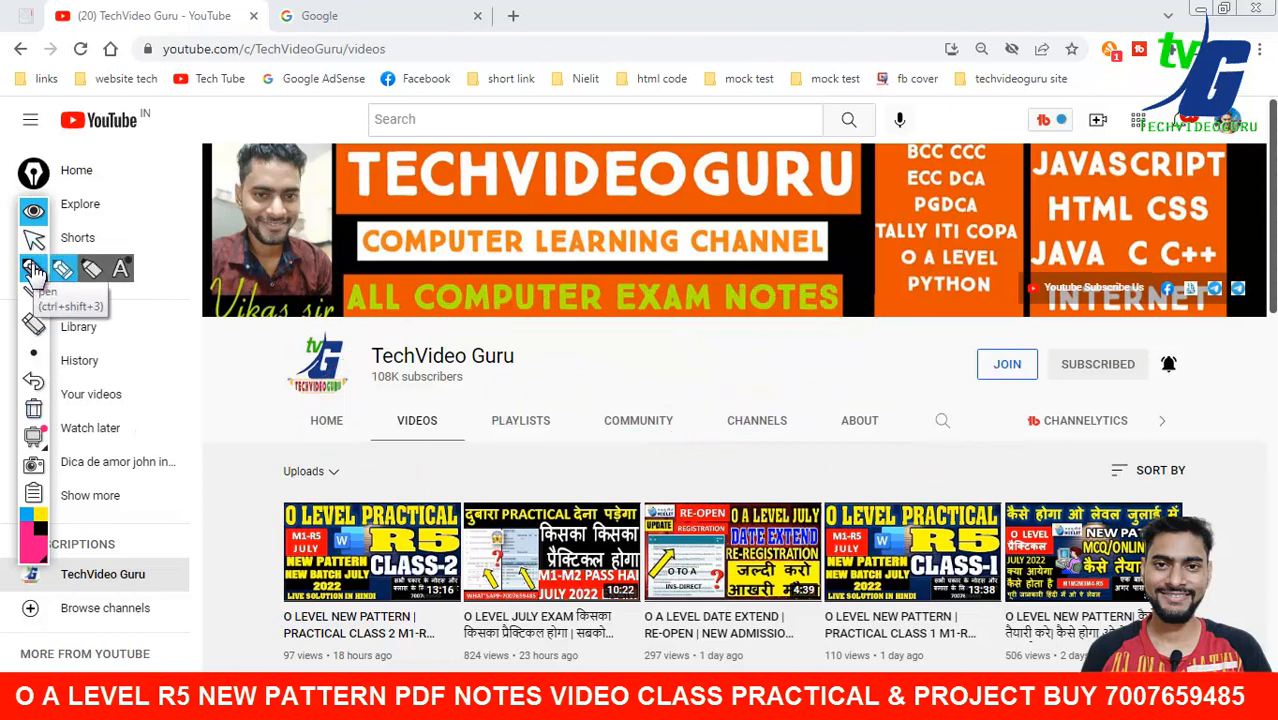
mouse_move(503, 381)
mouse_down()
mouse_move(548, 396)
mouse_move(548, 441)
mouse_up()
click(576, 386)
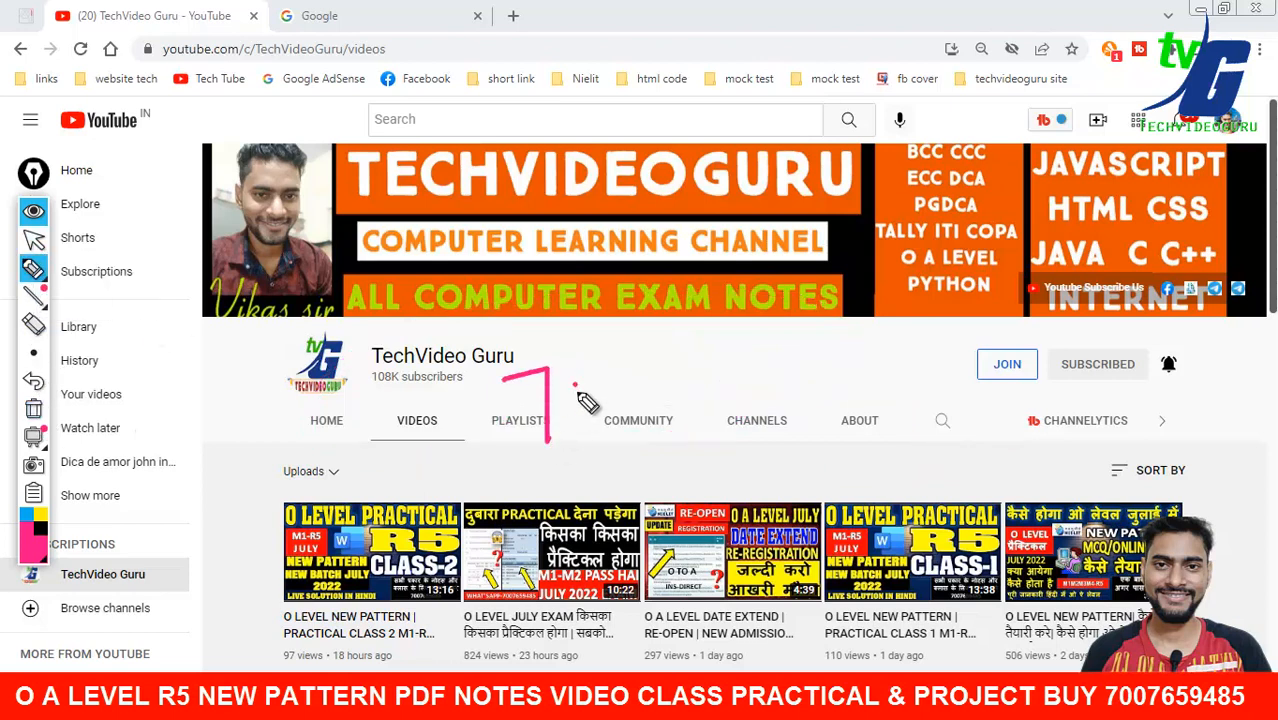
click(577, 409)
mouse_move(597, 378)
mouse_down()
mouse_move(601, 405)
mouse_move(598, 372)
mouse_up()
mouse_move(640, 347)
mouse_down()
mouse_move(625, 395)
mouse_move(645, 350)
mouse_up()
mouse_move(517, 466)
mouse_down()
mouse_move(540, 468)
mouse_move(722, 380)
mouse_up()
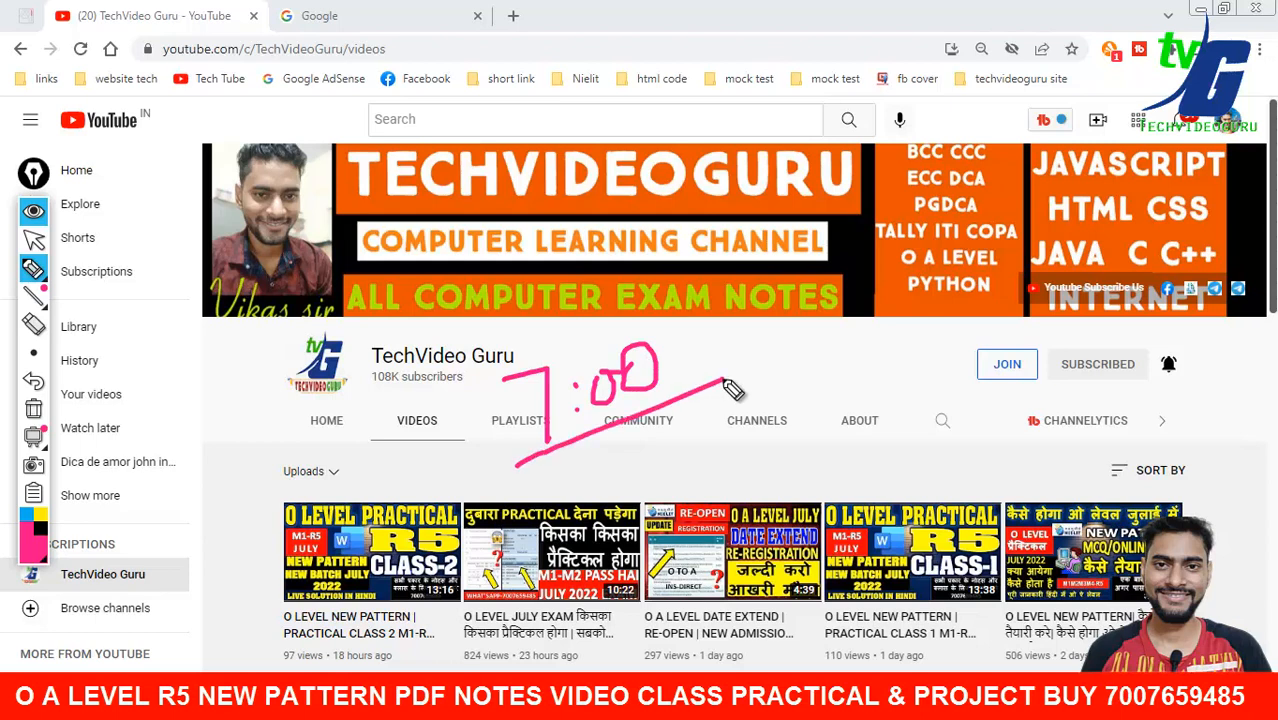
drag(839, 369, 840, 439)
drag(886, 376, 884, 378)
drag(958, 350, 969, 357)
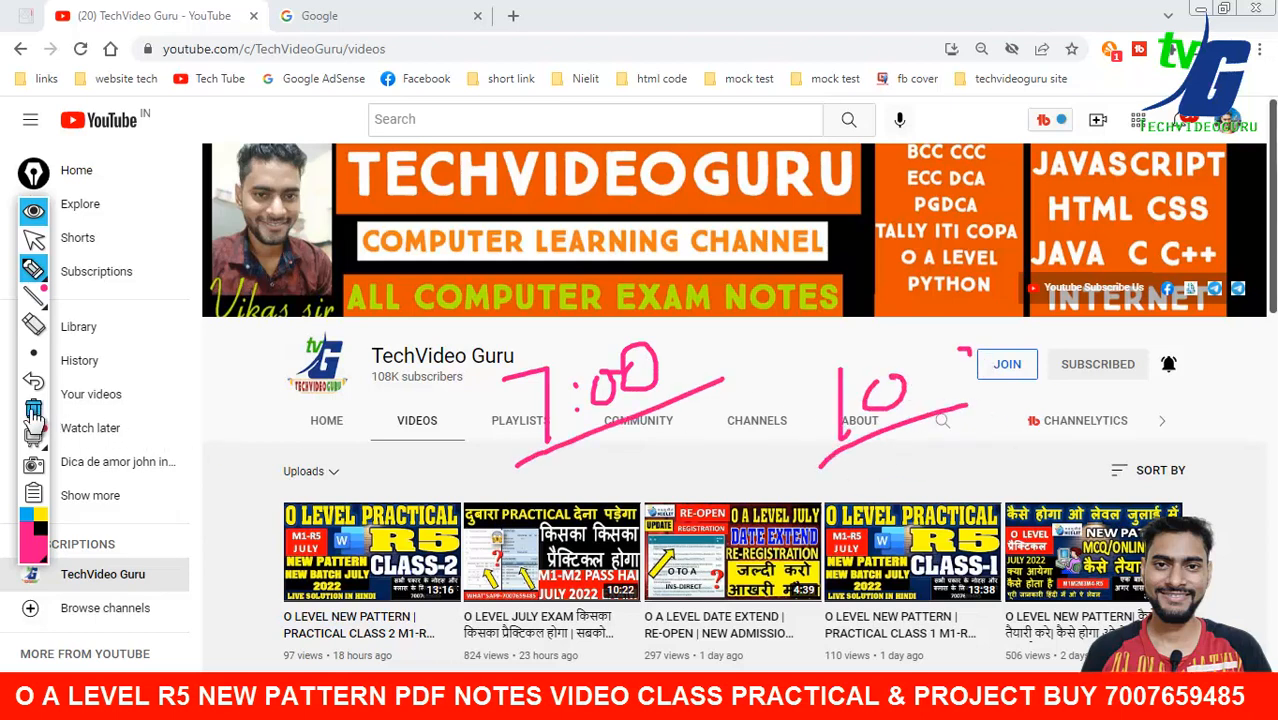
click(34, 267)
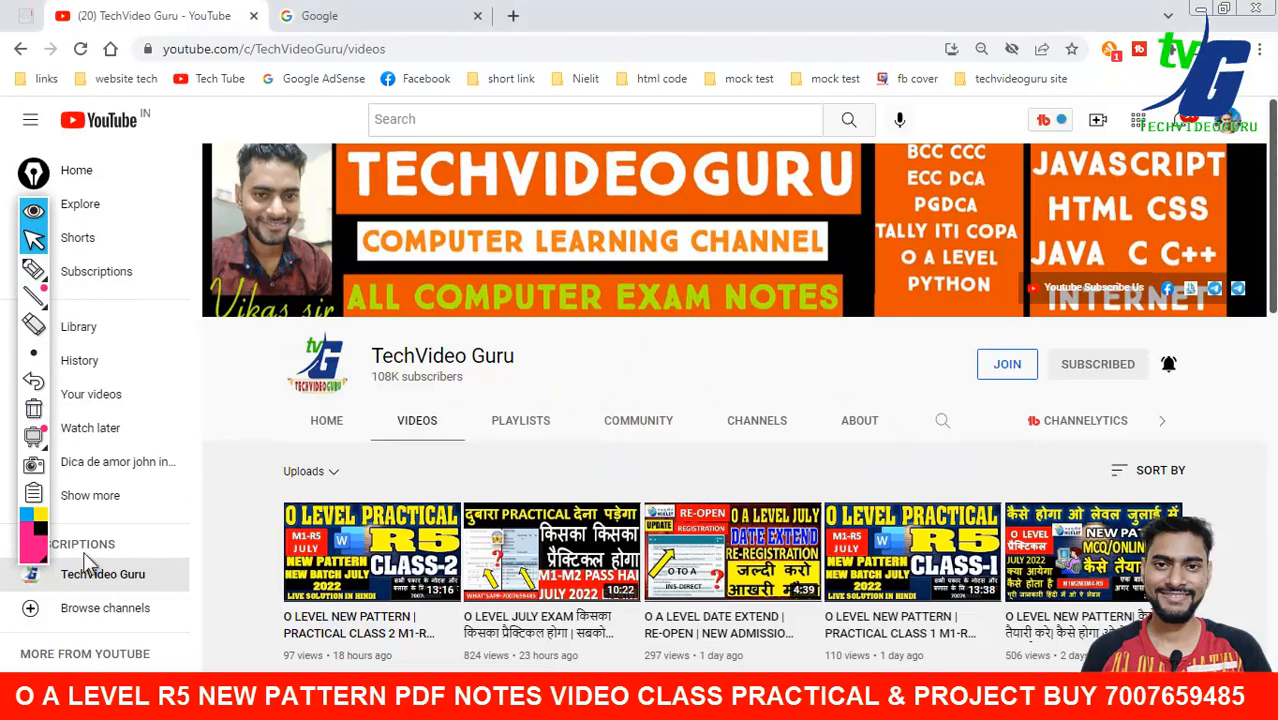
Step: Start Microsoft Office Word 2007 with a blank document
key(super)
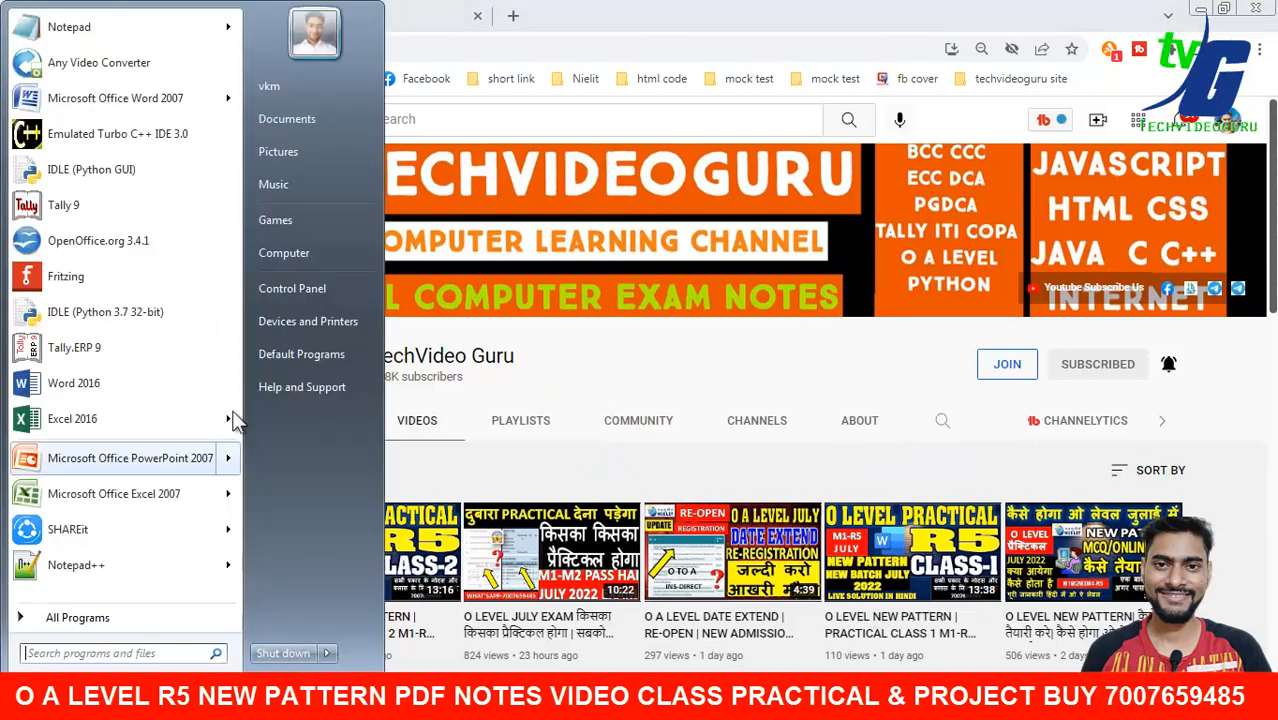
click(103, 110)
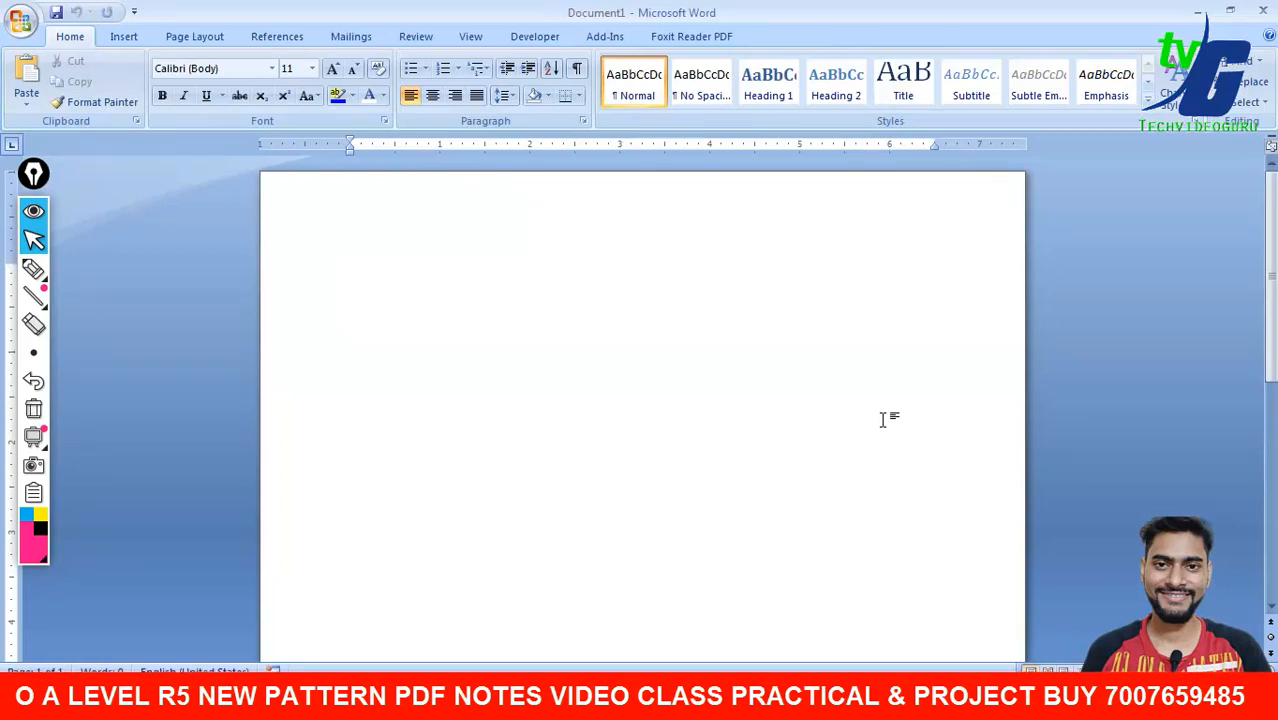
Step: Start LibreOffice Writer from the LibreOffice 4.1 program group with a blank document
key(super)
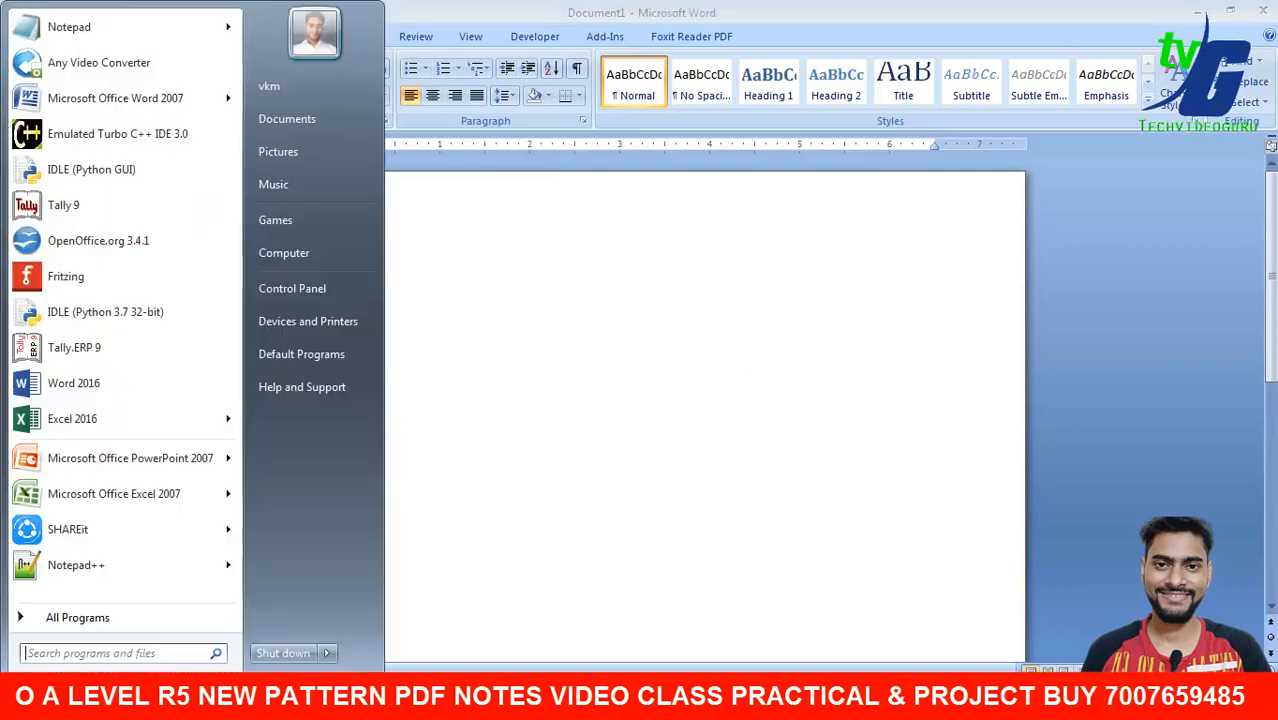
click(150, 617)
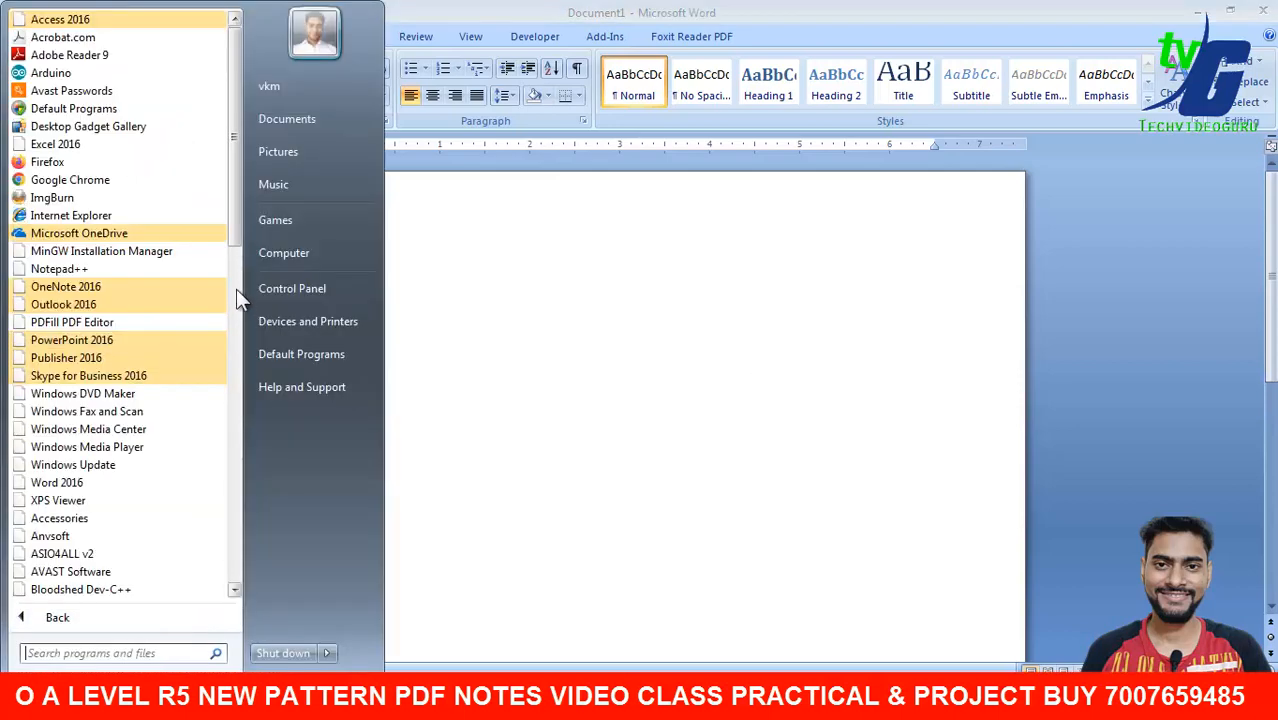
drag(238, 237, 236, 434)
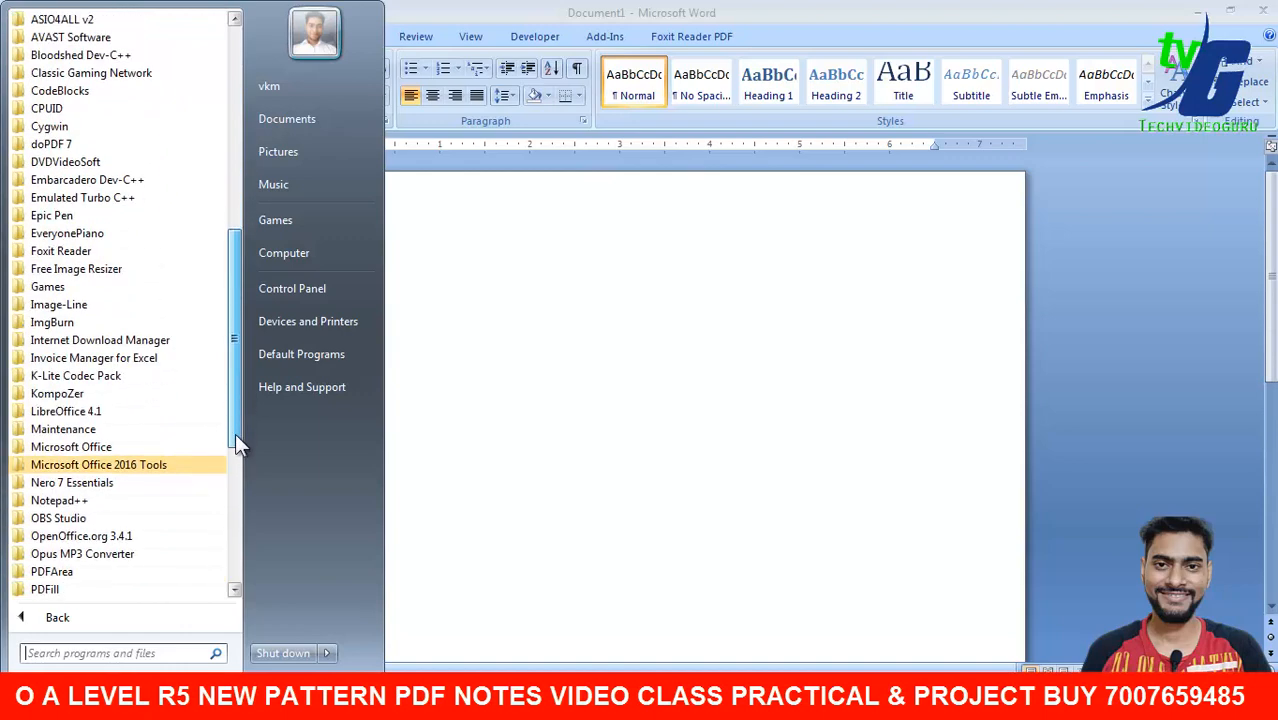
click(133, 410)
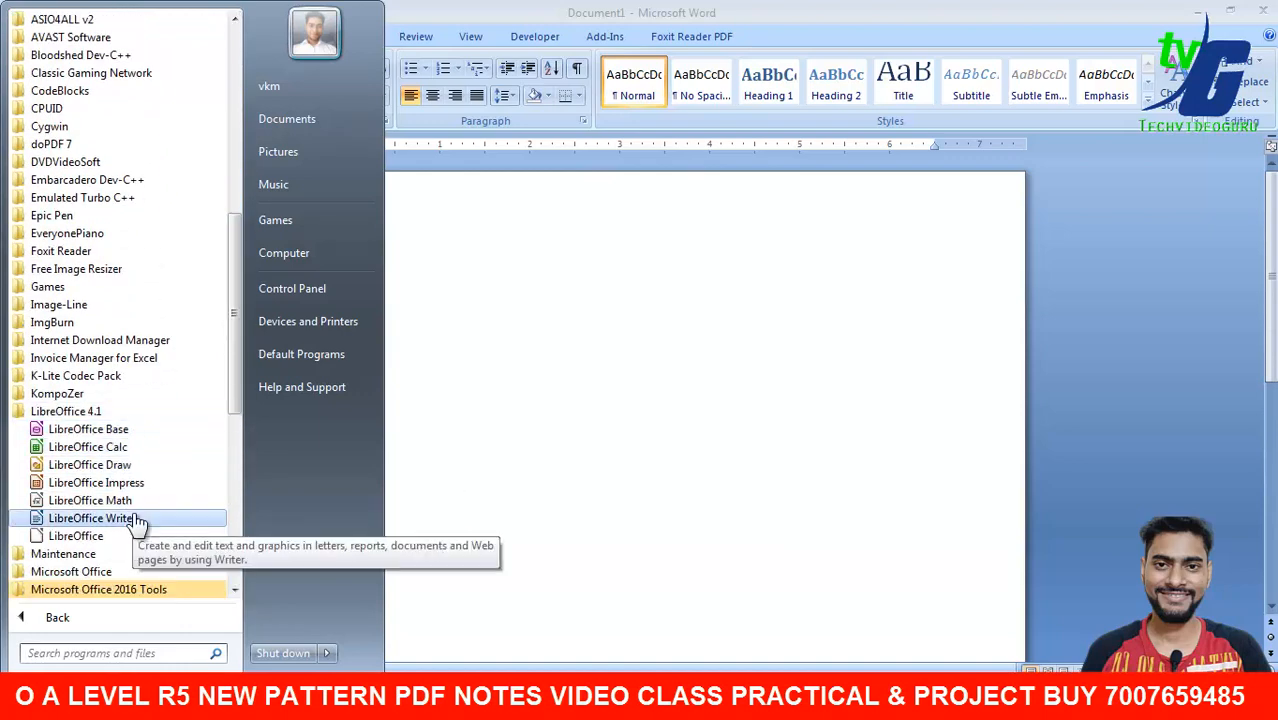
click(92, 518)
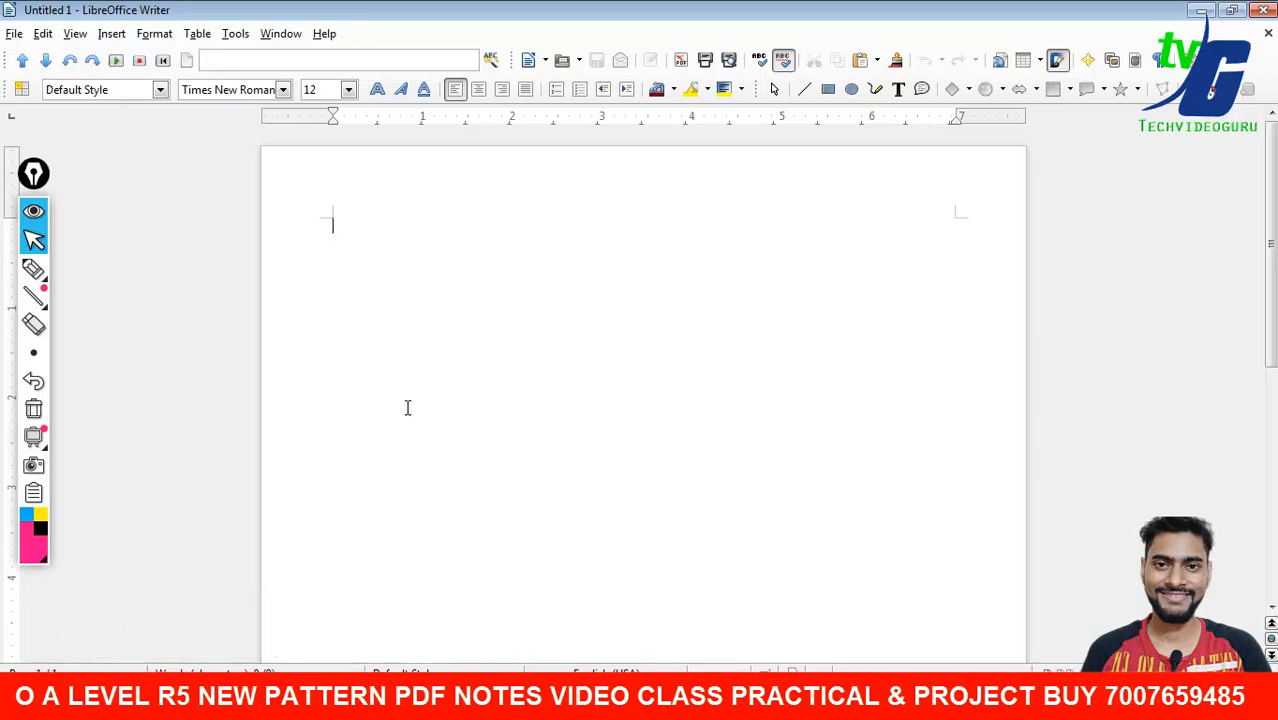
Step: Switch from LibreOffice Writer to Word, handwrite a circled "4" beside the blank page with a line leading off it, then clear the markings
click(33, 268)
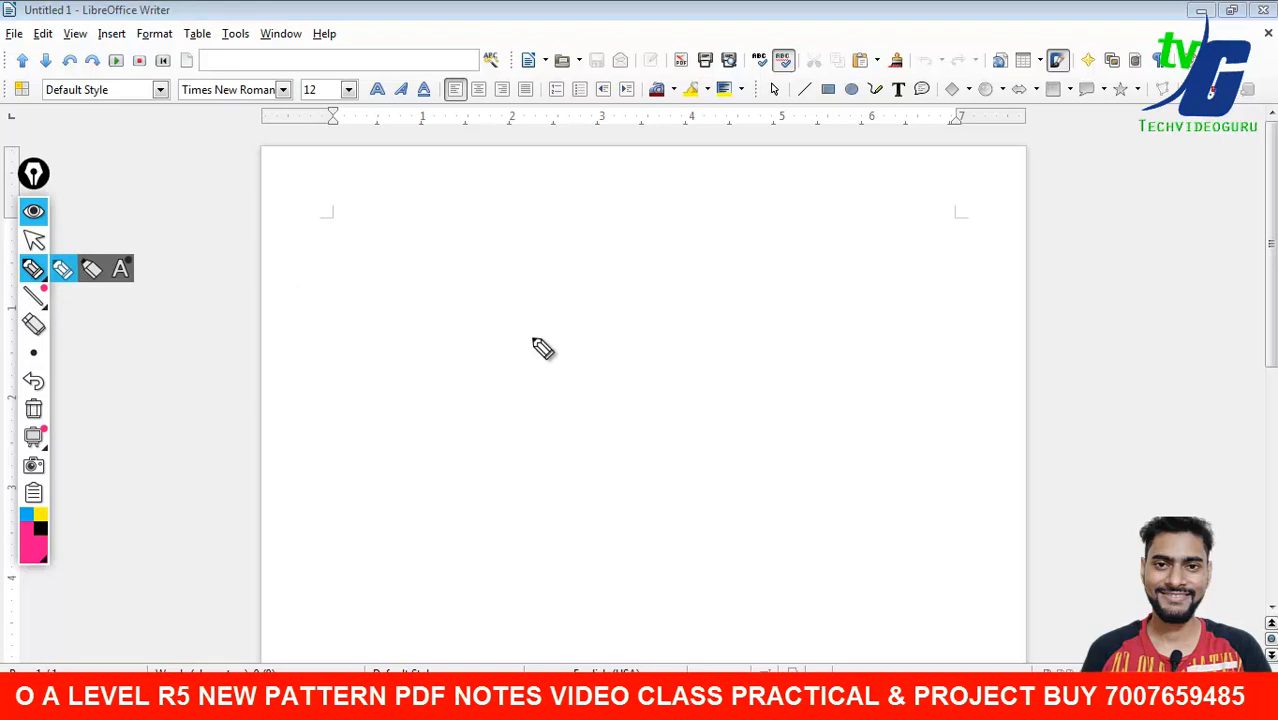
click(33, 240)
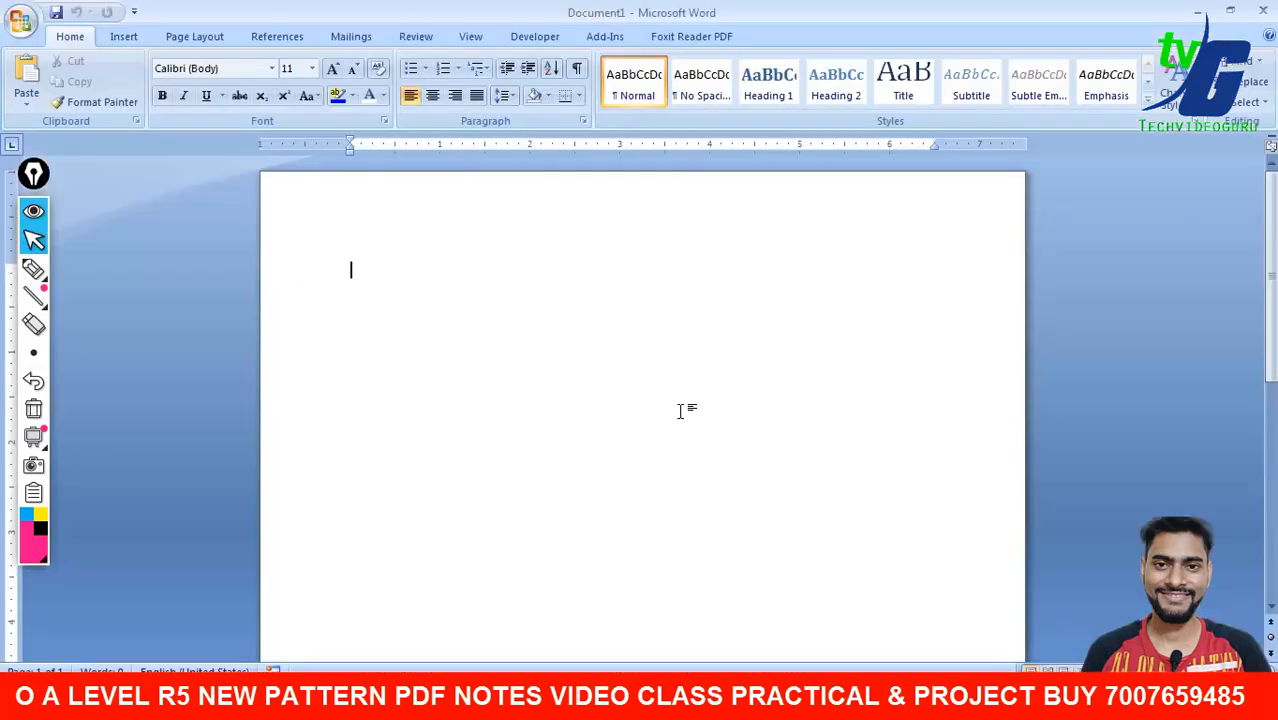
click(33, 268)
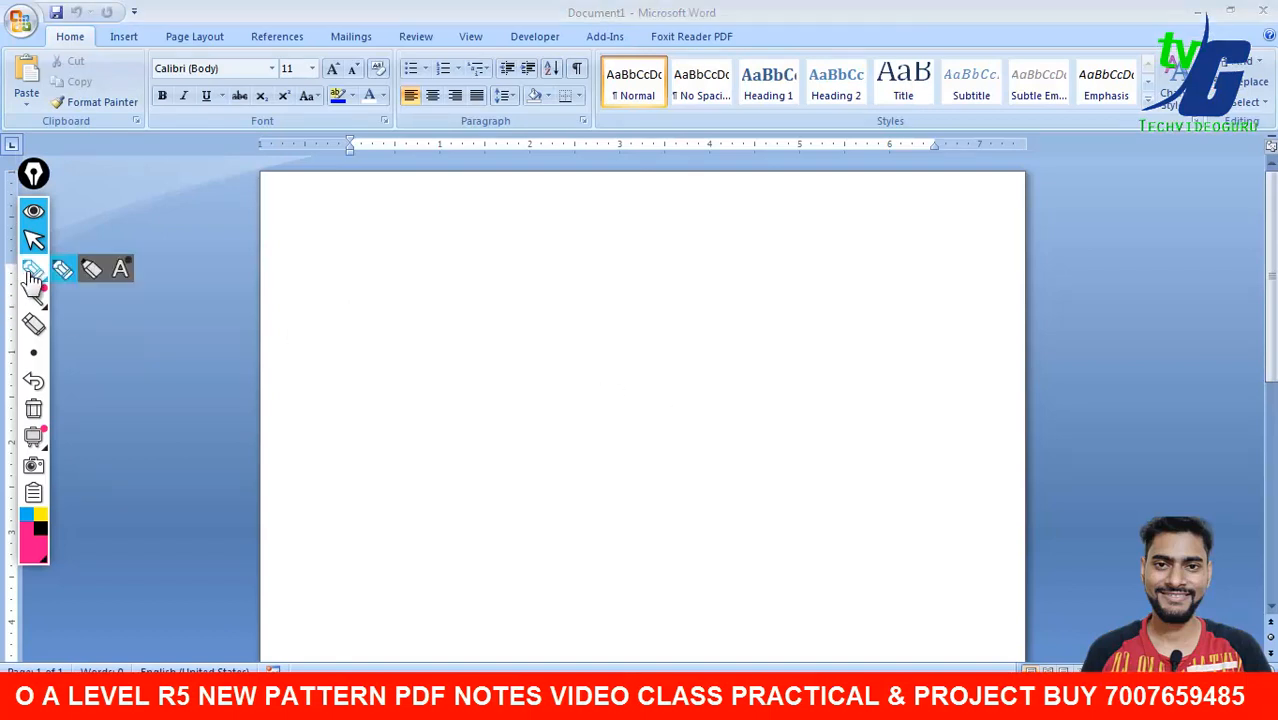
mouse_move(146, 356)
mouse_down()
mouse_move(165, 385)
mouse_move(196, 385)
mouse_up()
mouse_move(137, 298)
mouse_down()
mouse_move(228, 357)
mouse_move(205, 328)
mouse_move(314, 280)
mouse_up()
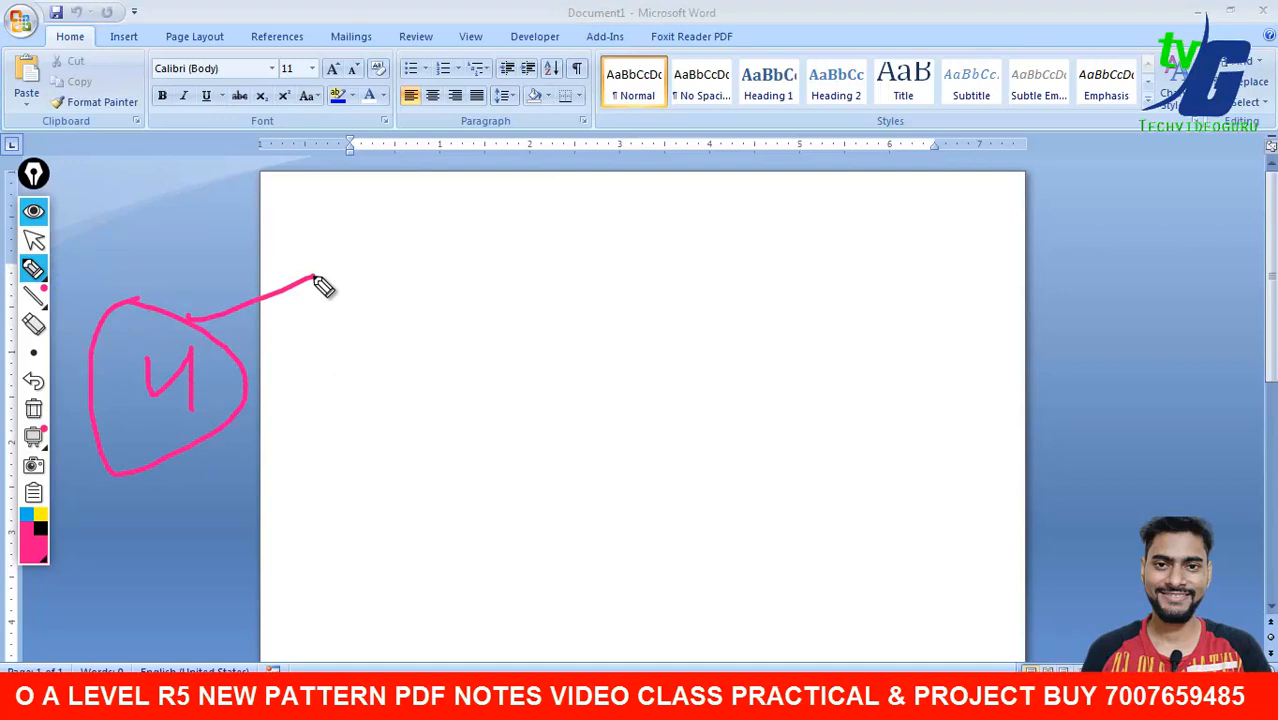
click(33, 408)
Step: Handwrite "1." beside the blank Word page and "vie" on the page, underlining both
mouse_move(68, 230)
mouse_down()
mouse_move(95, 223)
mouse_move(97, 296)
mouse_move(157, 295)
mouse_up()
click(170, 273)
drag(88, 350, 191, 331)
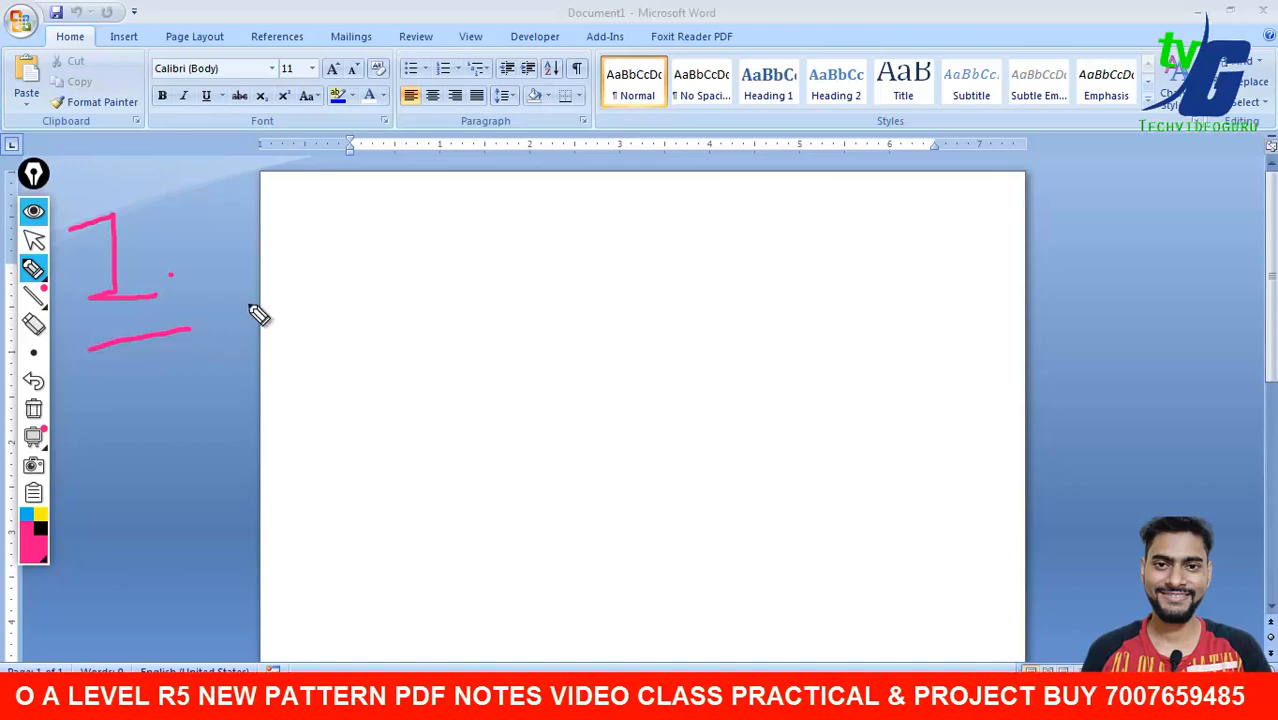
mouse_move(270, 262)
mouse_down()
mouse_move(301, 310)
mouse_move(319, 249)
mouse_up()
click(328, 241)
mouse_move(334, 262)
mouse_down()
mouse_move(340, 290)
mouse_move(381, 248)
mouse_move(421, 297)
mouse_up()
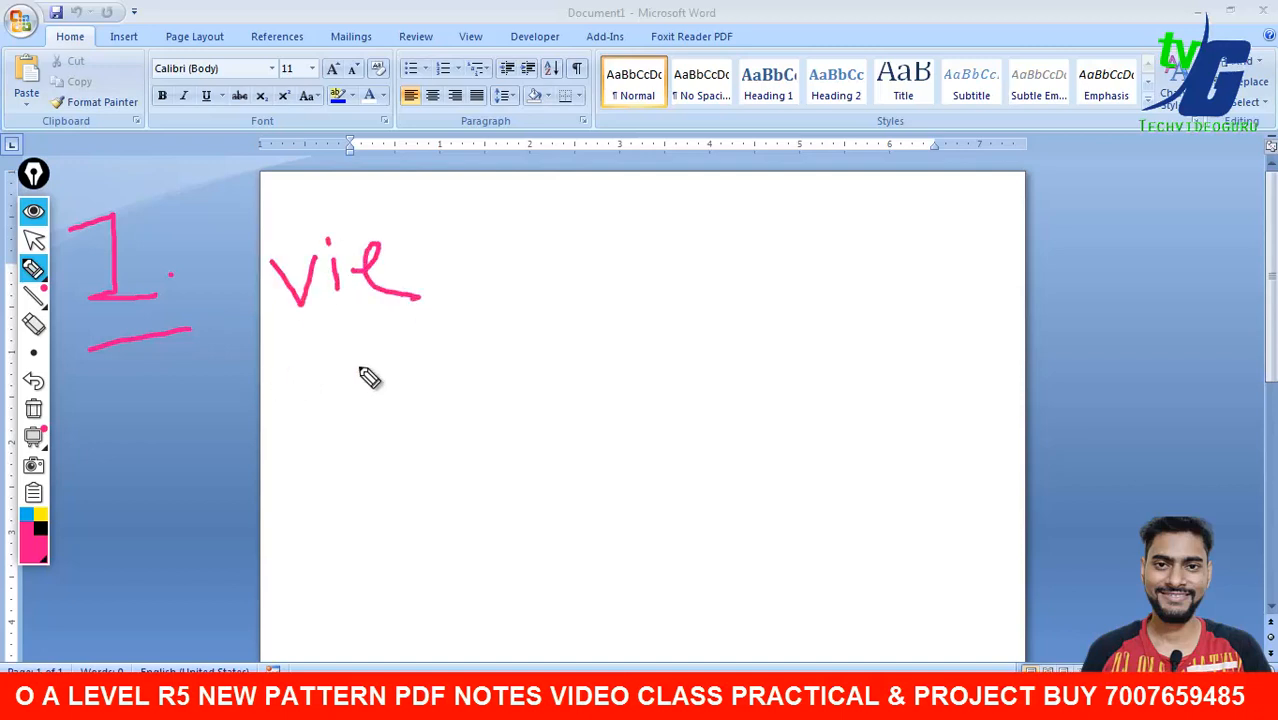
drag(260, 371, 440, 364)
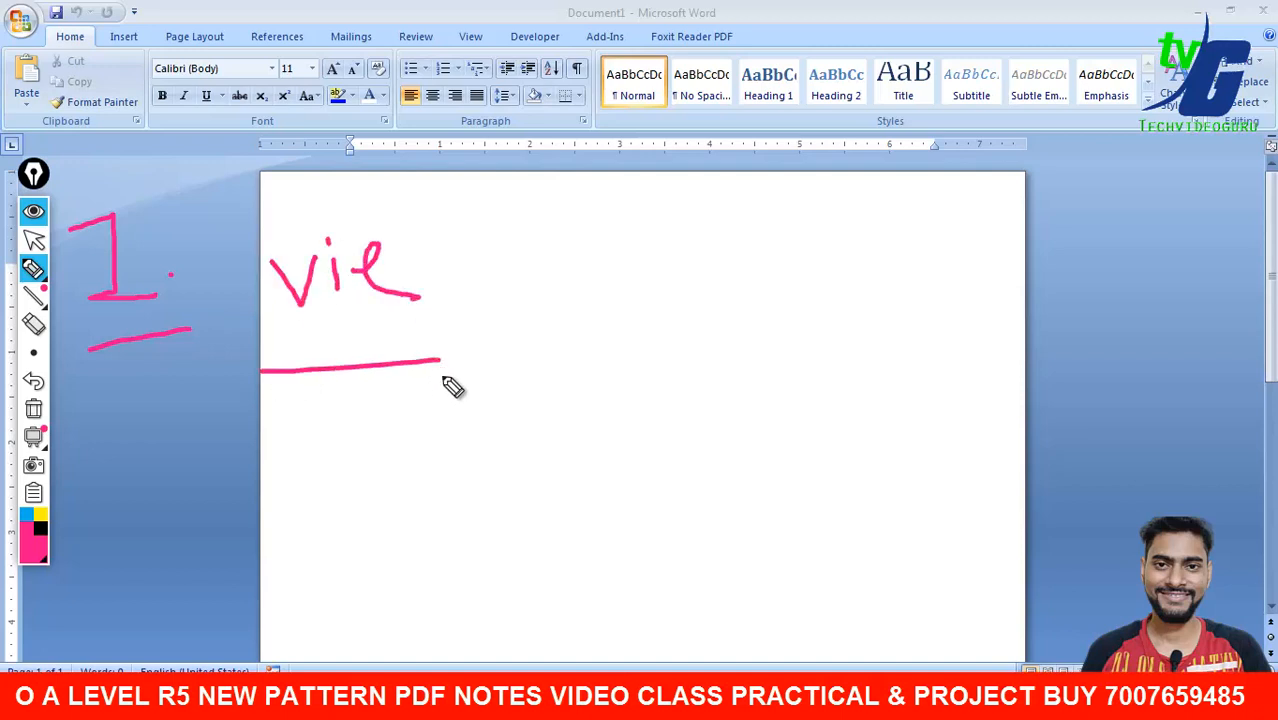
Step: Handwrite "Pora" and "Land" on the page with two tick marks, then clear all markings and restore the pointer
mouse_move(543, 258)
mouse_down()
mouse_move(557, 372)
mouse_move(568, 285)
mouse_move(679, 317)
mouse_move(739, 294)
mouse_move(745, 314)
mouse_up()
mouse_move(581, 404)
mouse_down()
mouse_move(579, 491)
mouse_move(690, 455)
mouse_move(716, 462)
mouse_up()
mouse_move(745, 412)
mouse_down()
mouse_move(749, 440)
mouse_move(776, 462)
mouse_up()
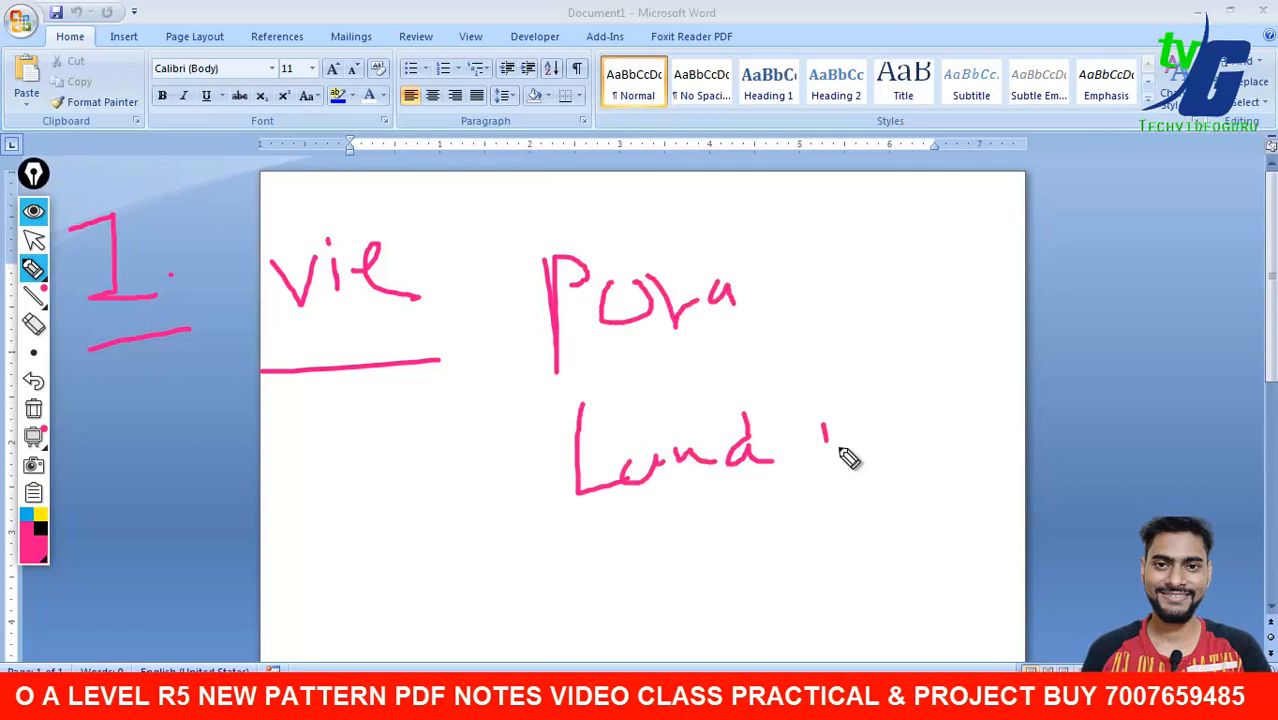
drag(823, 426, 852, 446)
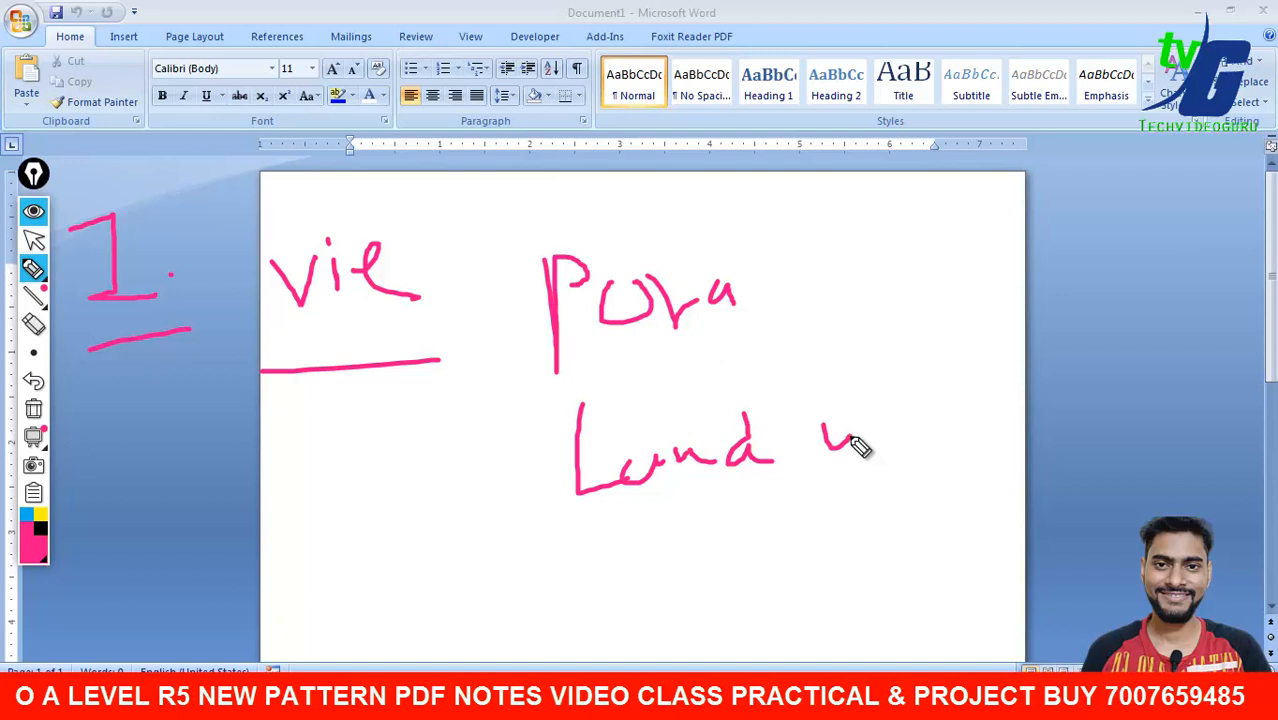
drag(870, 395, 1072, 298)
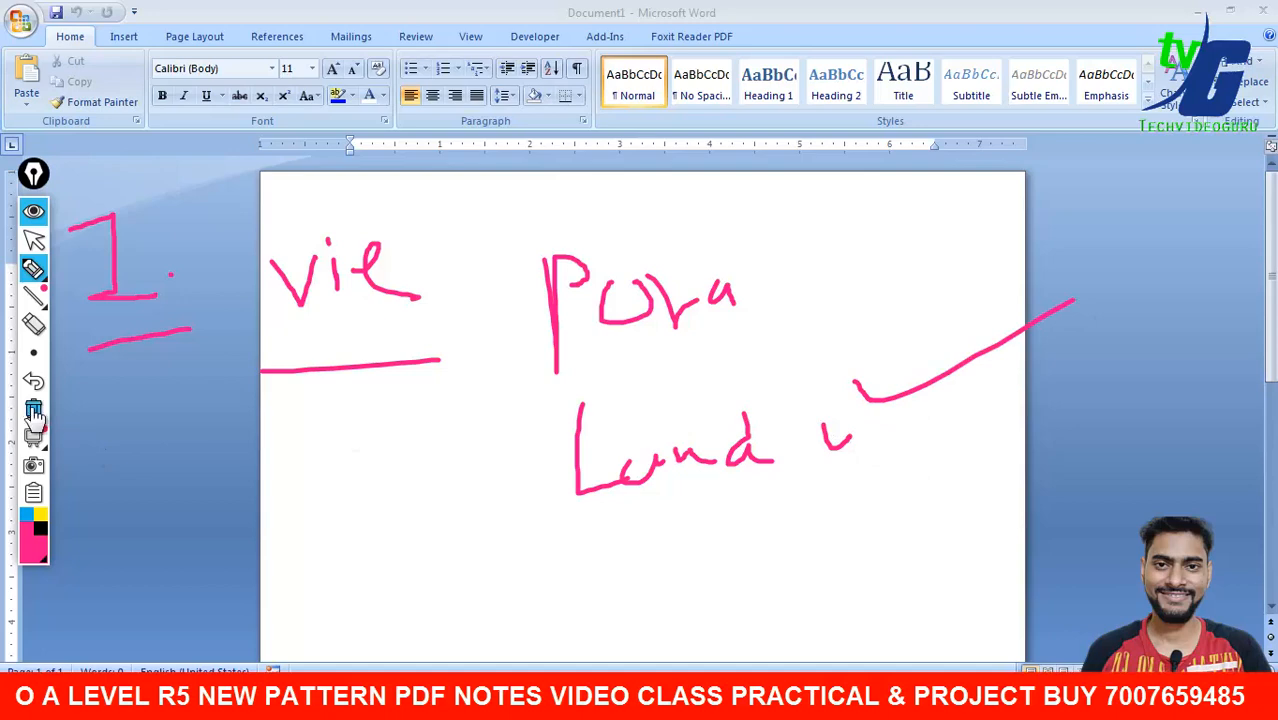
click(33, 408)
click(33, 242)
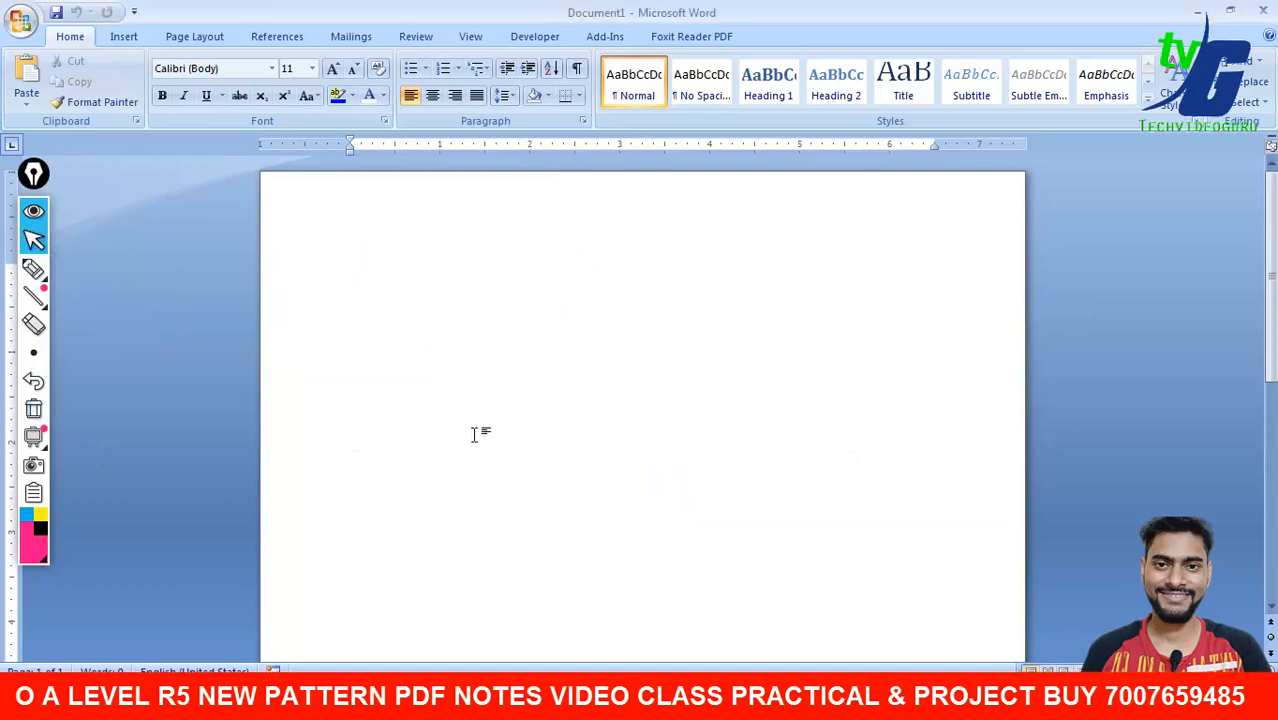
Step: Switch to the browser's Google page, search for "demo text" and open the lipsum.com site
key(alt+Tab)
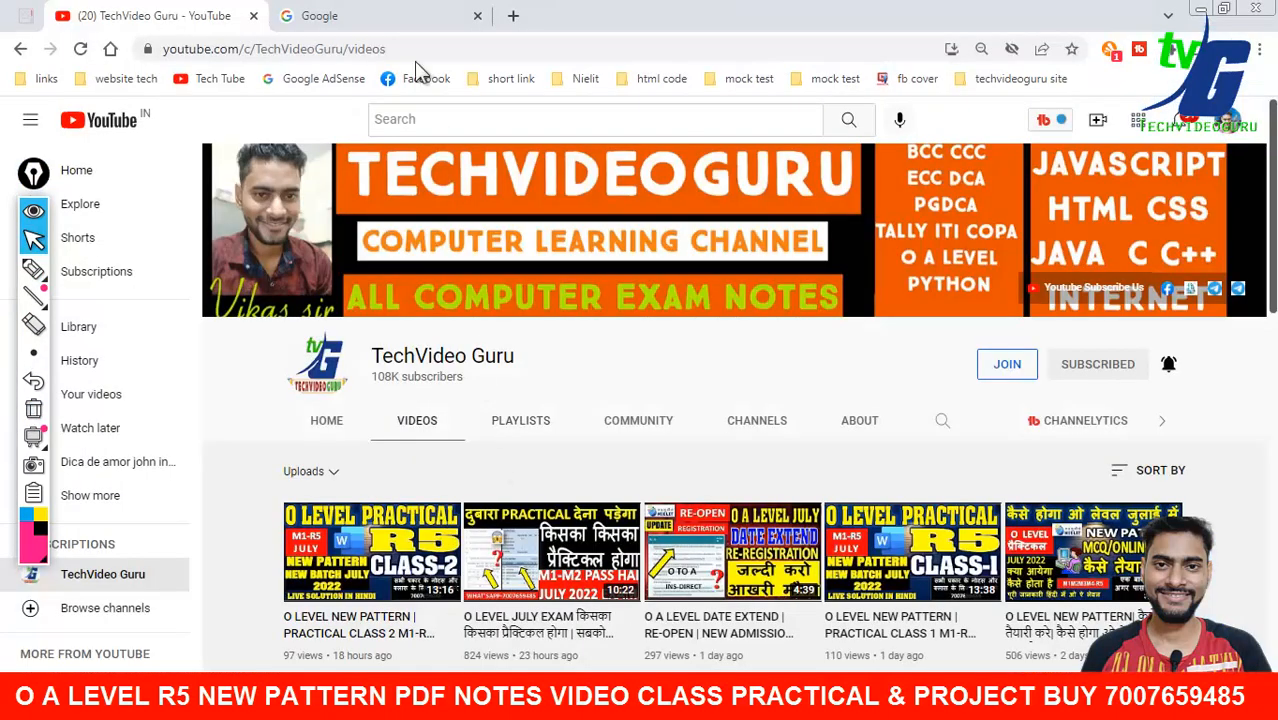
click(400, 20)
click(374, 50)
text(de)
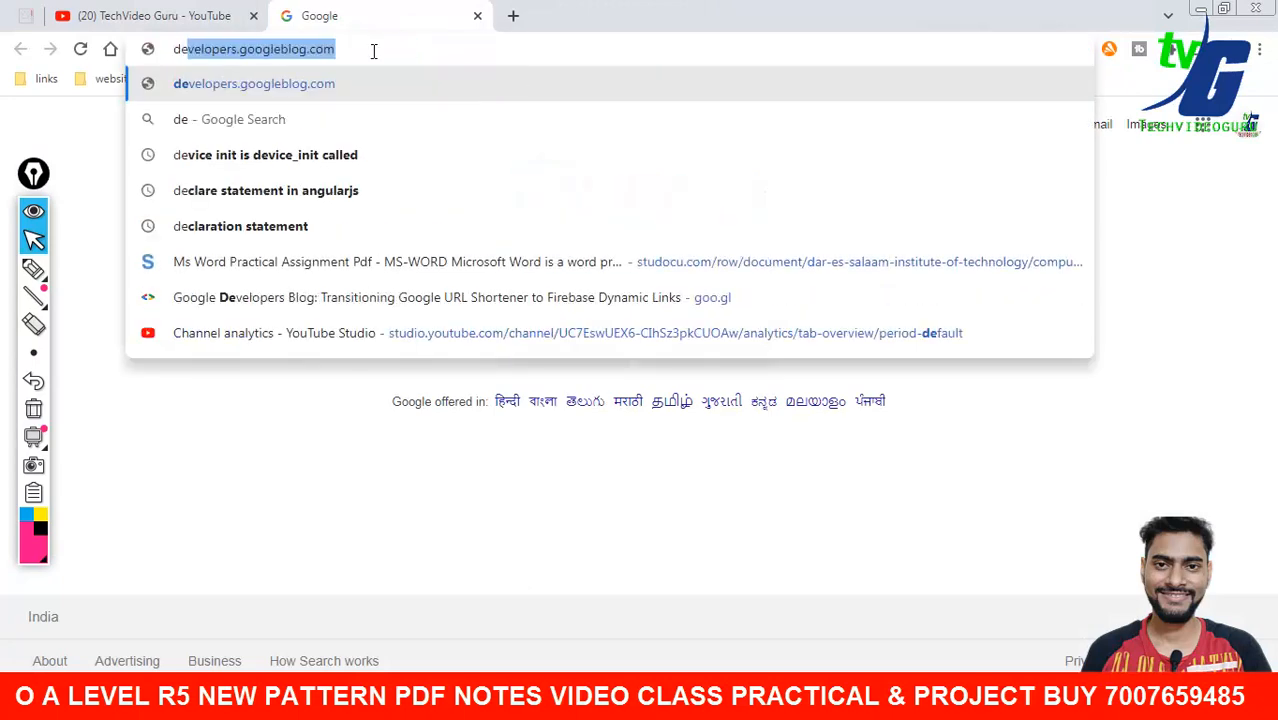
text(mo)
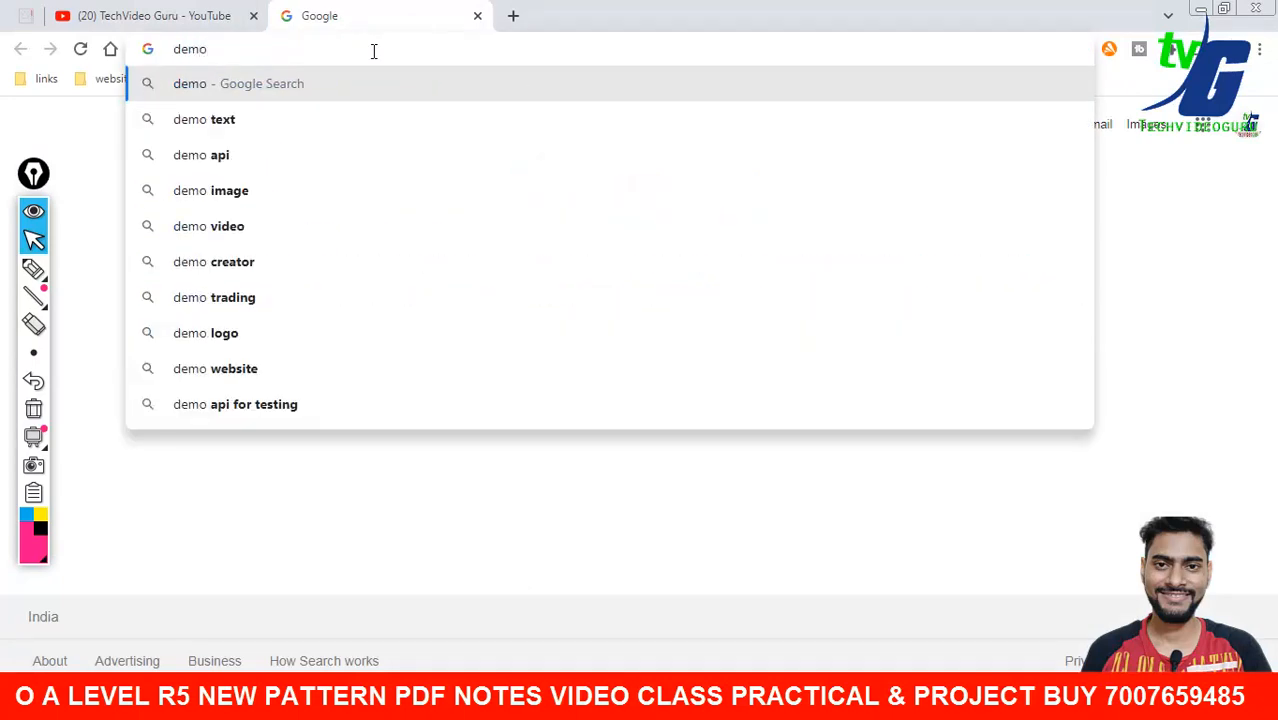
key(Down)
key(Return)
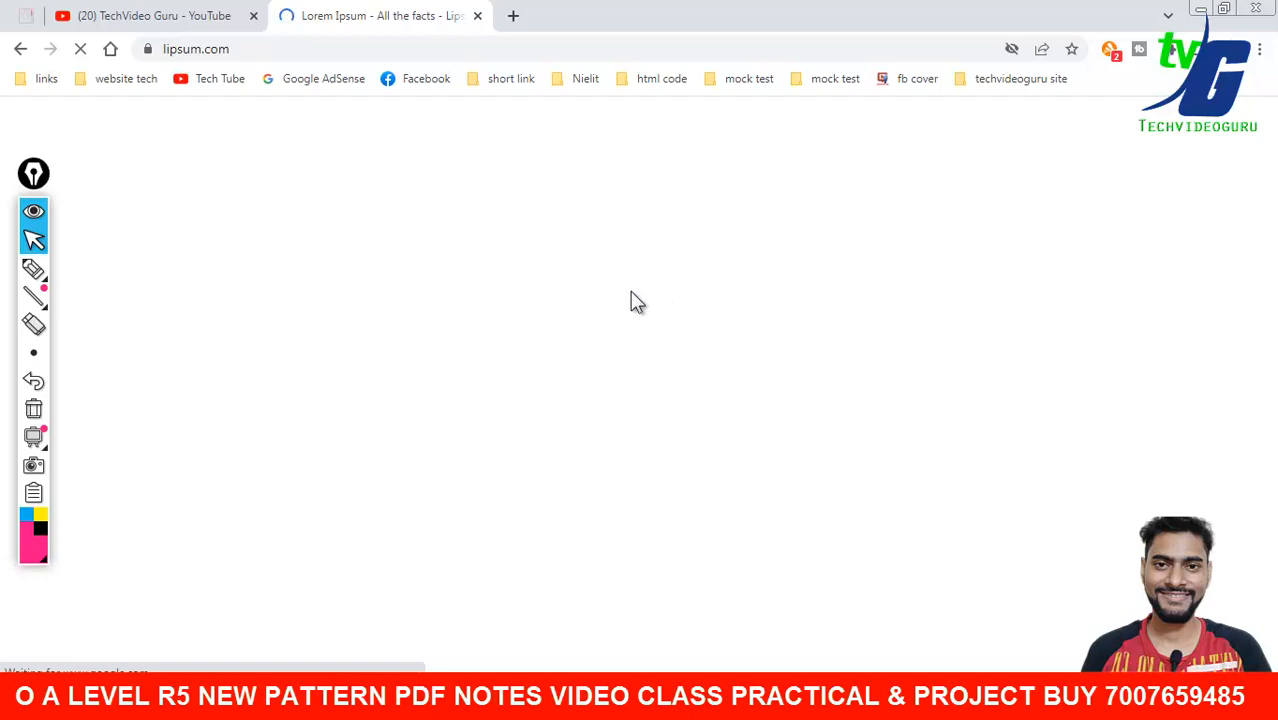
Step: Copy the "What is Lorem Ipsum?" heading with its paragraph from lipsum.com and close that page
mouse_move(34, 283)
drag(31, 179, 24, 165)
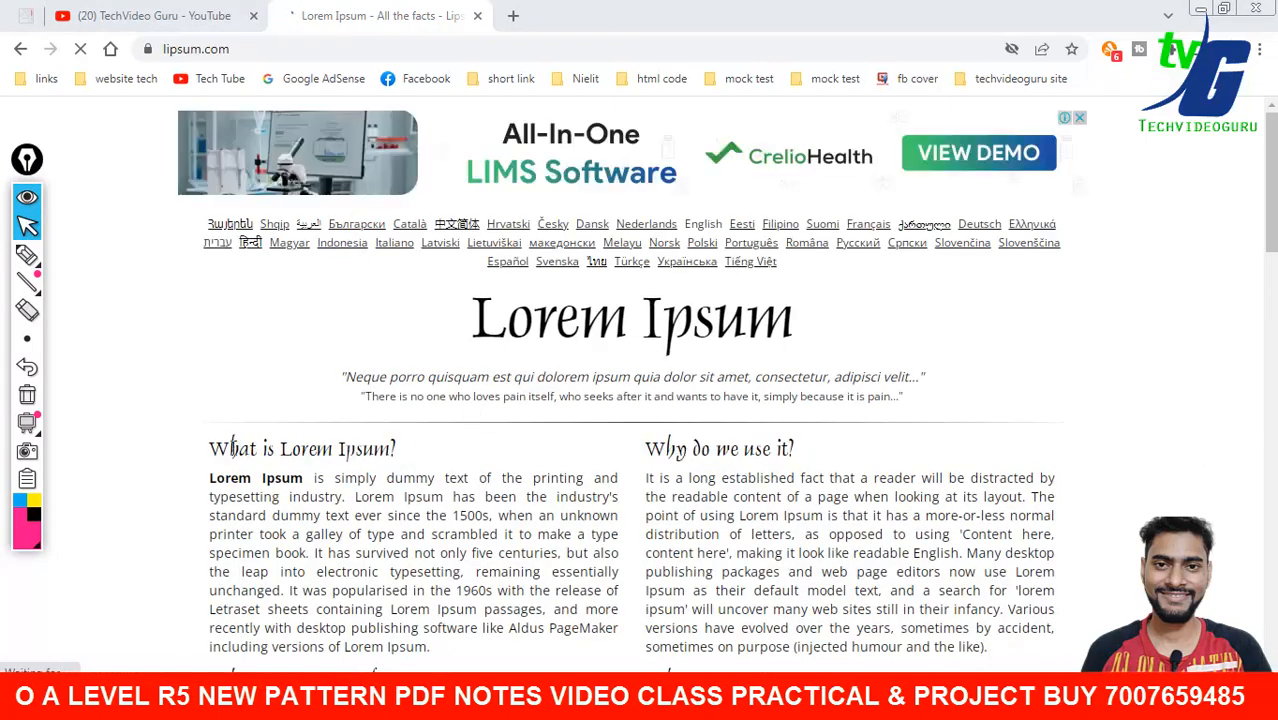
drag(209, 446, 431, 642)
key(ctrl+c)
right_click(414, 584)
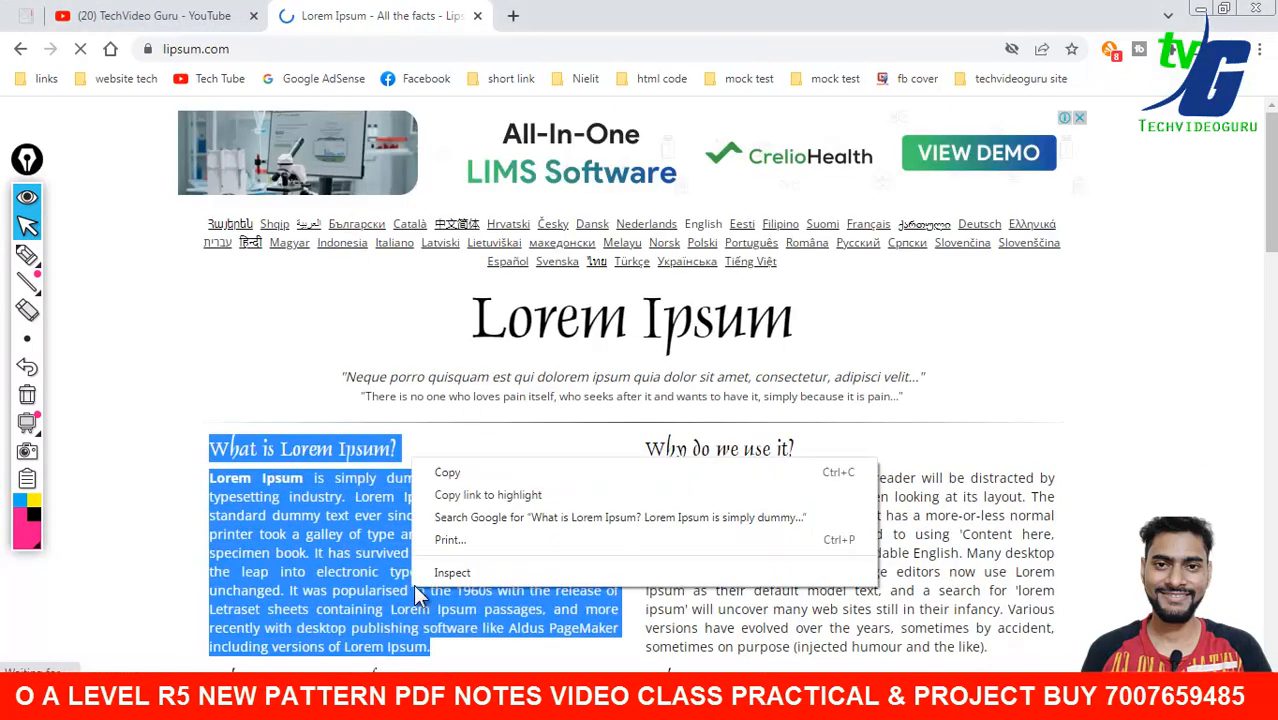
click(442, 469)
click(478, 16)
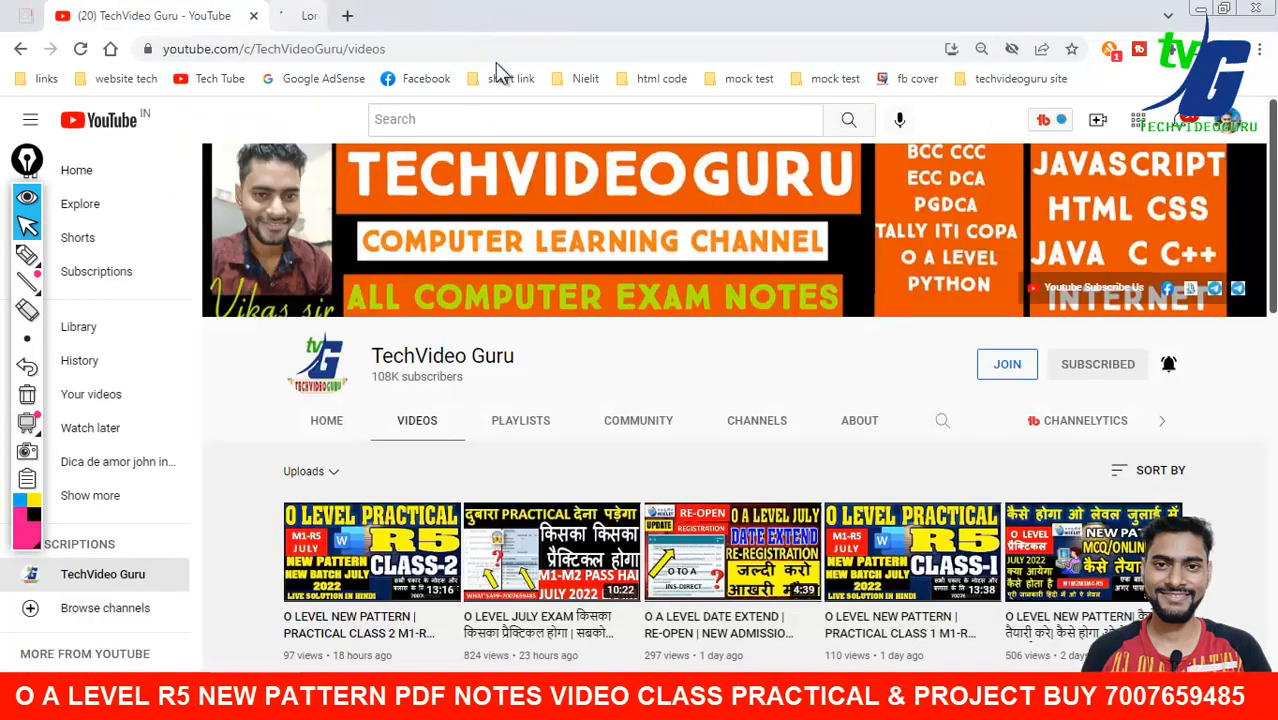
Step: Switch to Microsoft Word and paste the copied Lorem Ipsum text into the blank document
click(785, 698)
right_click(492, 270)
click(535, 320)
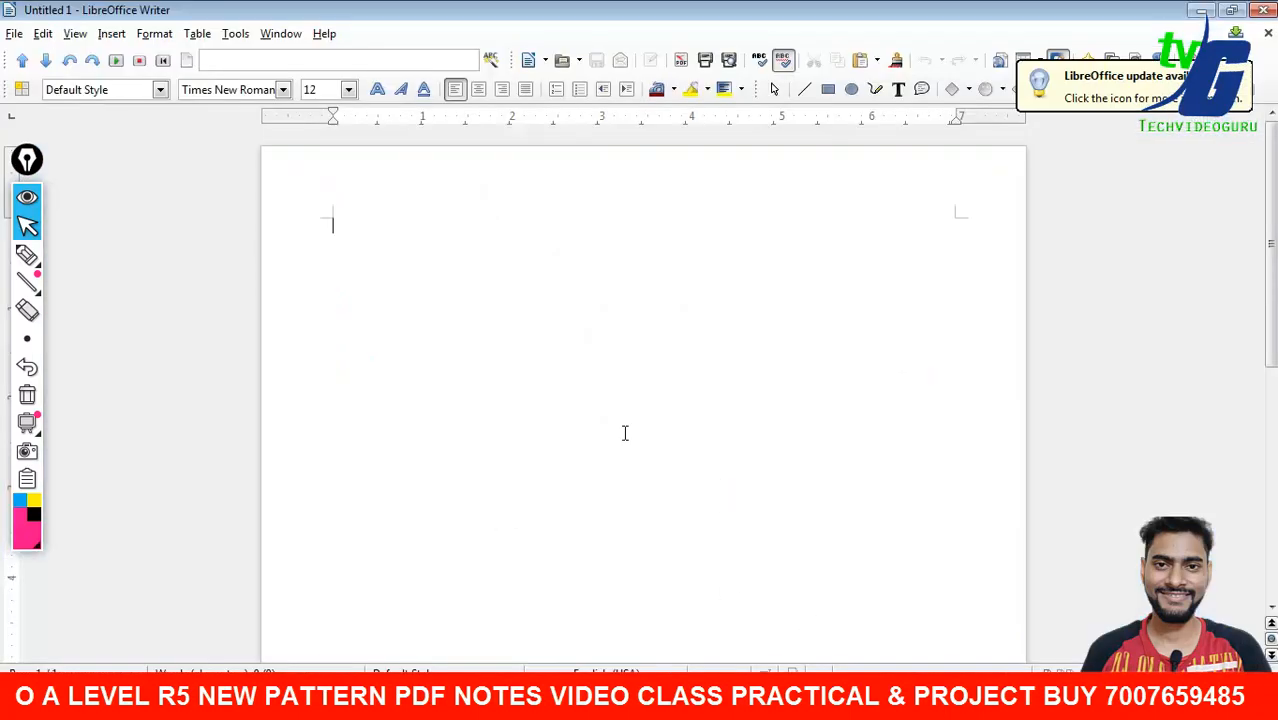
Step: Paste the copied Lorem Ipsum text into the blank LibreOffice Writer document
right_click(625, 431)
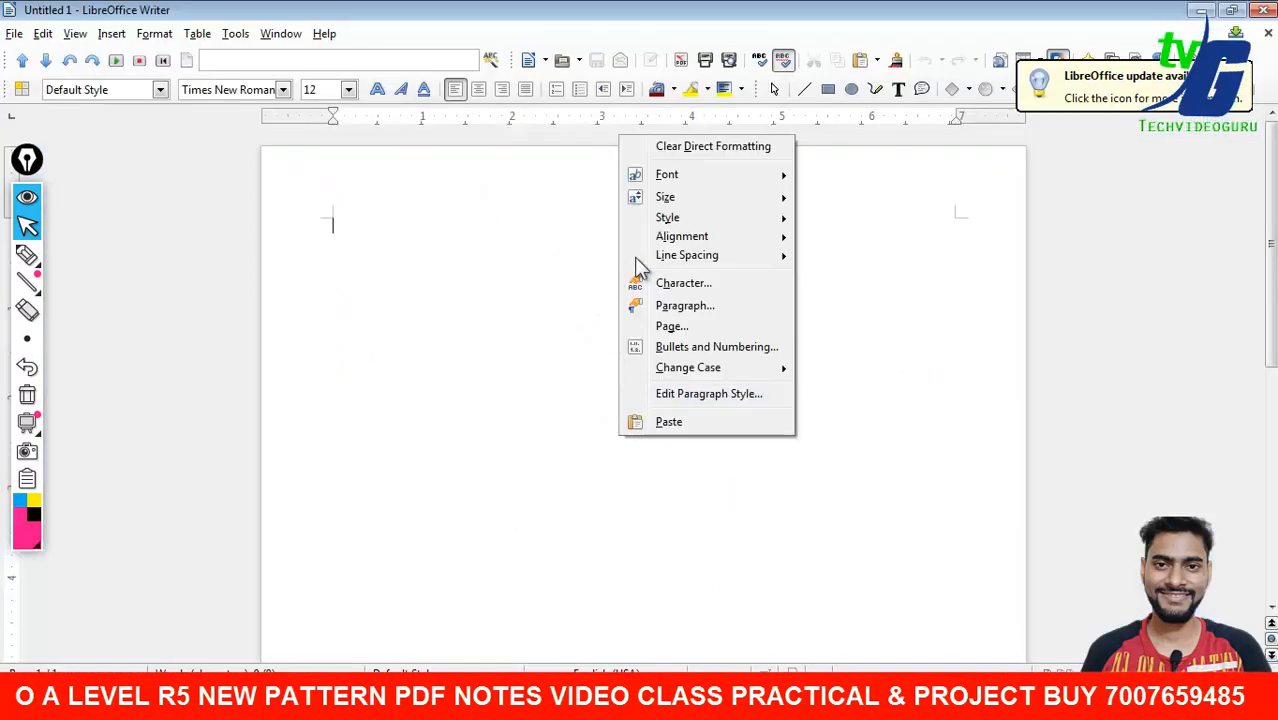
right_click(523, 222)
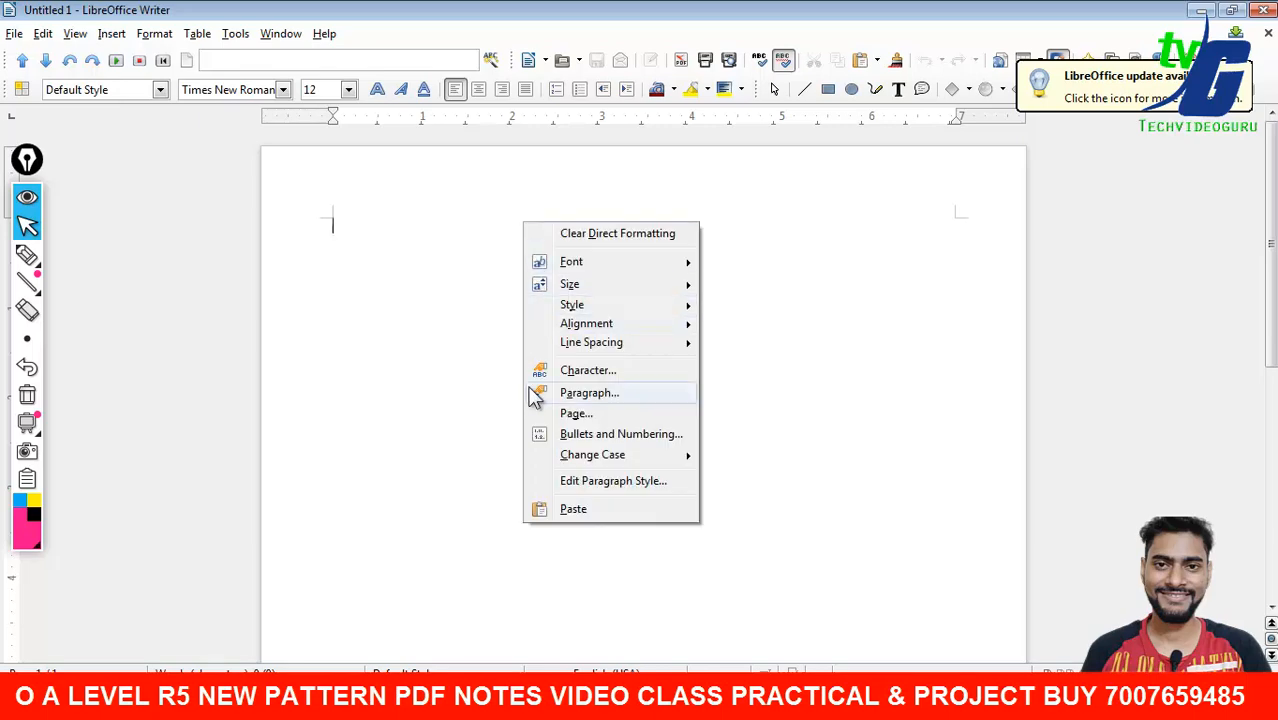
click(560, 509)
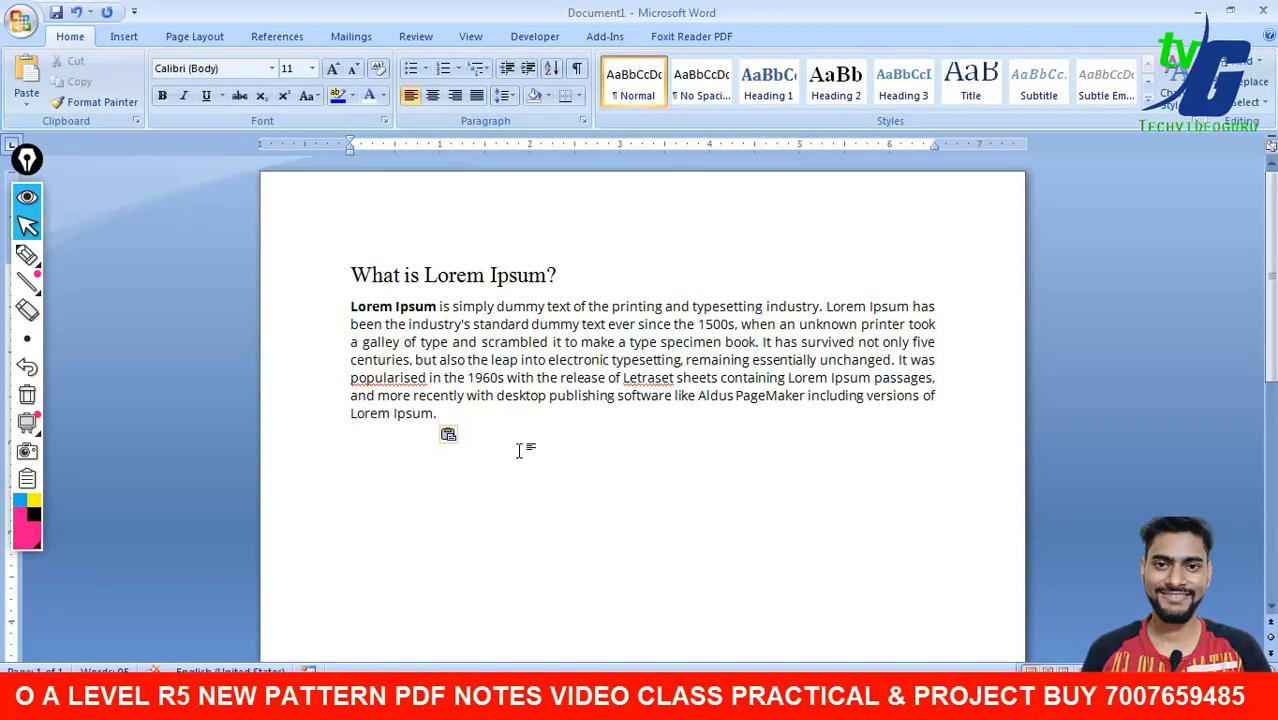
Step: Switch to LibreOffice Writer and examine its view and insert commands, including the zoom and formatting mark options, without choosing any
click(520, 398)
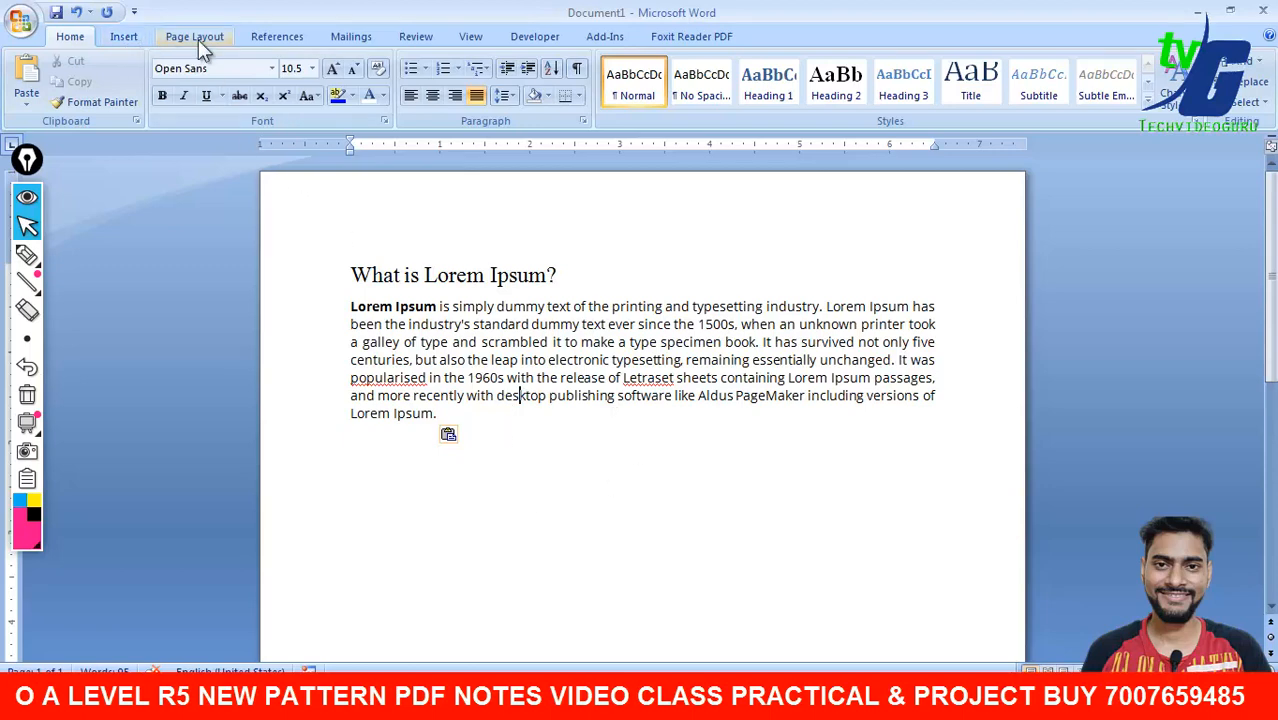
click(900, 702)
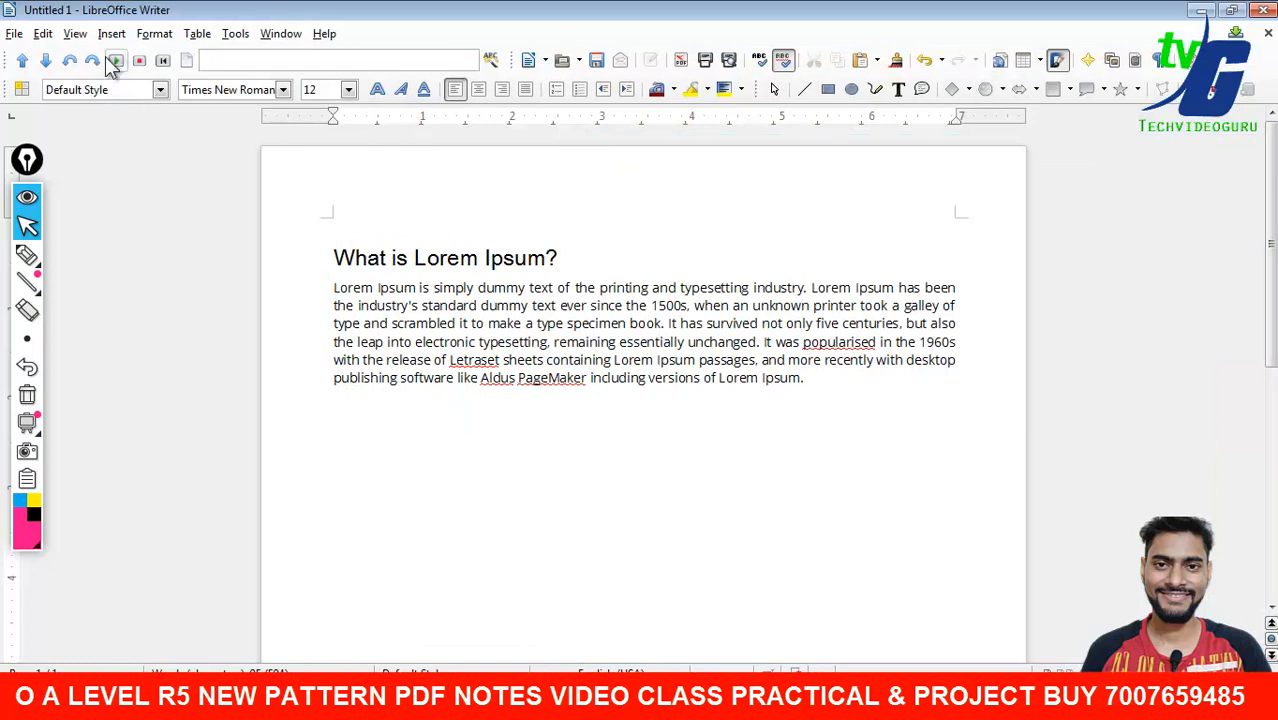
click(74, 38)
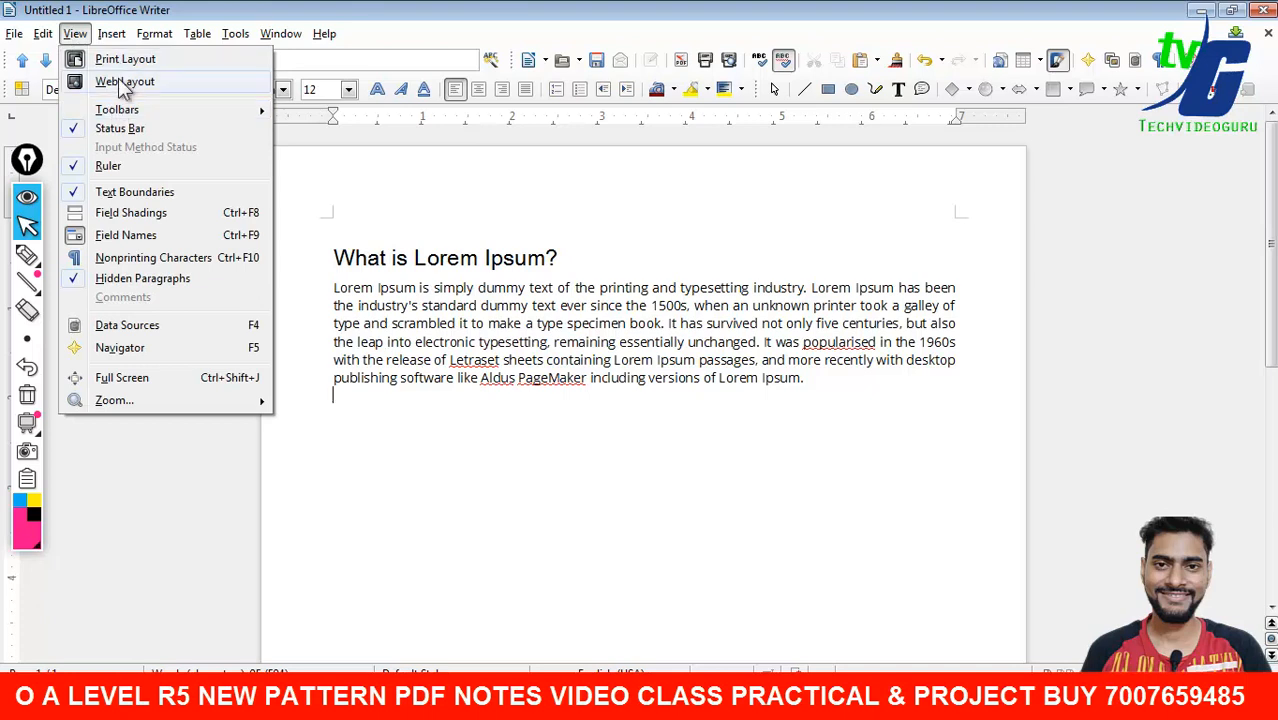
mouse_move(124, 113)
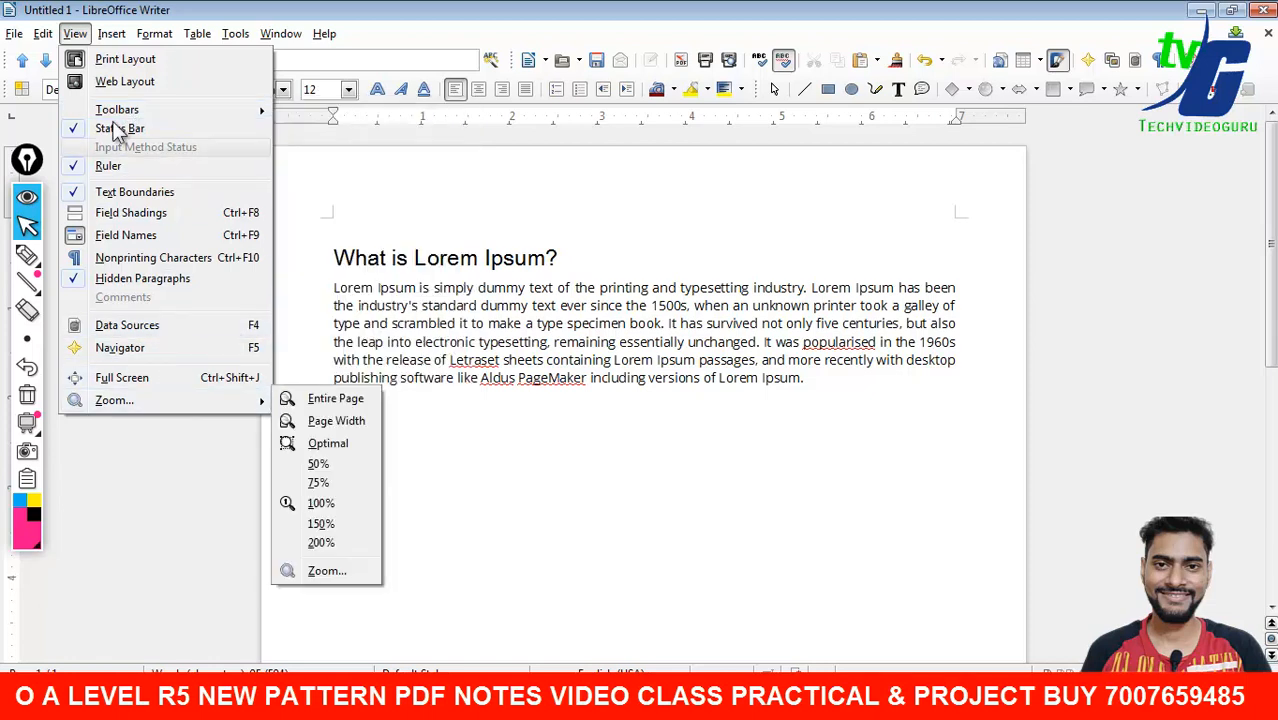
mouse_move(112, 36)
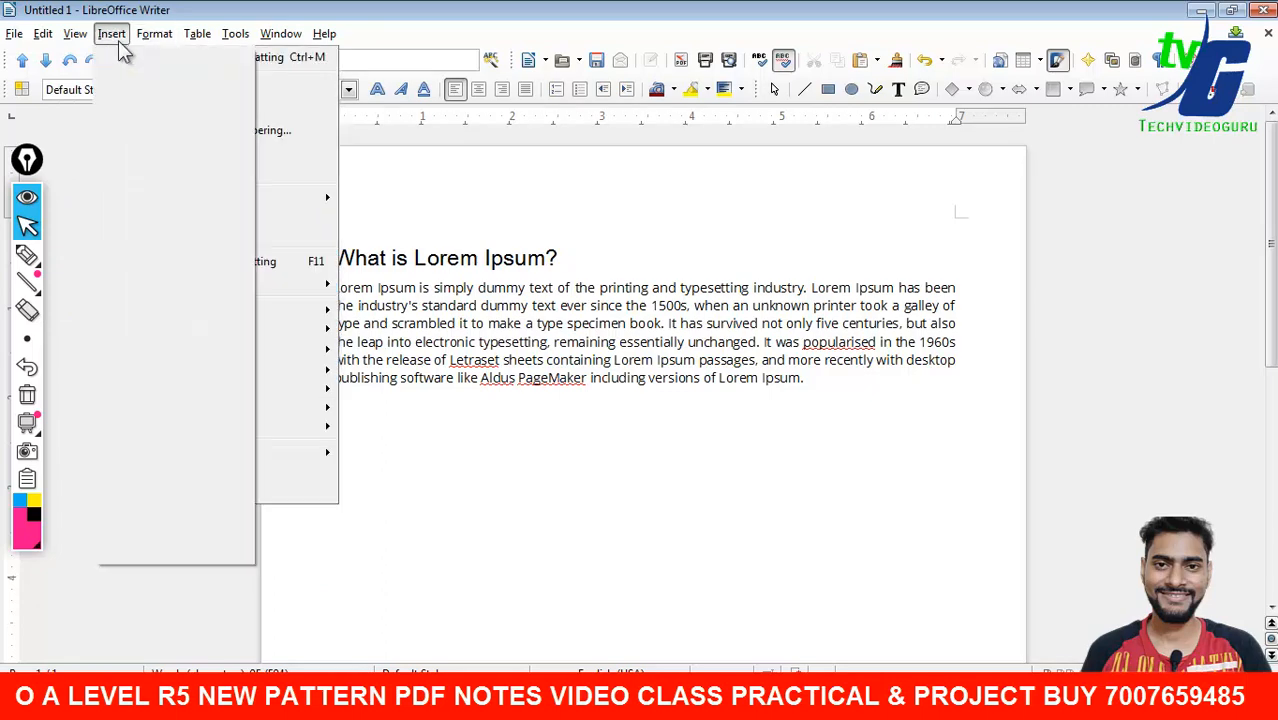
mouse_move(170, 37)
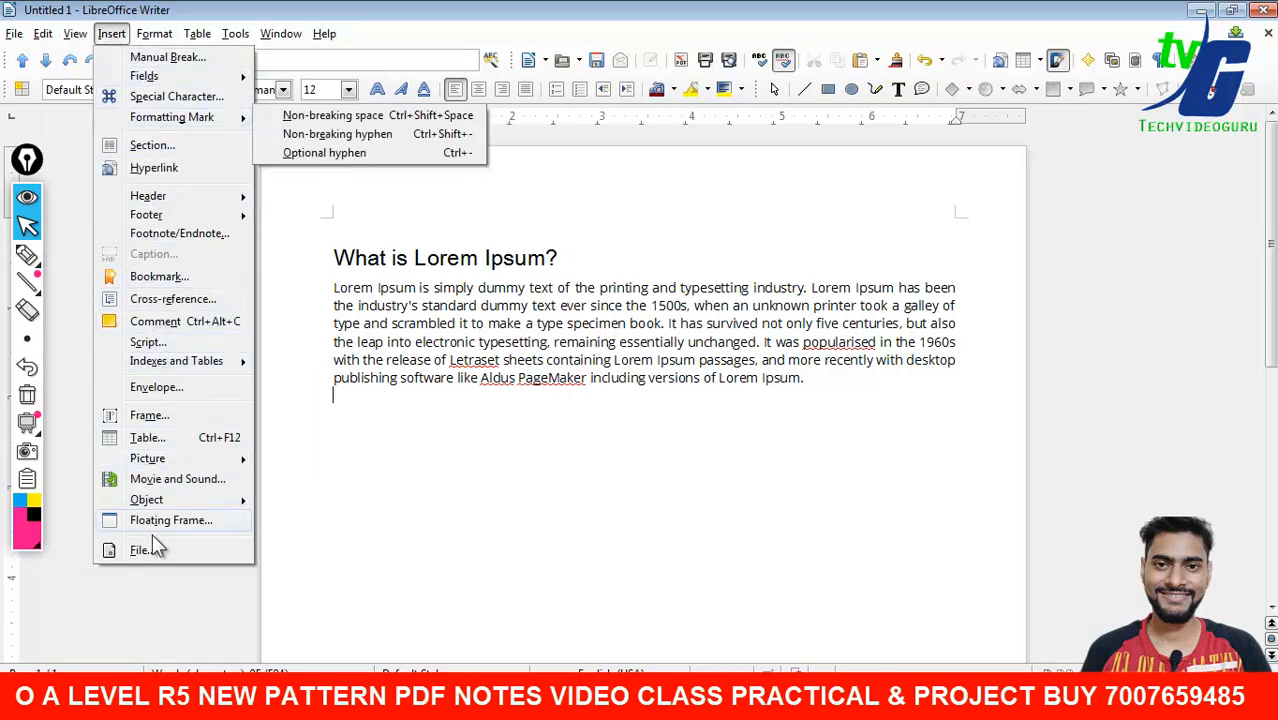
key(Escape)
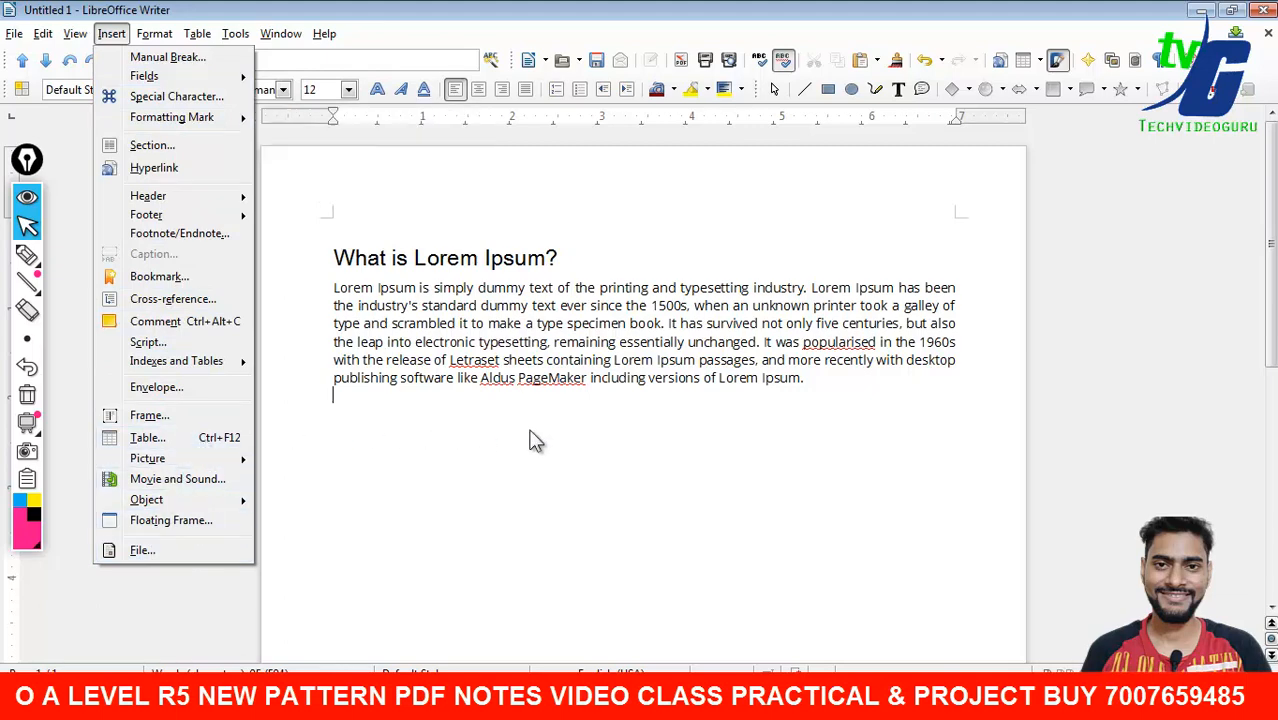
key(Escape)
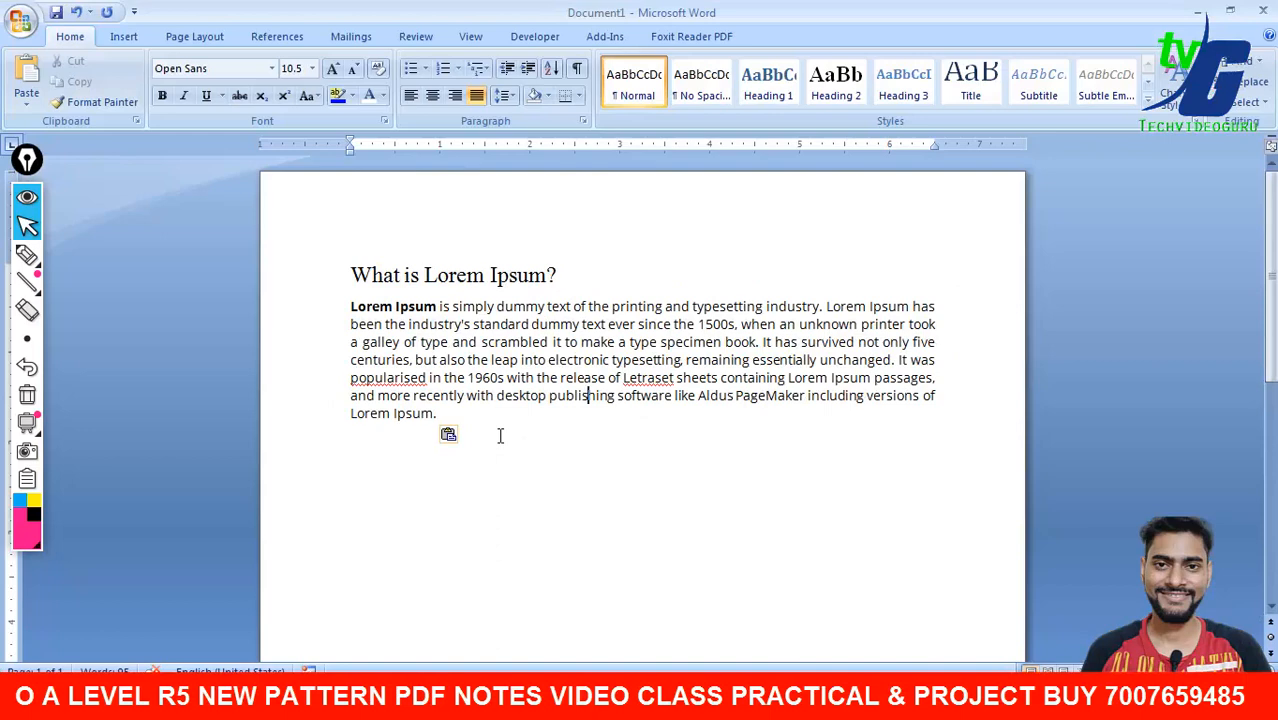
Step: In Microsoft Word, set the Lorem Ipsum document's page orientation to Landscape
click(500, 435)
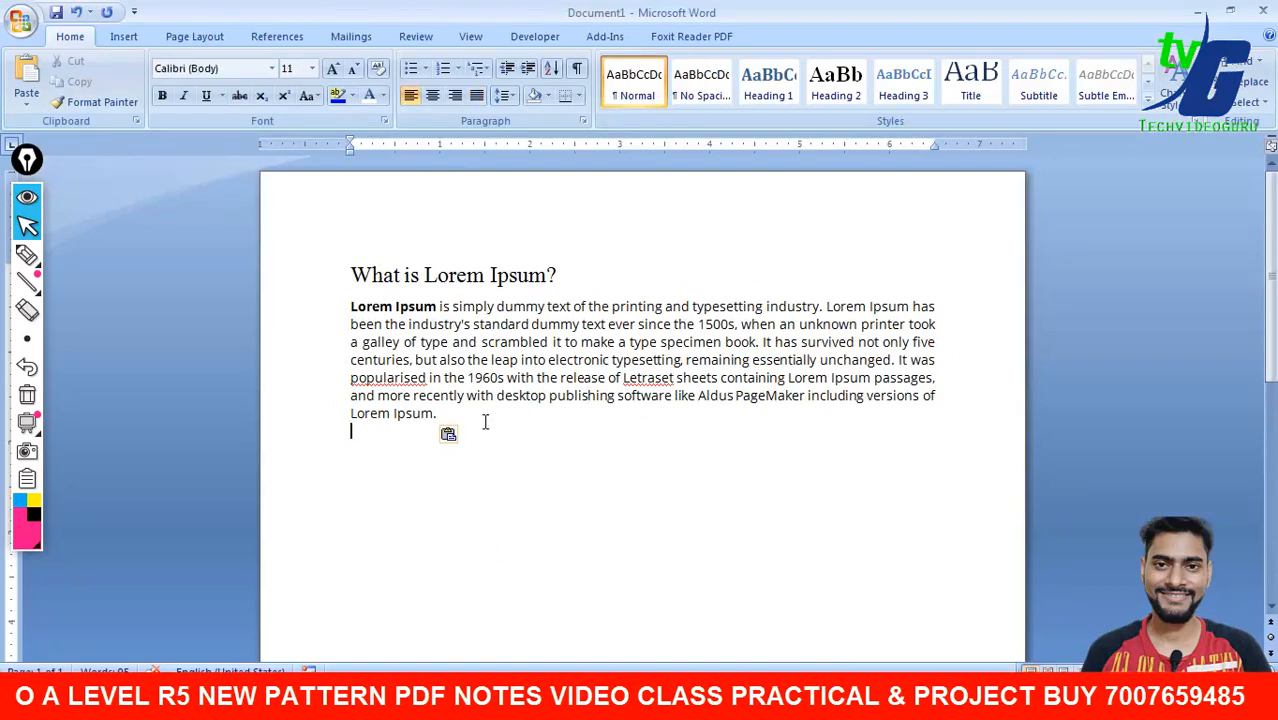
click(206, 37)
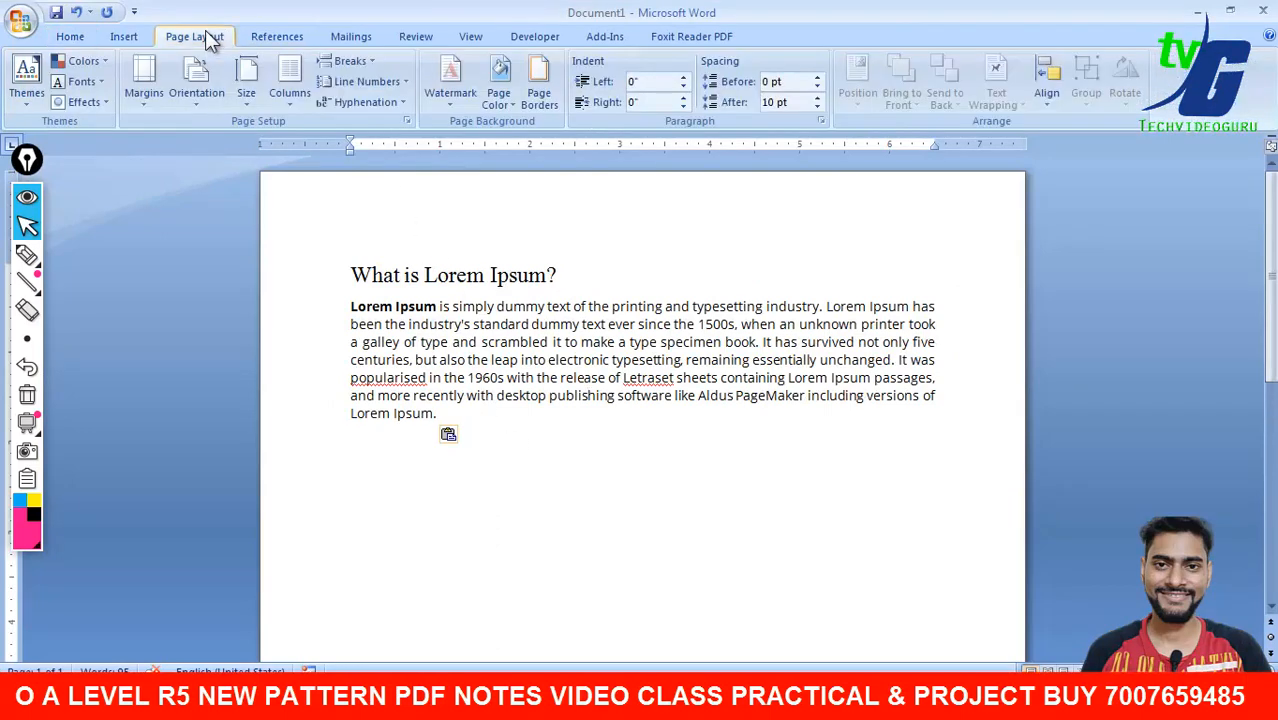
click(195, 103)
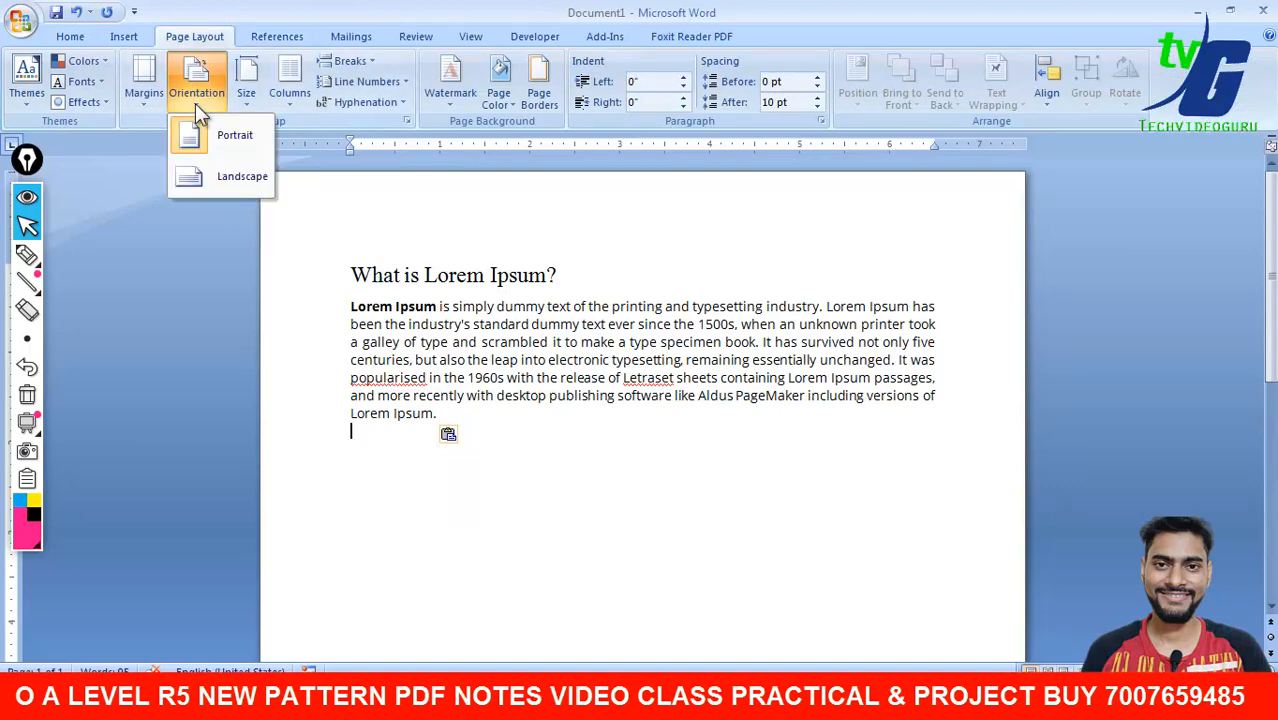
click(826, 447)
mouse_move(1272, 276)
mouse_down()
mouse_move(1272, 464)
mouse_move(1272, 276)
mouse_up()
scroll(826, 447, down, 1)
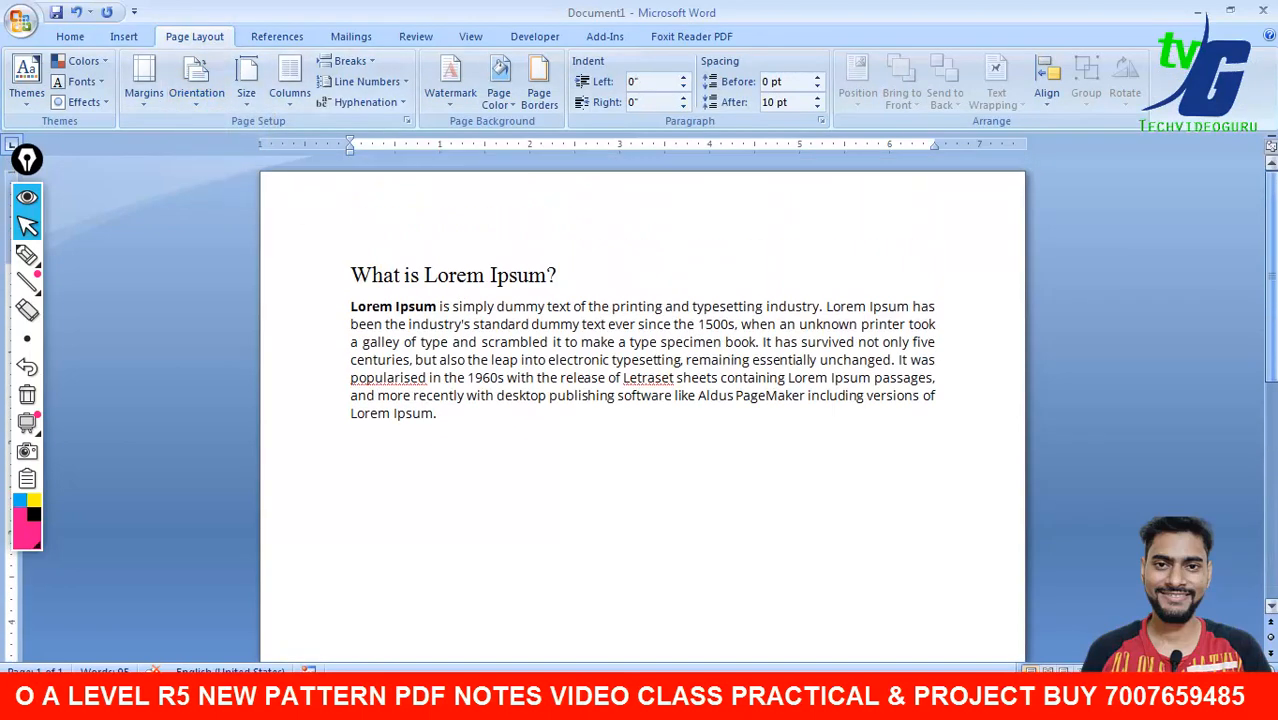
click(189, 104)
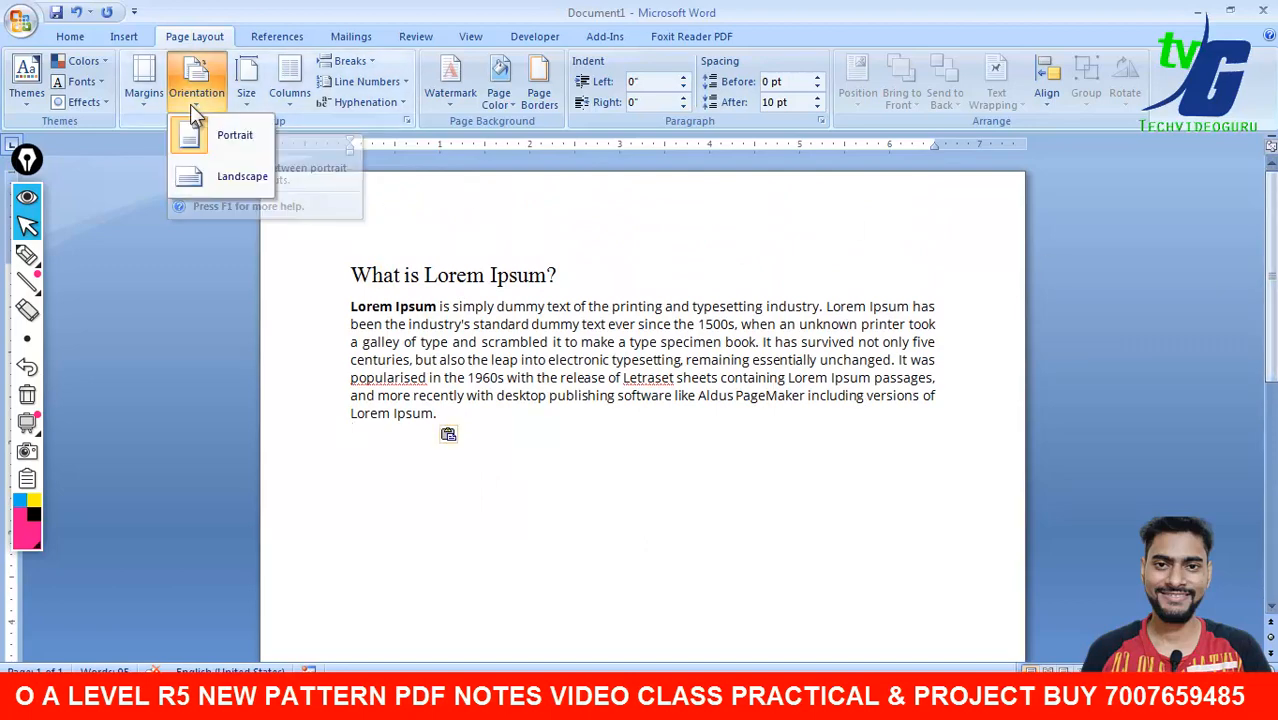
click(207, 175)
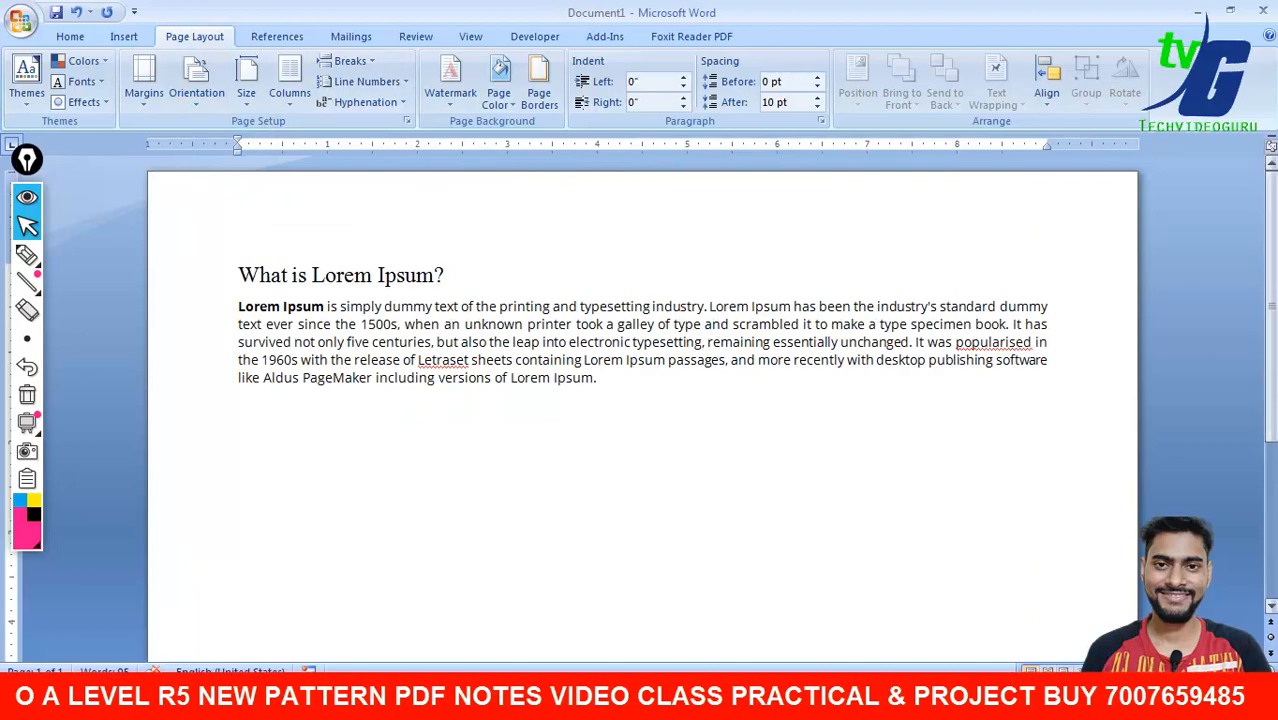
scroll(640, 400, down, 10)
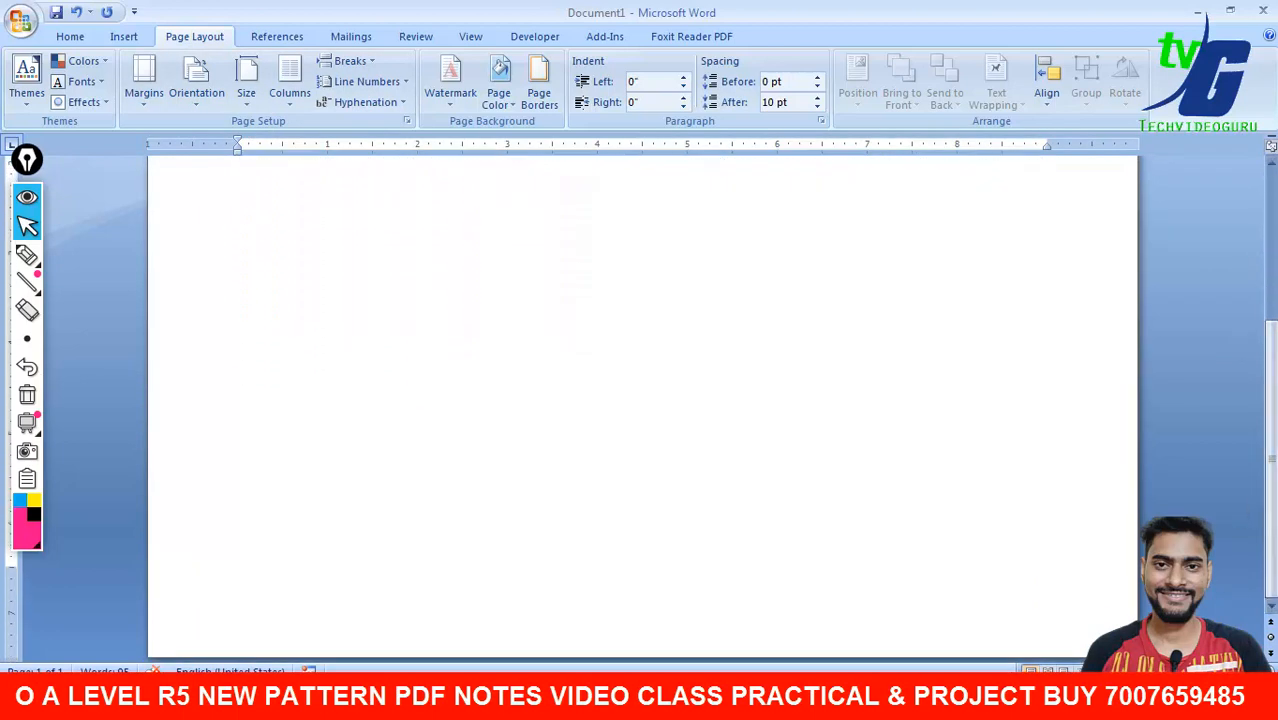
scroll(640, 400, up, 10)
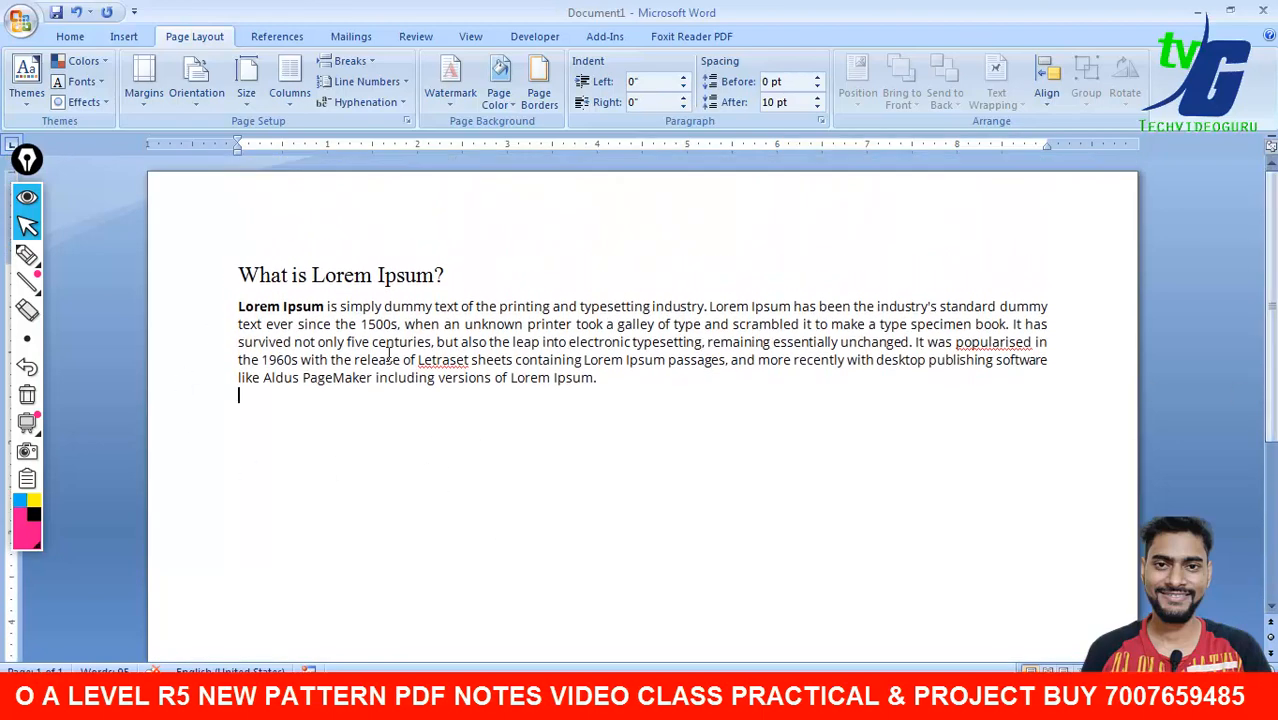
Step: Examine the Landscape page in Print Preview, zoom on it, and close the preview
click(20, 20)
mouse_move(60, 227)
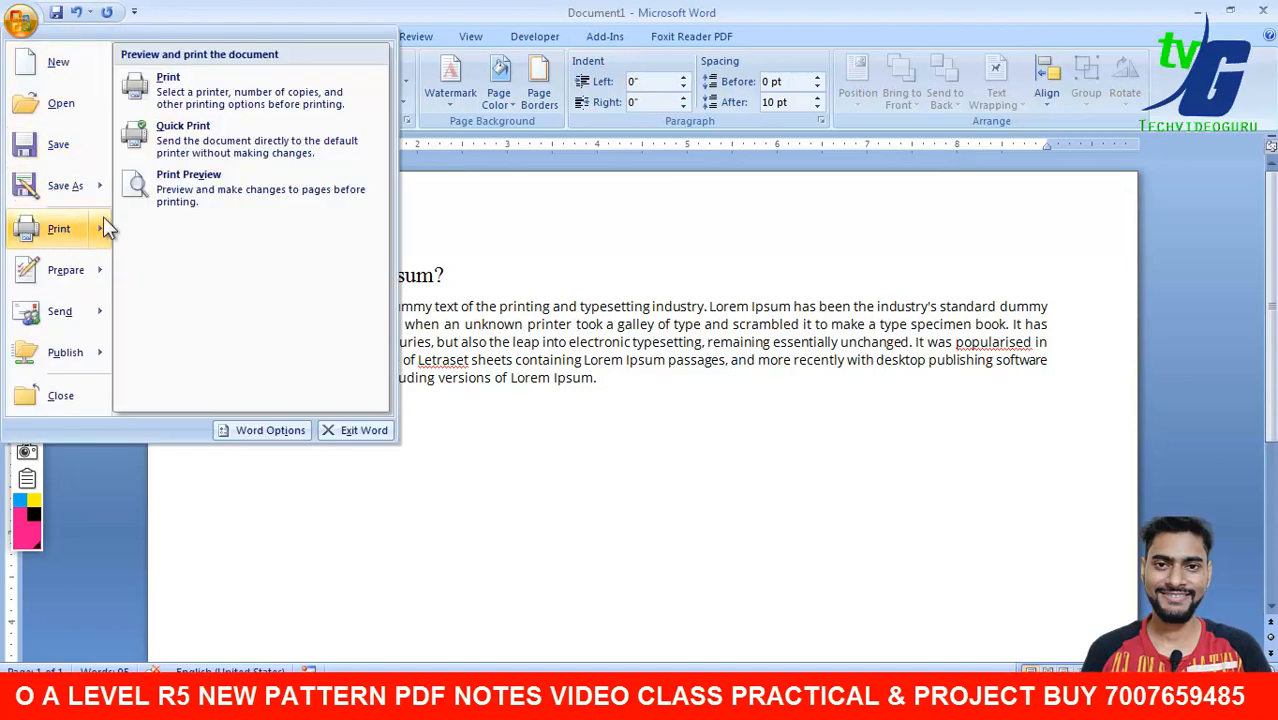
click(193, 189)
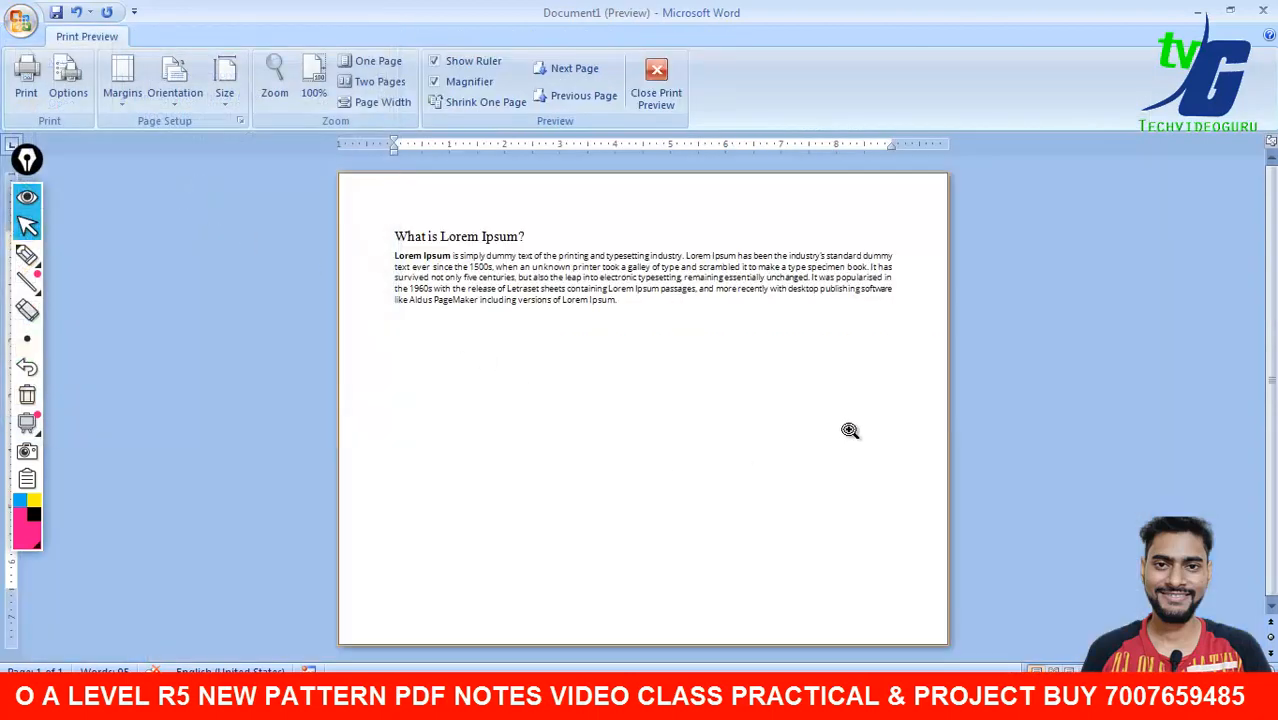
click(493, 314)
click(493, 314)
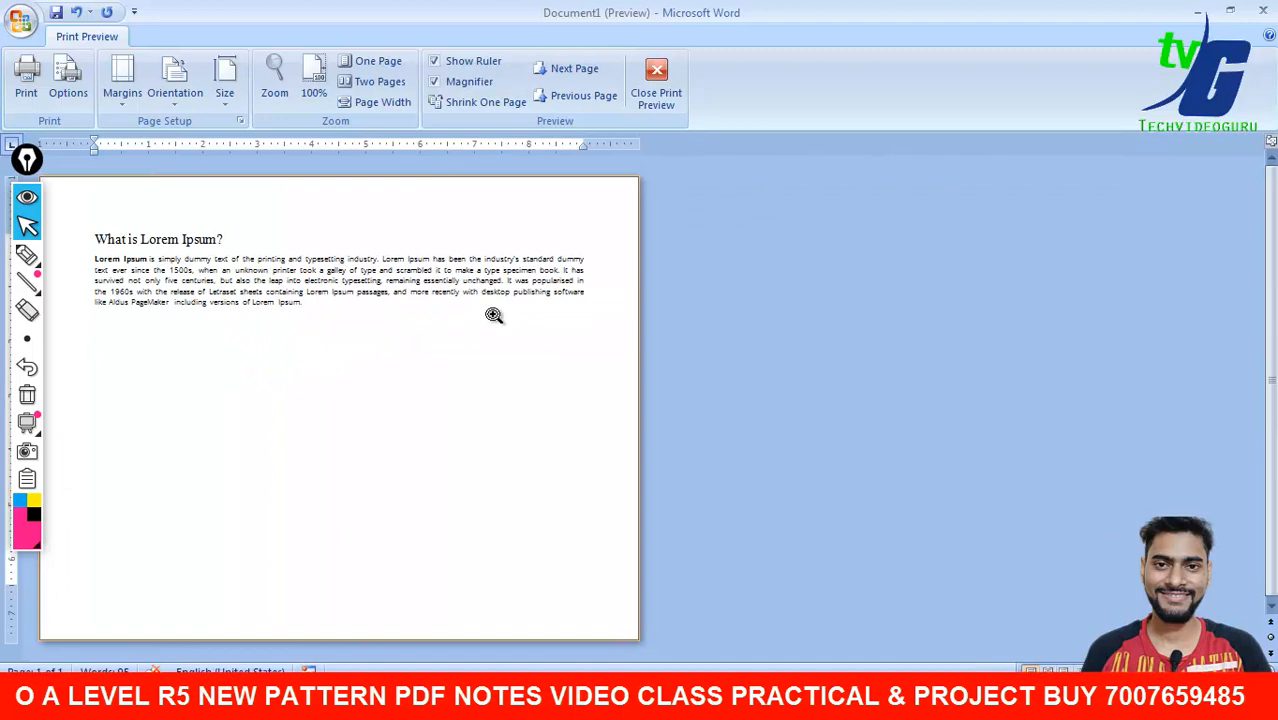
click(493, 314)
click(656, 100)
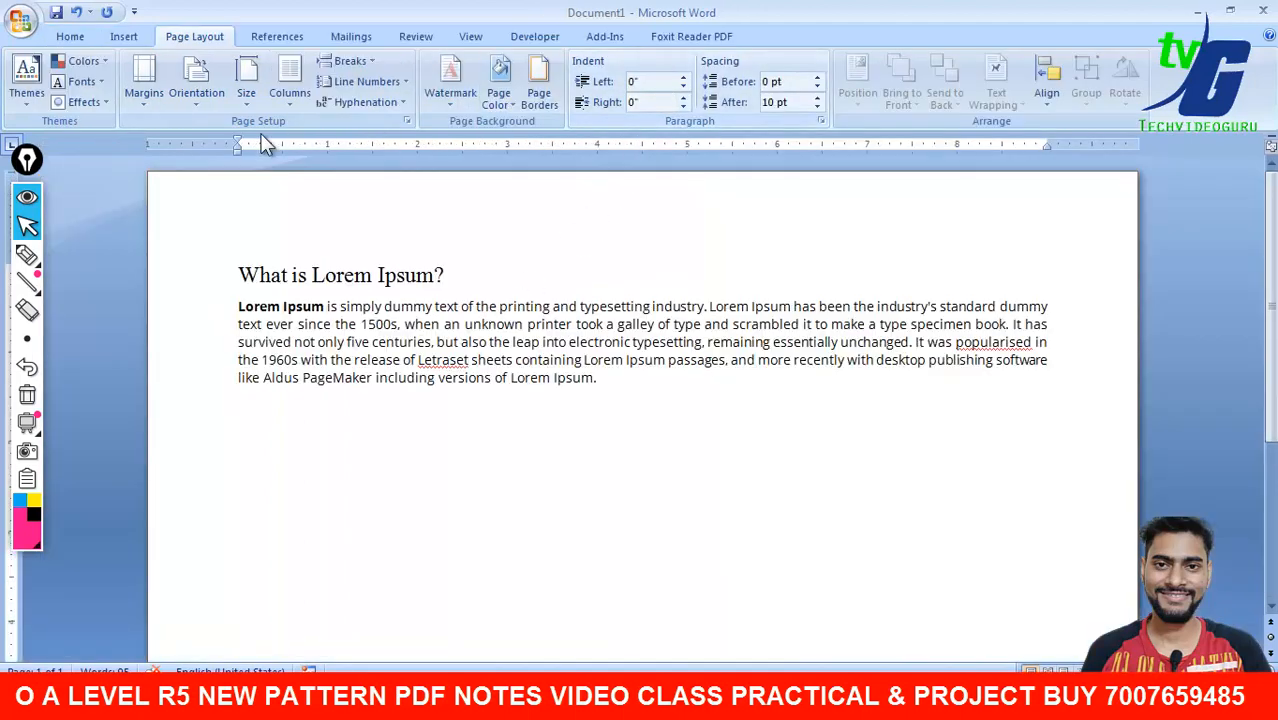
Step: Set the page orientation back to Portrait and check the page in Print Preview, closing the preview when done
click(195, 100)
click(205, 132)
click(21, 22)
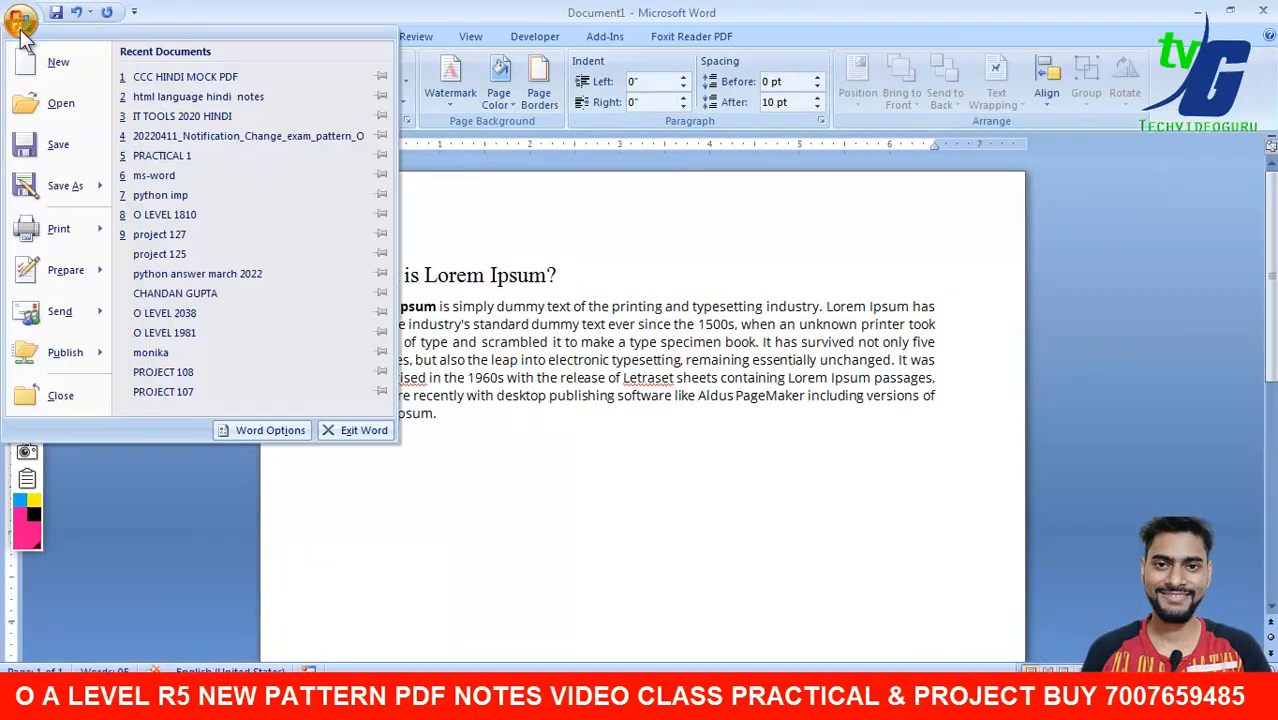
mouse_move(79, 215)
click(175, 185)
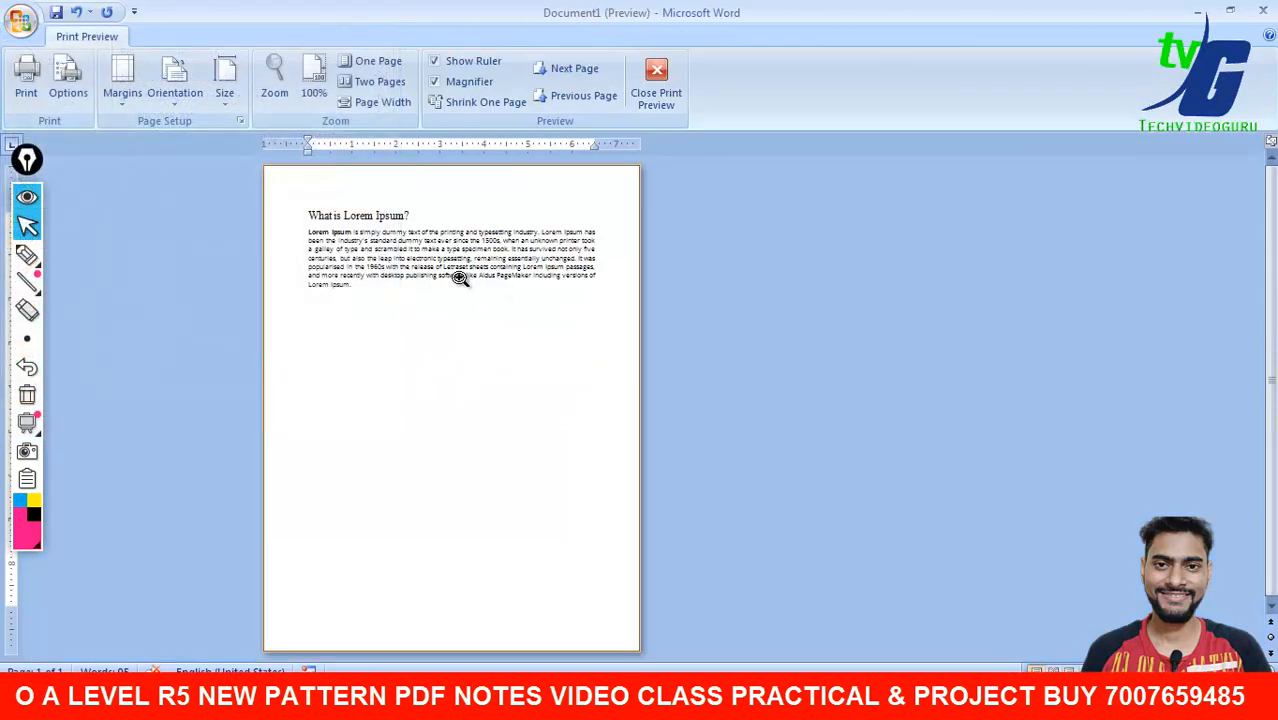
click(665, 97)
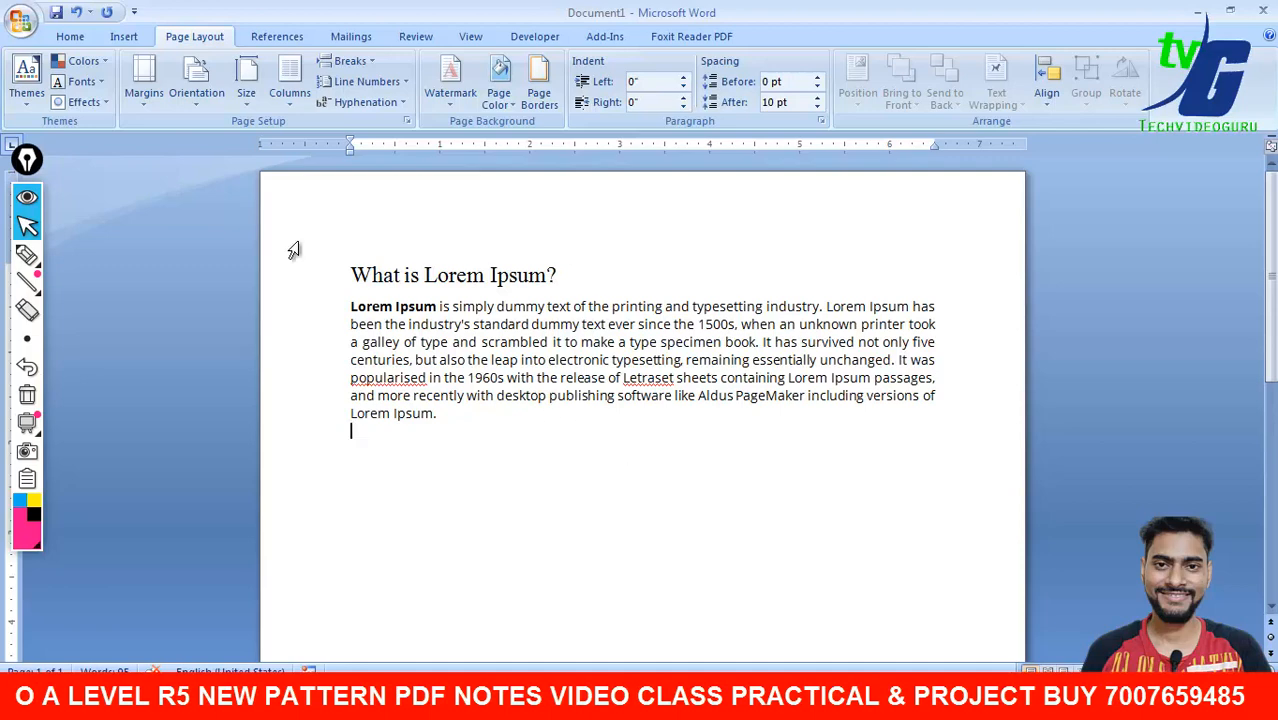
click(196, 80)
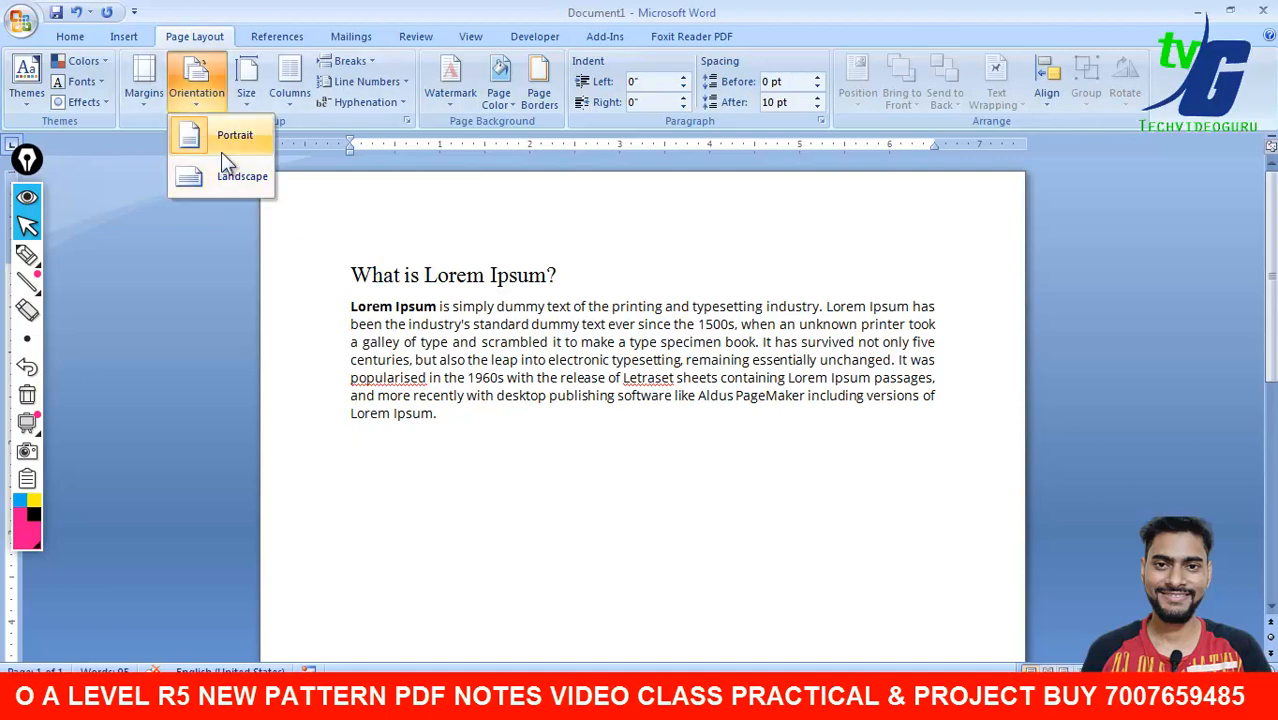
click(535, 437)
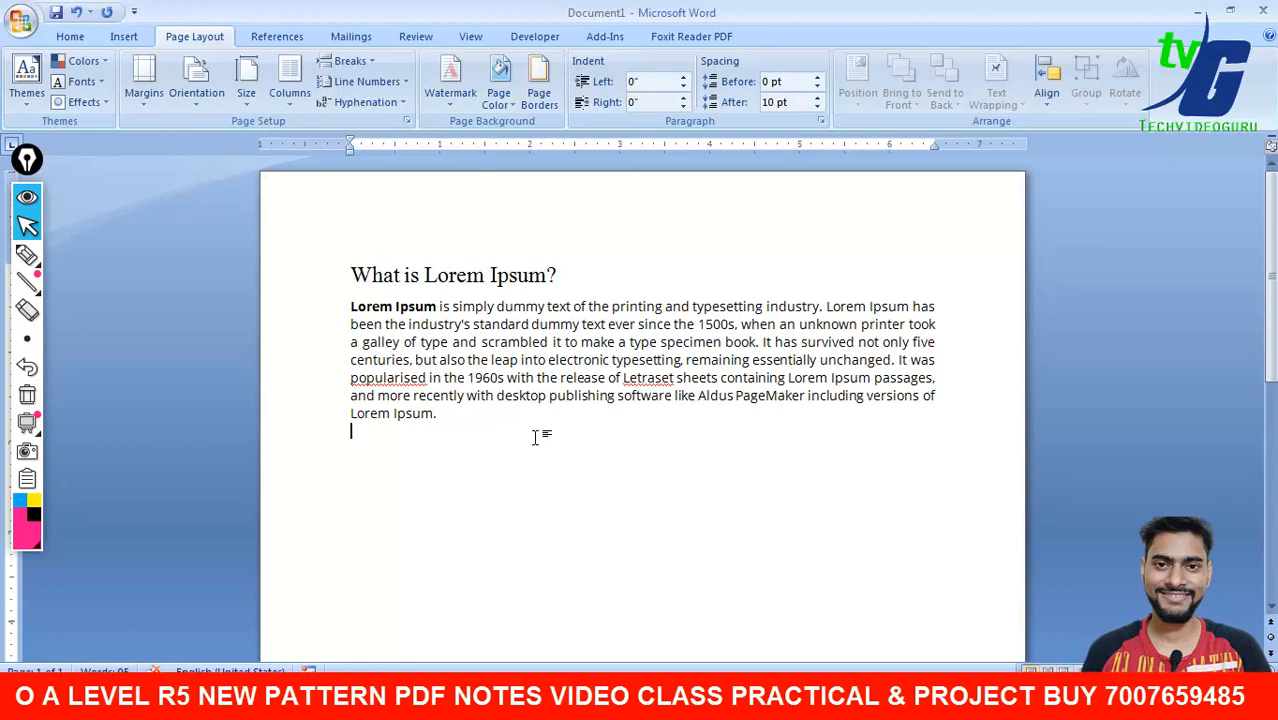
Step: Change the font colour of the Lorem Ipsum body paragraph to the standard Red
click(64, 36)
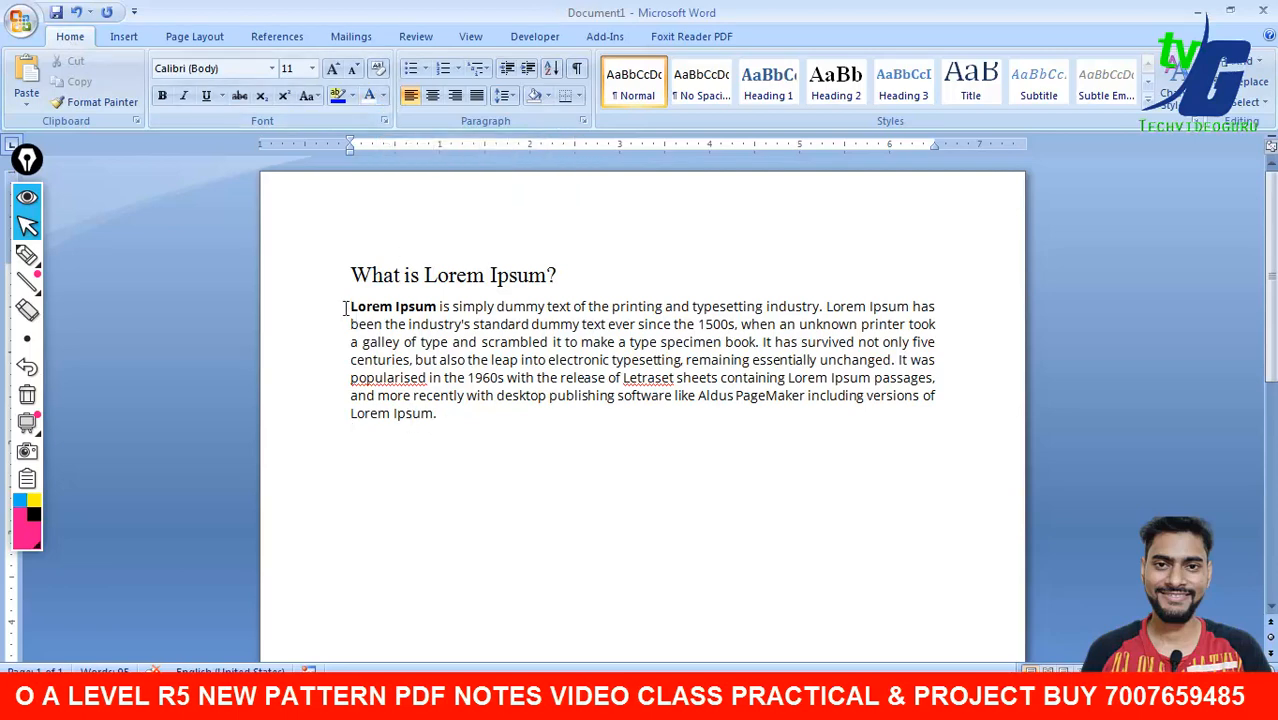
drag(351, 306, 432, 420)
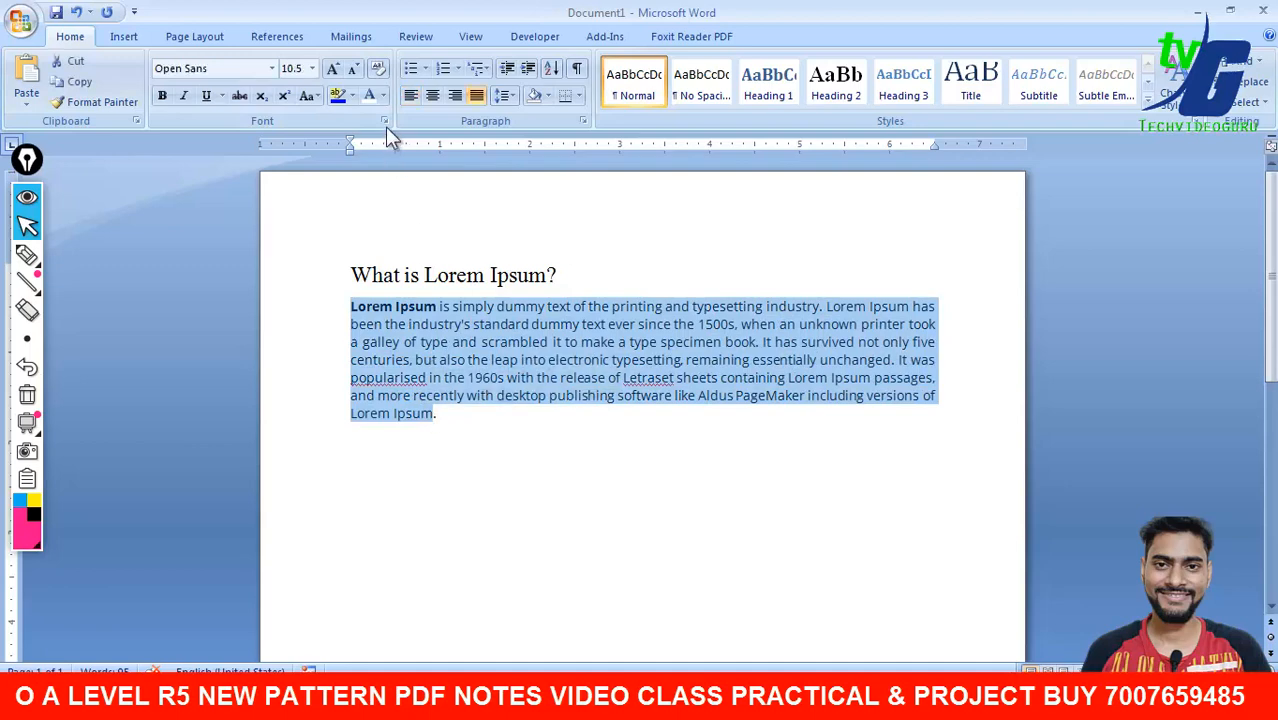
click(383, 95)
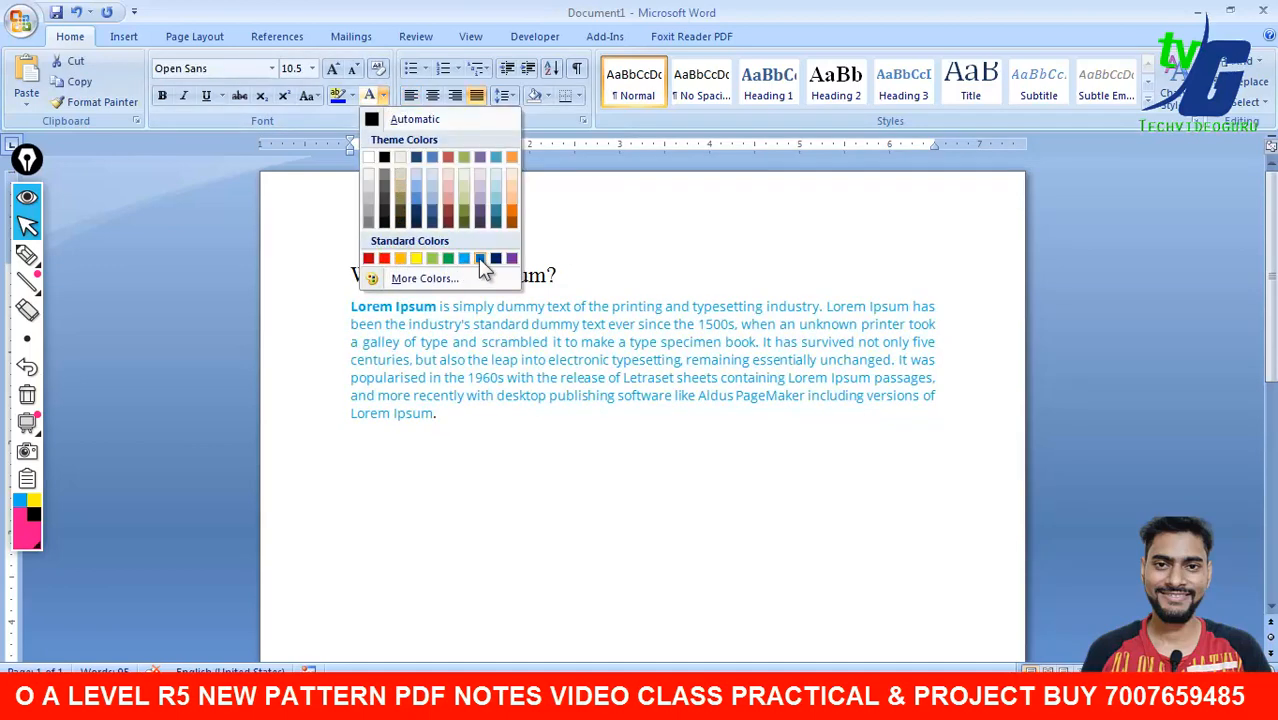
click(384, 258)
Step: Try bold formatting on the whole Lorem Ipsum body paragraph and undo it, keeping the red colour
click(163, 97)
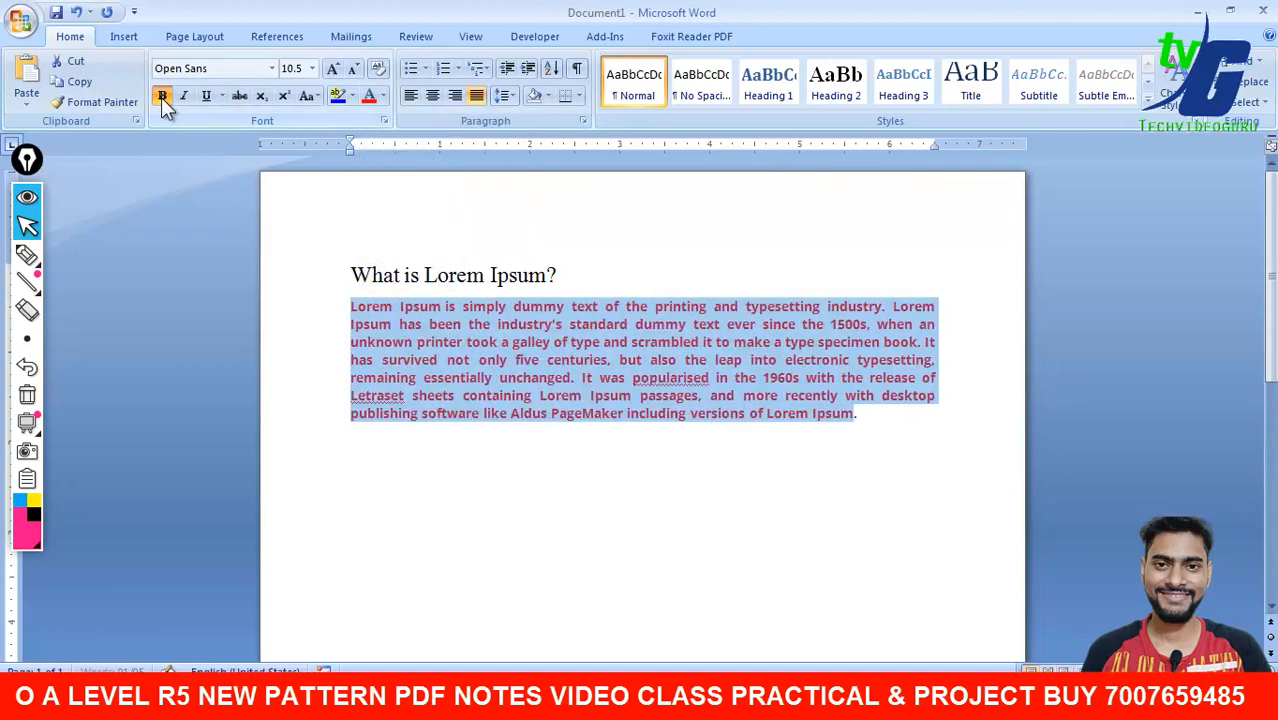
click(163, 97)
click(163, 97)
click(503, 505)
key(ctrl+z)
key(ctrl+z)
key(ctrl+z)
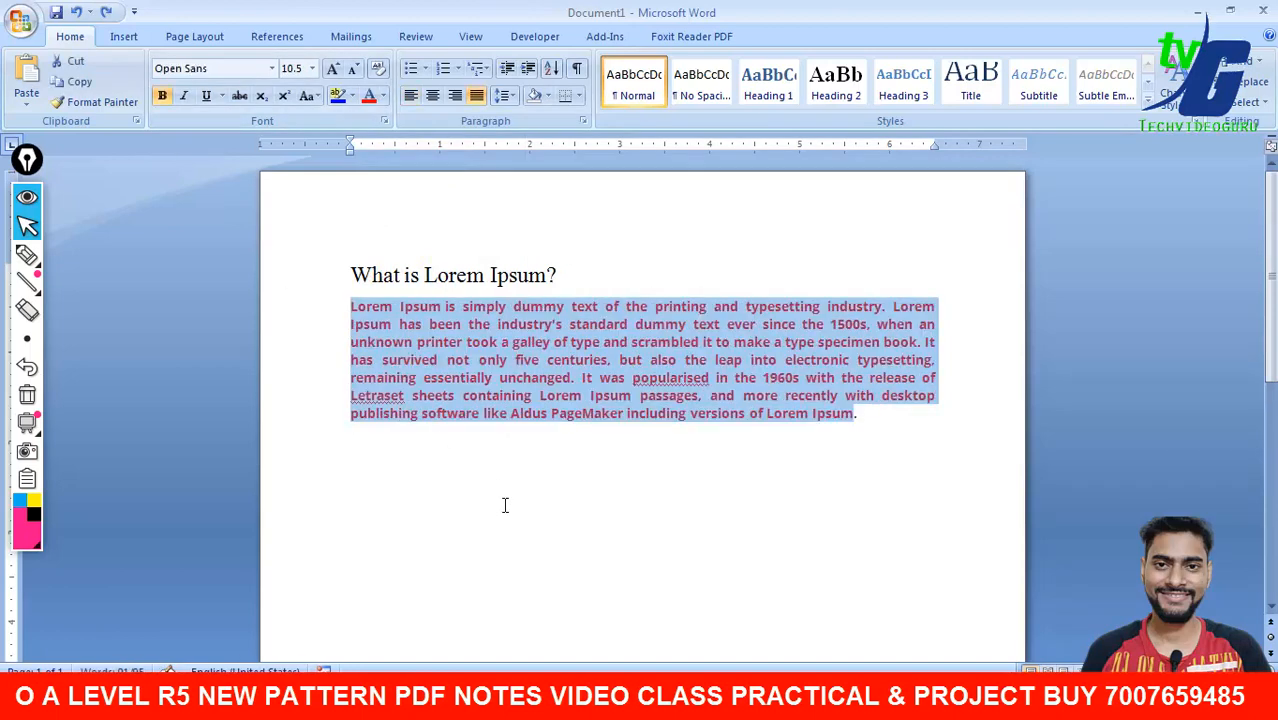
click(504, 505)
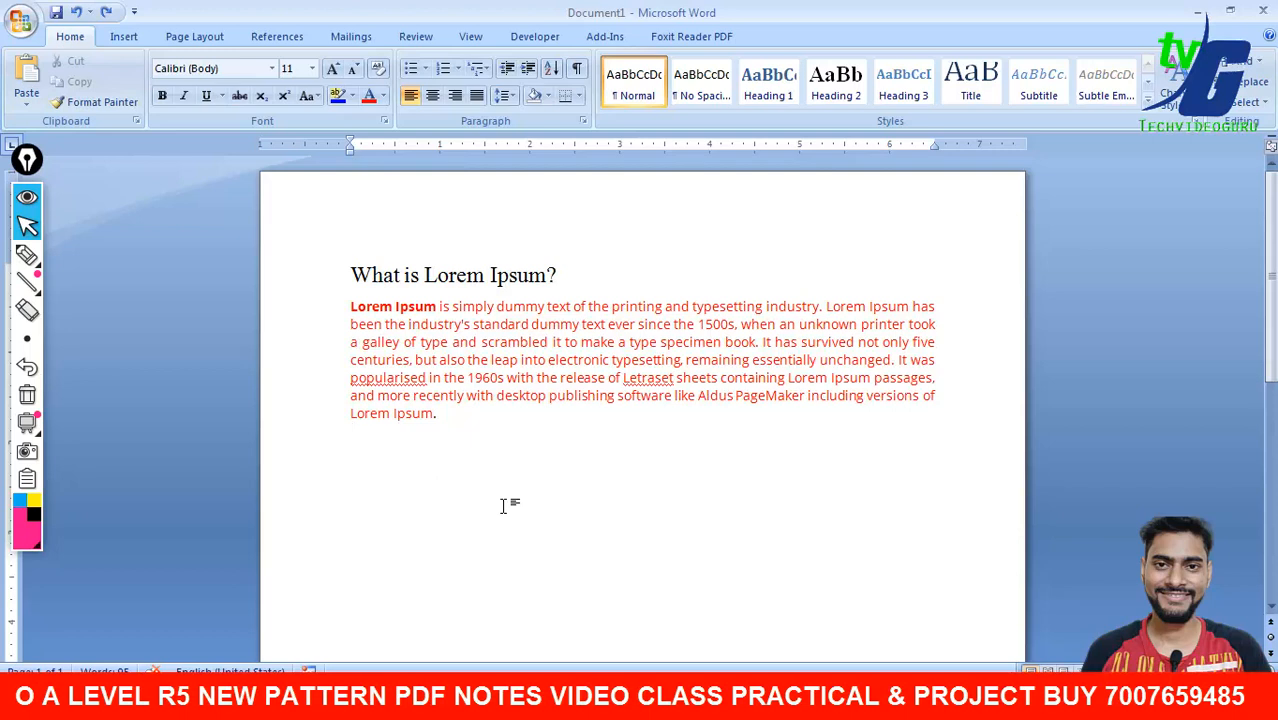
Step: Start a bulleted list with solid round bullets on a new line below the Lorem Ipsum paragraph
key(Return)
click(425, 70)
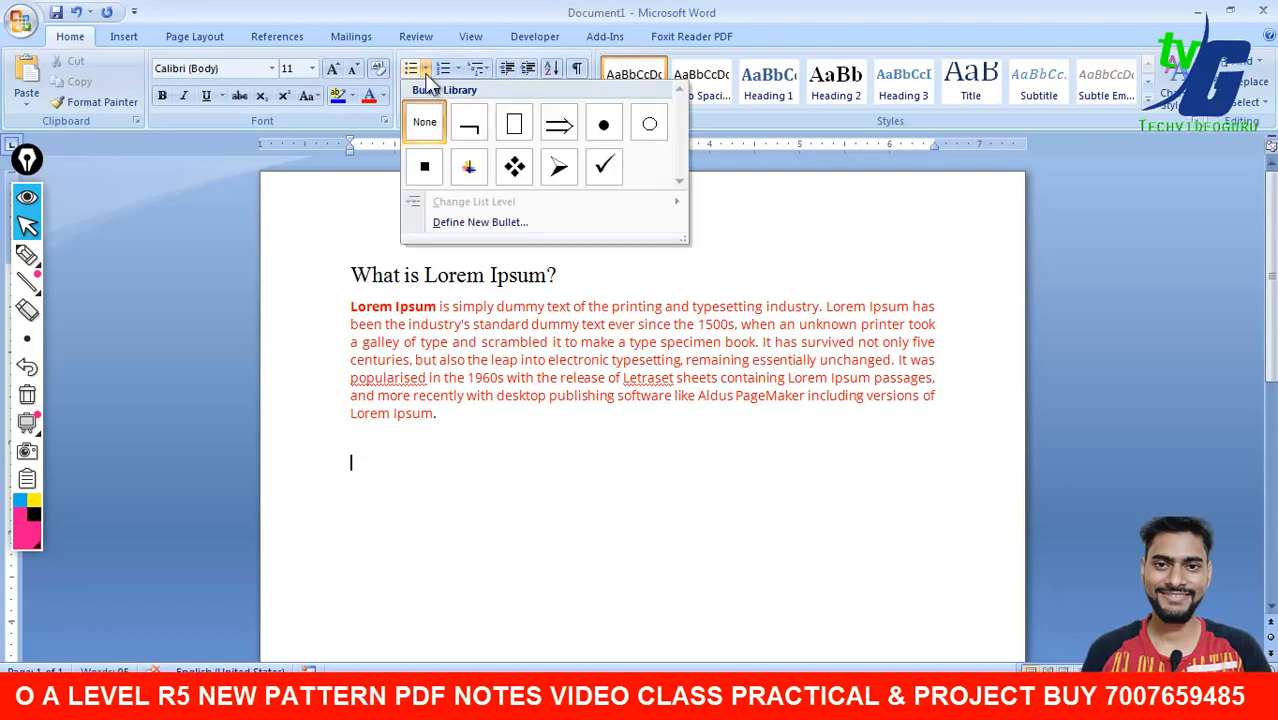
click(606, 123)
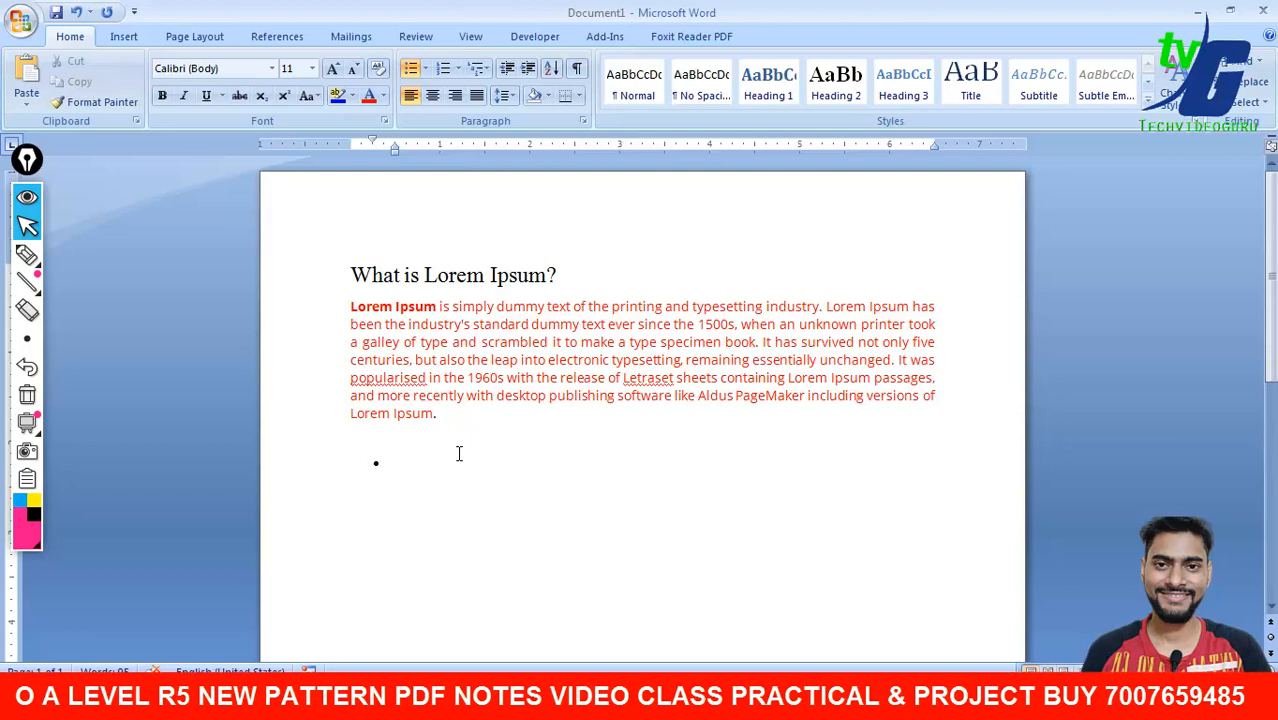
Step: Enter the bulleted list items MS WORD, POWERPOINT, EXCEL, ACCESS, IMPRESS and CALC, each on its own line
text(MS WORD)
key(Return)
text(POW)
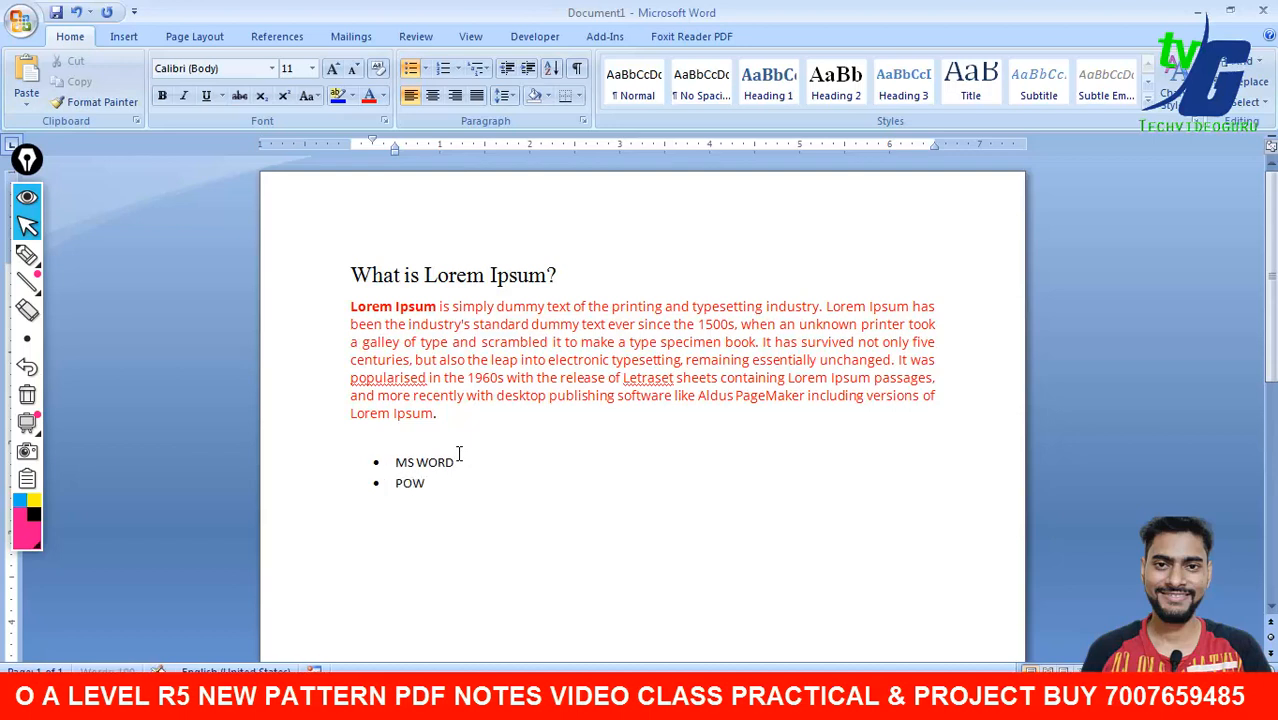
text(ERPOINT )
text(EXCEL)
key(Return)
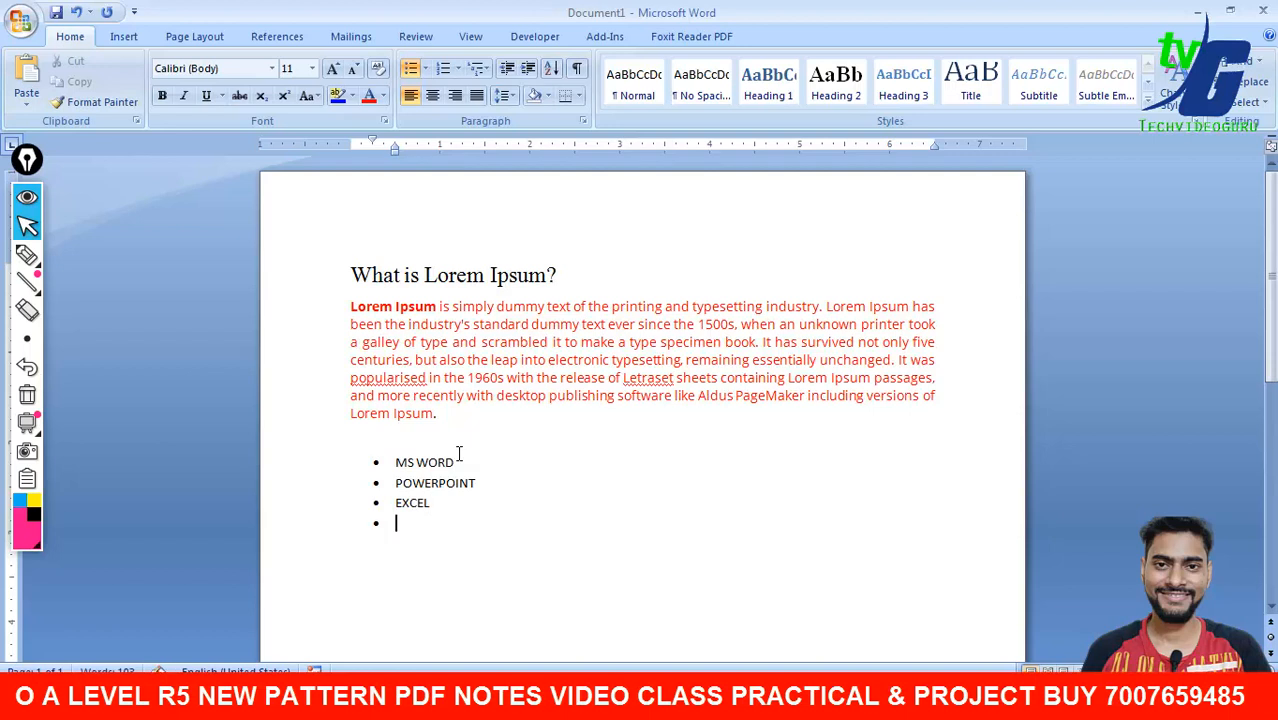
text(ACCESS)
key(Return)
text(IMPRESS)
key(Return)
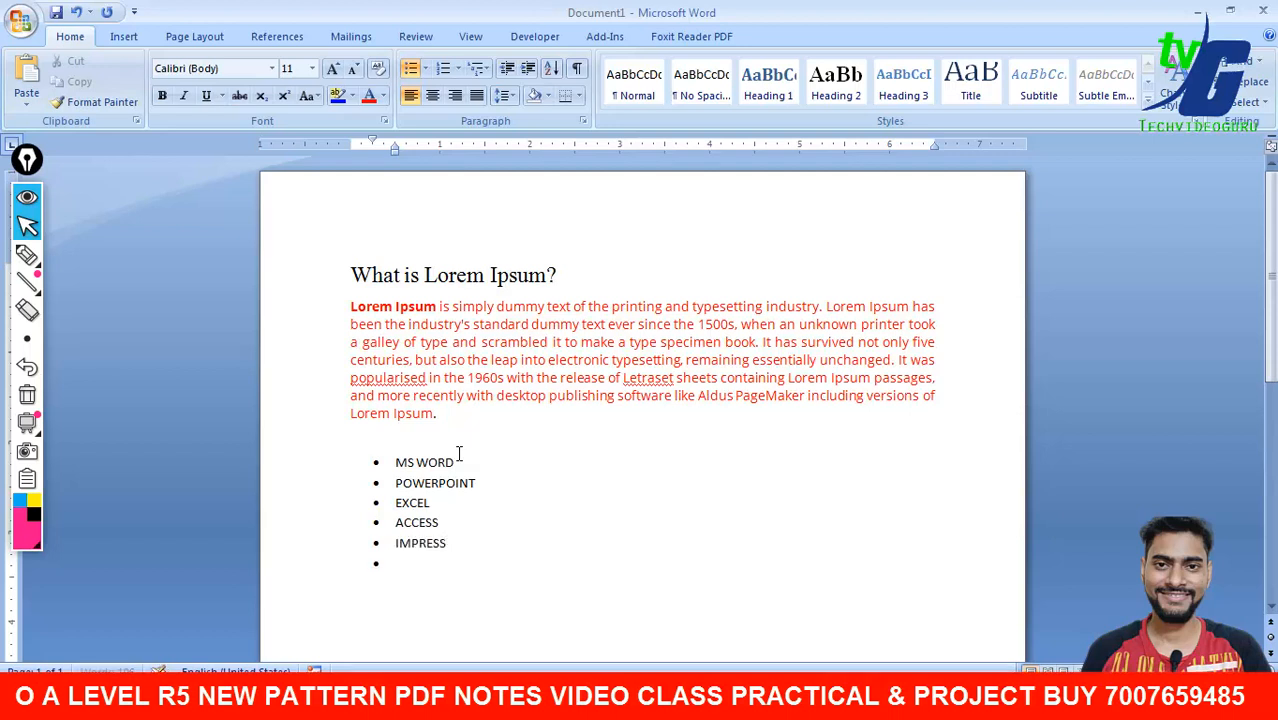
text(CALC)
click(499, 549)
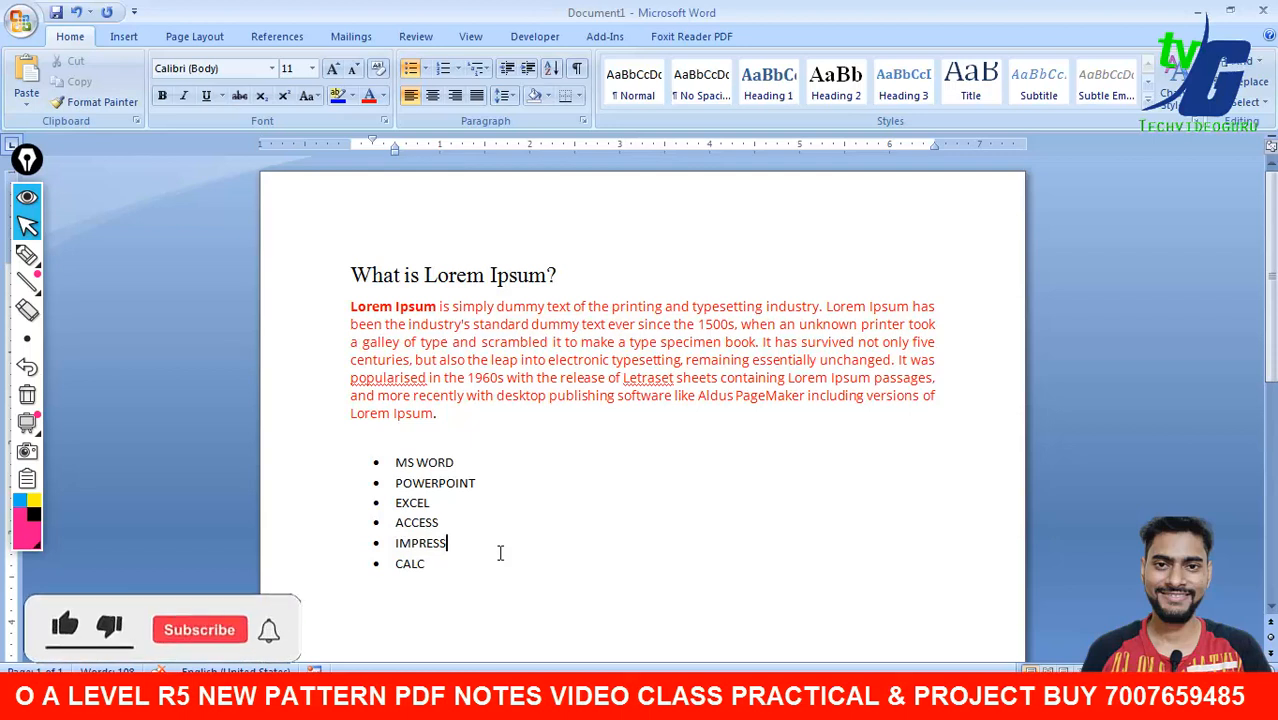
Step: Replace the bullets of the whole MS WORD to CALC list with 1. 2. 3. numbering, and change that to the A. B. C. format
drag(422, 560, 374, 456)
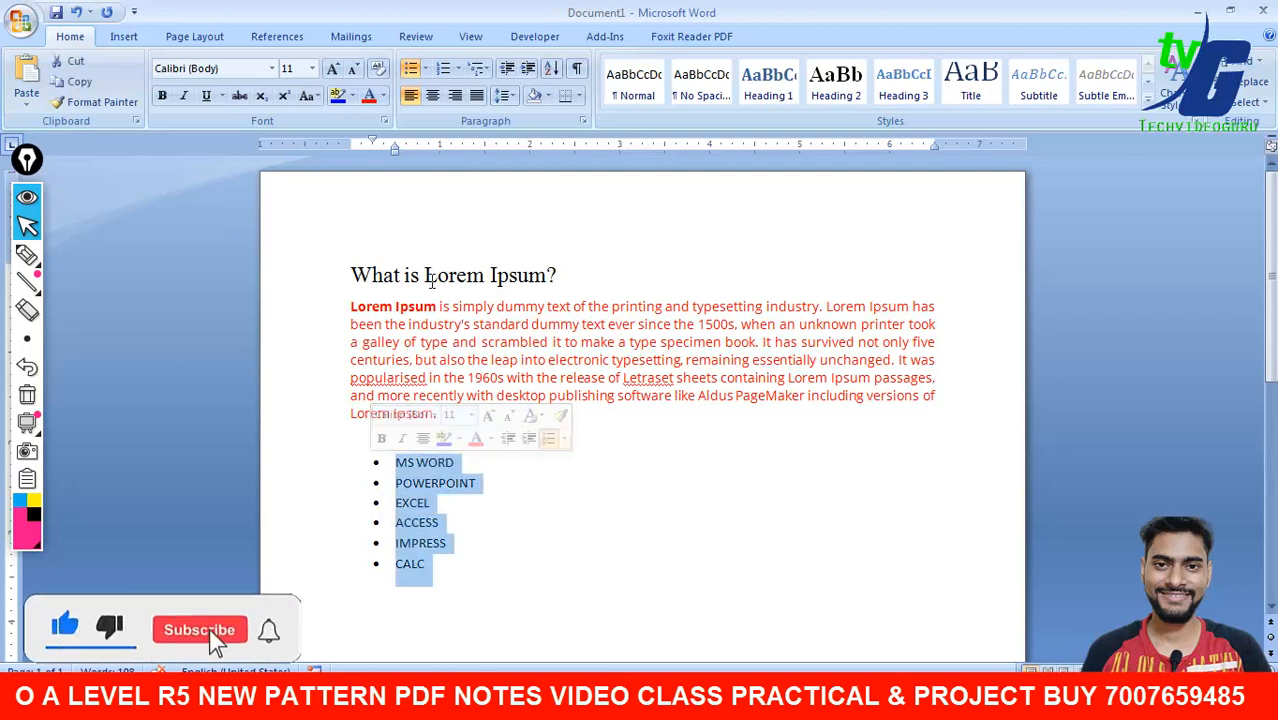
click(457, 68)
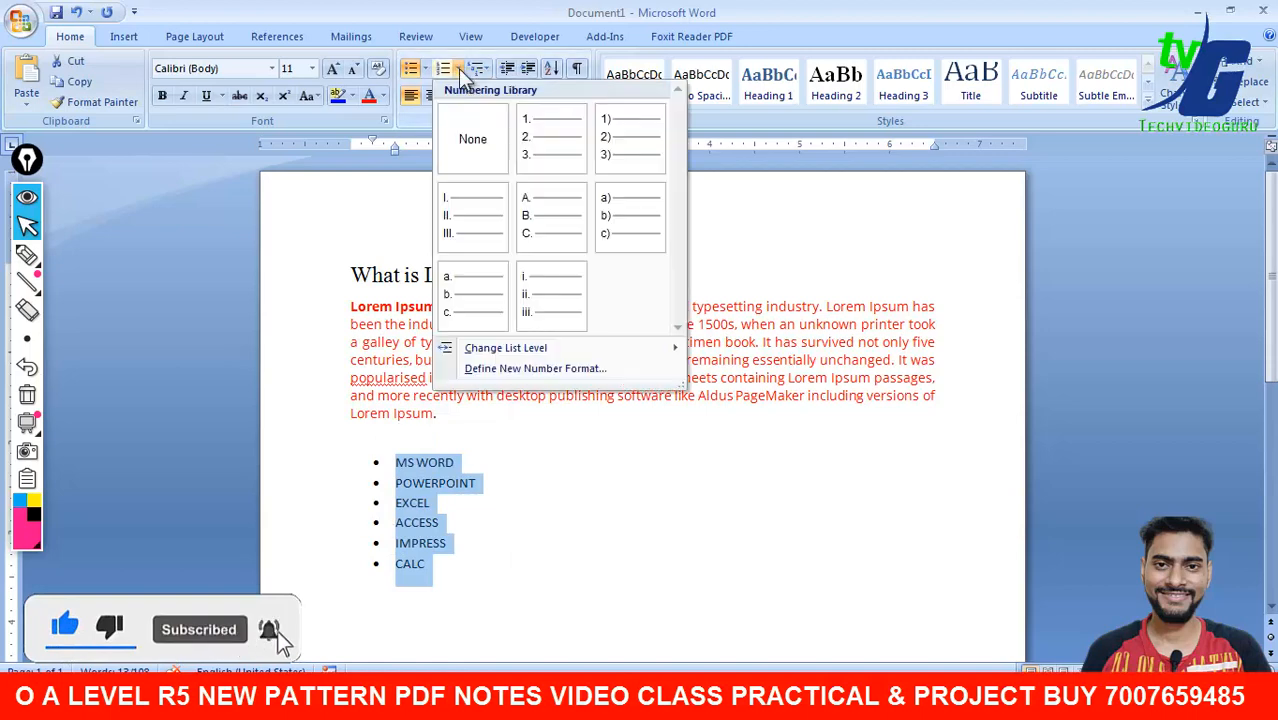
click(538, 135)
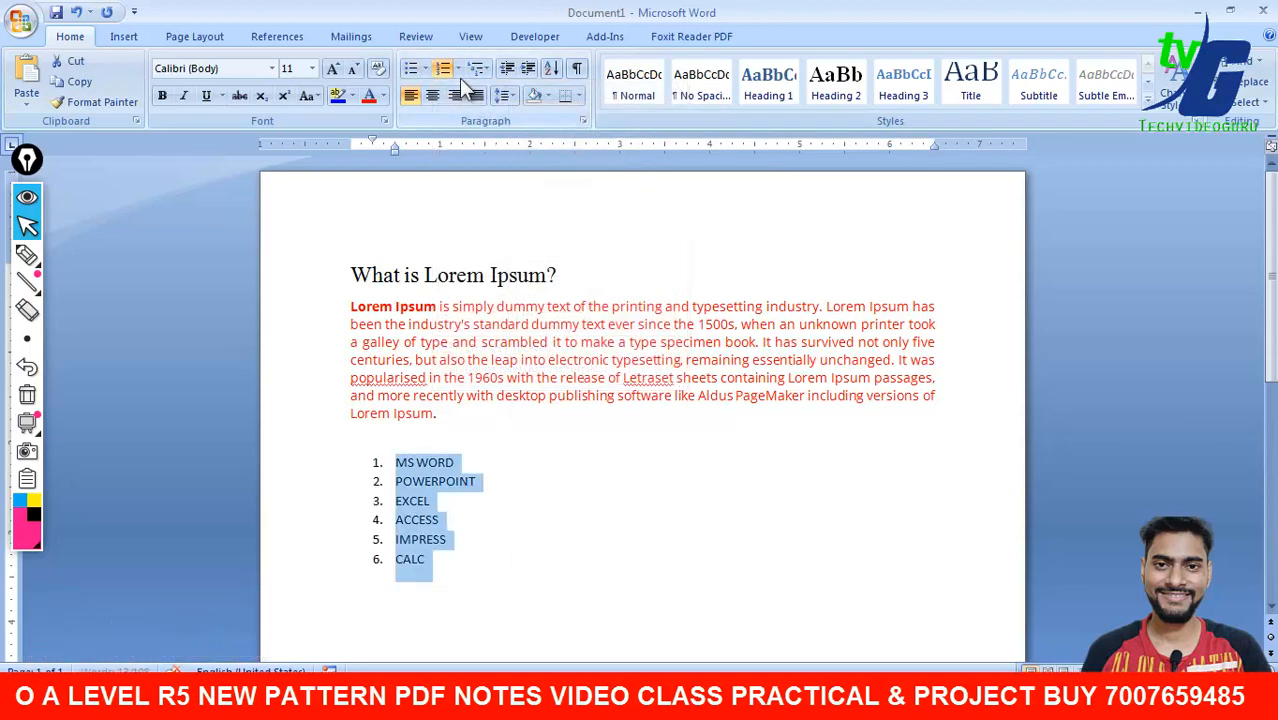
click(459, 74)
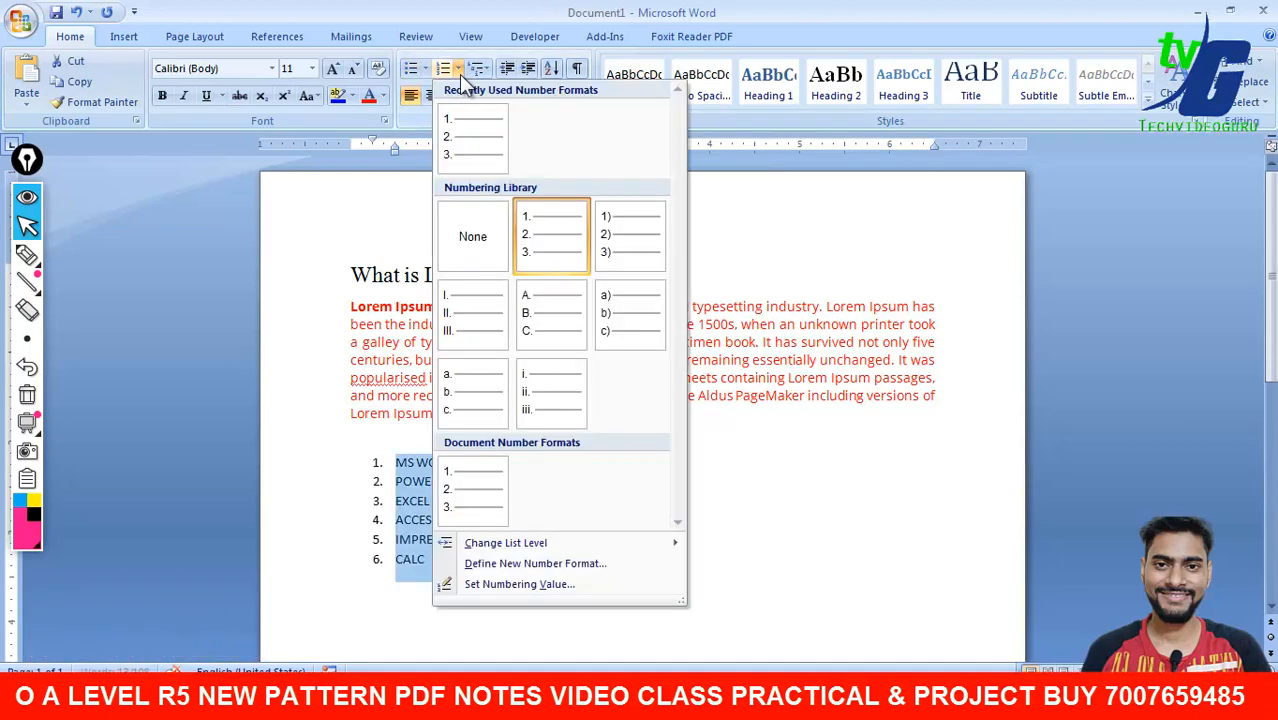
click(534, 316)
click(853, 499)
Step: Remove the numbering from the whole MS WORD to CALC list and apply the four-diamond bullet to it
drag(513, 568, 378, 468)
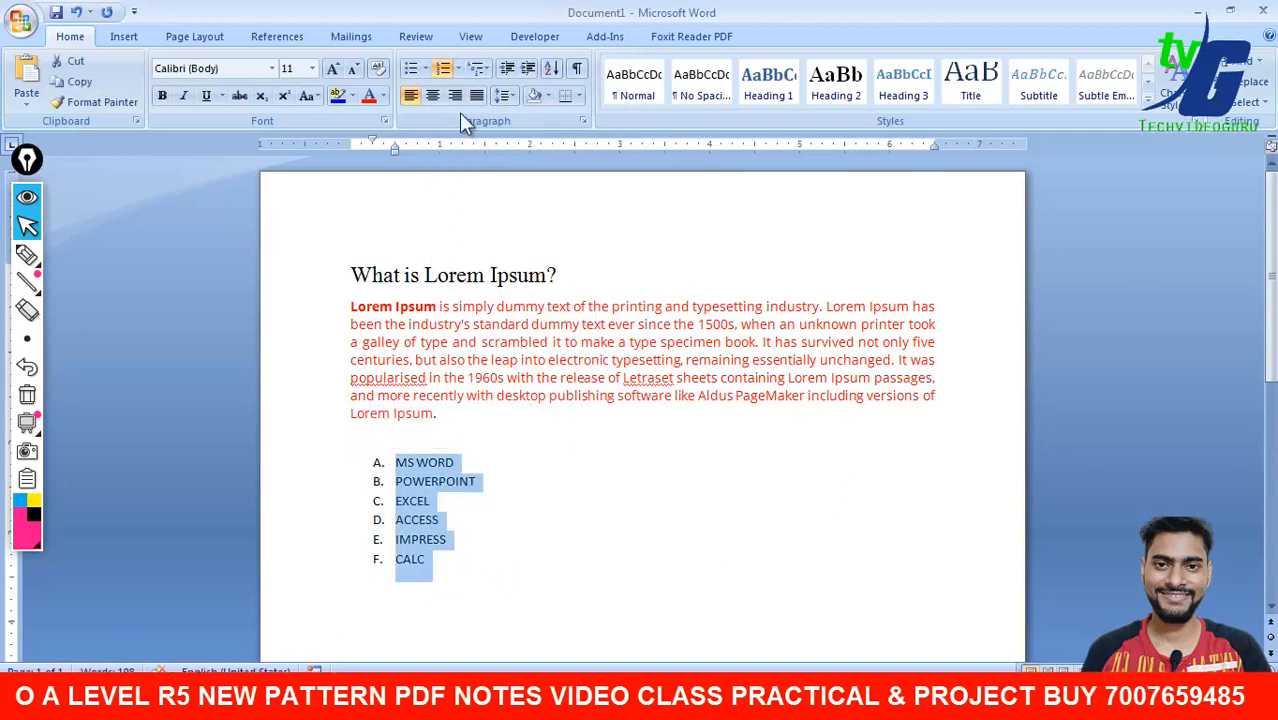
click(460, 72)
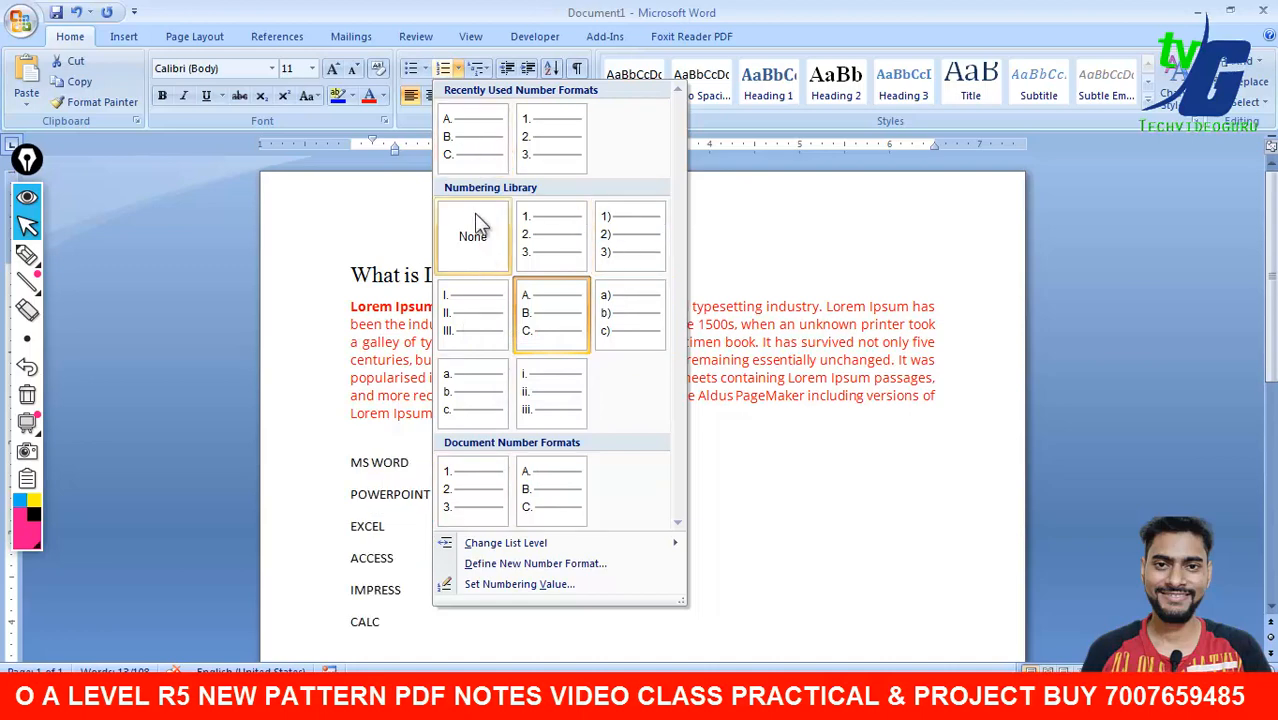
click(465, 238)
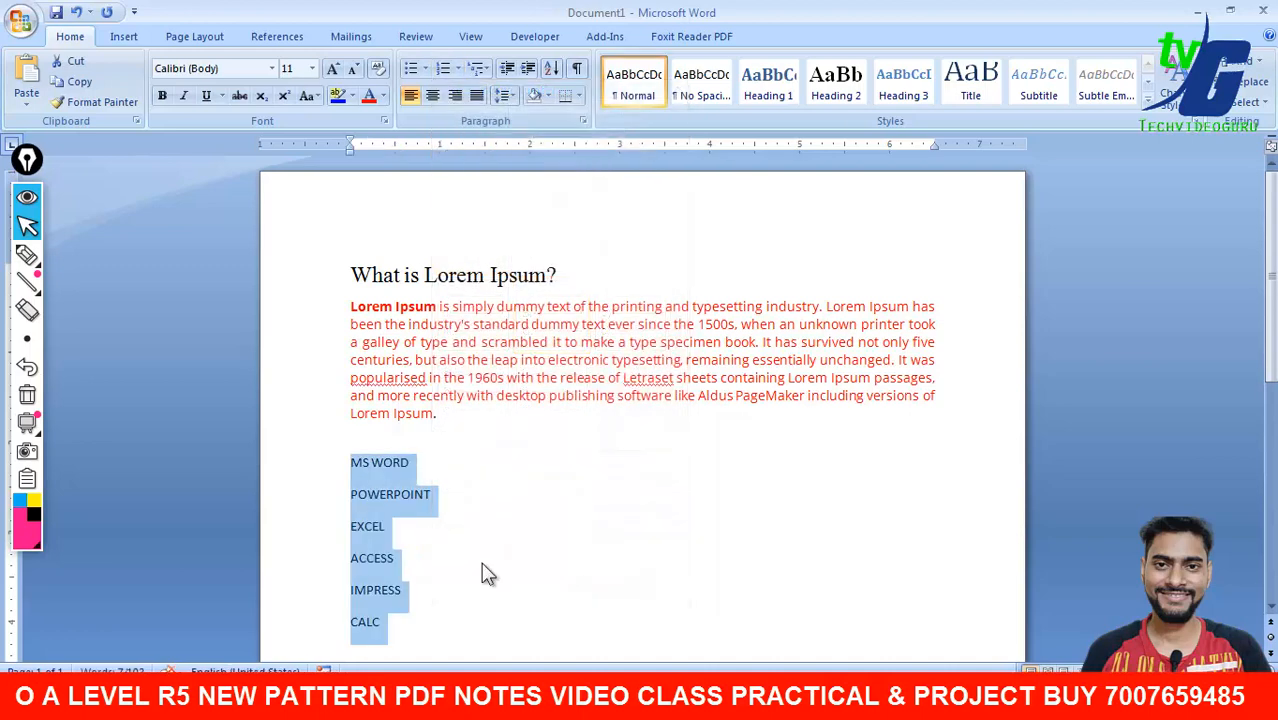
click(426, 69)
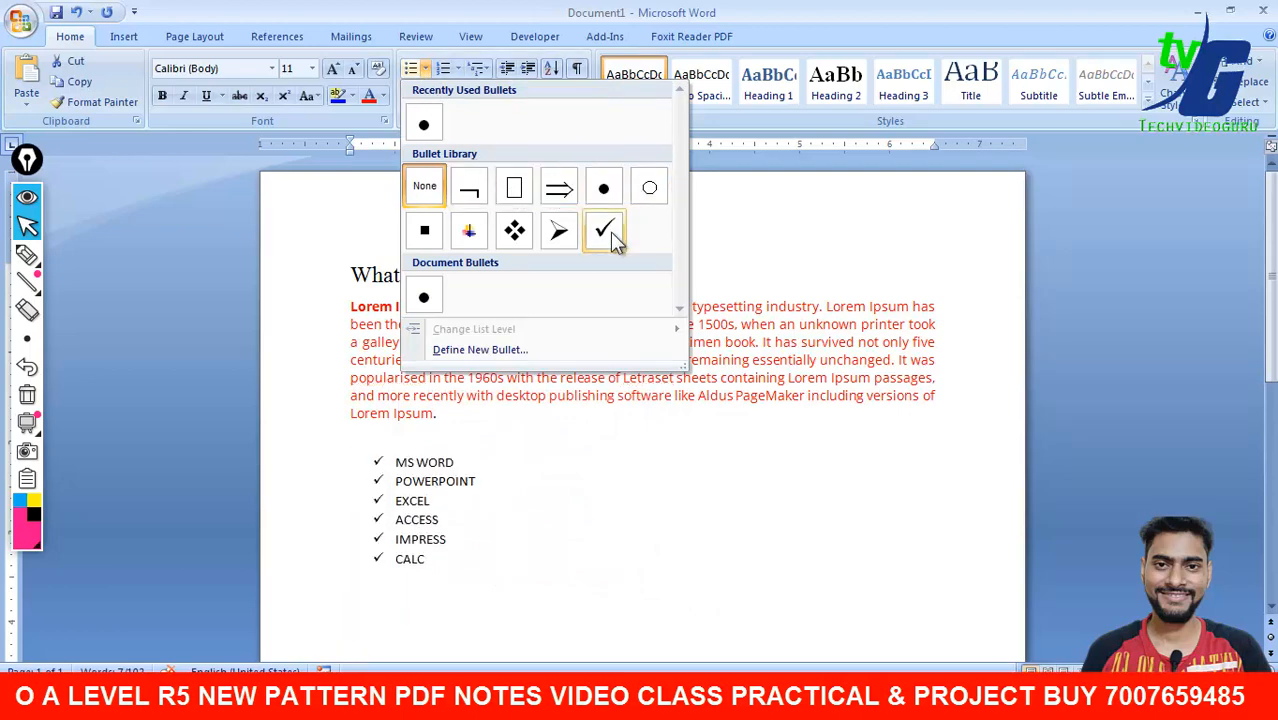
click(514, 231)
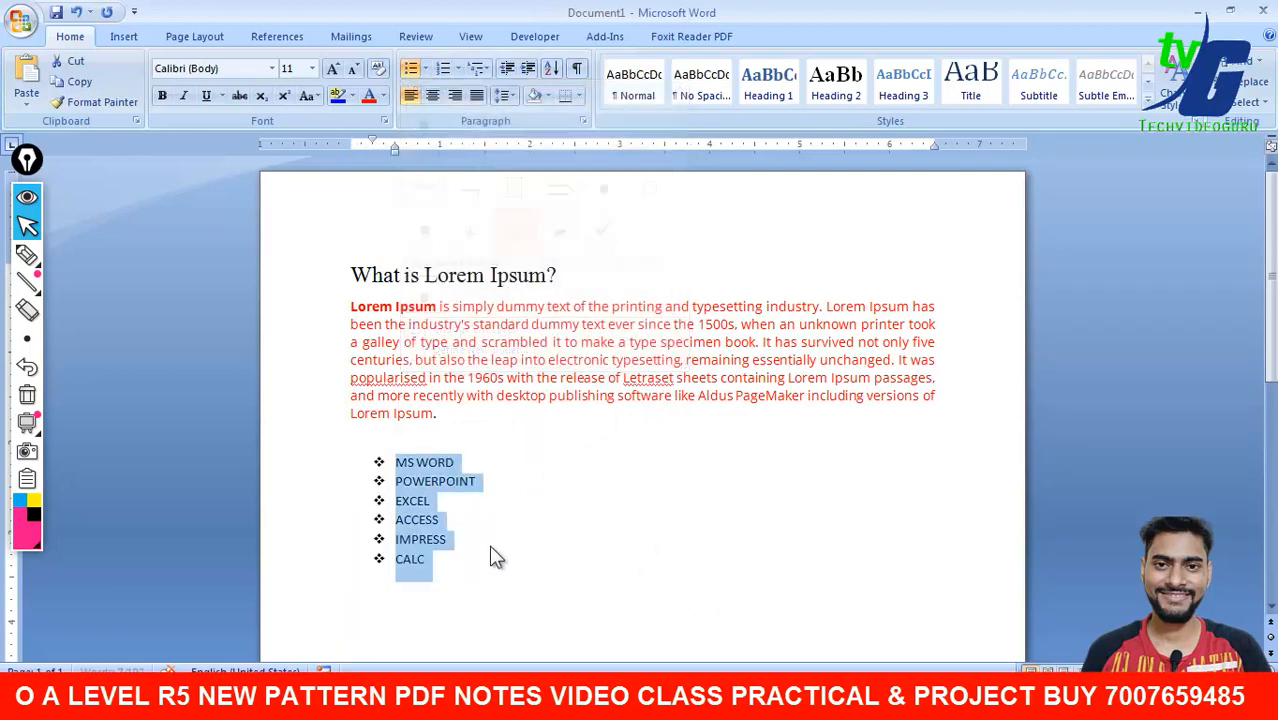
click(490, 566)
Step: Change the whole MS WORD to CALC list to the fourth list level, with solid round bullets
drag(469, 577, 376, 460)
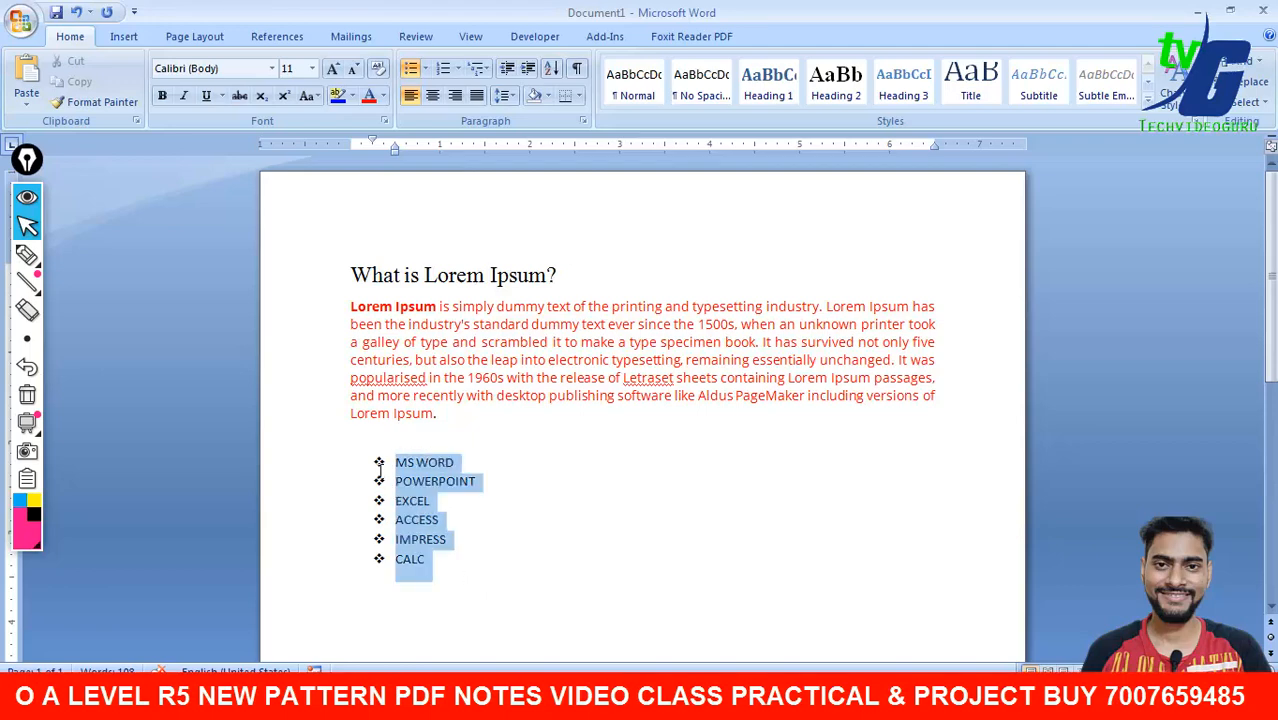
click(425, 68)
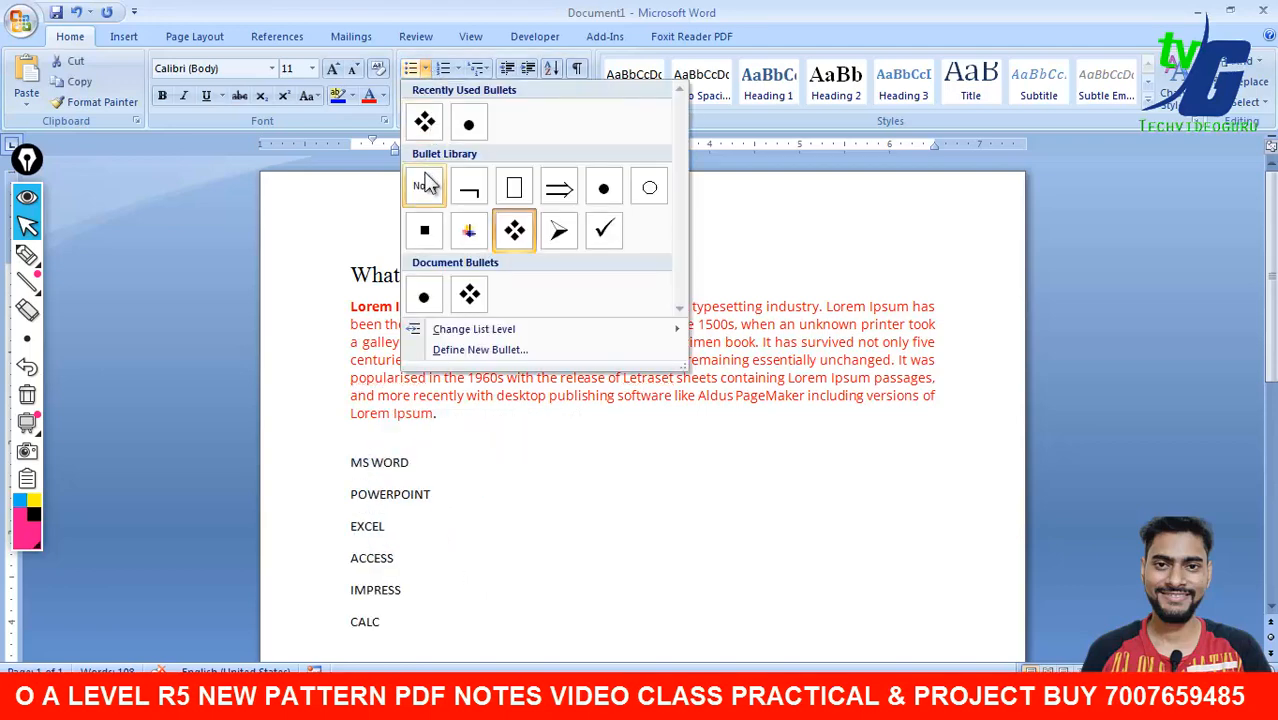
mouse_move(493, 337)
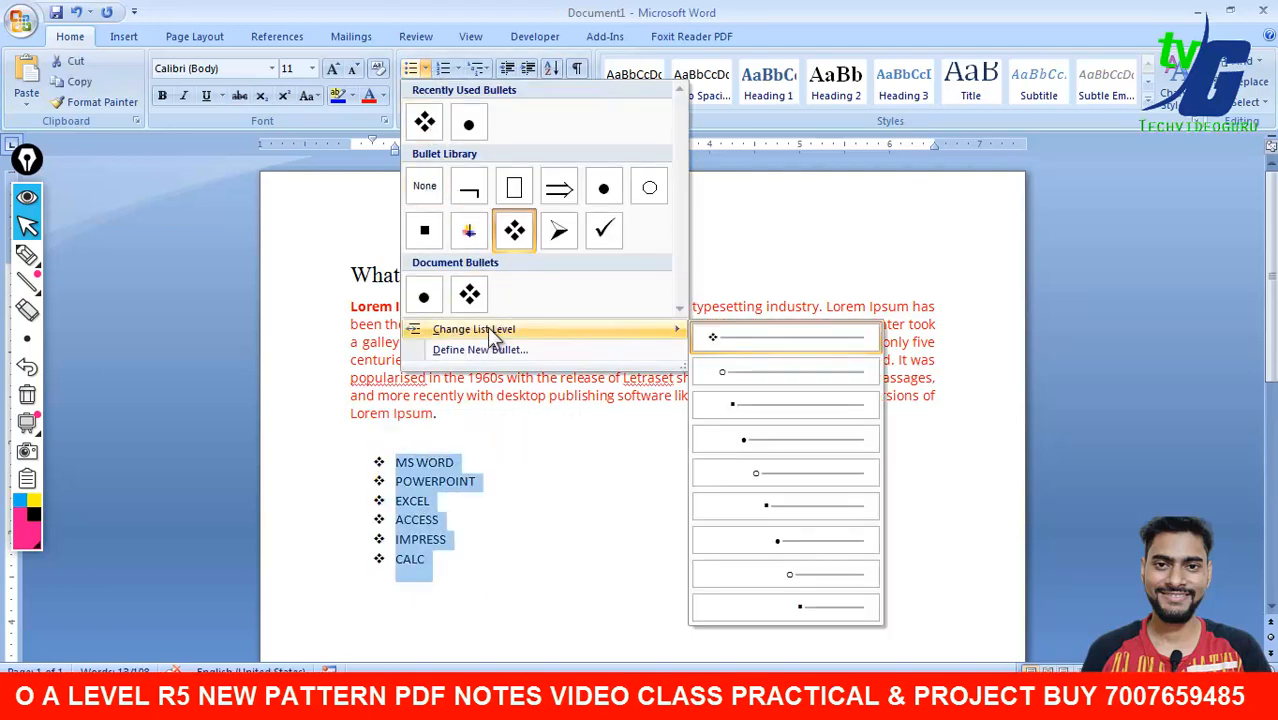
click(770, 447)
click(742, 505)
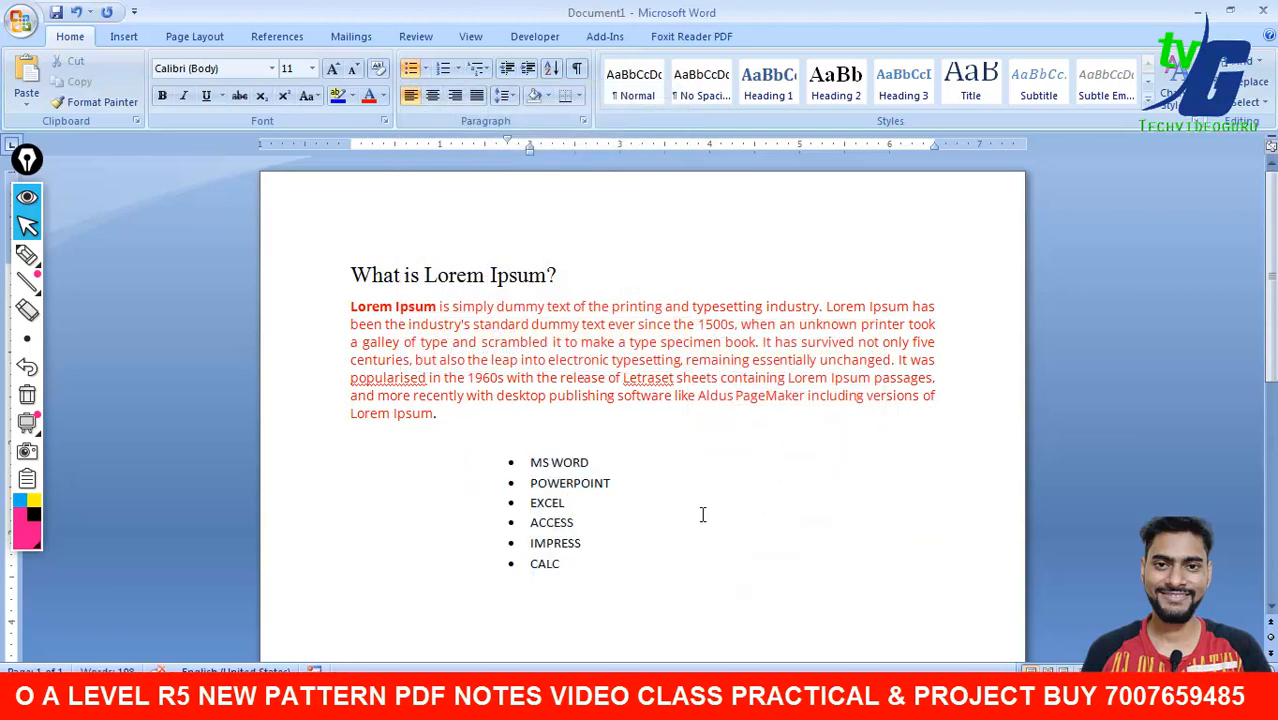
Step: Change the whole MS WORD to CALC list to the second list level, with hollow circle bullets
drag(595, 578, 506, 462)
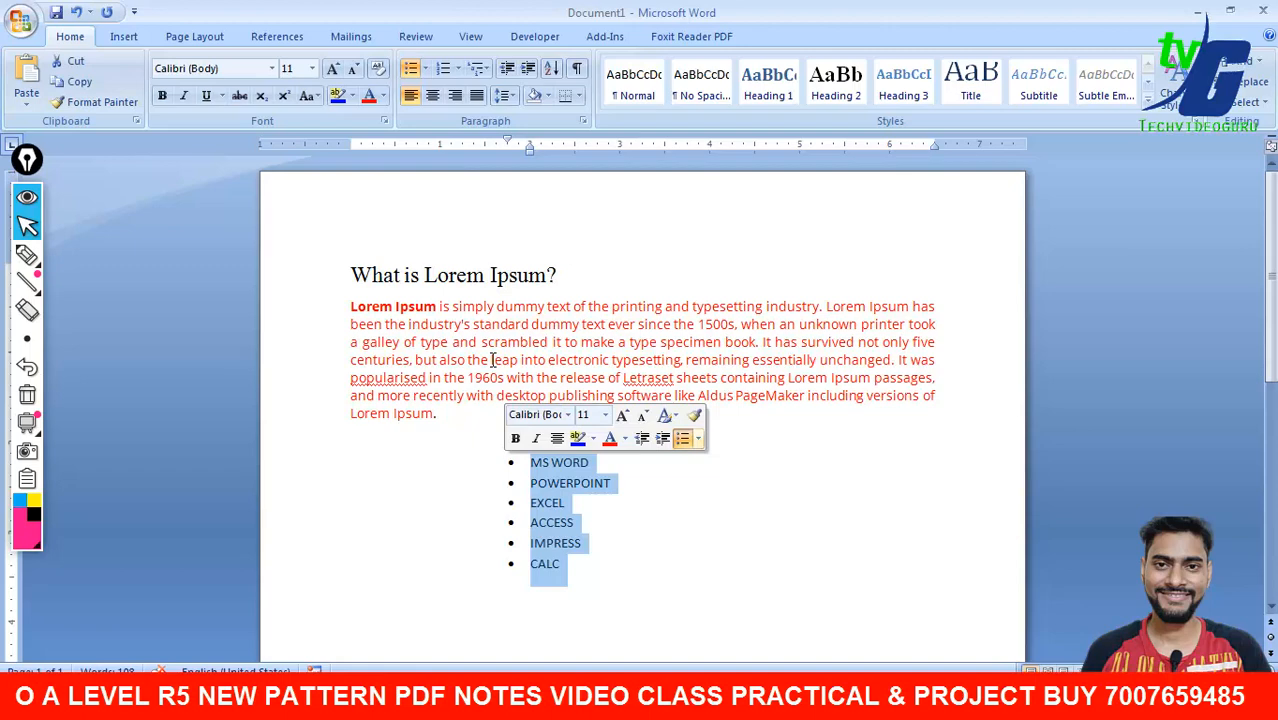
click(425, 68)
mouse_move(490, 329)
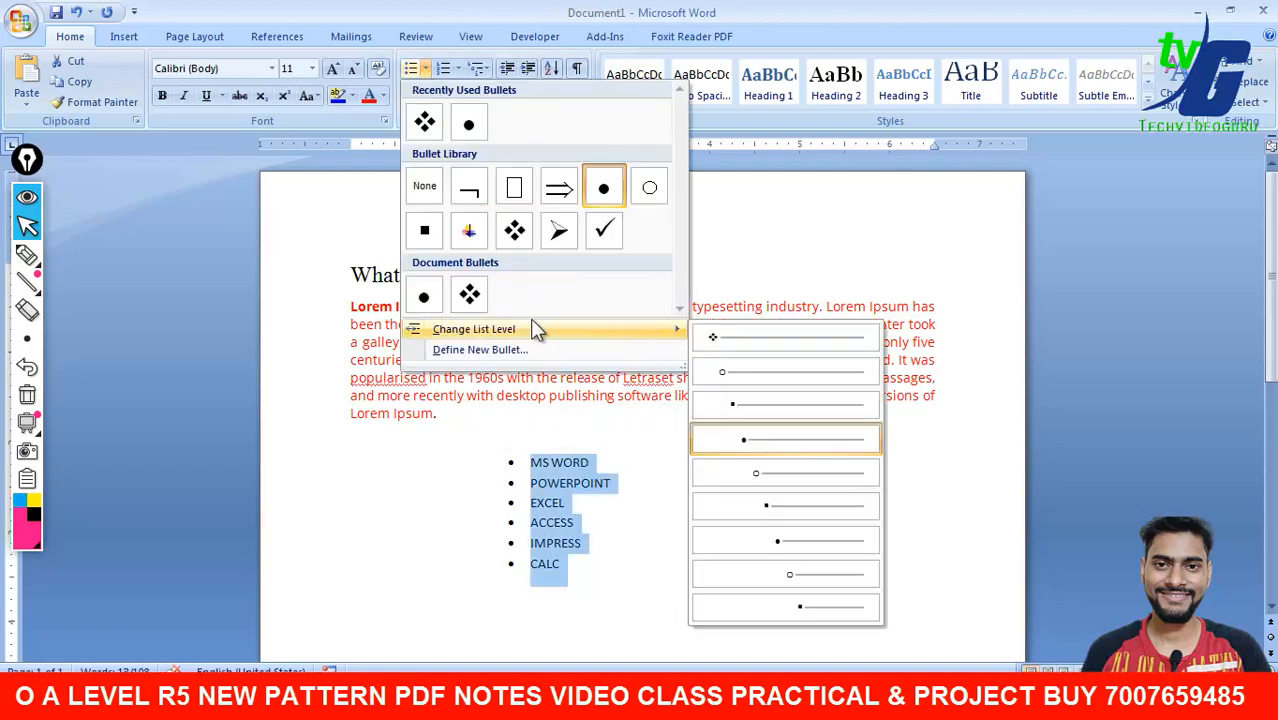
click(774, 372)
click(618, 508)
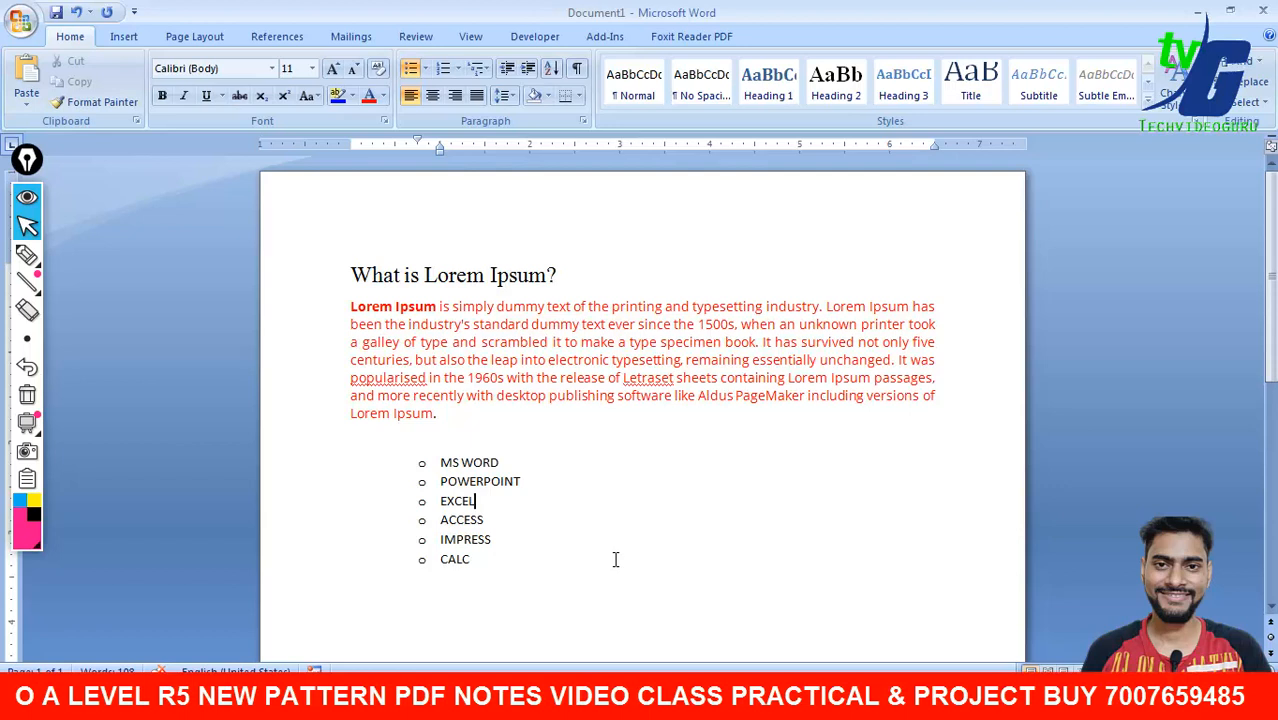
Step: Look over the page from the heading and bulleted list down to the blank area at its end
scroll(714, 403, down, 1)
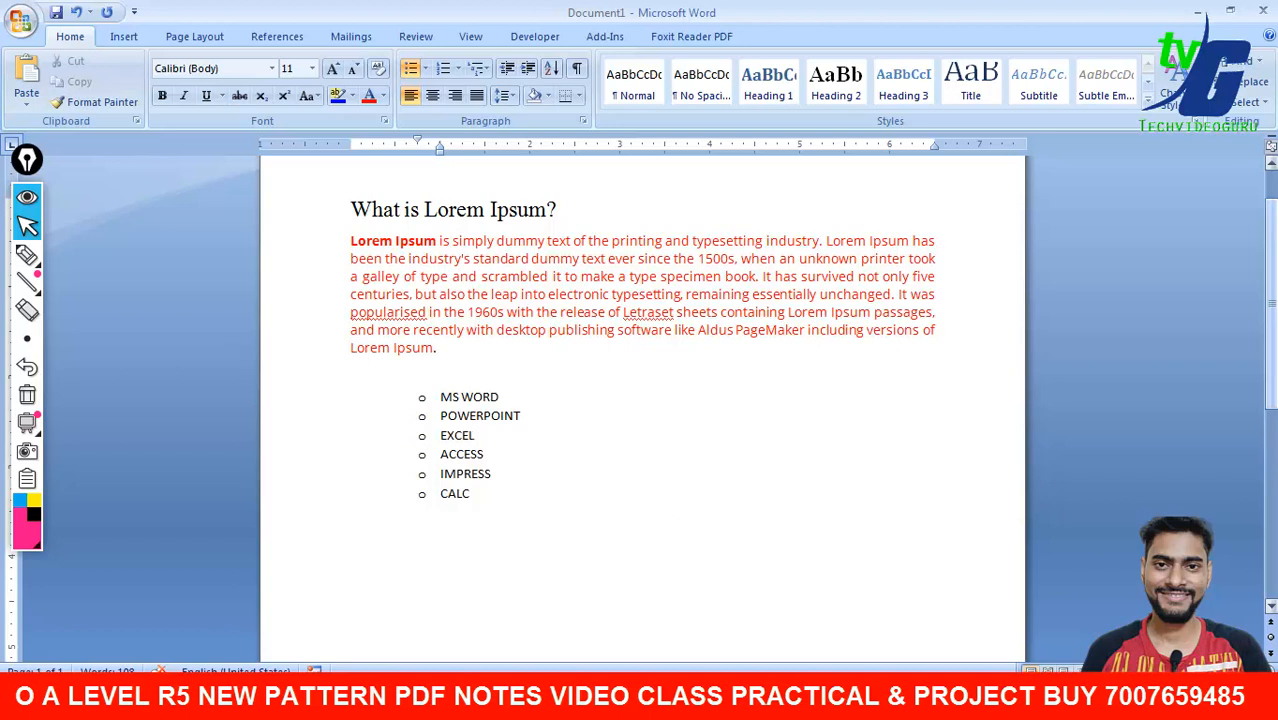
scroll(357, 385, down, 3)
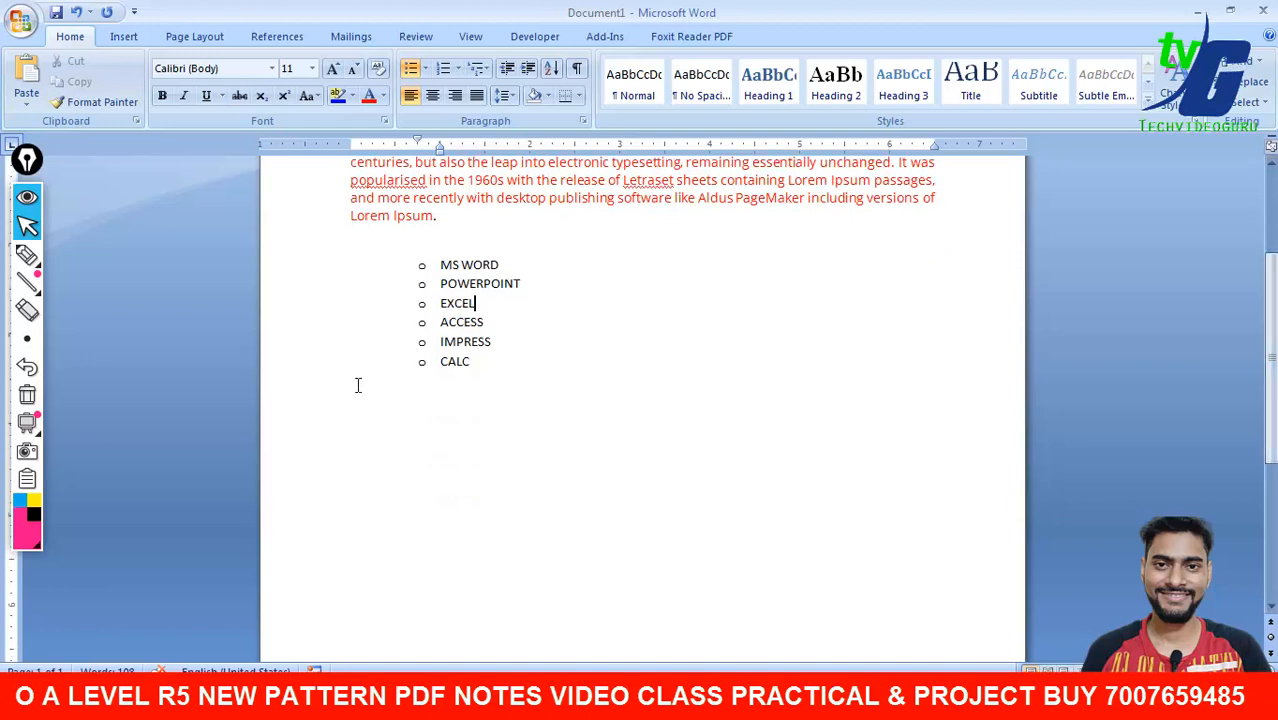
scroll(357, 385, up, 4)
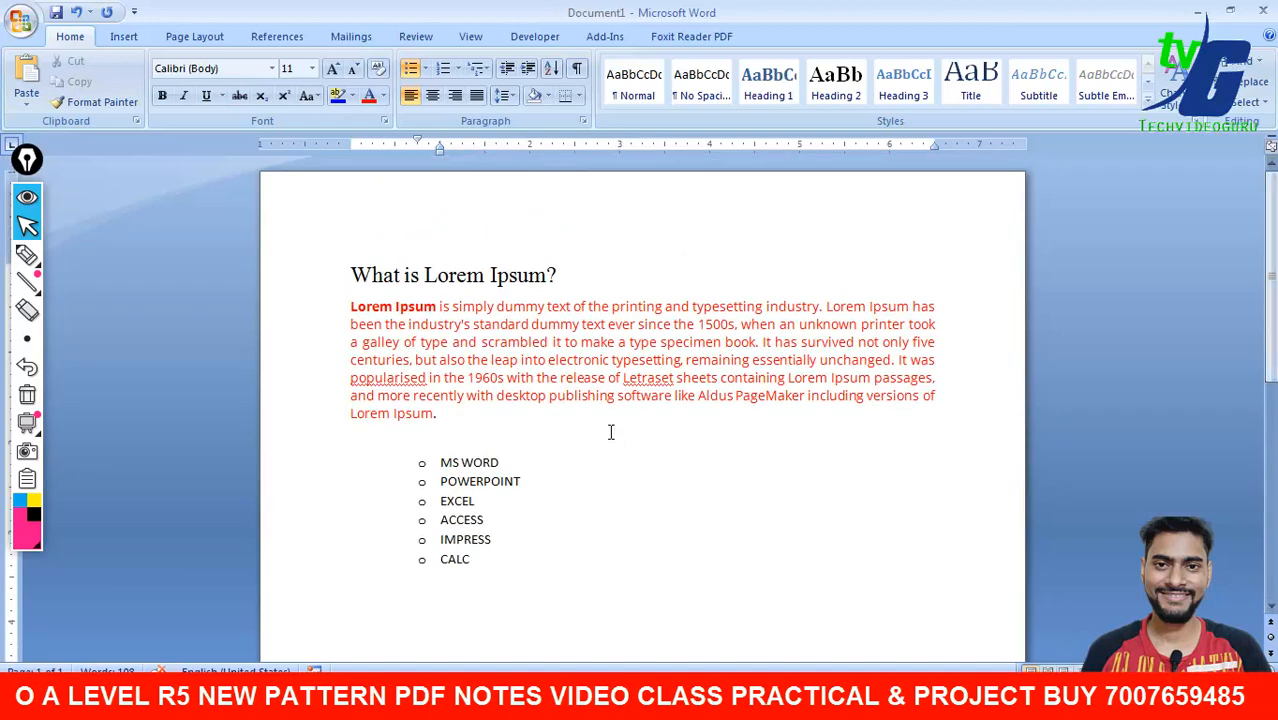
drag(485, 560, 414, 451)
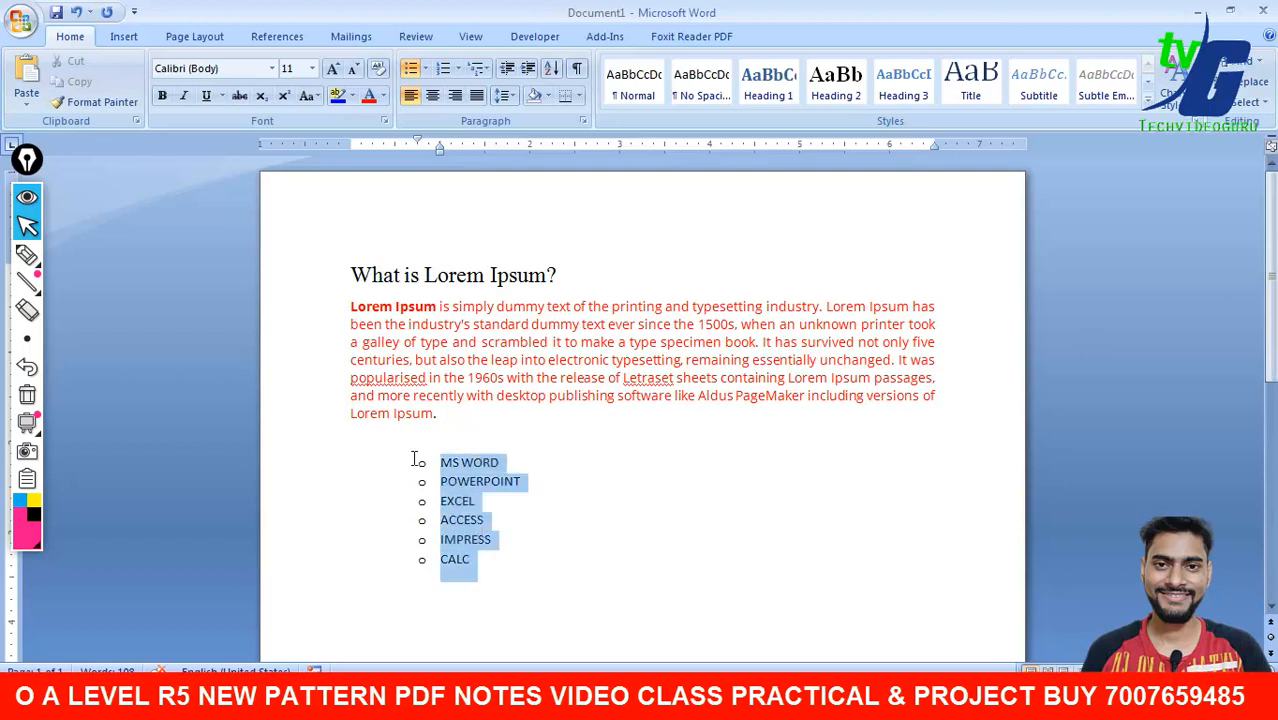
click(612, 483)
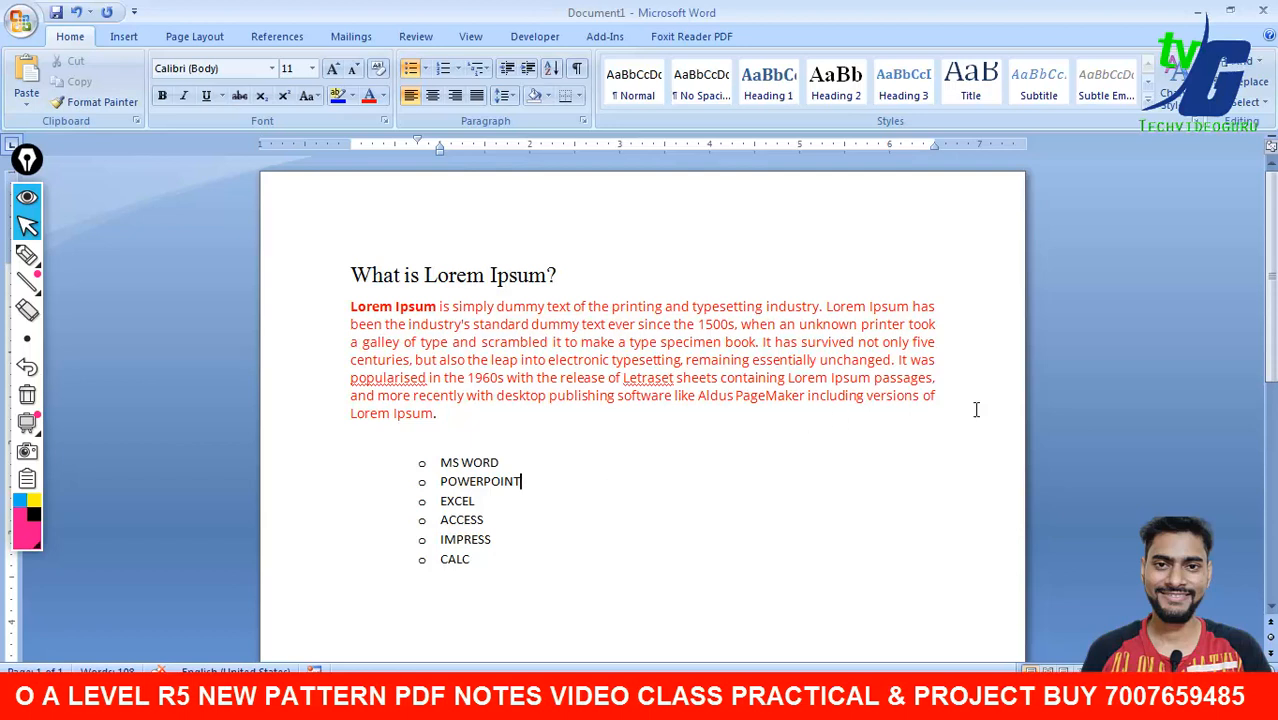
drag(1271, 315, 1273, 538)
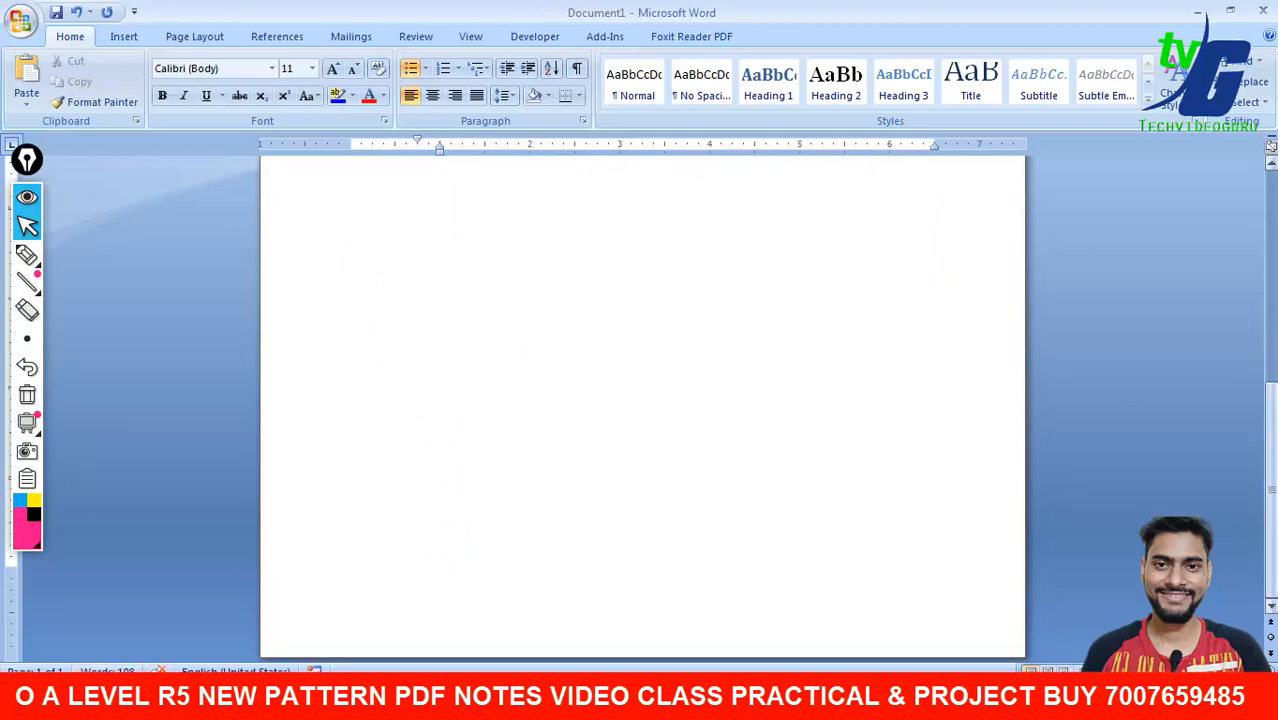
drag(1271, 540, 1272, 205)
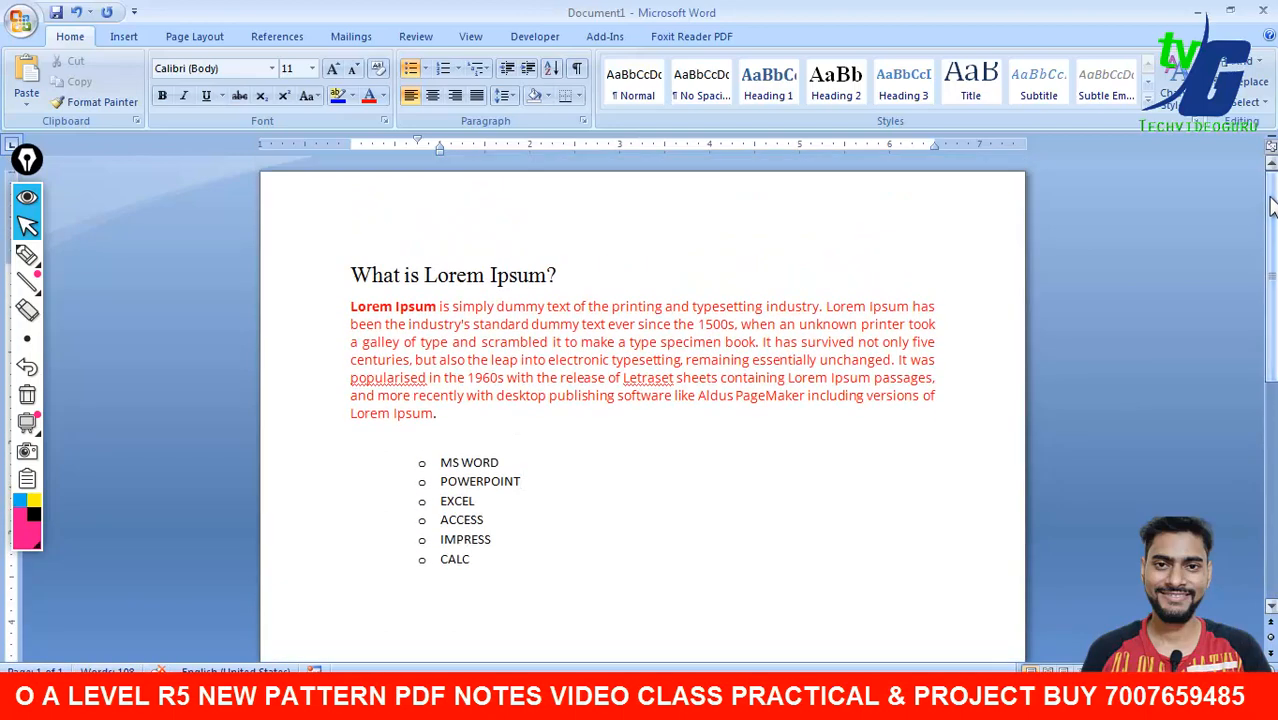
scroll(941, 442, down, 10)
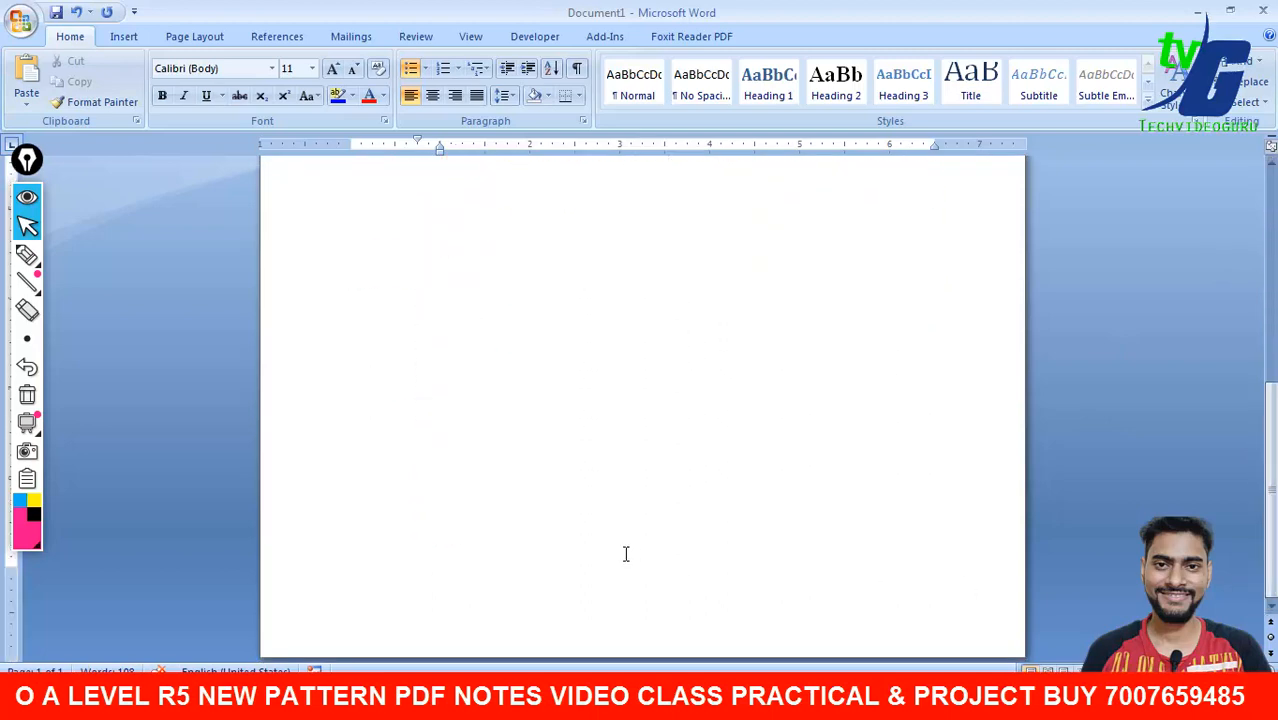
click(1270, 603)
drag(1271, 595, 1271, 590)
drag(1272, 497, 1272, 271)
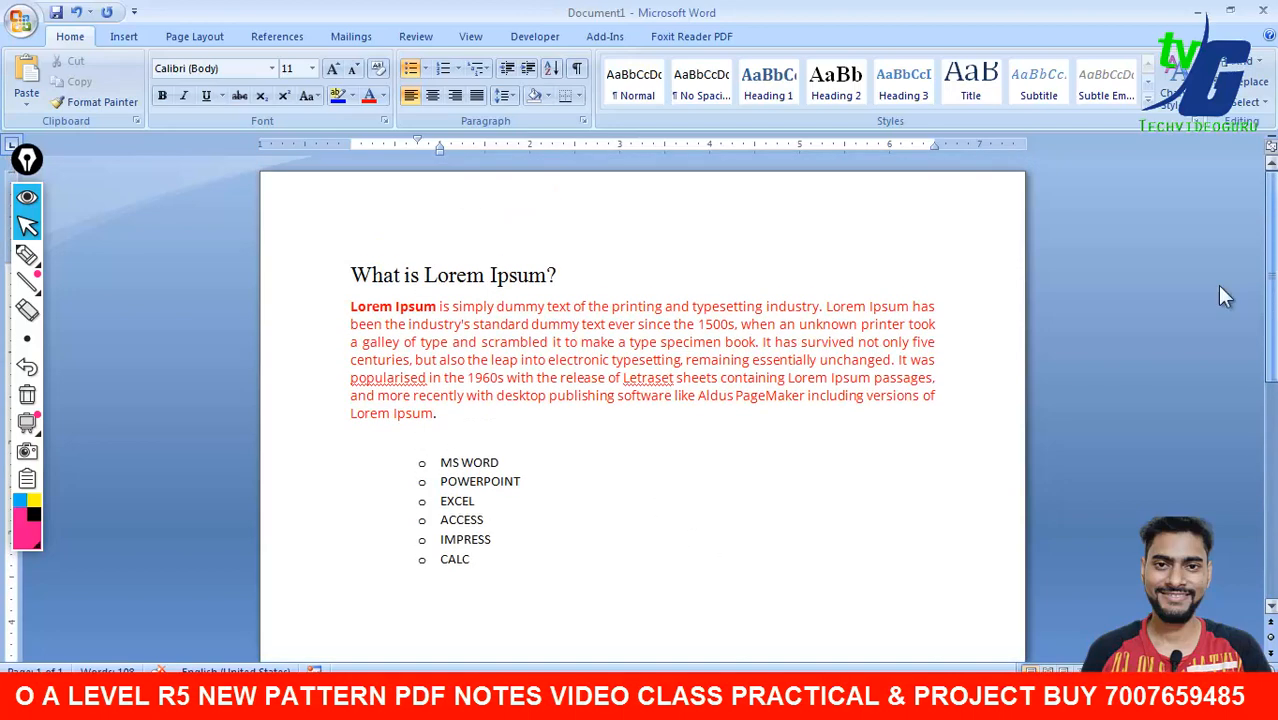
Step: End the bulleted list after CALC and add several blank lines below it
click(507, 563)
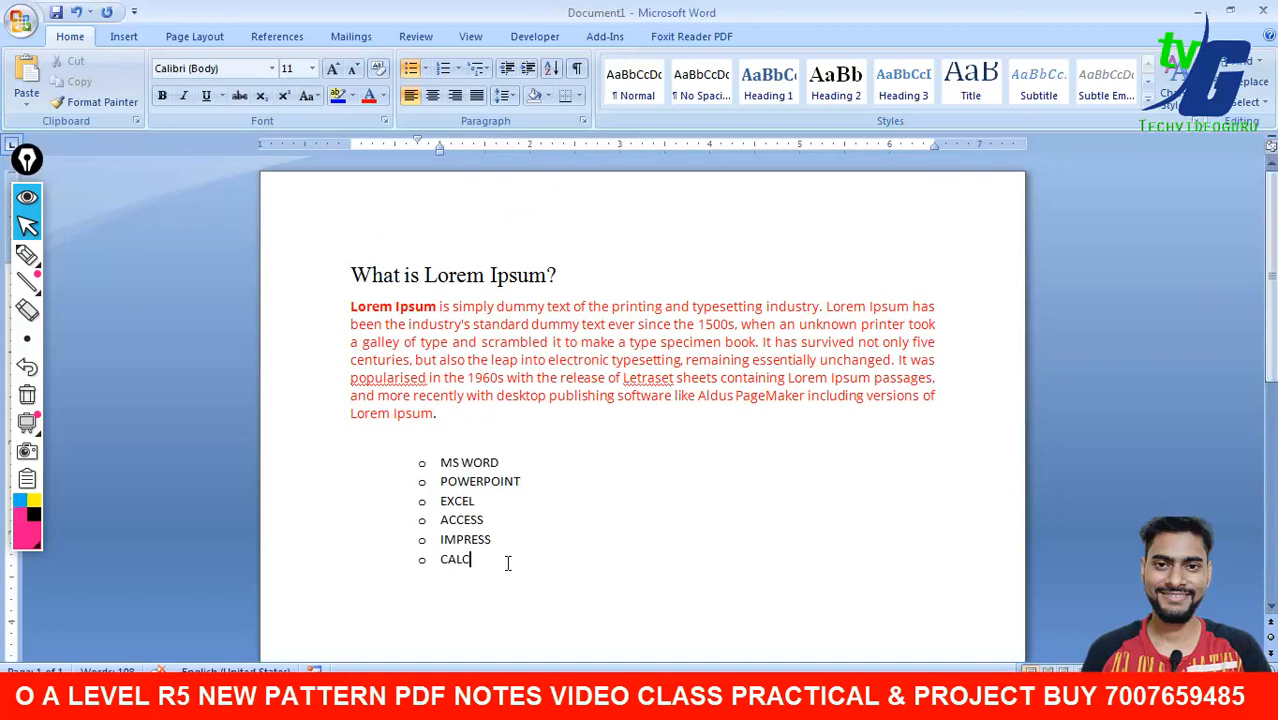
key(Return)
key(Return)
scroll(507, 563, down, 1)
scroll(507, 563, down, 5)
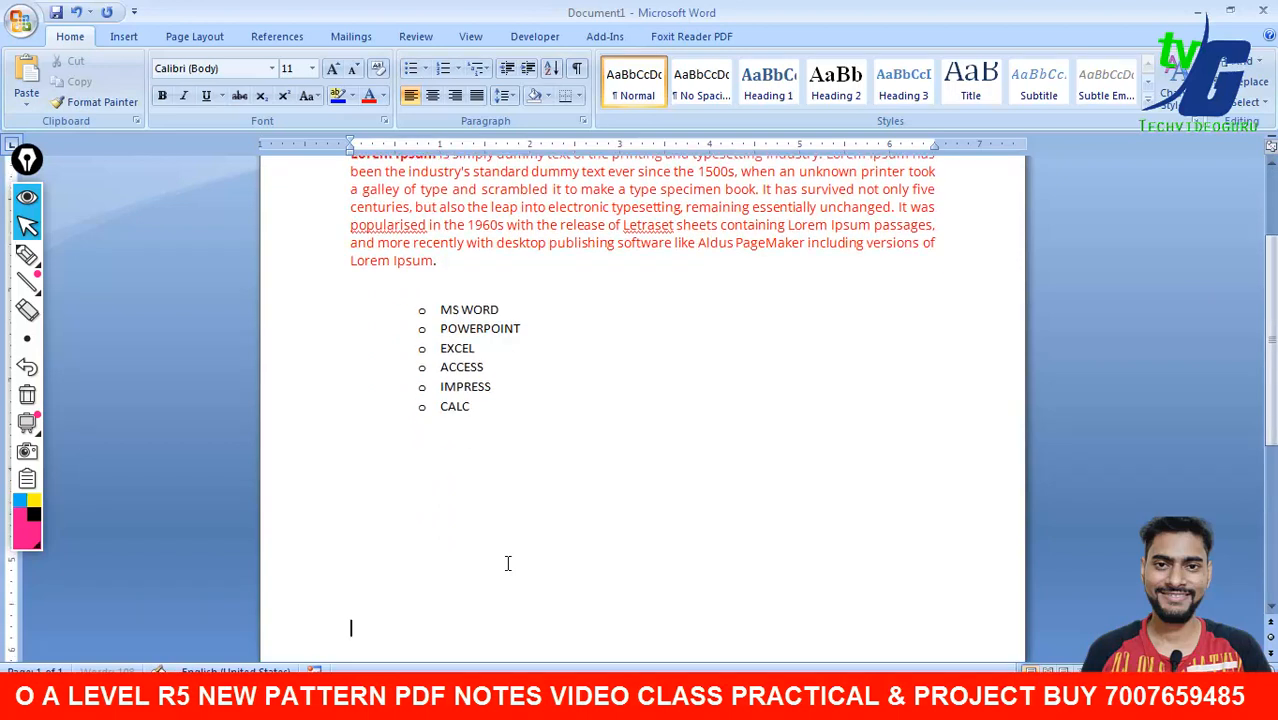
Step: Insert a page break below the bulleted list, view the new page, and delete the break again
key(ctrl+Return)
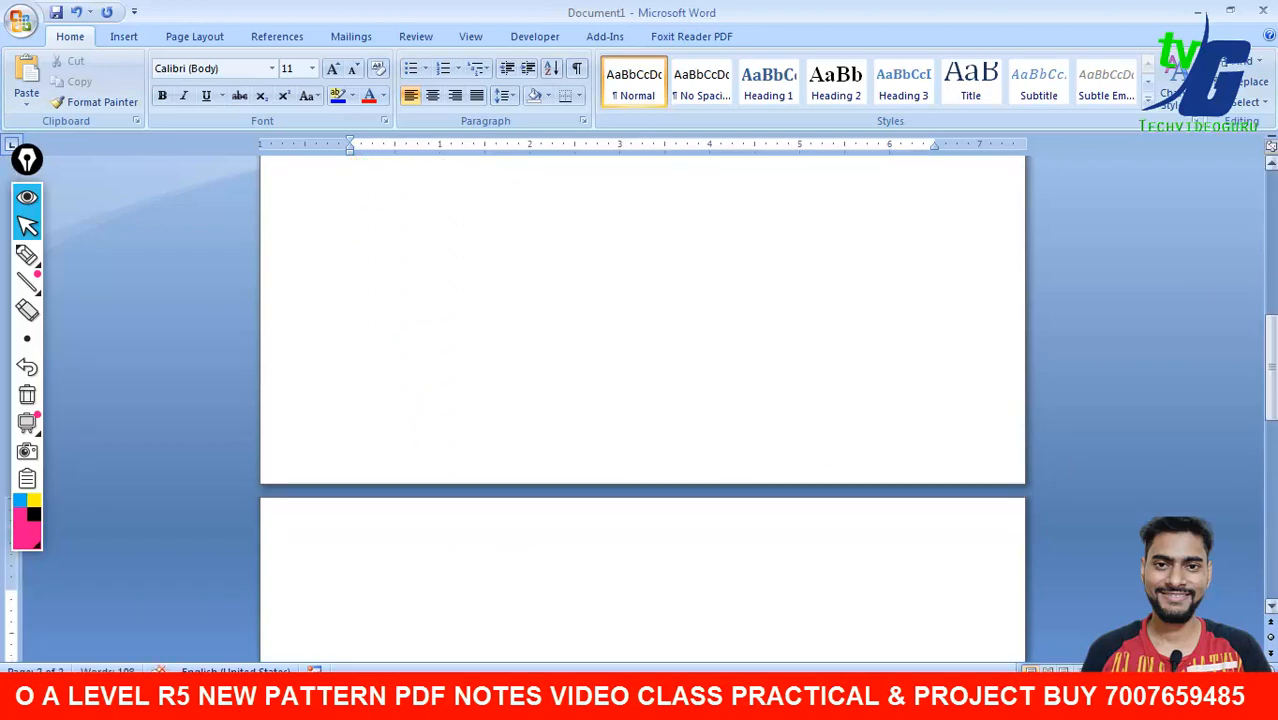
drag(1270, 365, 1078, 470)
drag(1271, 411, 1201, 441)
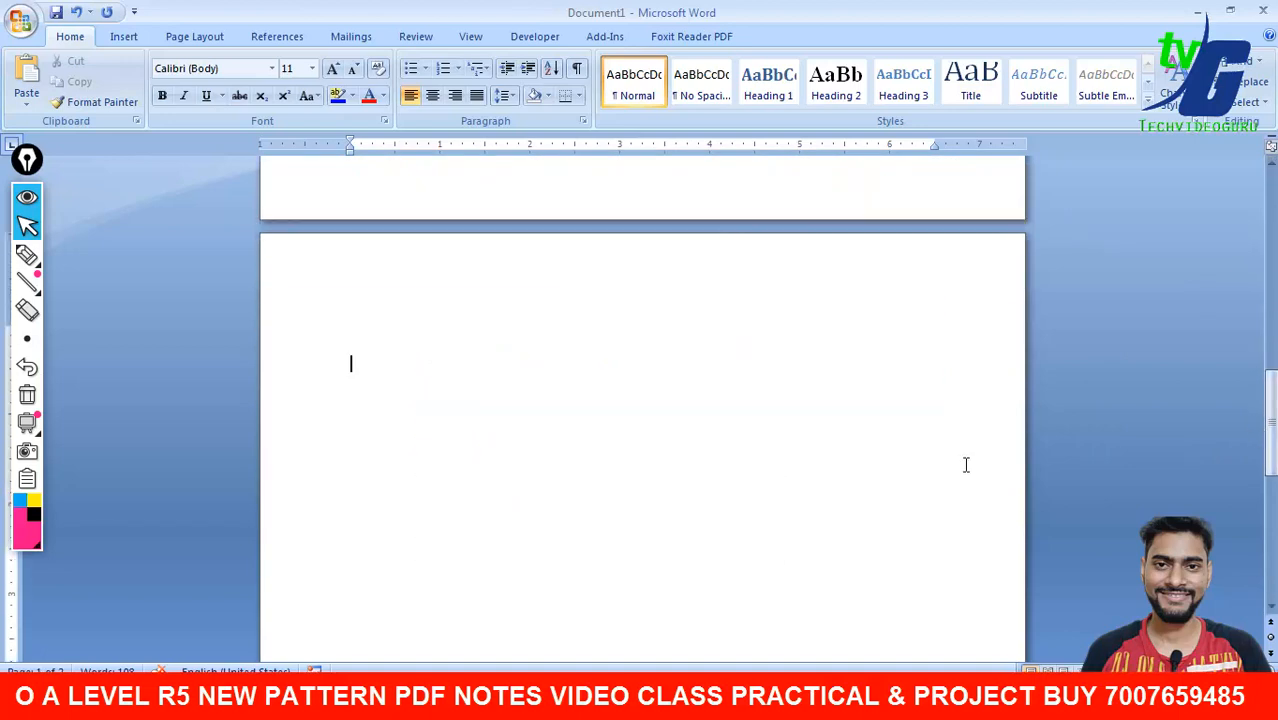
key(BackSpace)
key(BackSpace)
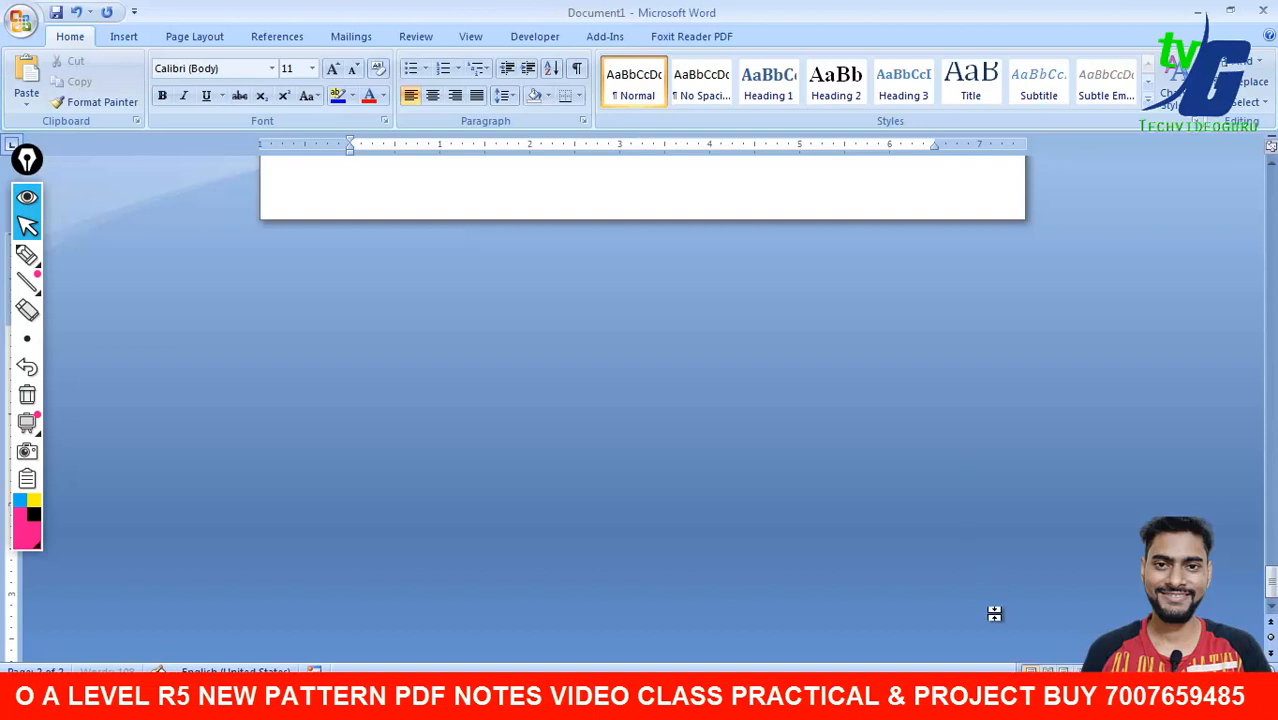
drag(1272, 586, 1272, 422)
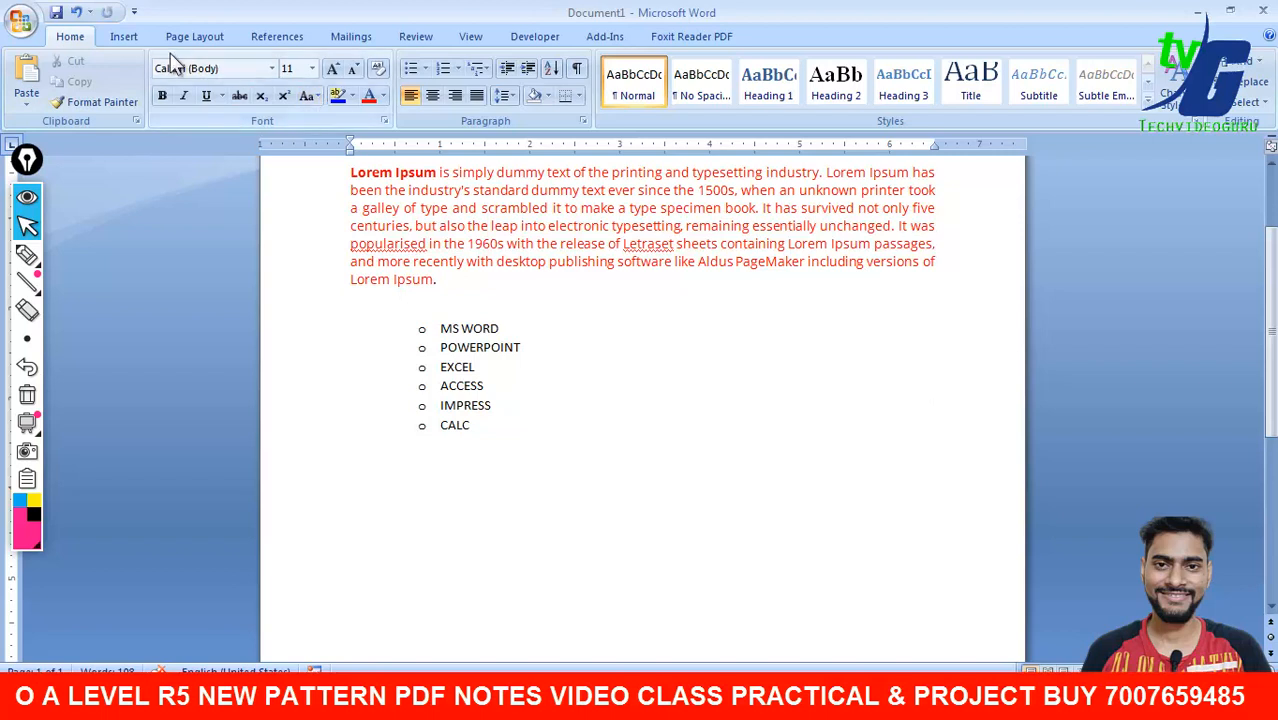
Step: Insert a page break below the bulleted list to start a second page
click(136, 37)
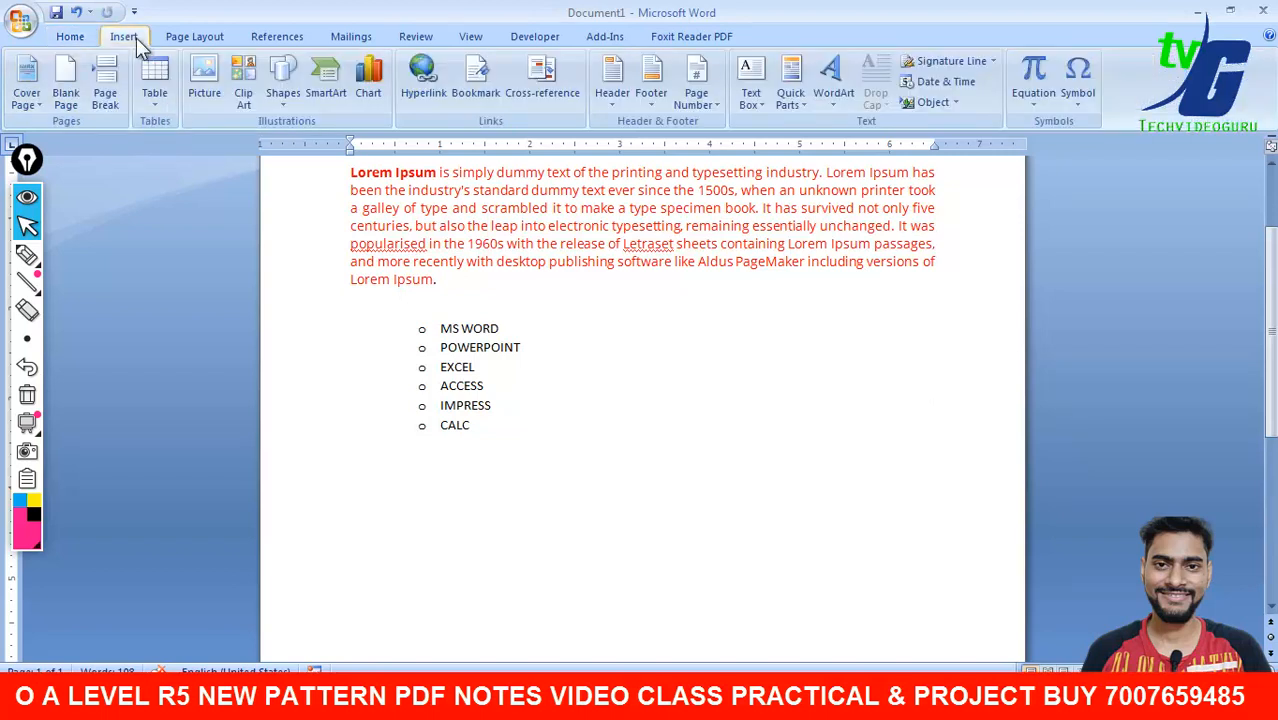
click(113, 89)
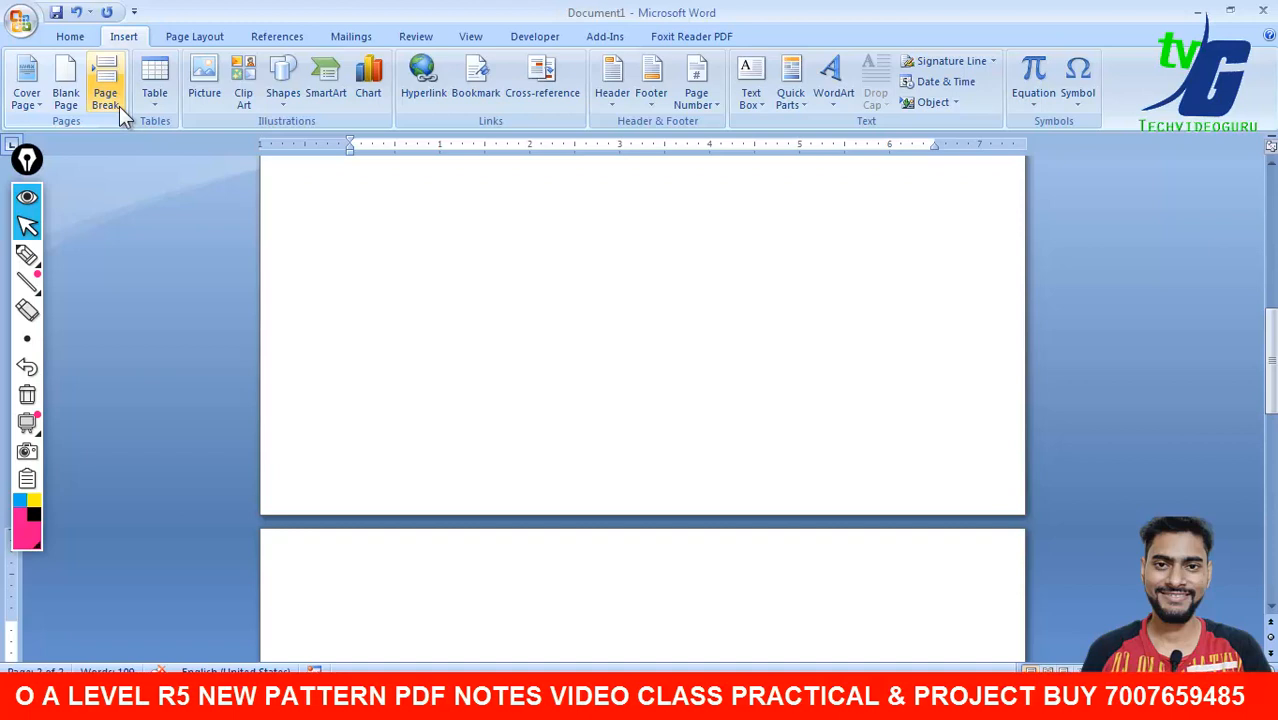
drag(1270, 390, 1270, 452)
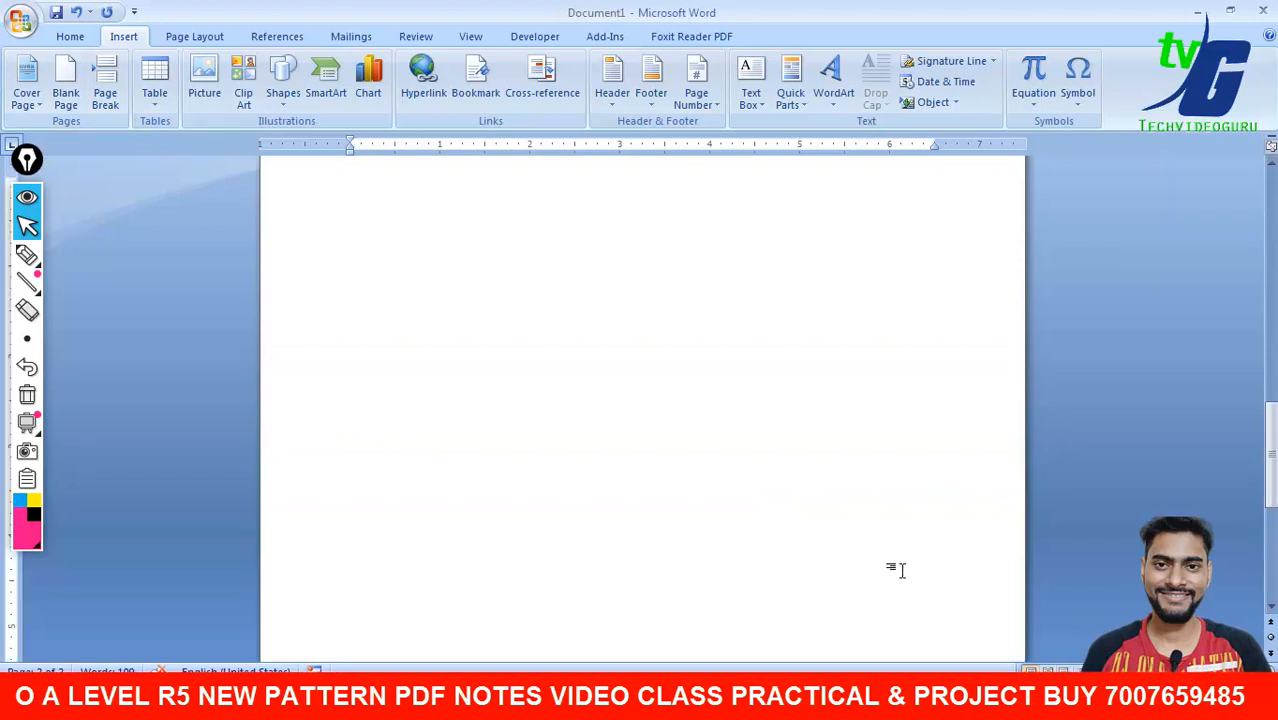
Step: Try adding several more page breaks after the second page and undo them
key(ctrl+Return)
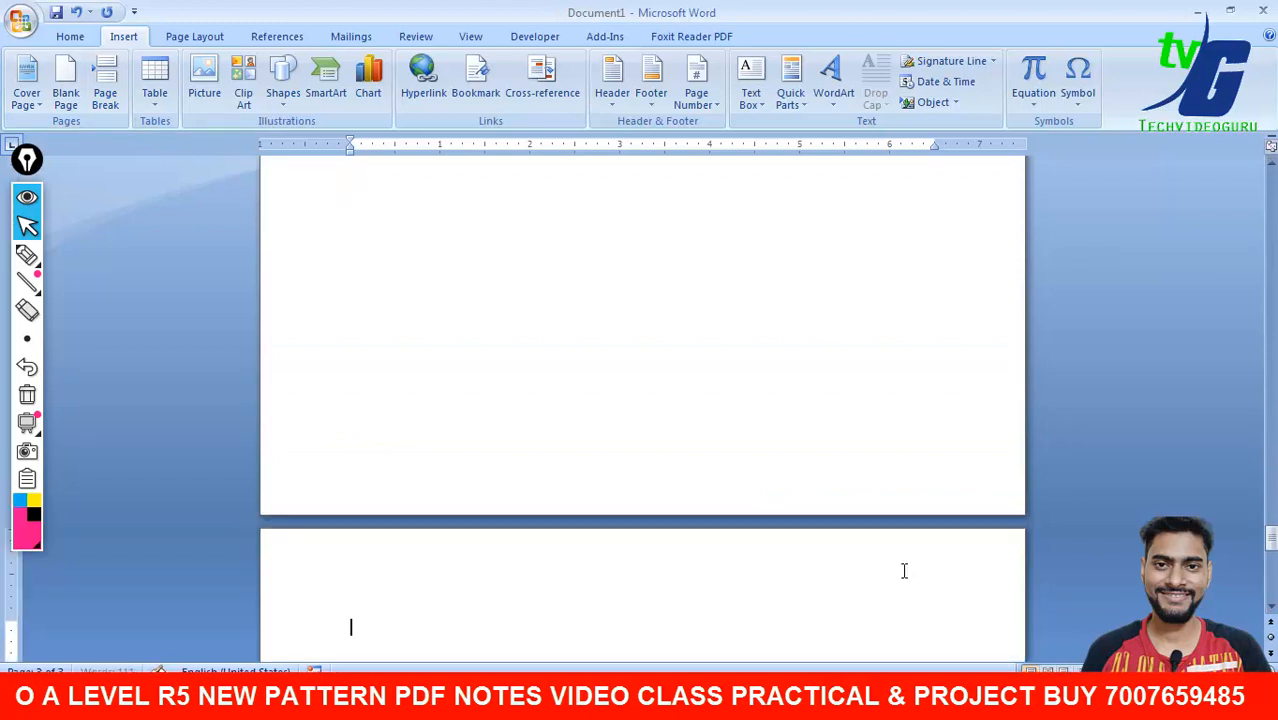
drag(1271, 545, 1271, 258)
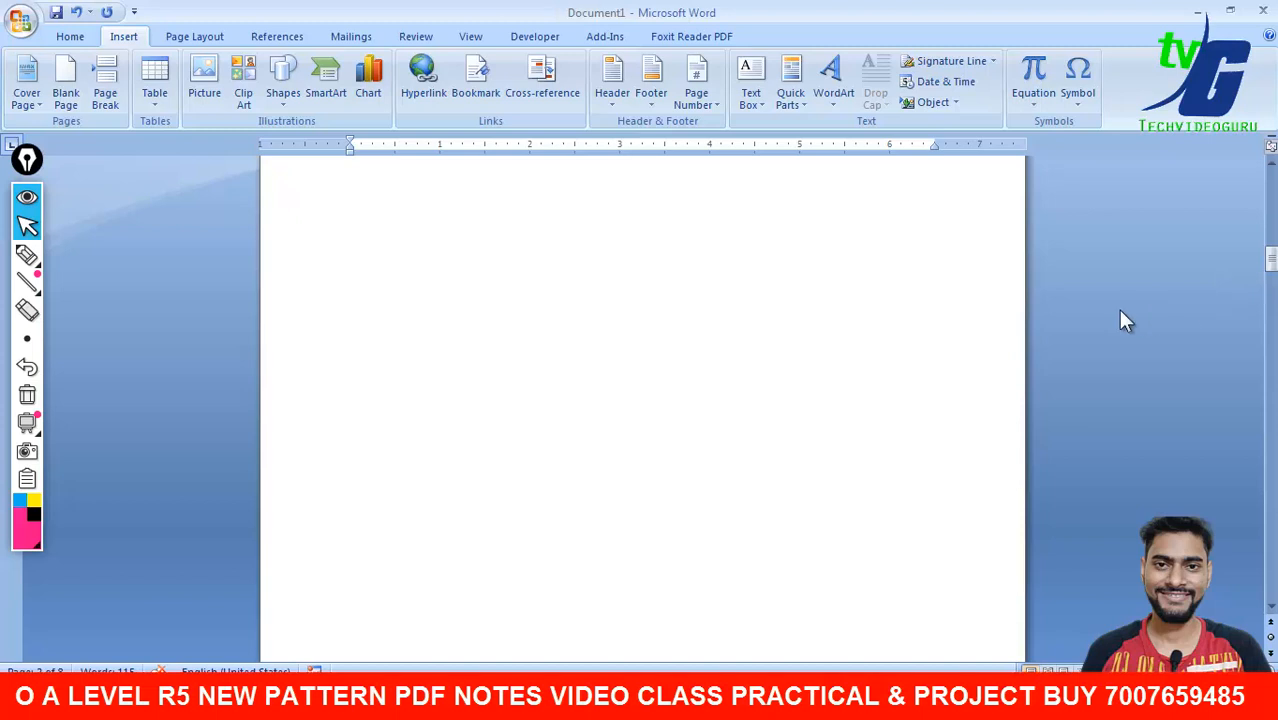
key(ctrl+Return)
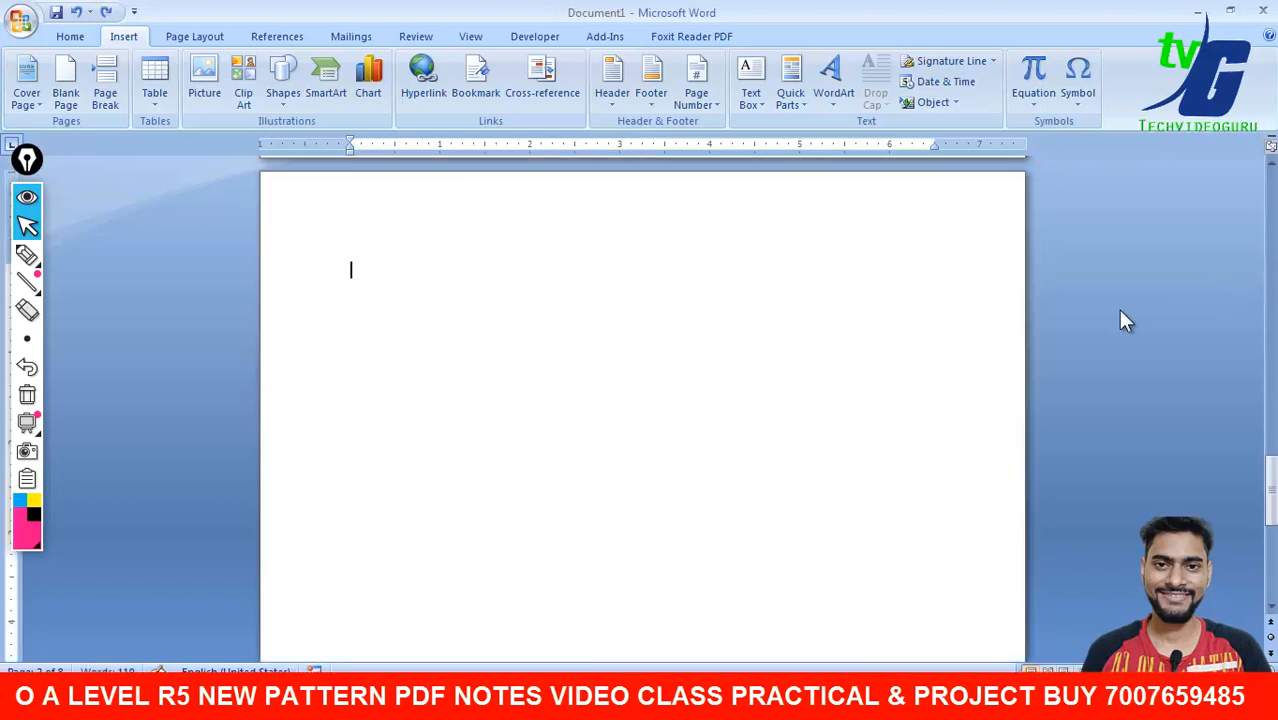
key(ctrl+z)
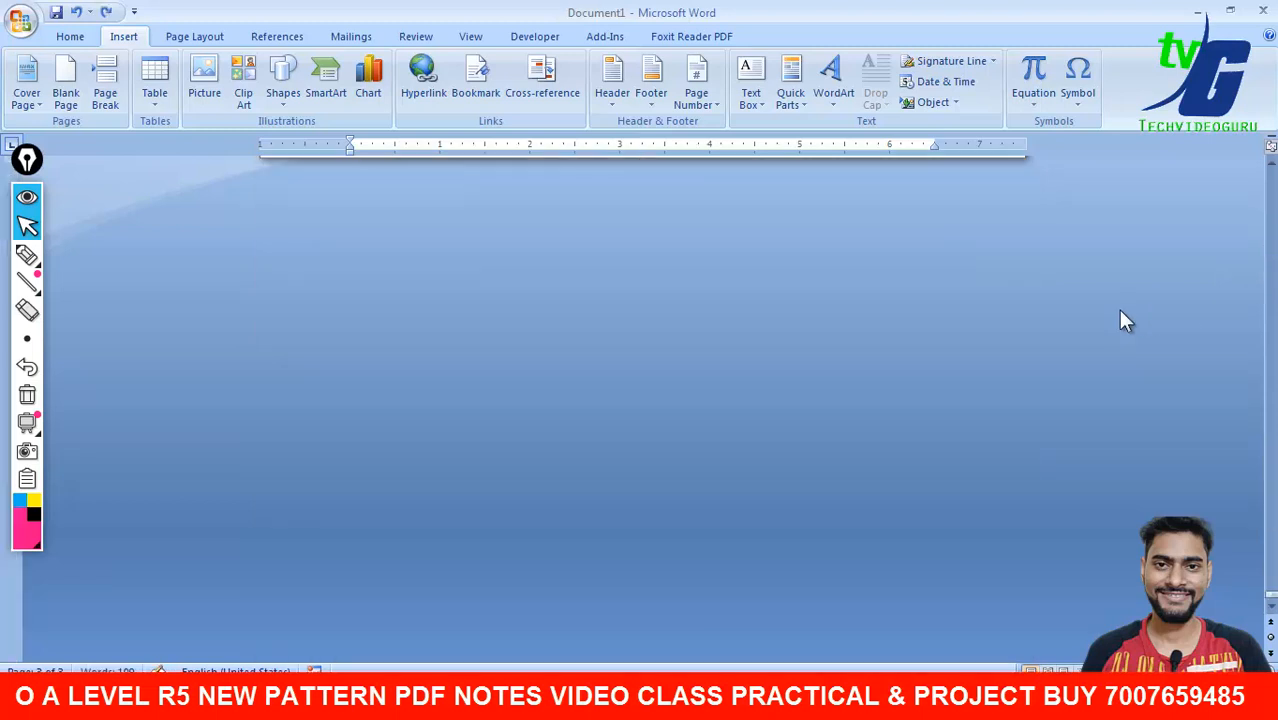
click(1271, 392)
drag(1271, 400, 1271, 388)
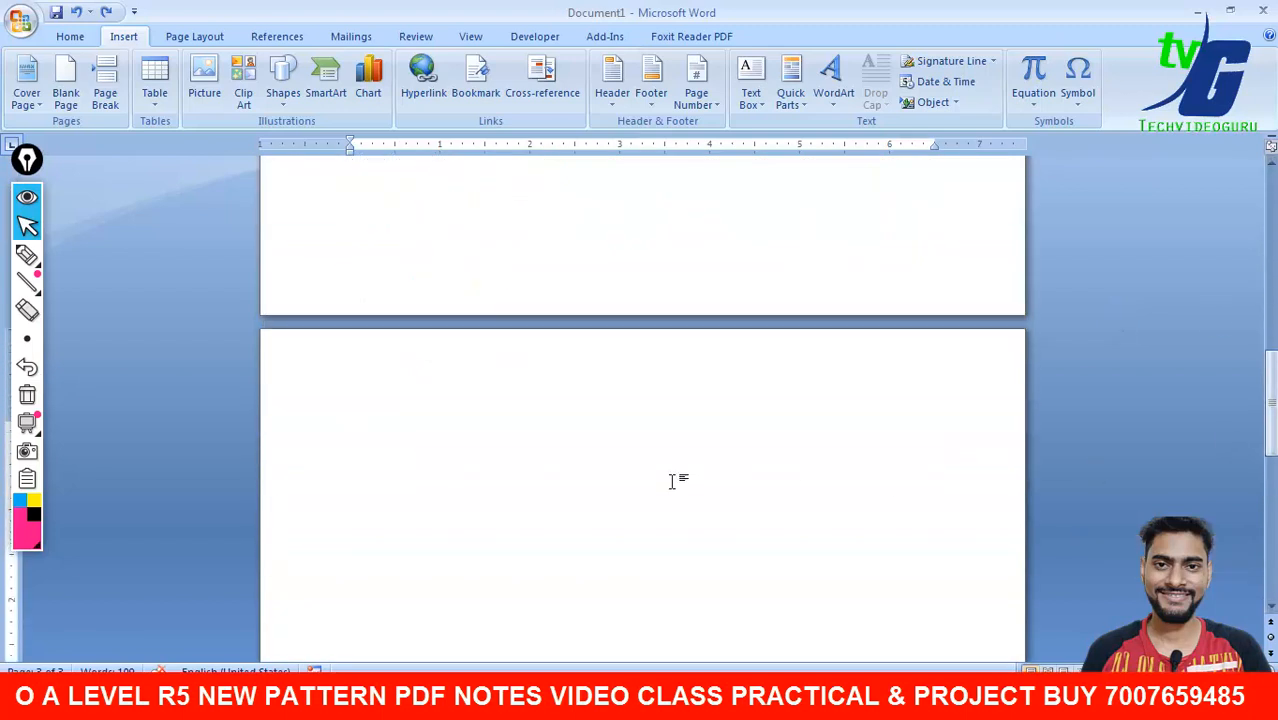
Step: Delete the remaining page breaks and surplus blank lines below the bulleted list so that only one page is left
key(BackSpace)
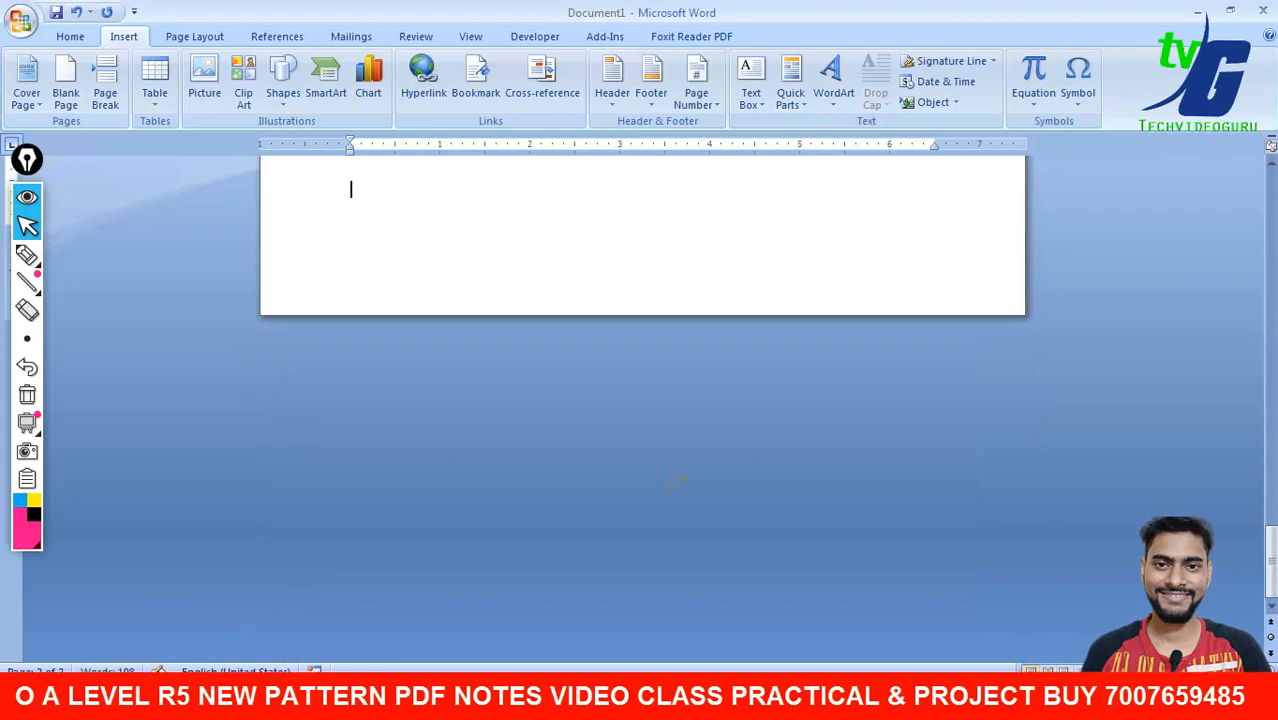
drag(1272, 566, 1273, 430)
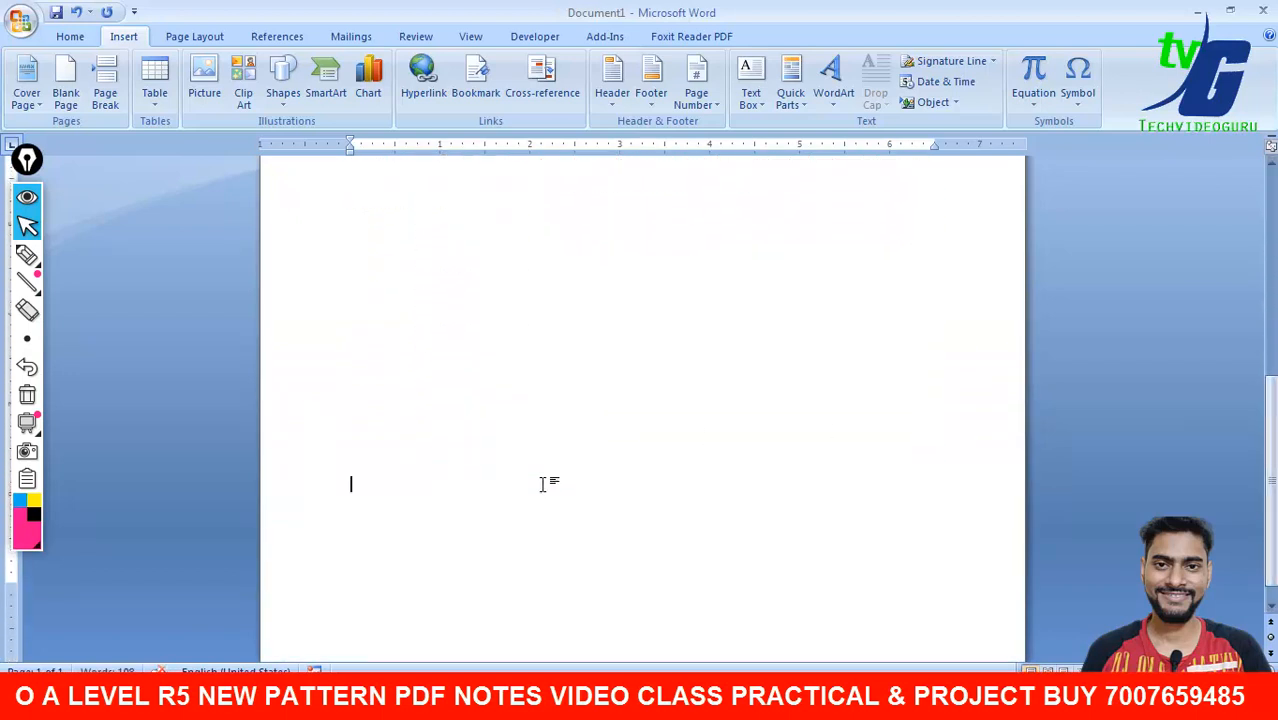
drag(1271, 504, 1271, 514)
click(830, 468)
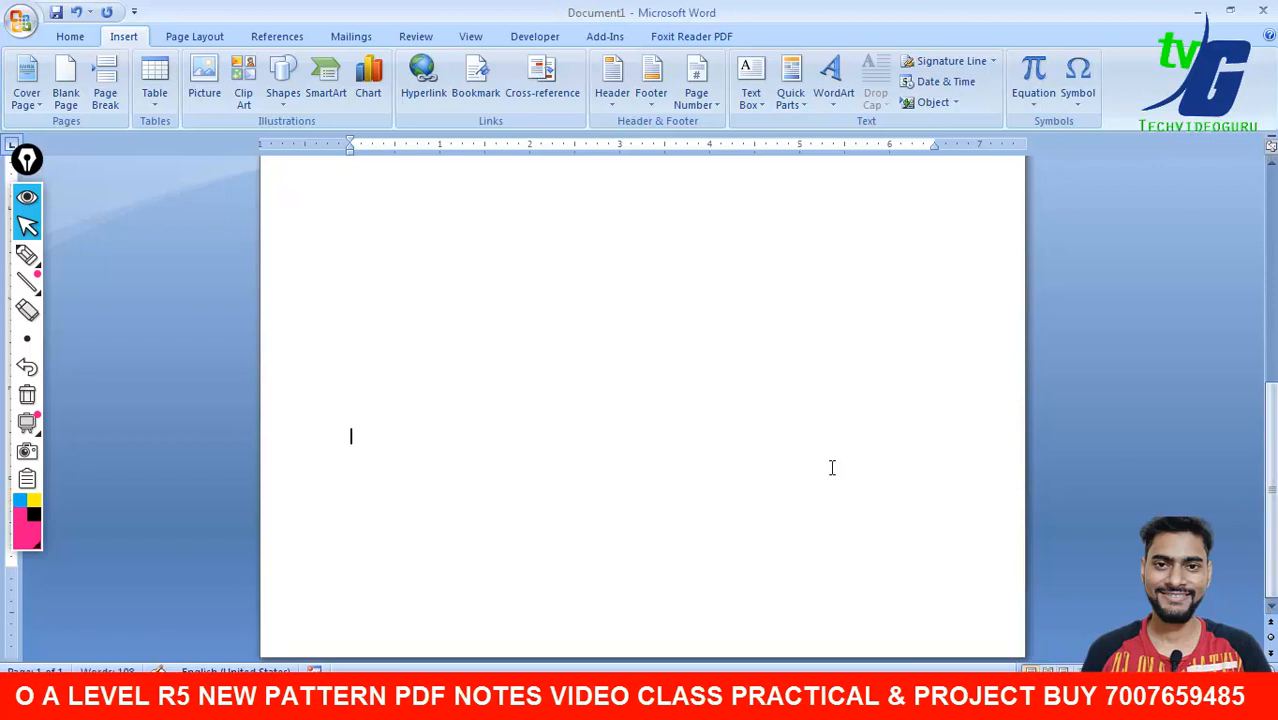
key(BackSpace)
key(BackSpace)
Step: Insert page breaks repeatedly below the bulleted list until the document runs to 65 pages
click(119, 86)
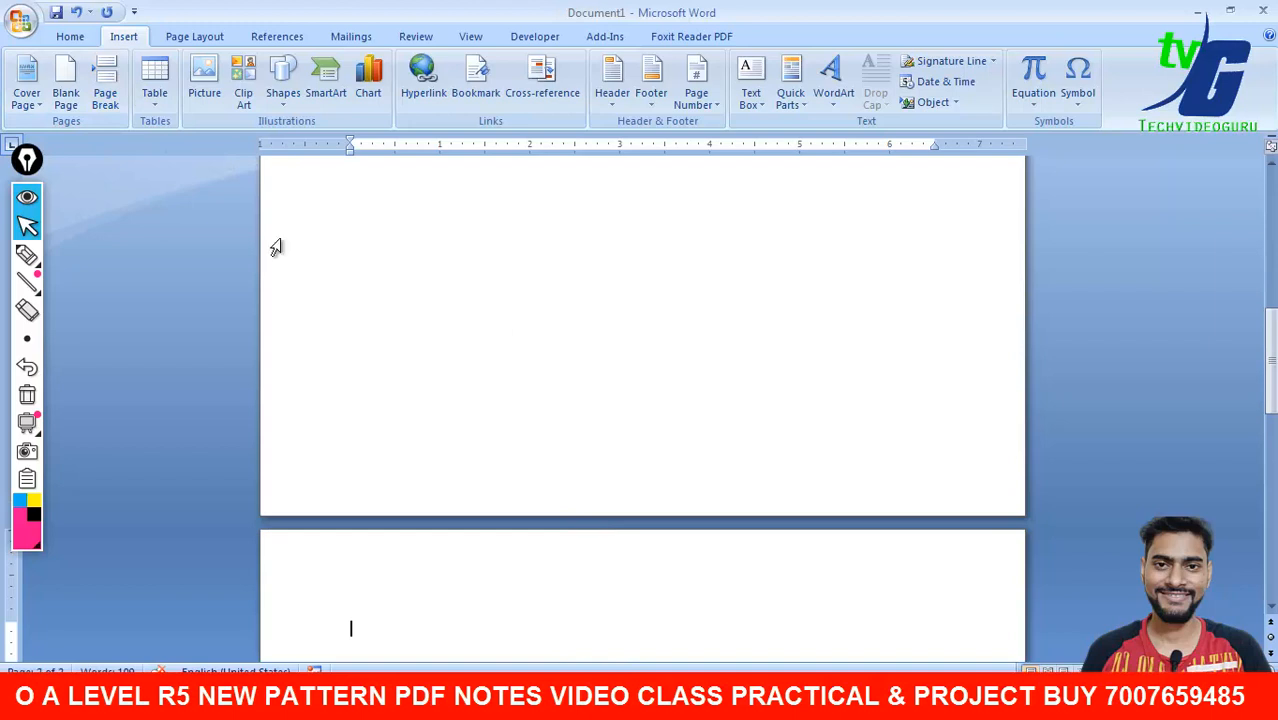
click(106, 94)
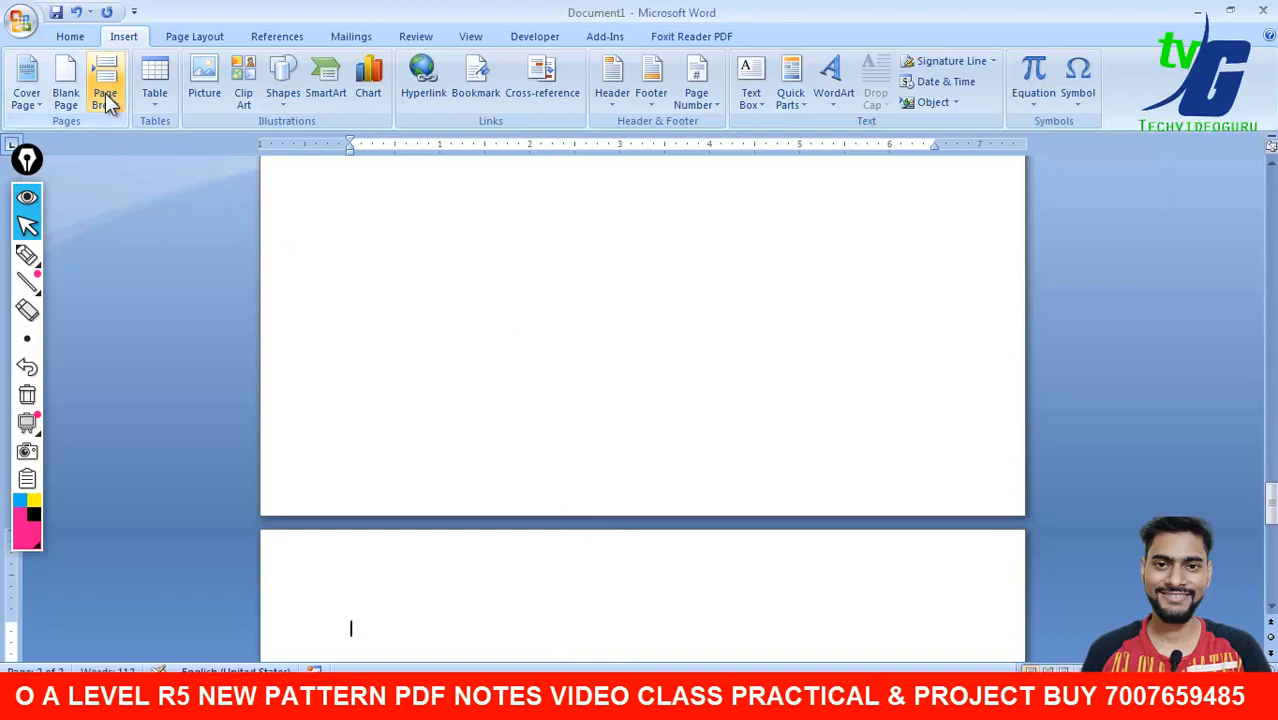
click(110, 103)
click(110, 103)
click(110, 103)
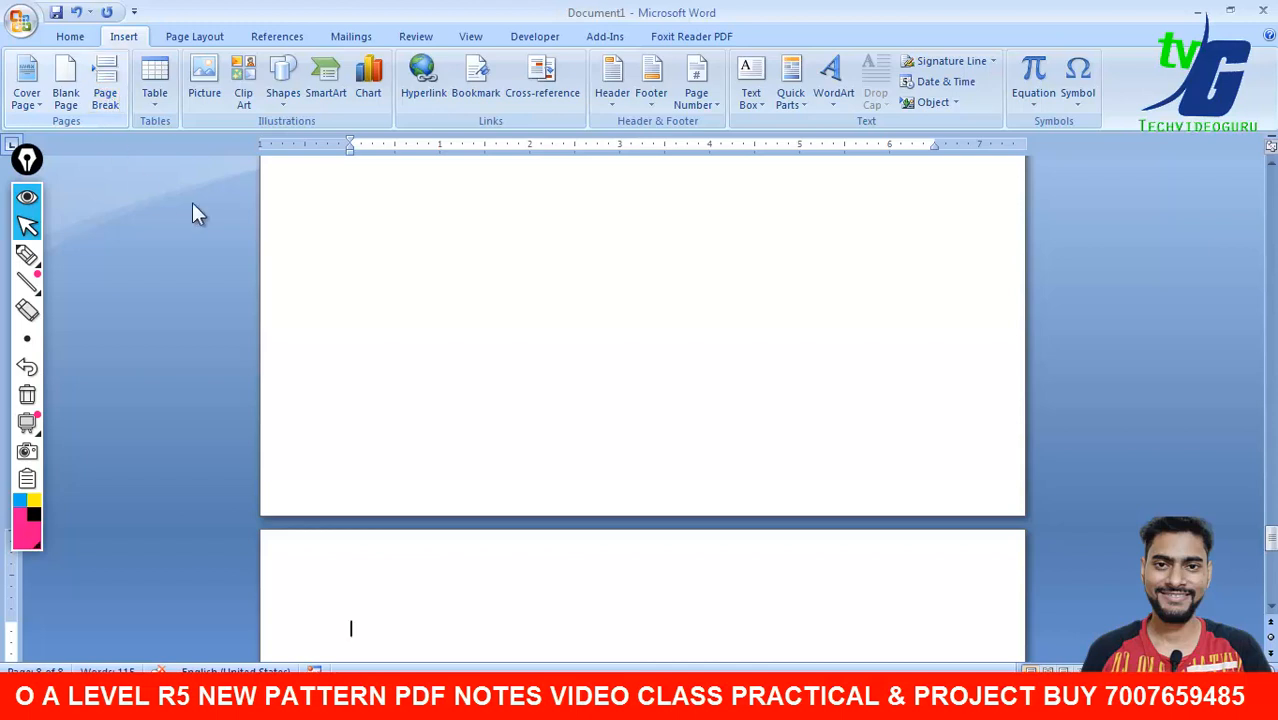
drag(1274, 557, 1274, 614)
key(ctrl+Return)
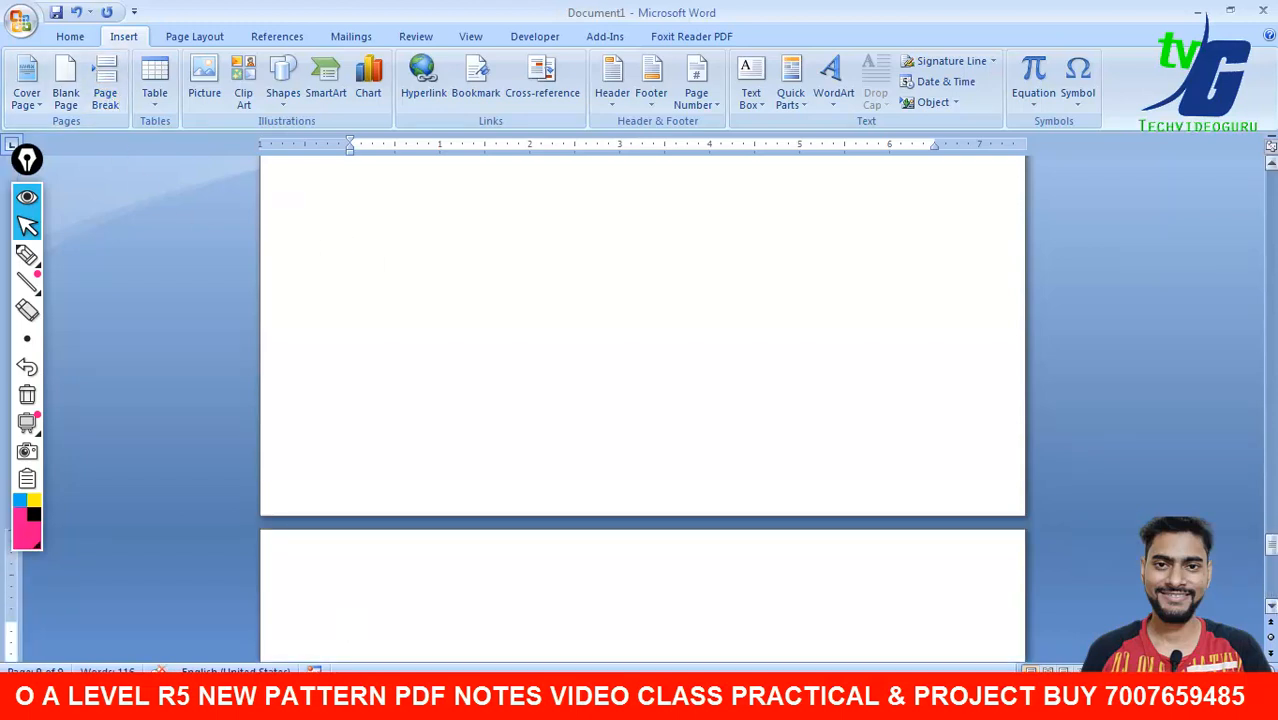
drag(1272, 548, 1272, 585)
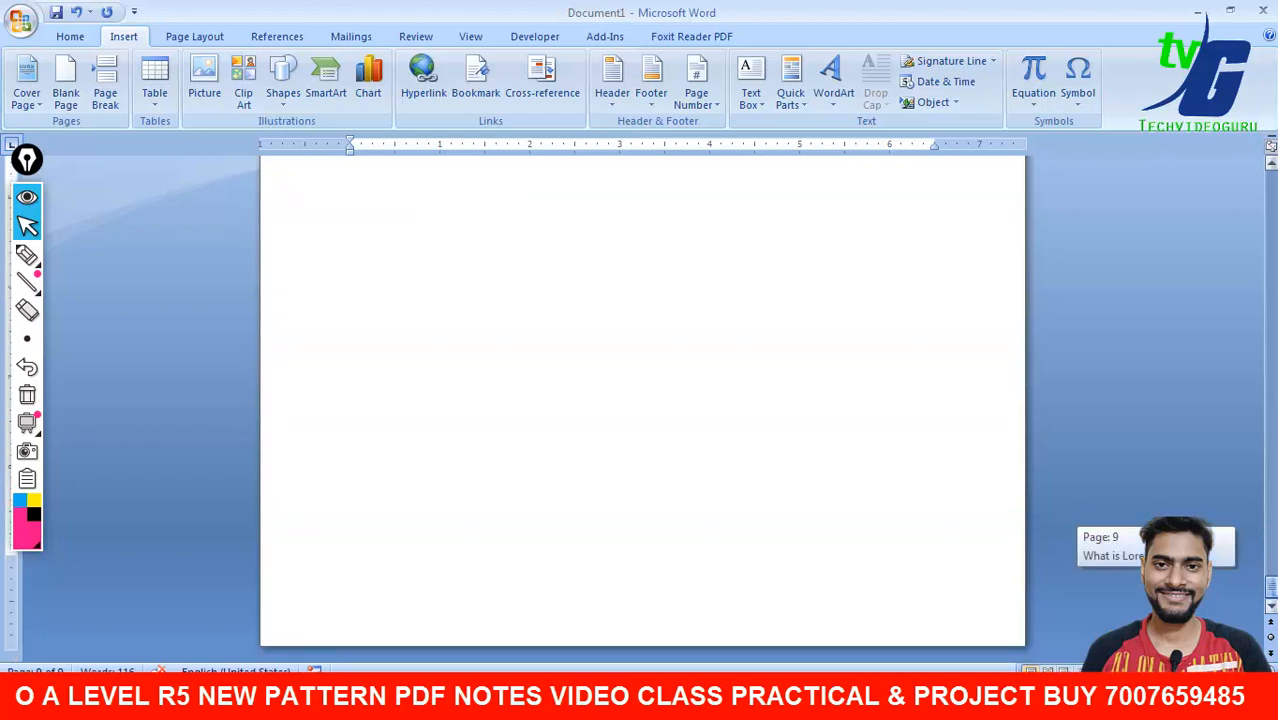
key(ctrl+Return)
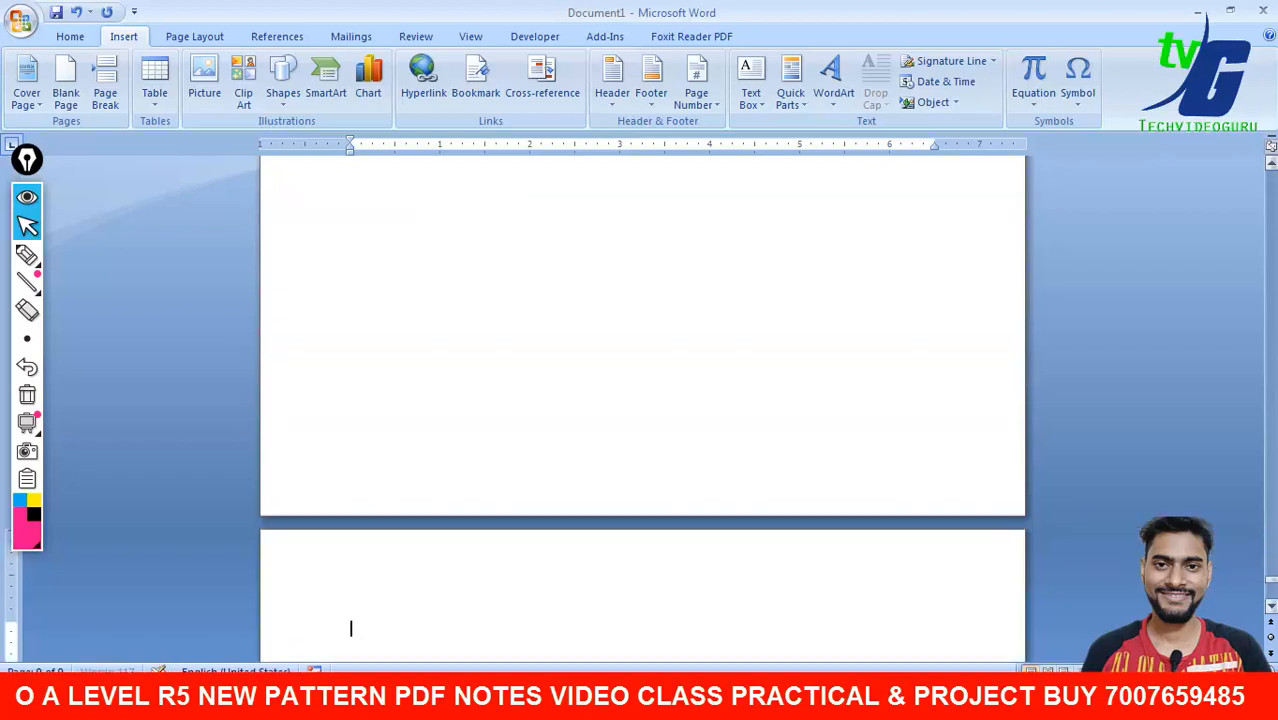
key(ctrl+Return)
key(ctrl+Return)
key(ctrl+Return)
key(ctrl+Return)
key(ctrl+Return)
key(ctrl+Return)
key(ctrl+Return)
key(ctrl+Return)
key(ctrl+Return)
key(ctrl+Return)
key(ctrl+Return)
key(ctrl+Return)
key(ctrl+Return)
key(ctrl+Return)
key(ctrl+Return)
key(ctrl+Return)
key(ctrl+Return)
key(ctrl+Return)
key(ctrl+Return)
key(ctrl+Return)
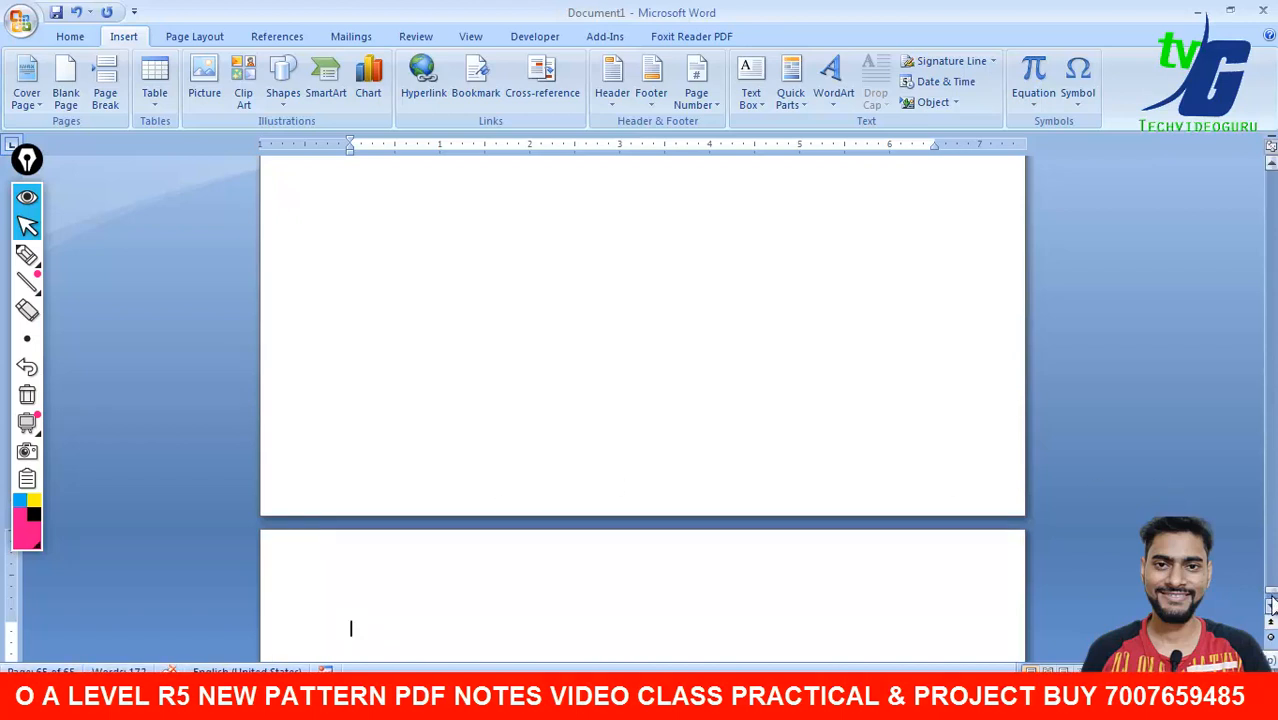
Step: Delete a few page breaks at the document's end and place the cursor after CALC on the first page
mouse_move(1269, 612)
mouse_down()
mouse_move(1269, 180)
mouse_move(1271, 600)
mouse_up()
drag(533, 180, 467, 3)
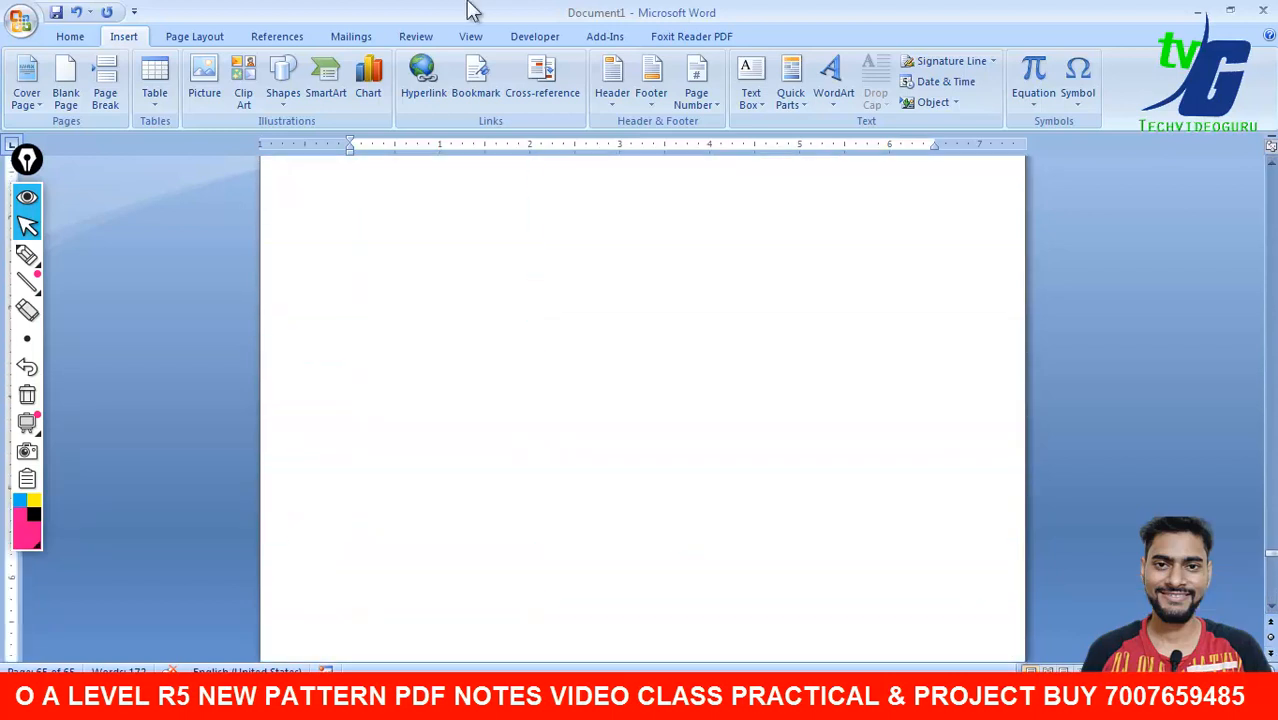
key(Delete)
drag(1273, 588, 1273, 165)
click(676, 564)
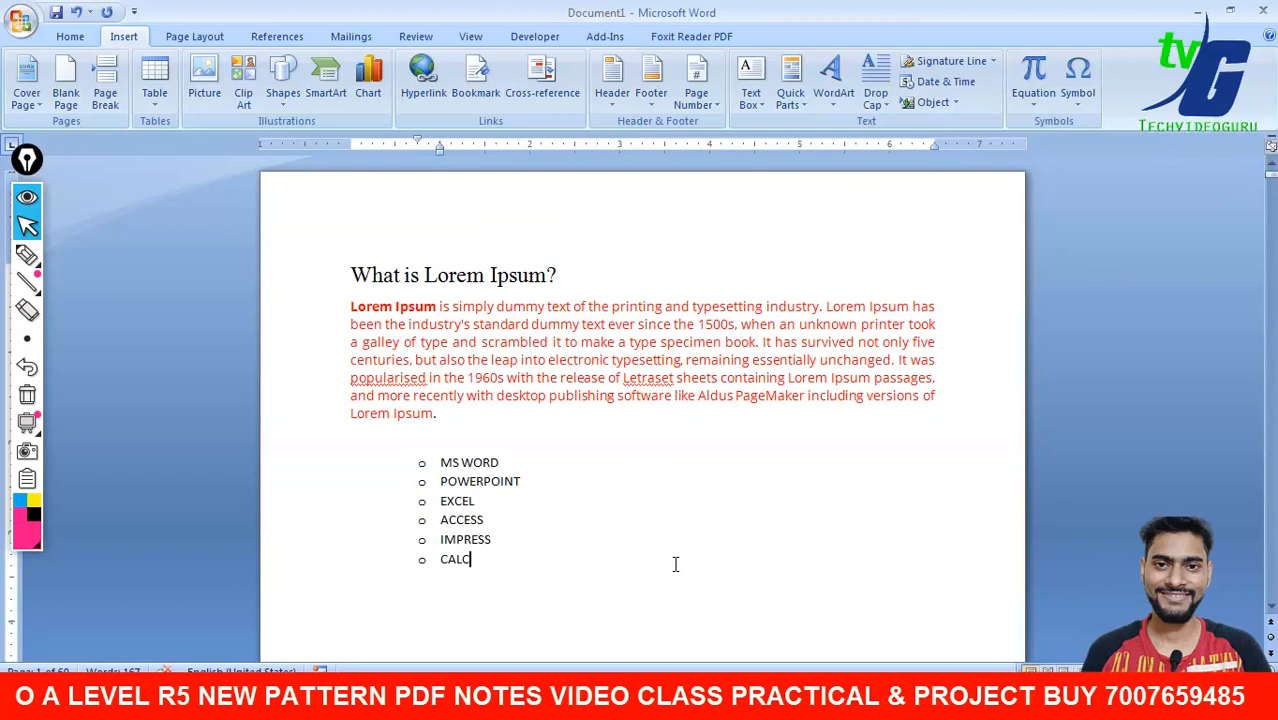
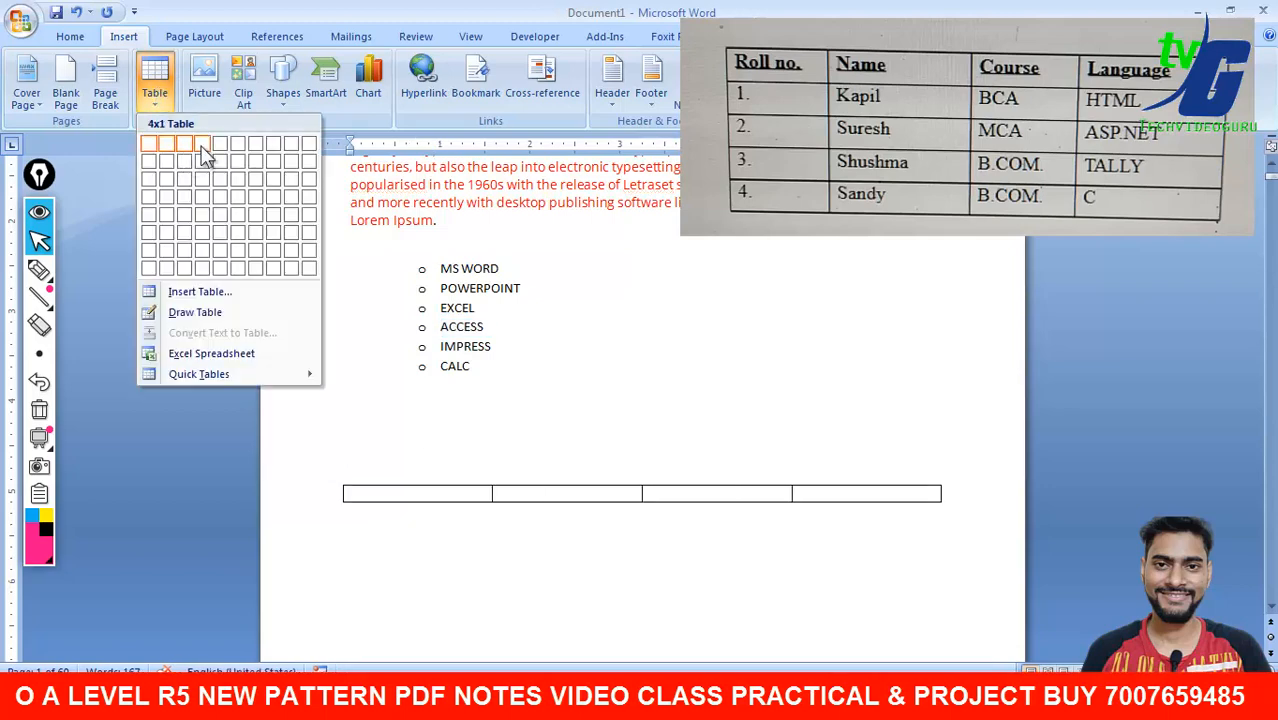
Step: Insert a table with four columns and five rows below the bulleted list
click(204, 221)
click(1157, 460)
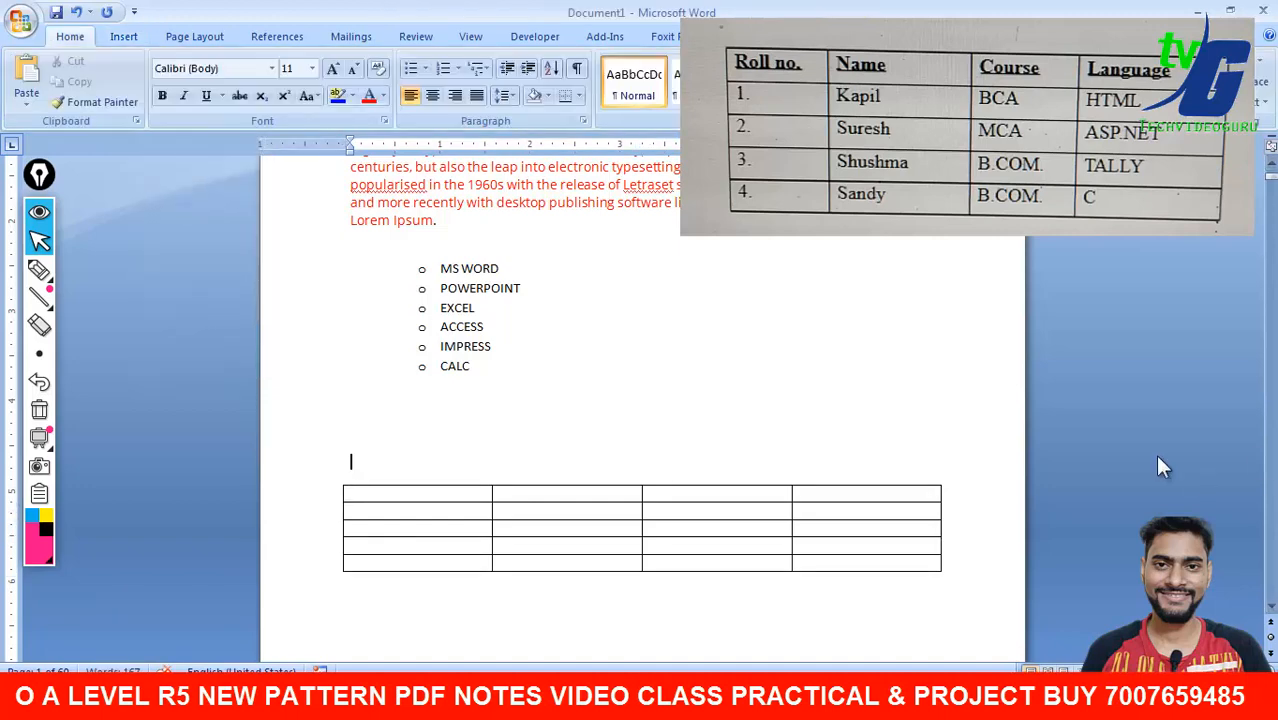
scroll(558, 510, down, 2)
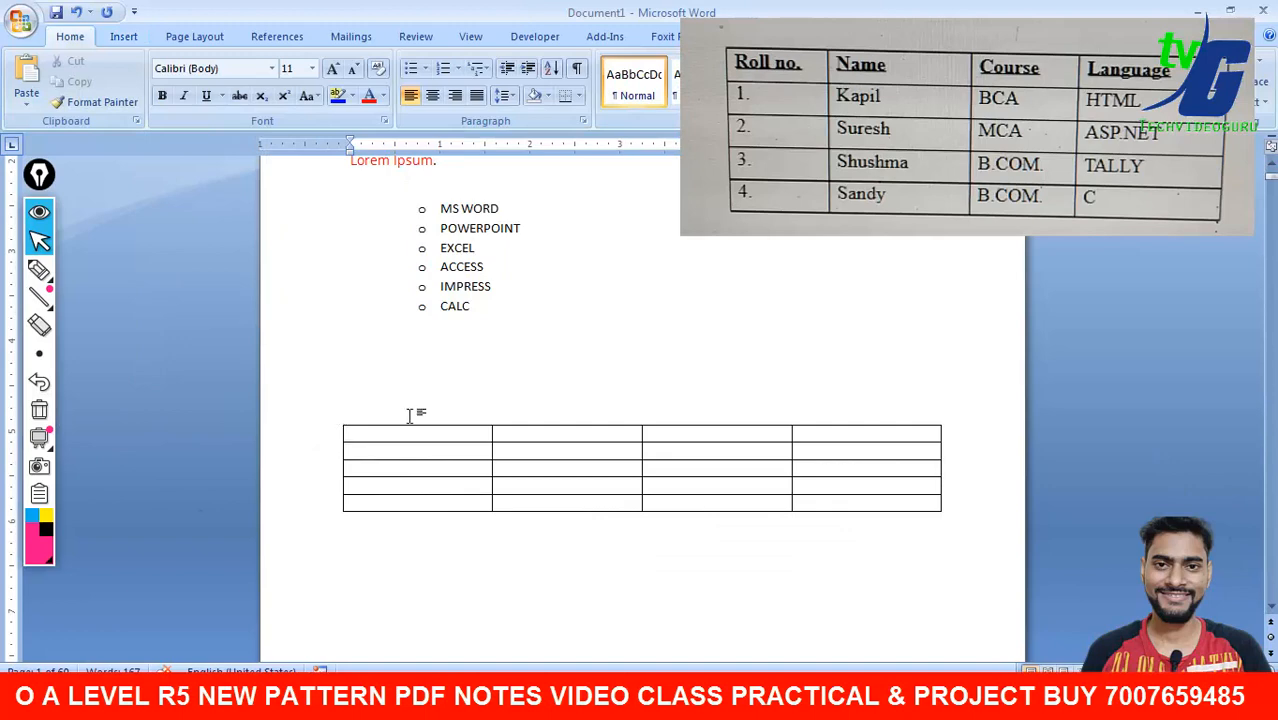
Step: Select the whole new table, deselect it, and undo its insertion
click(360, 432)
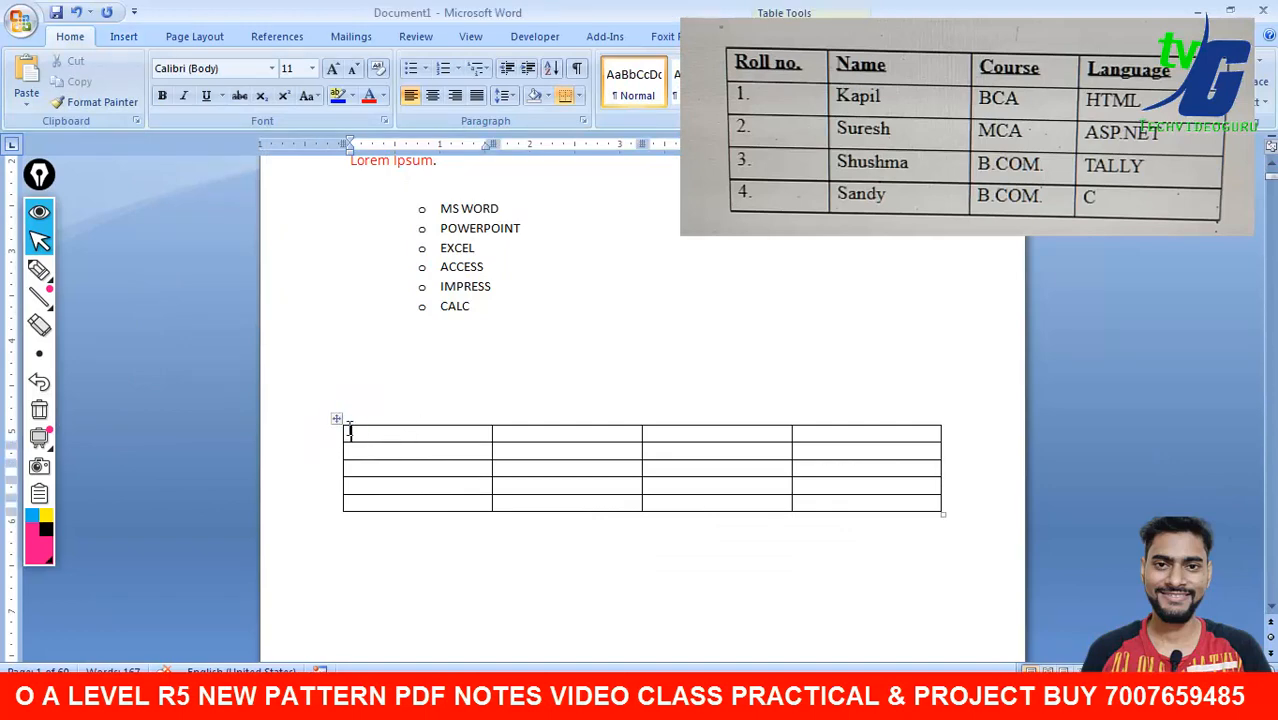
click(337, 418)
click(337, 418)
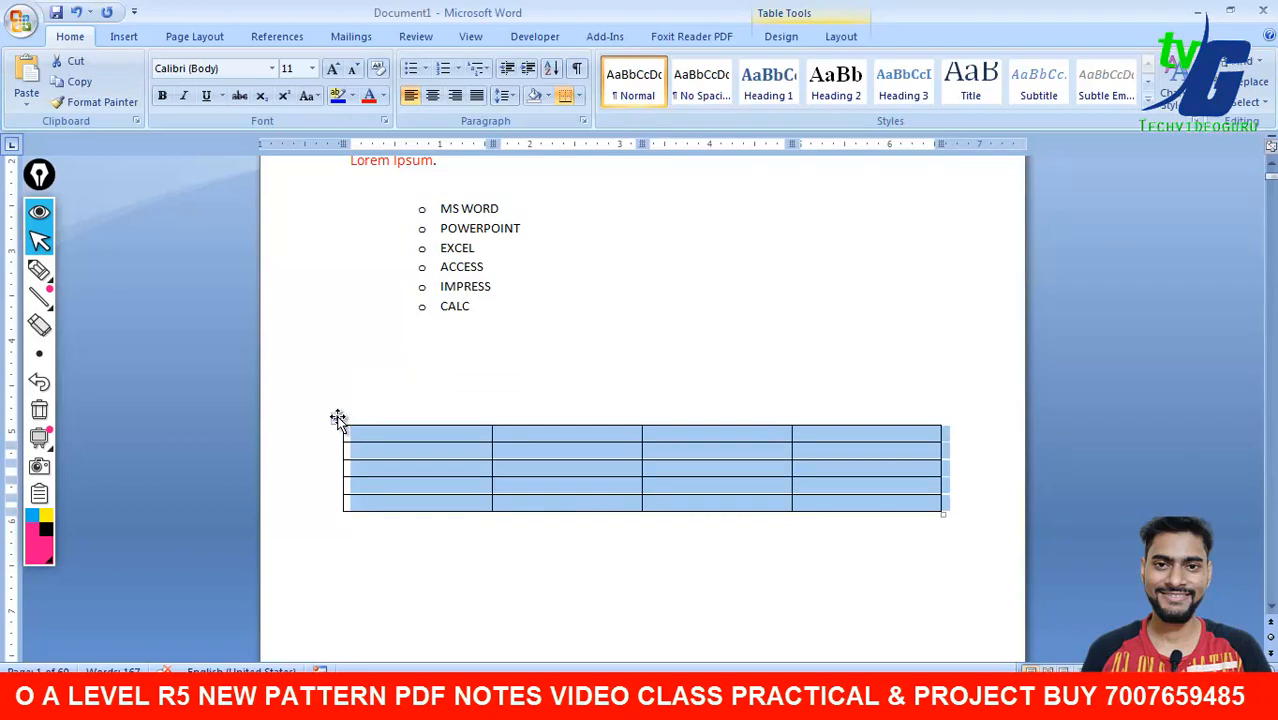
click(450, 382)
key(ctrl+z)
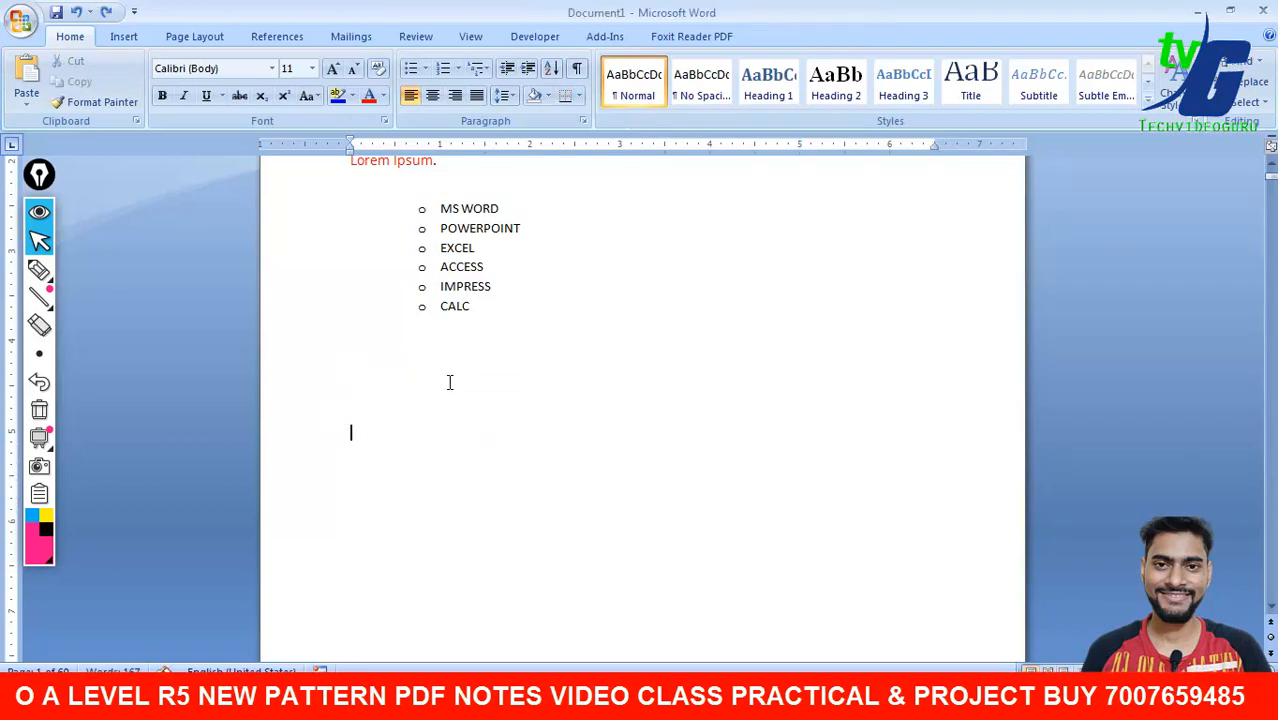
Step: Insert a table below the bulleted list by specifying 4 columns and 5 rows in the Insert Table dialog
click(137, 40)
click(161, 108)
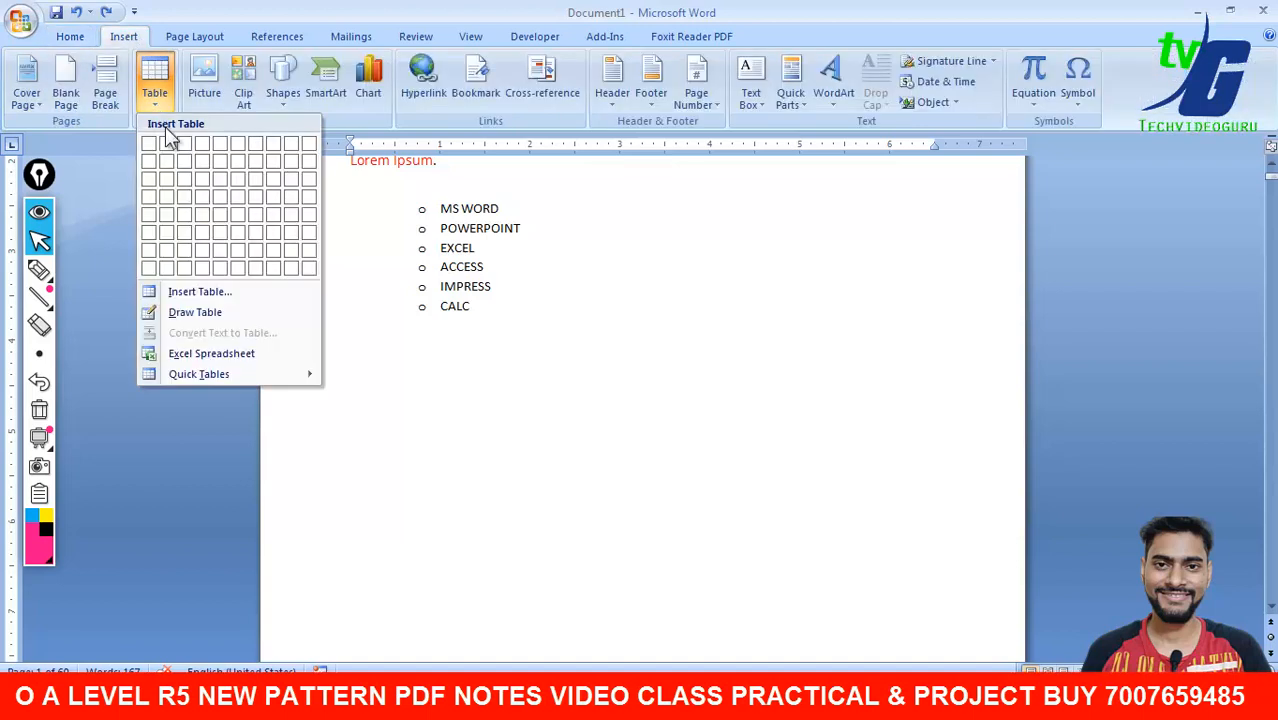
click(218, 291)
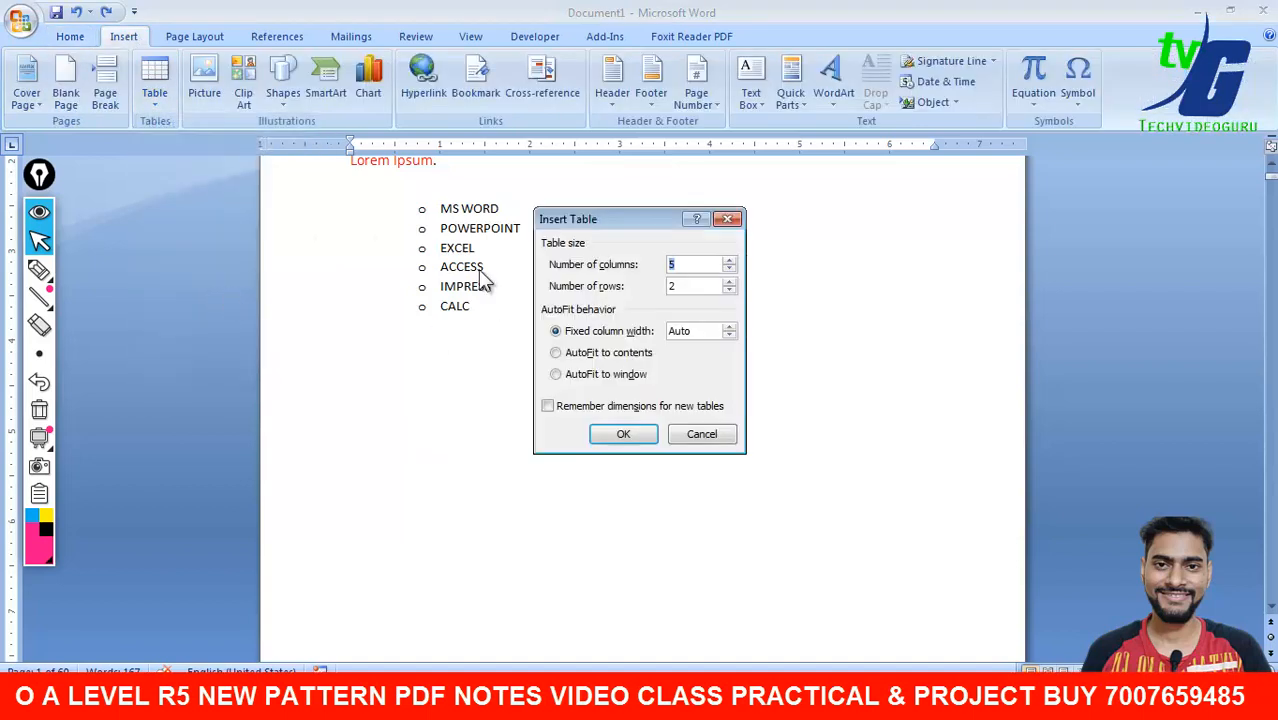
drag(584, 230, 183, 272)
click(289, 317)
drag(289, 317, 240, 350)
text(5)
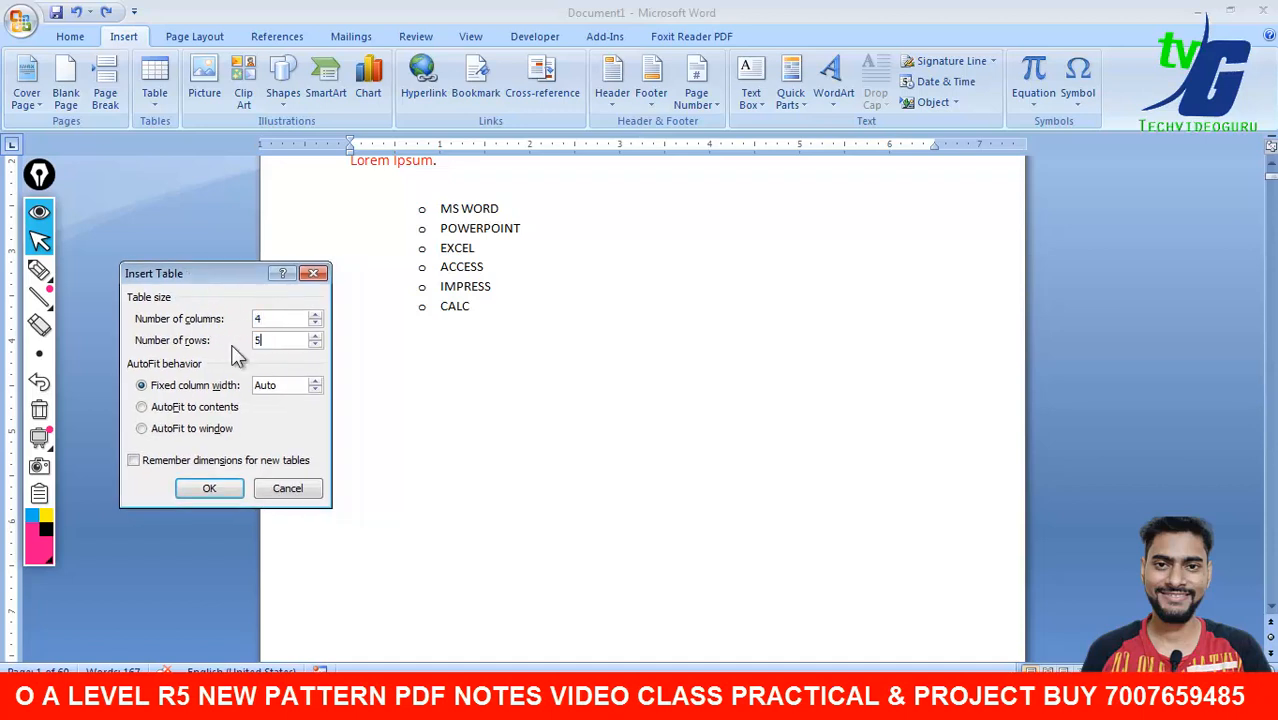
click(222, 494)
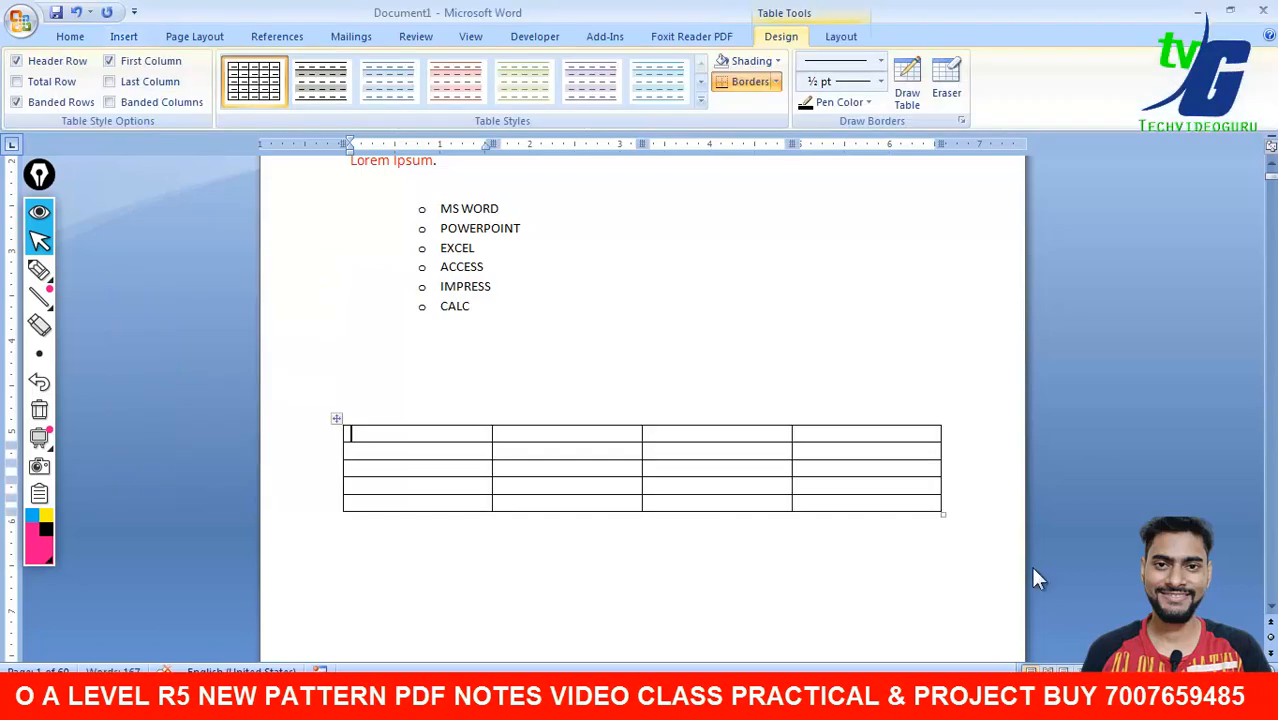
Step: Look through the other table options, including Draw Table, the table cell commands and the built-in Quick Tables
click(880, 563)
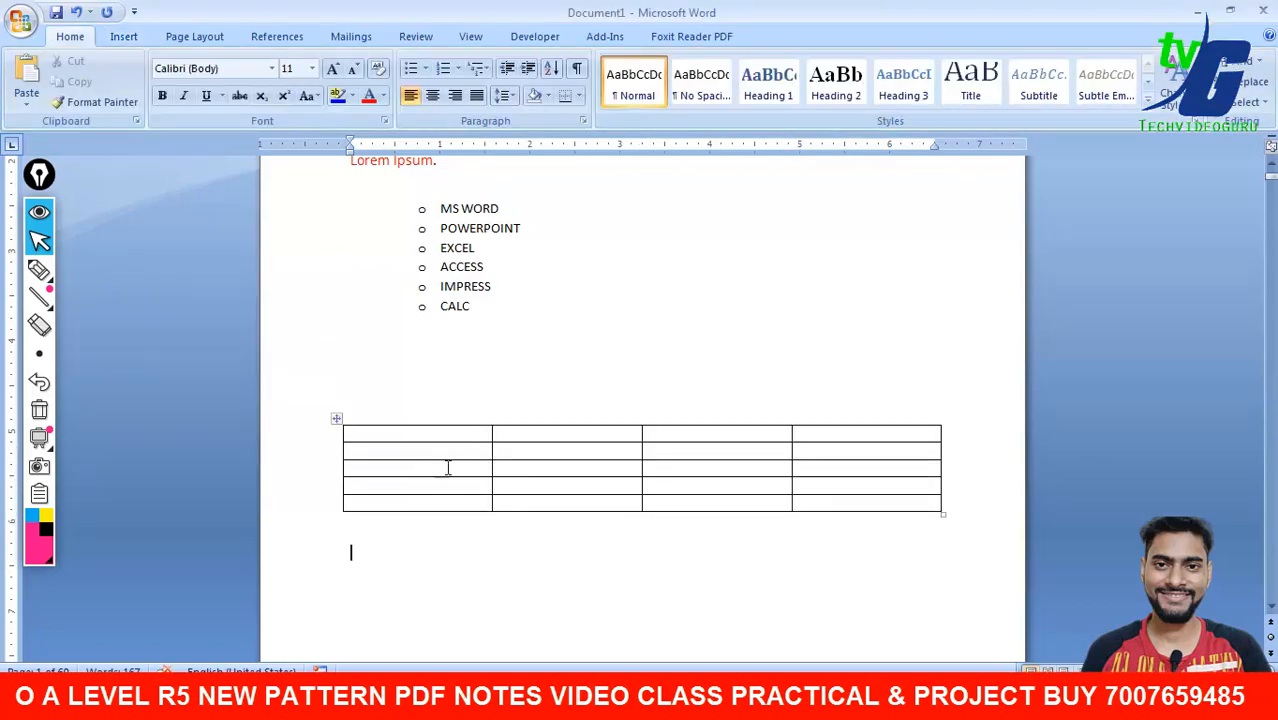
click(124, 38)
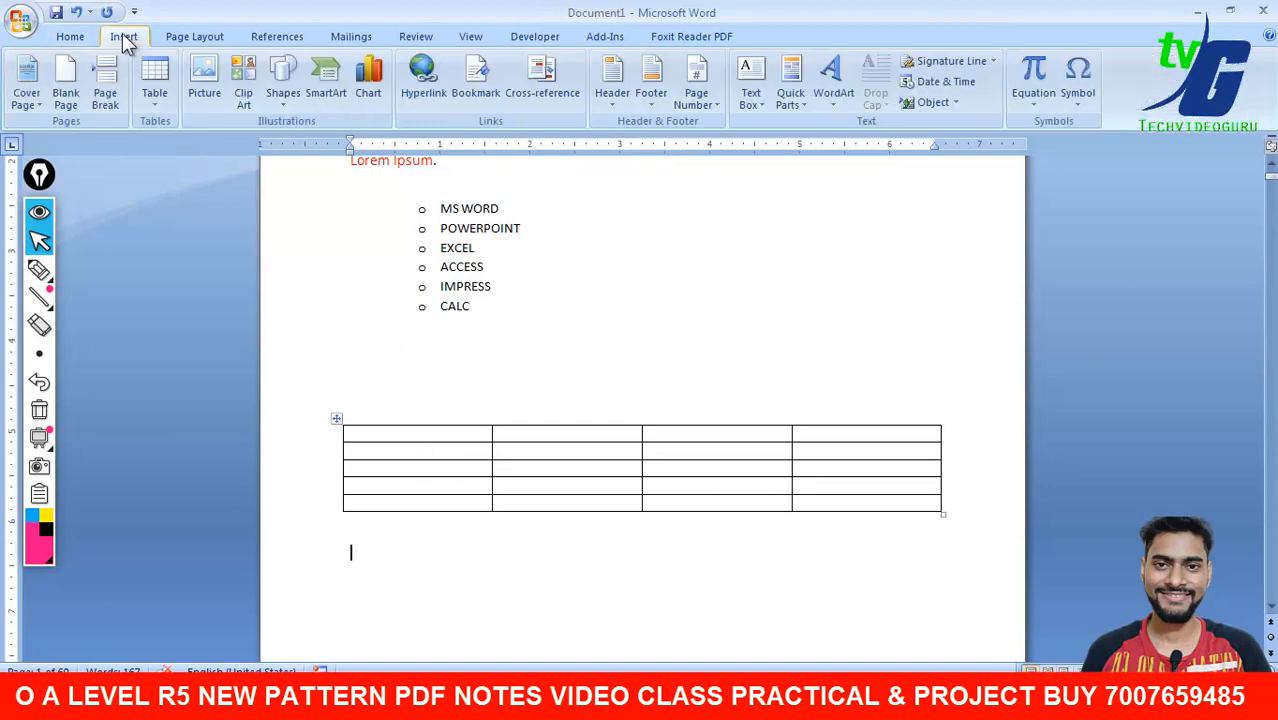
click(155, 95)
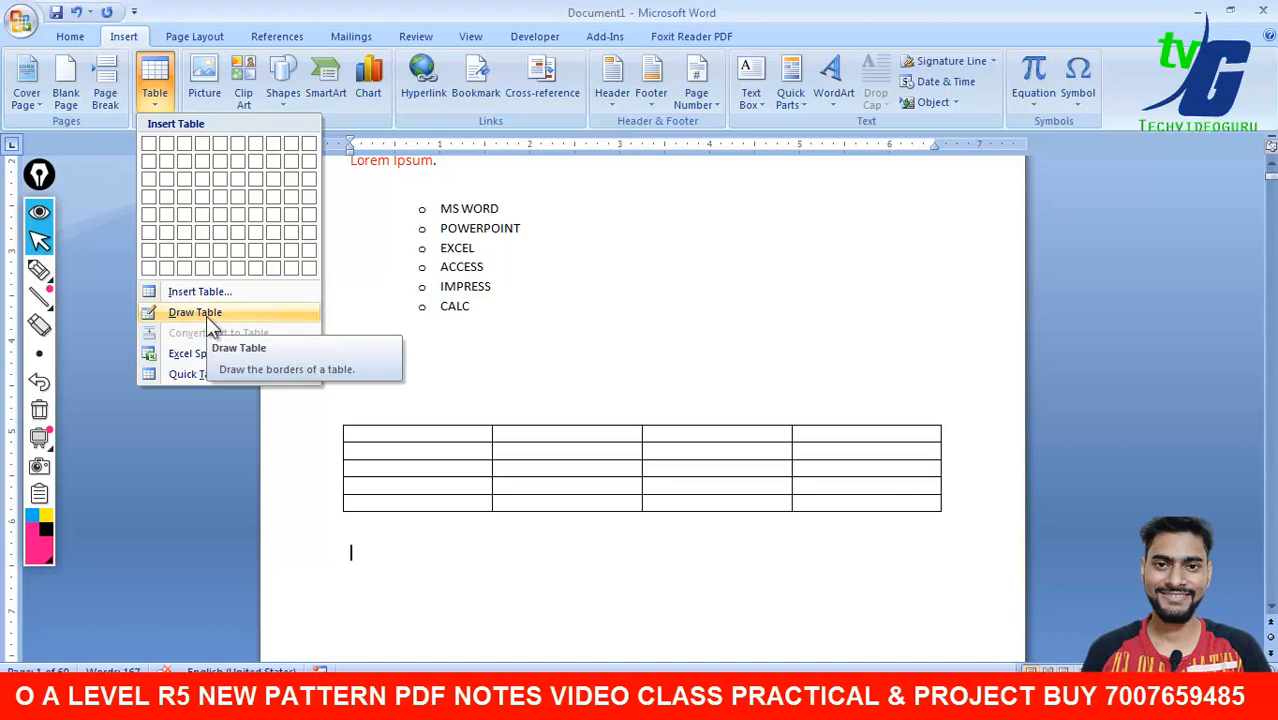
click(462, 436)
right_click(462, 437)
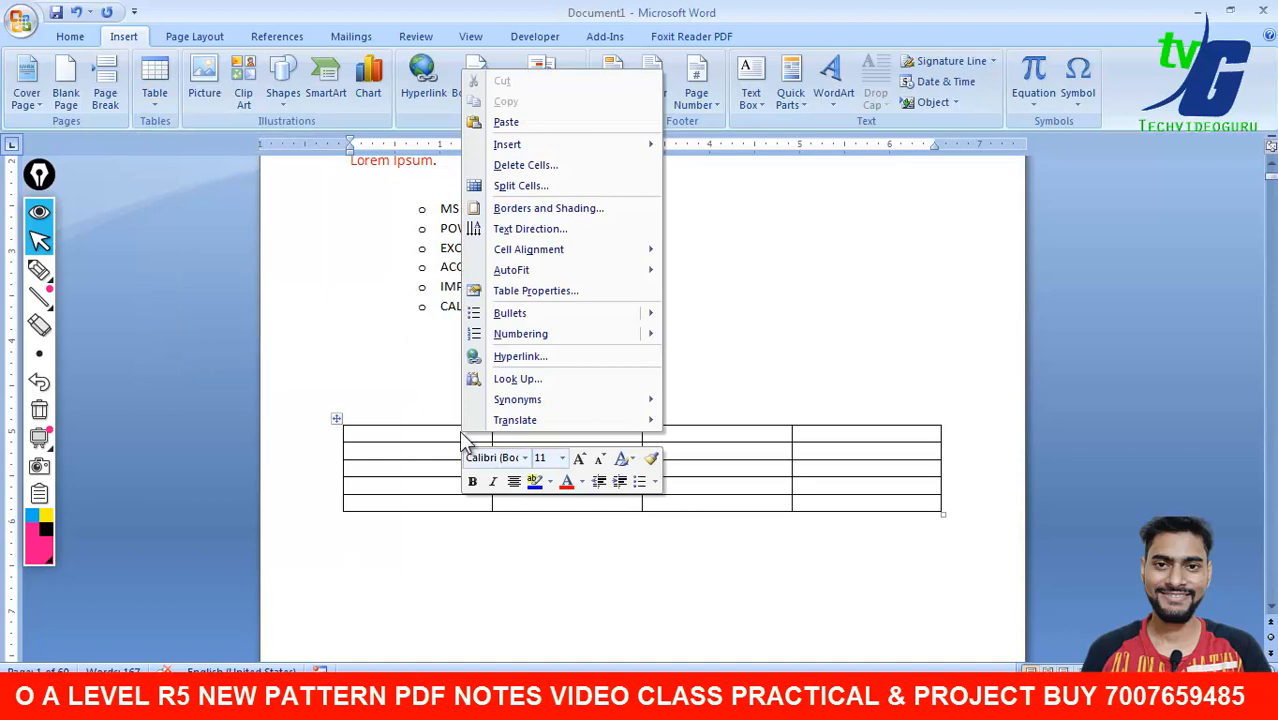
click(455, 432)
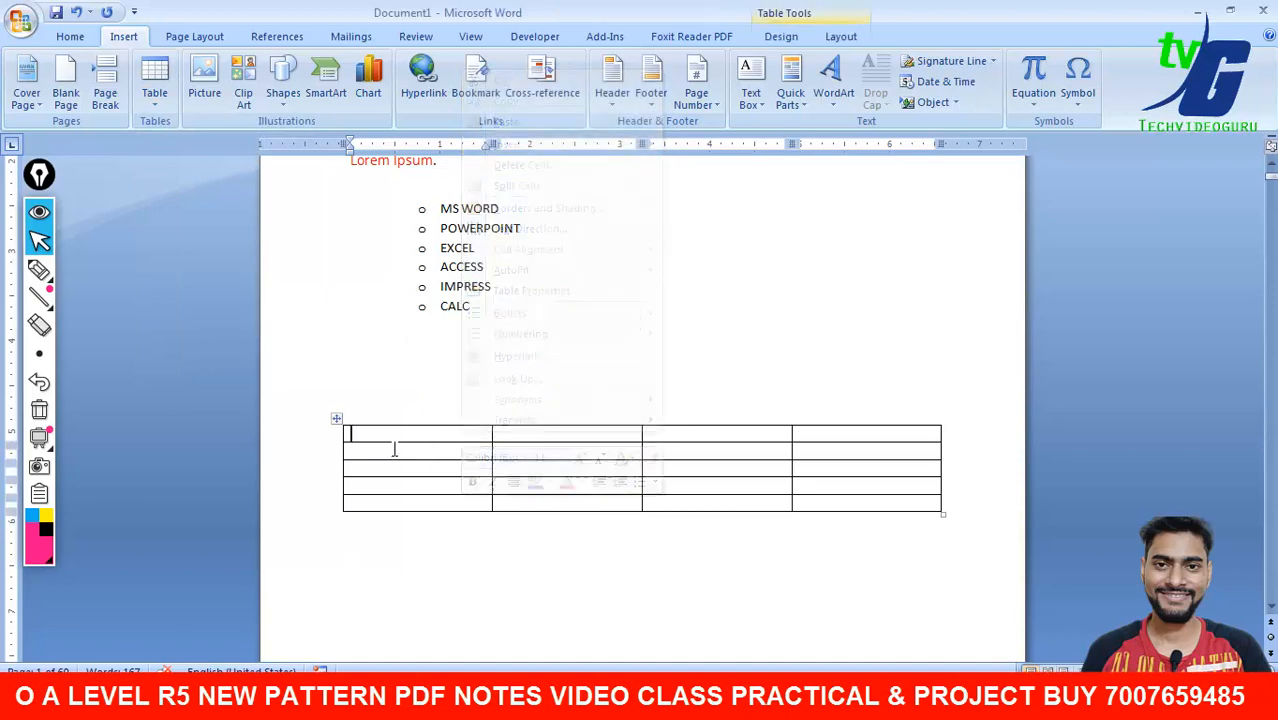
click(147, 100)
mouse_move(221, 373)
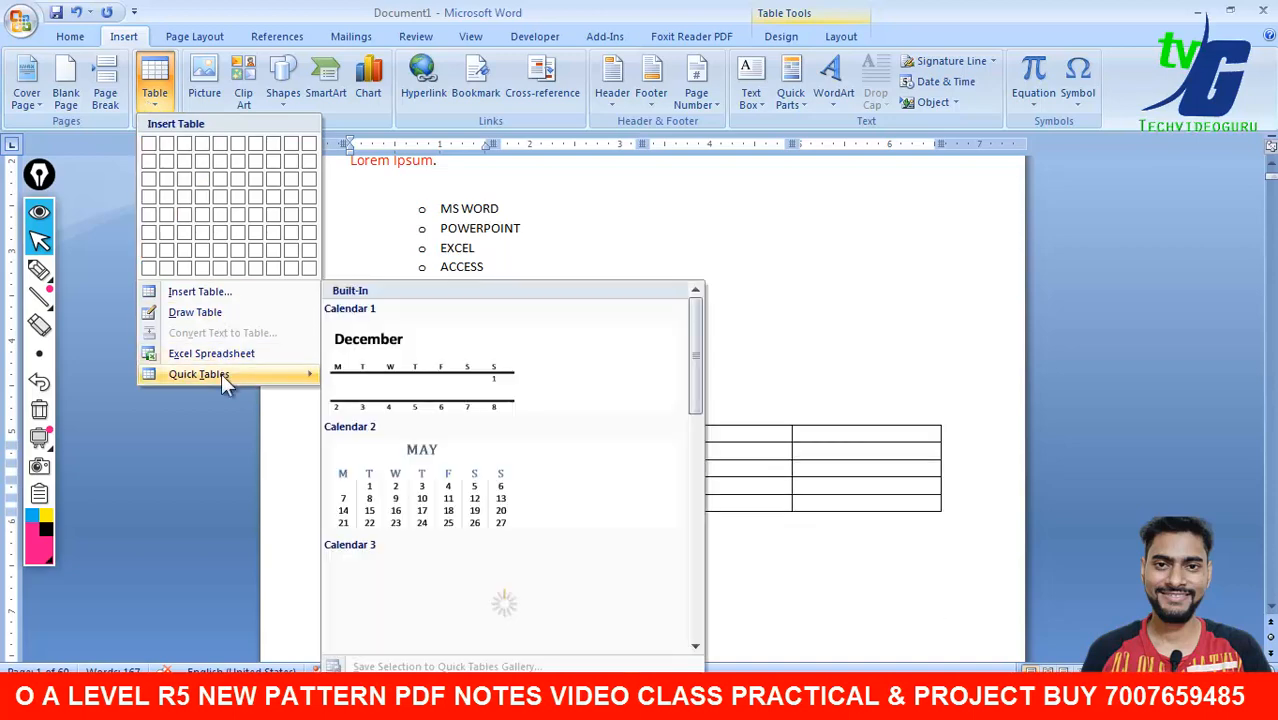
click(895, 460)
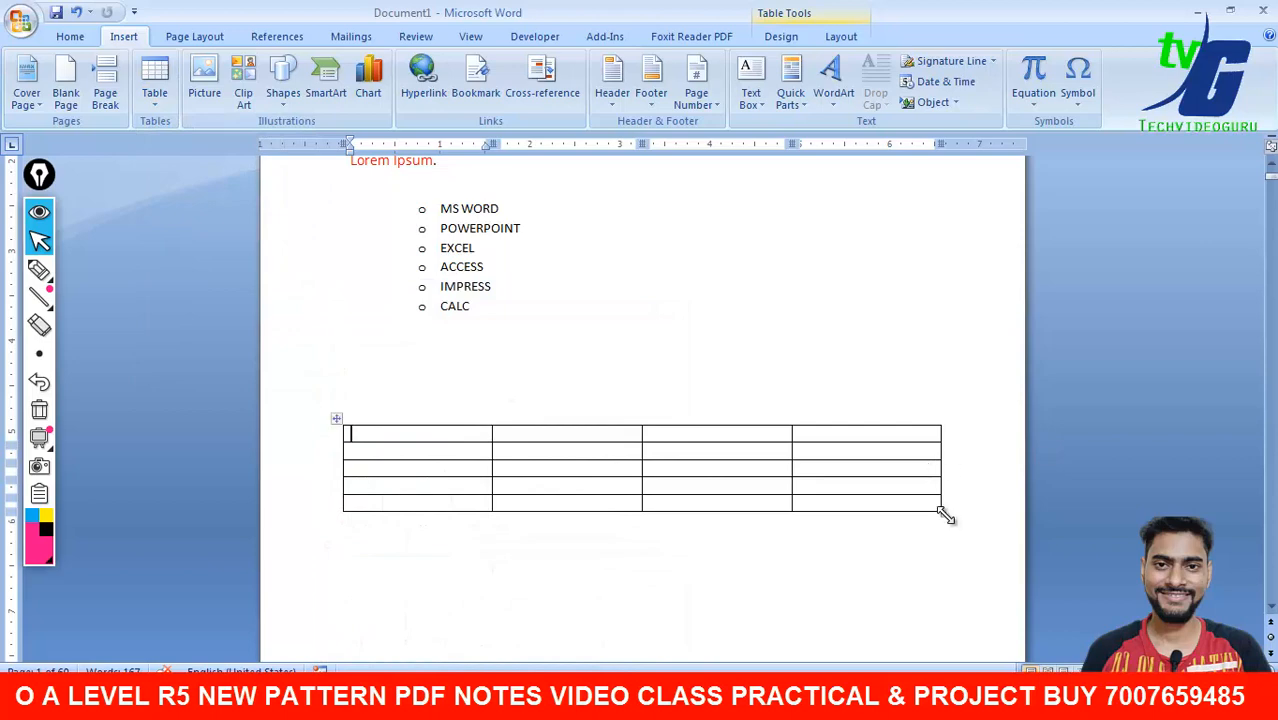
Step: Enlarge the table downward to make its rows taller and enter ROLL NO in the first header cell
drag(944, 513, 946, 593)
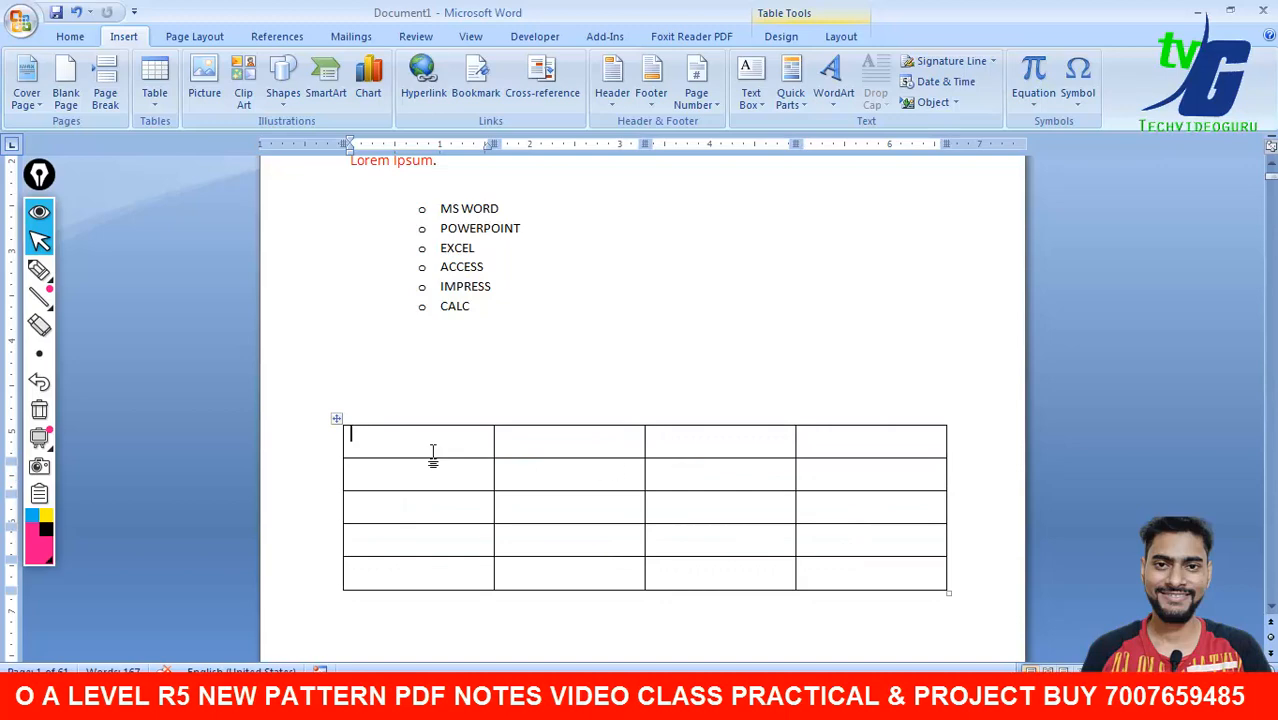
text(ROLL NO)
key(Tab)
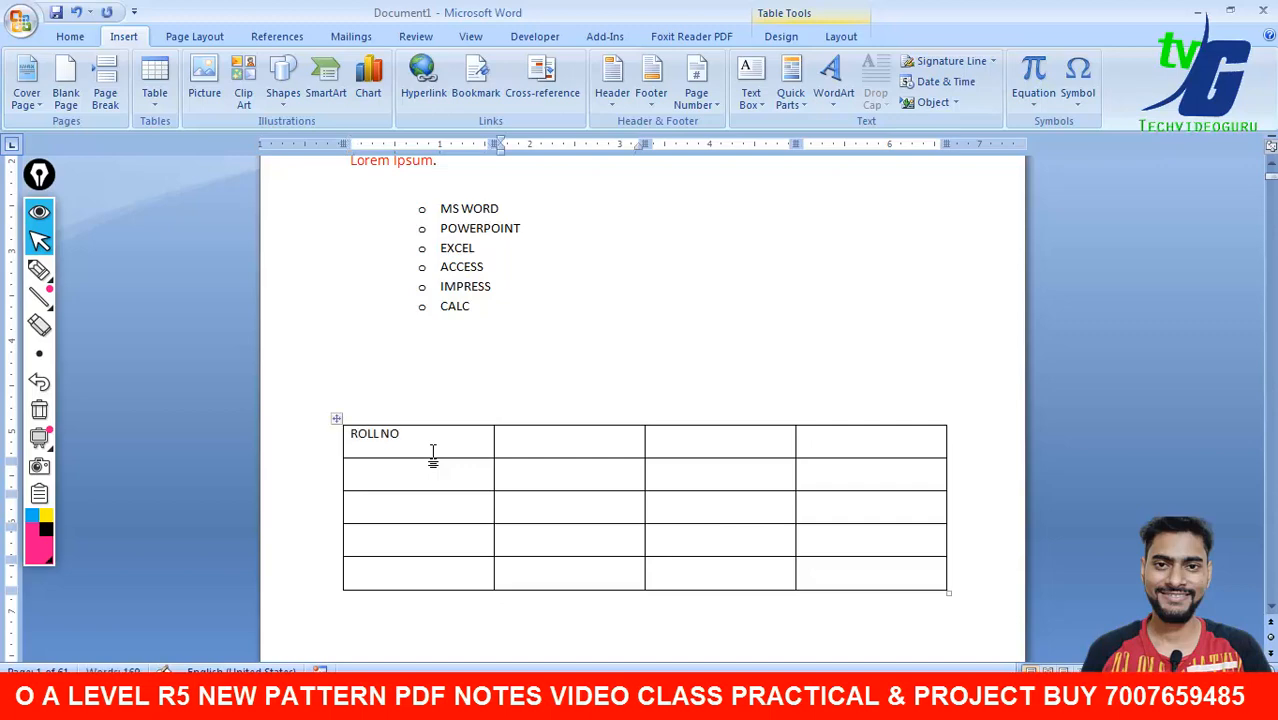
key(Right)
key(Left)
key(Down)
key(Left)
key(Up)
key(Down)
key(Right)
key(Up)
Step: Enter the headings NAME, COURSE and LANGUAGE in the remaining cells of the table's first row
click(805, 446)
click(570, 447)
text(NAME)
key(Tab)
text(CA)
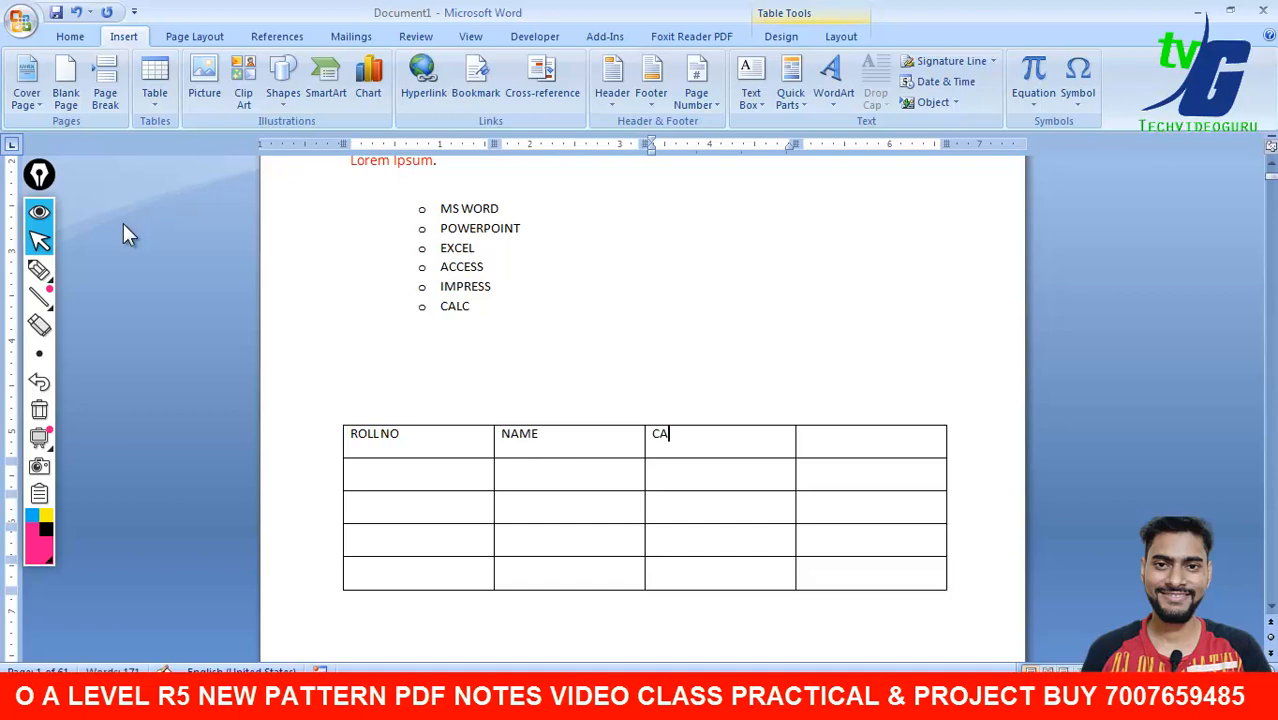
key(BackSpace)
text(OURSE)
key(Tab)
text(LA)
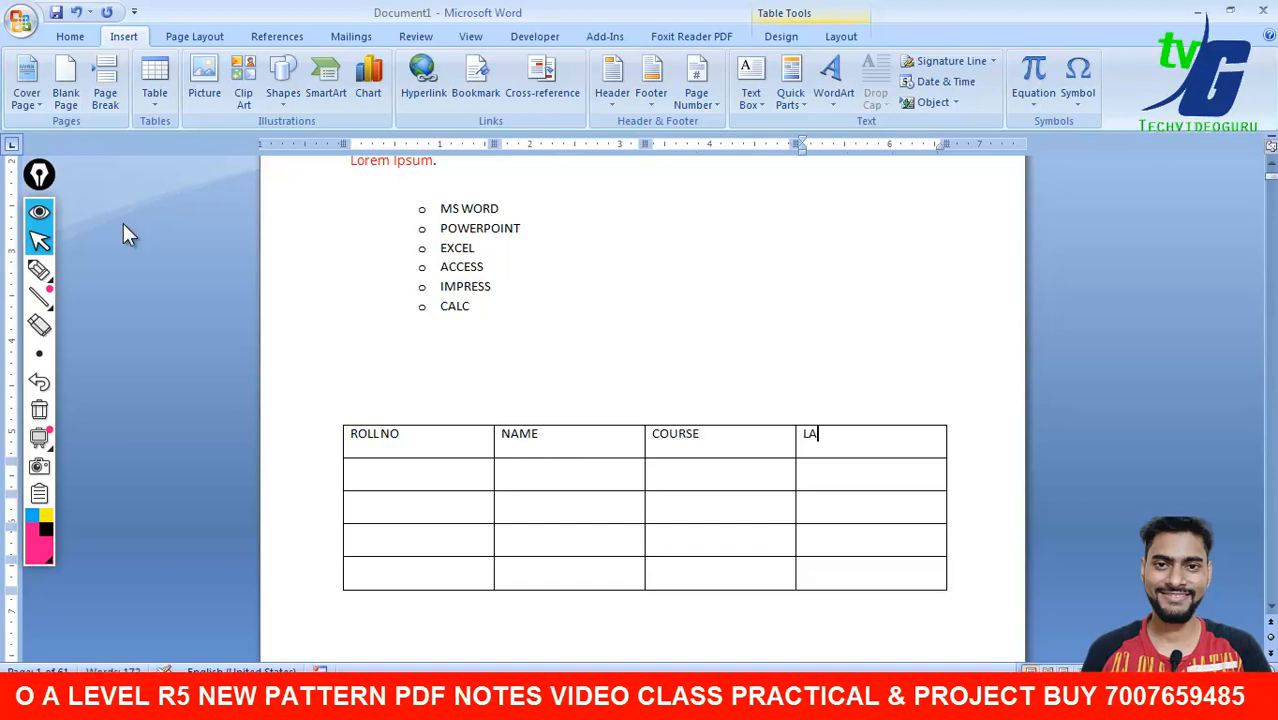
text(NGUAGE)
Step: Make the four headings in the table's first row bold and centred
drag(905, 437, 365, 425)
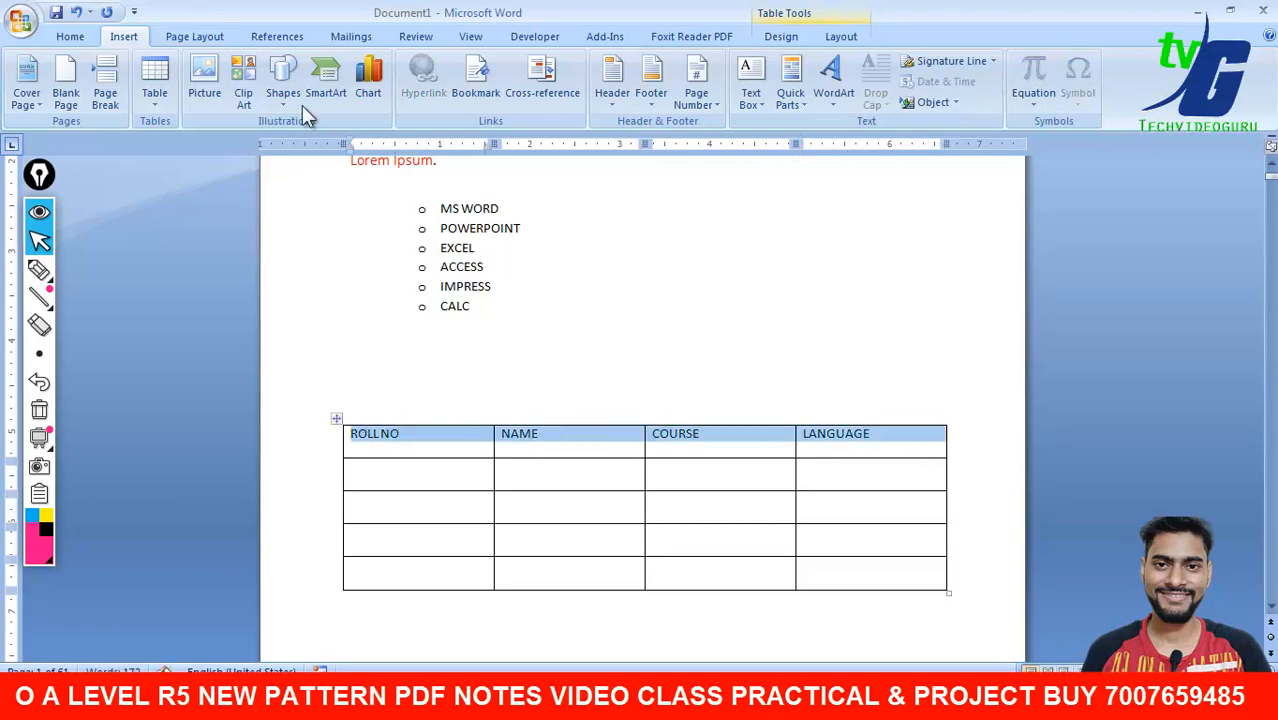
click(70, 36)
click(163, 97)
click(432, 99)
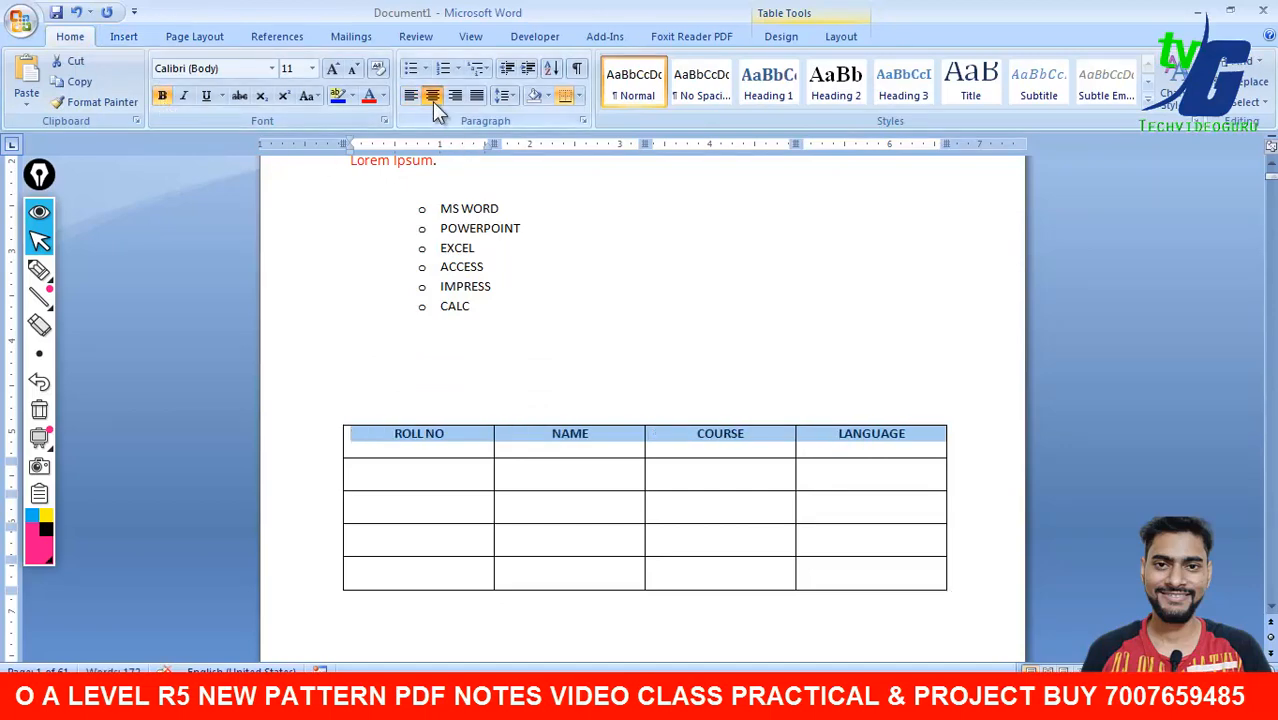
Step: Underline the four headings in the table's first row with a single line
click(221, 97)
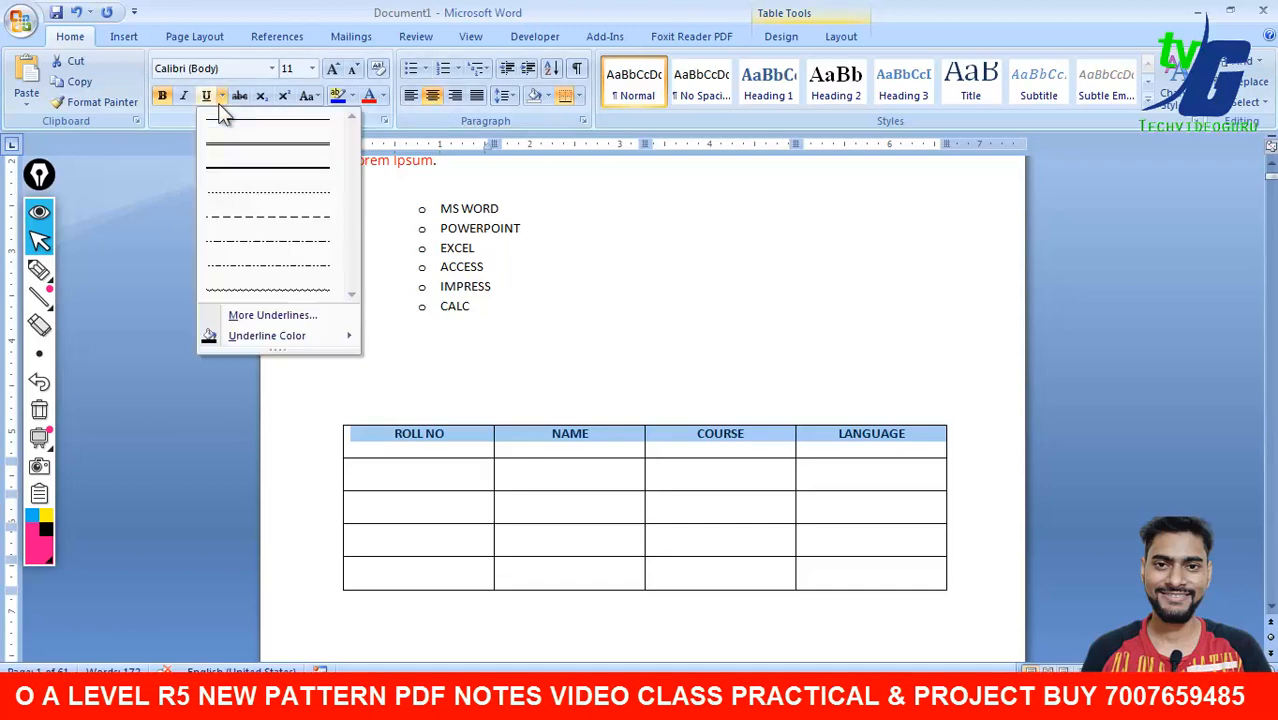
click(206, 97)
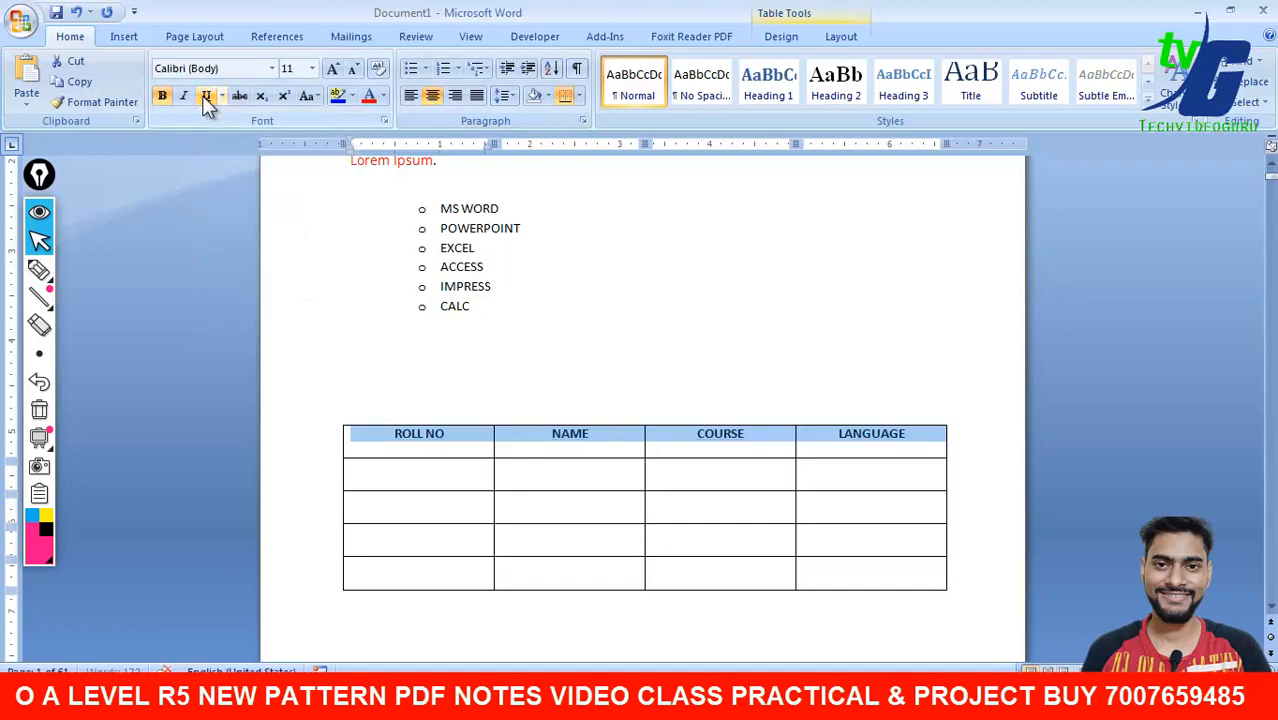
click(221, 97)
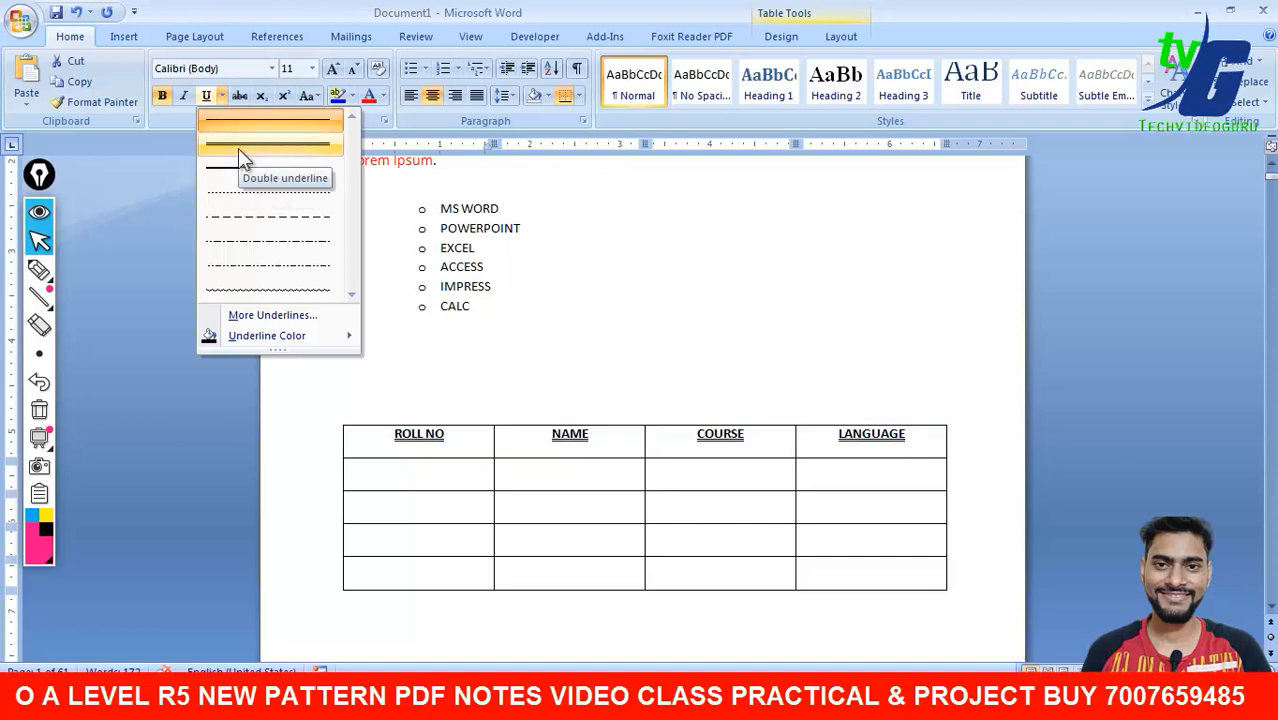
click(252, 121)
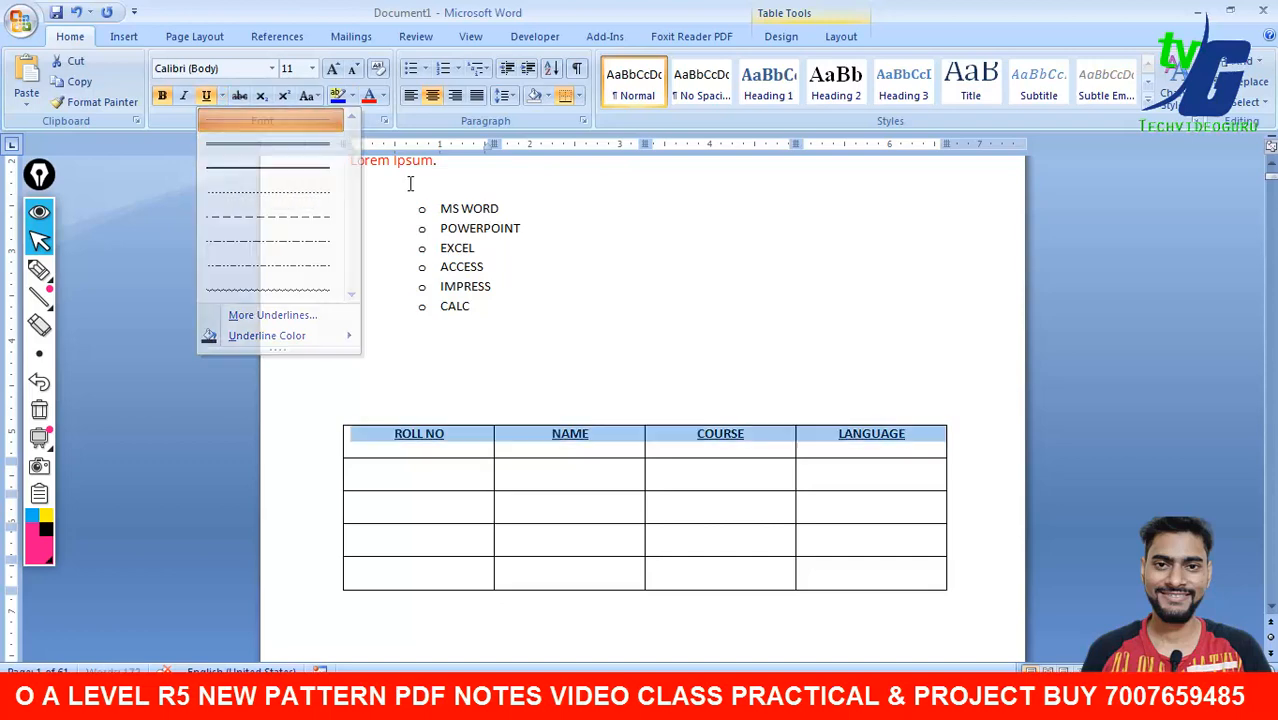
click(1116, 395)
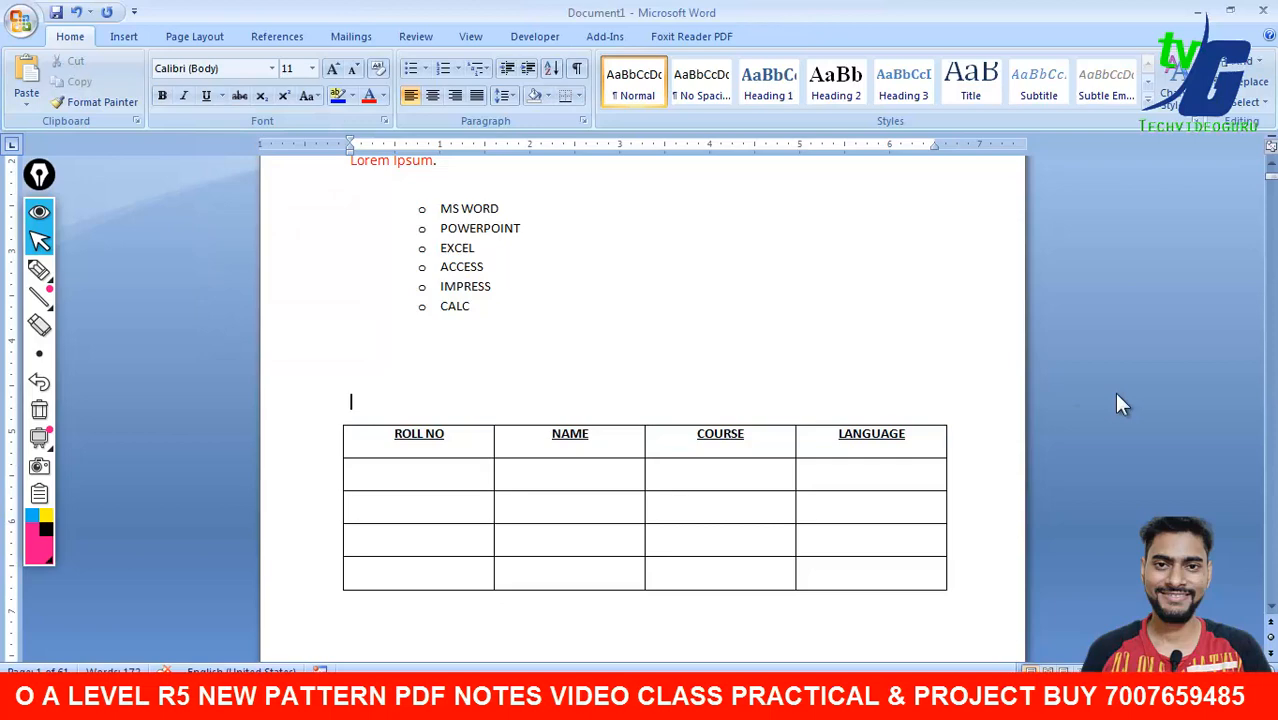
Step: Number the four rows below the headings 1. to 4. in the ROLL NO column
click(382, 470)
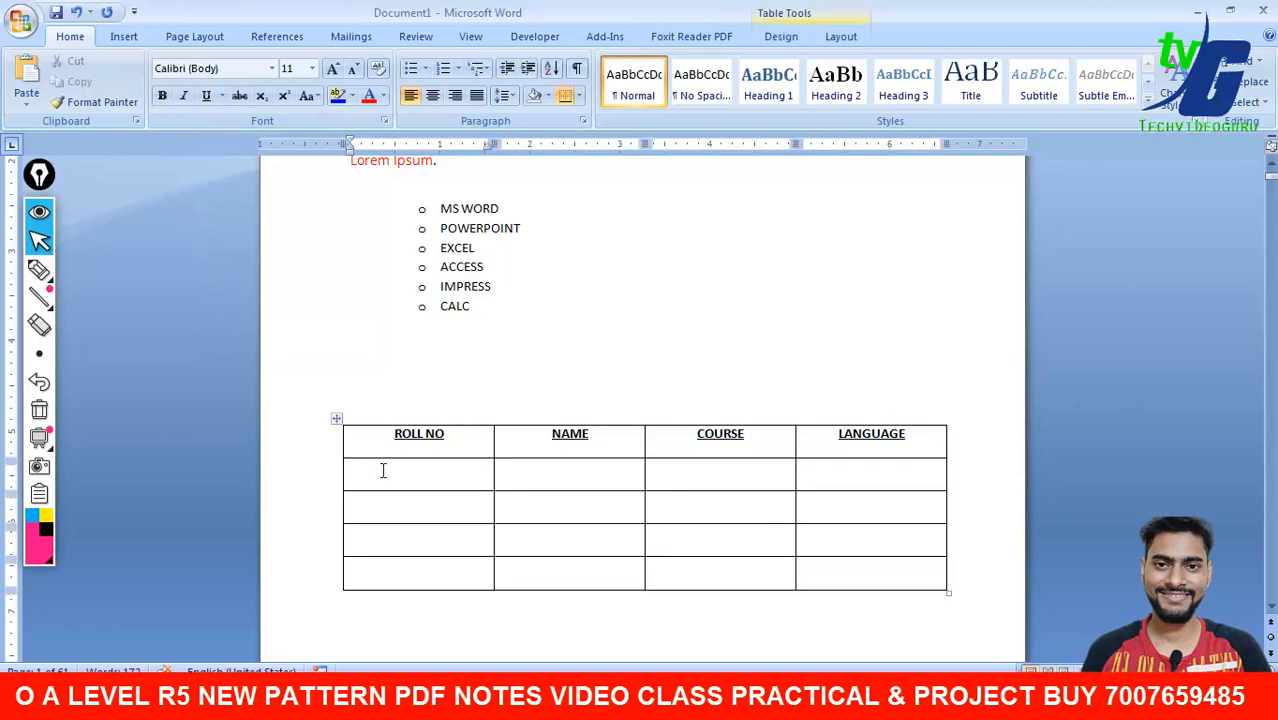
text(1.)
key(Down)
text(2.)
key(Down)
text(3.)
key(Down)
text(4.)
Step: Enter the four students' first names in the NAME column, one in each numbered row
click(539, 469)
text(RAMESH)
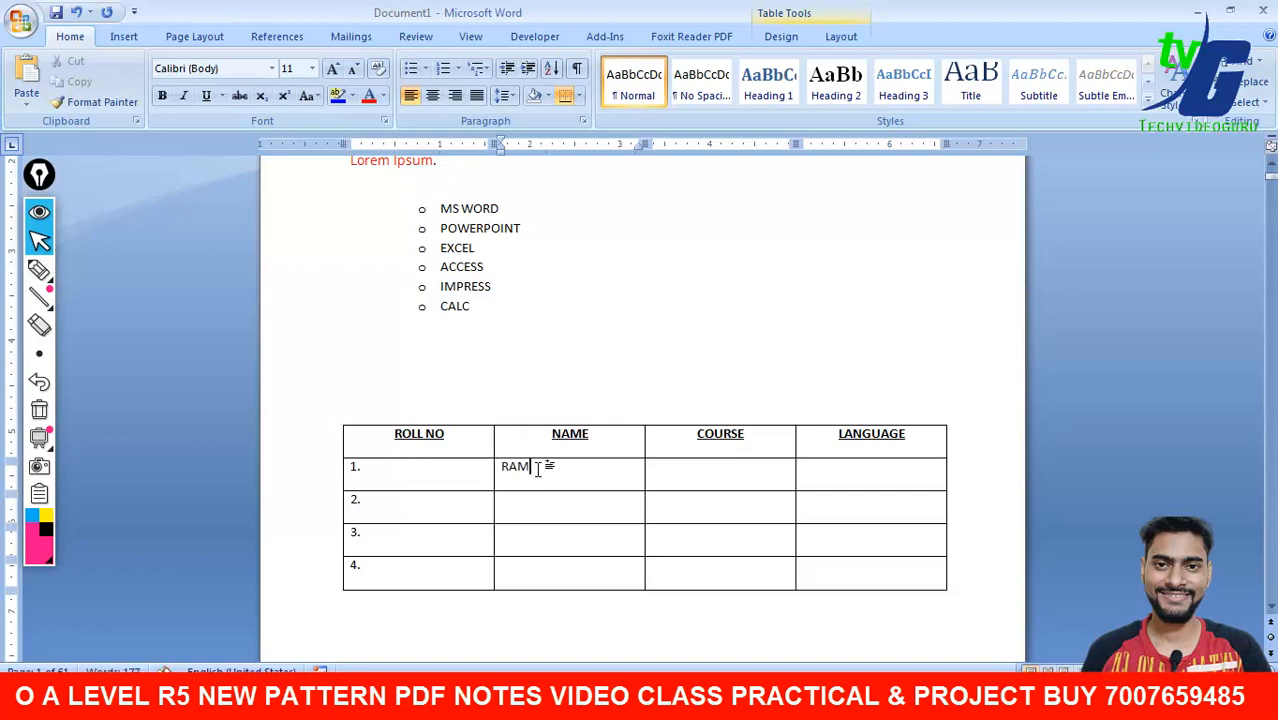
key(Down)
text(TILAK)
key(Down)
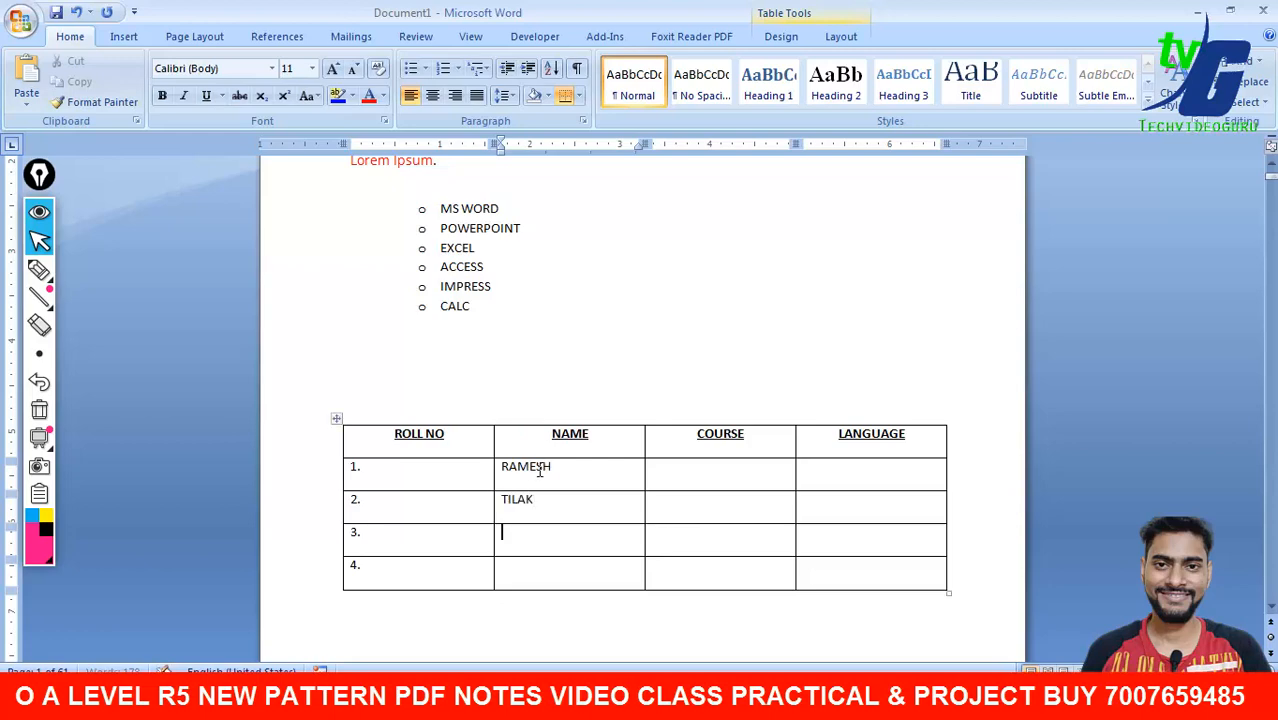
text(SANJAY)
key(Down)
text(RAJEEV)
key(Tab)
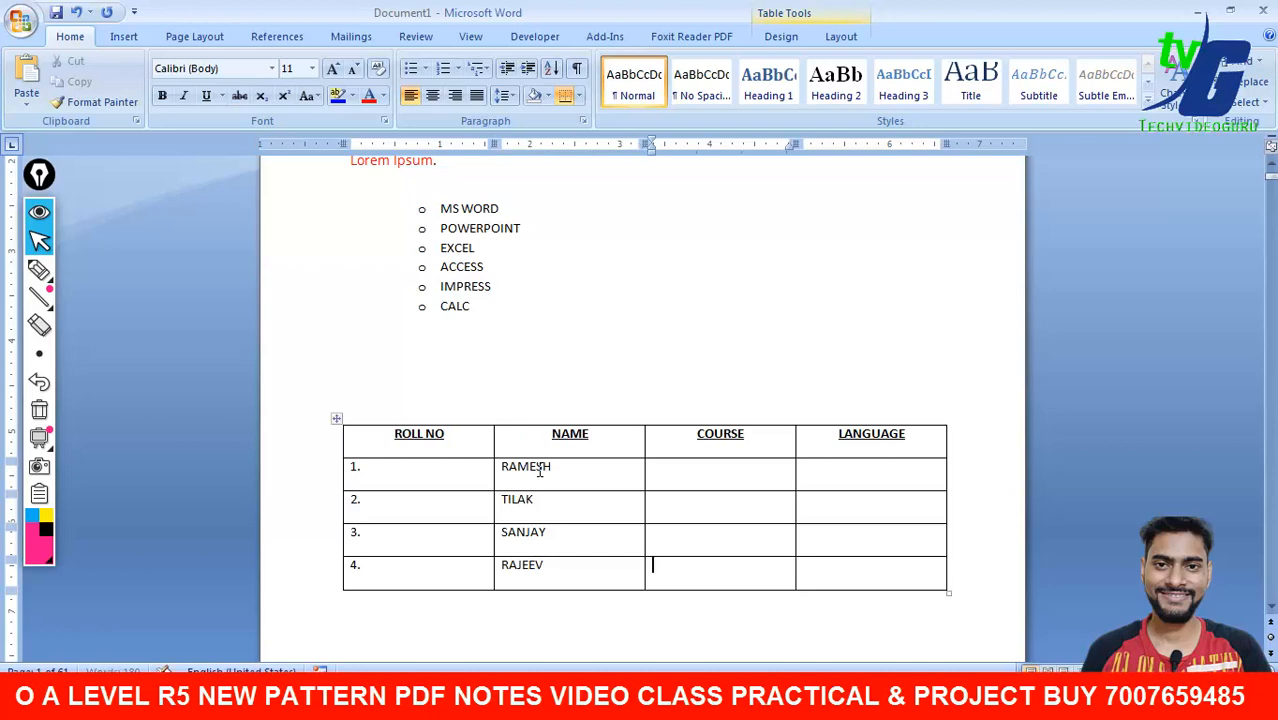
Step: Fill the COURSE column with O LEVEL, CCC, ECC and A LEVEL for rows 1 to 4
click(705, 463)
text(O LEVEL)
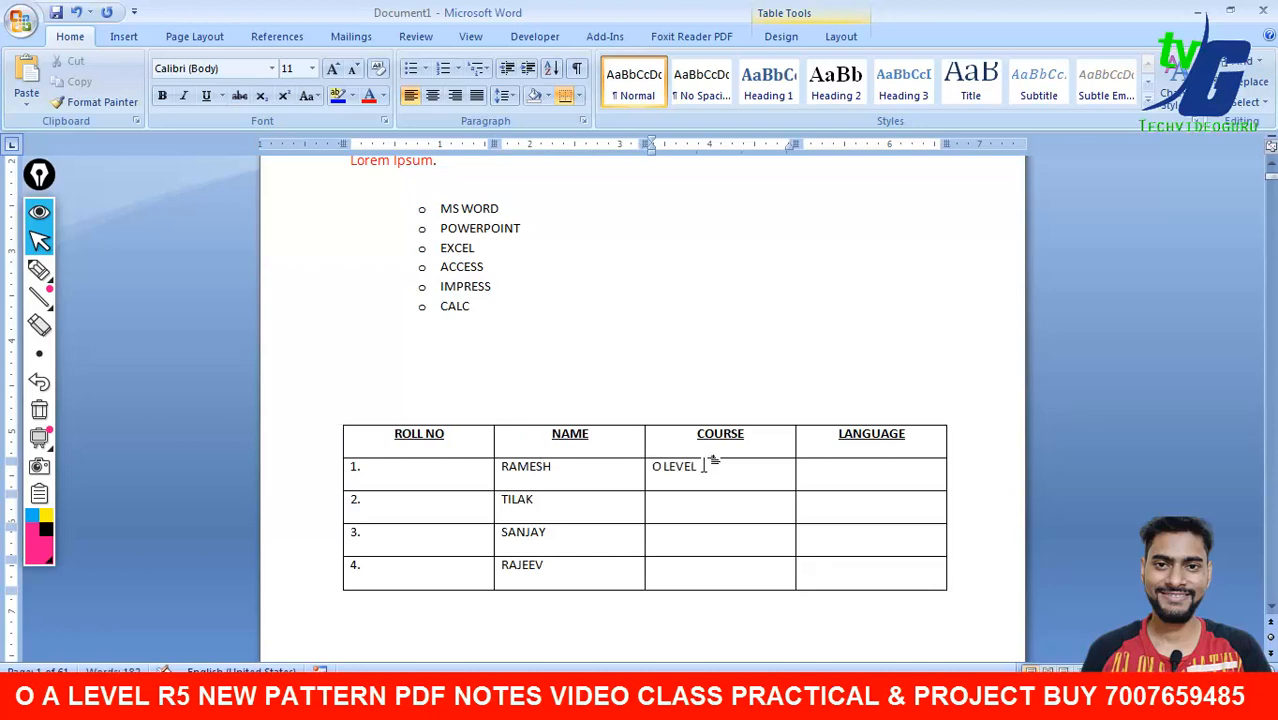
key(Down)
text(CCC)
key(Down)
text(ECC)
key(Down)
text(A KEVEL;)
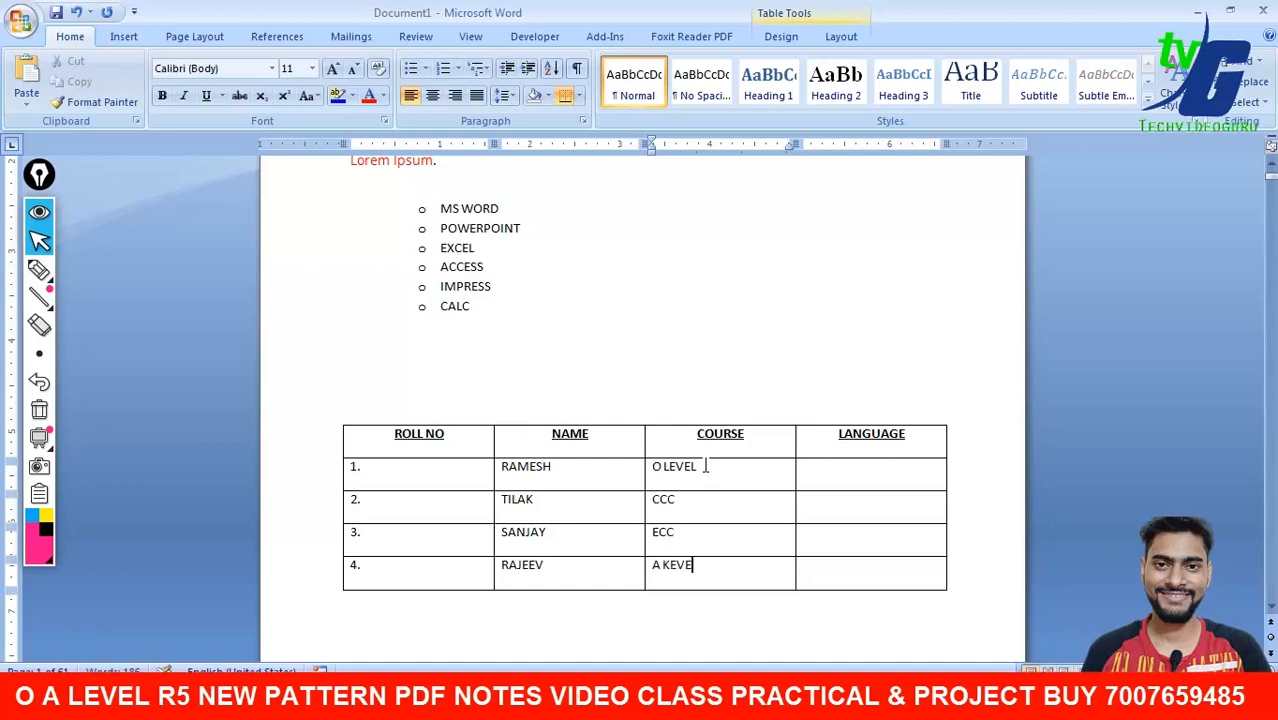
key(BackSpace)
key(BackSpace)
key(BackSpace)
key(BackSpace)
key(BackSpace)
key(BackSpace)
text(LEVEL)
Step: Fill the LANGUAGE column with PYTHON, MS OFFICE, INTERNET and DBMS for rows 1 to 4
click(881, 483)
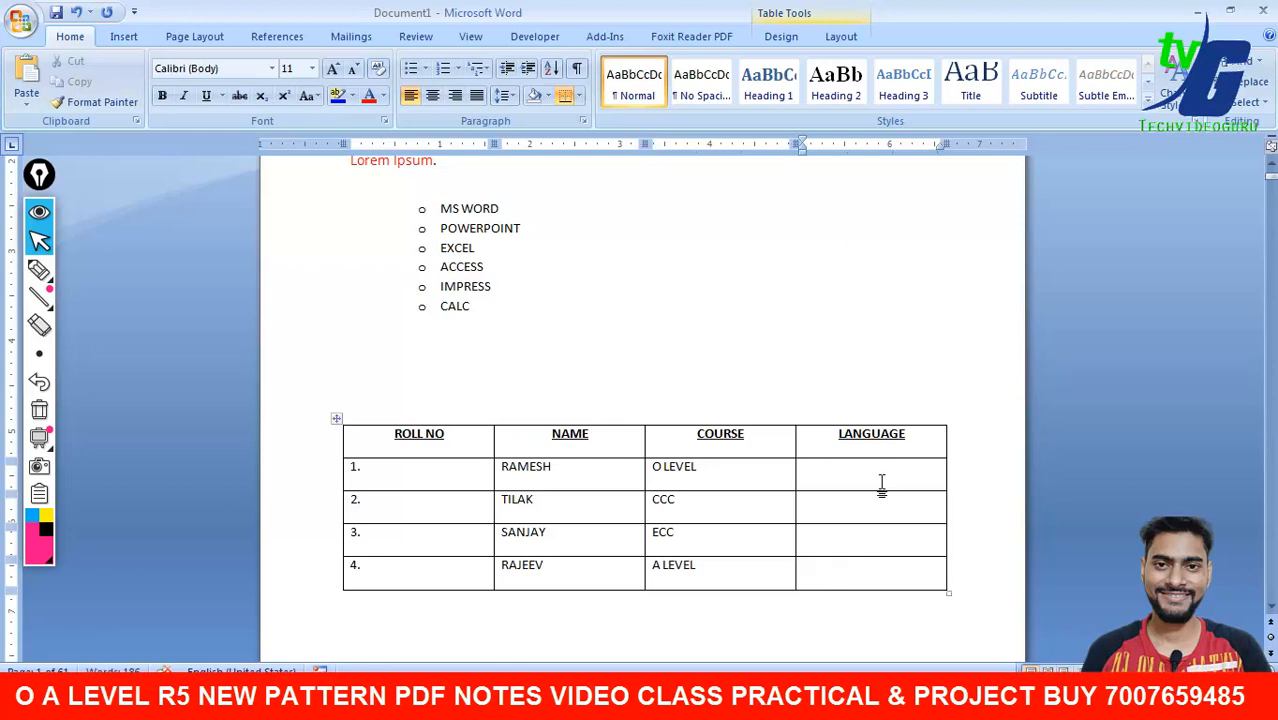
text(PYTHON)
key(Down)
text(MS OFFICE)
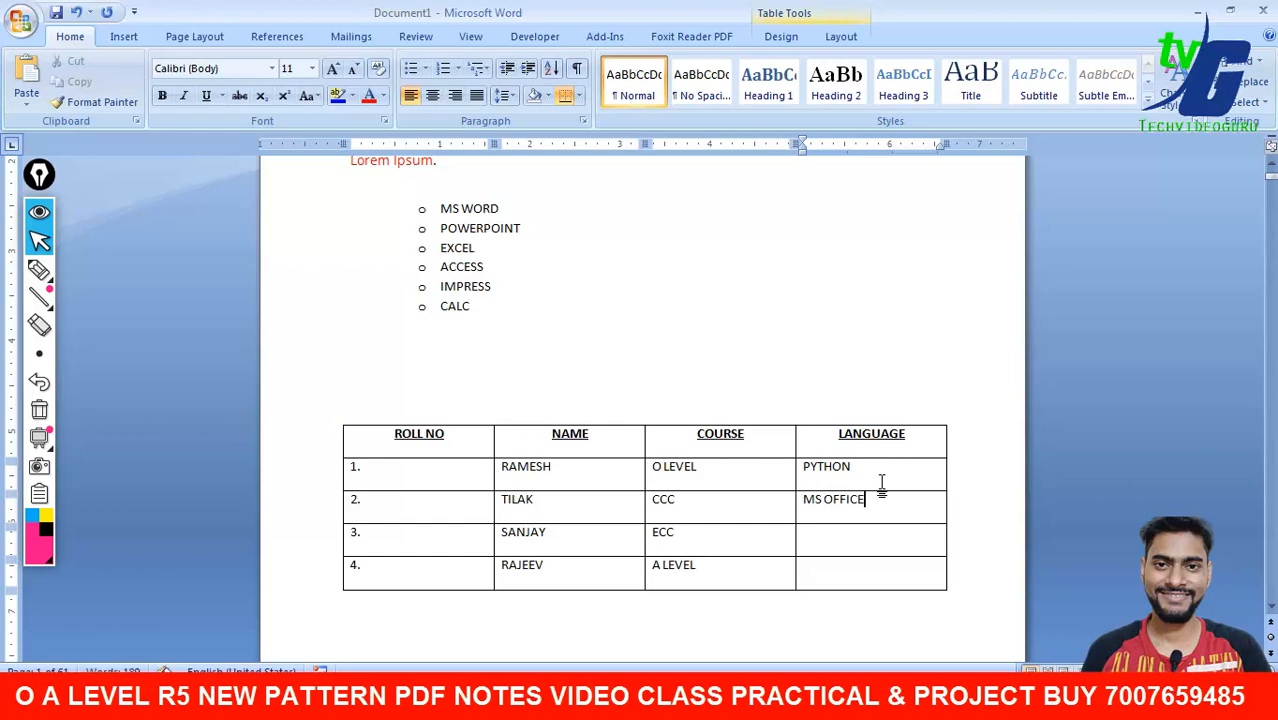
key(Down)
text(INTERNET)
key(Down)
text(DBMS)
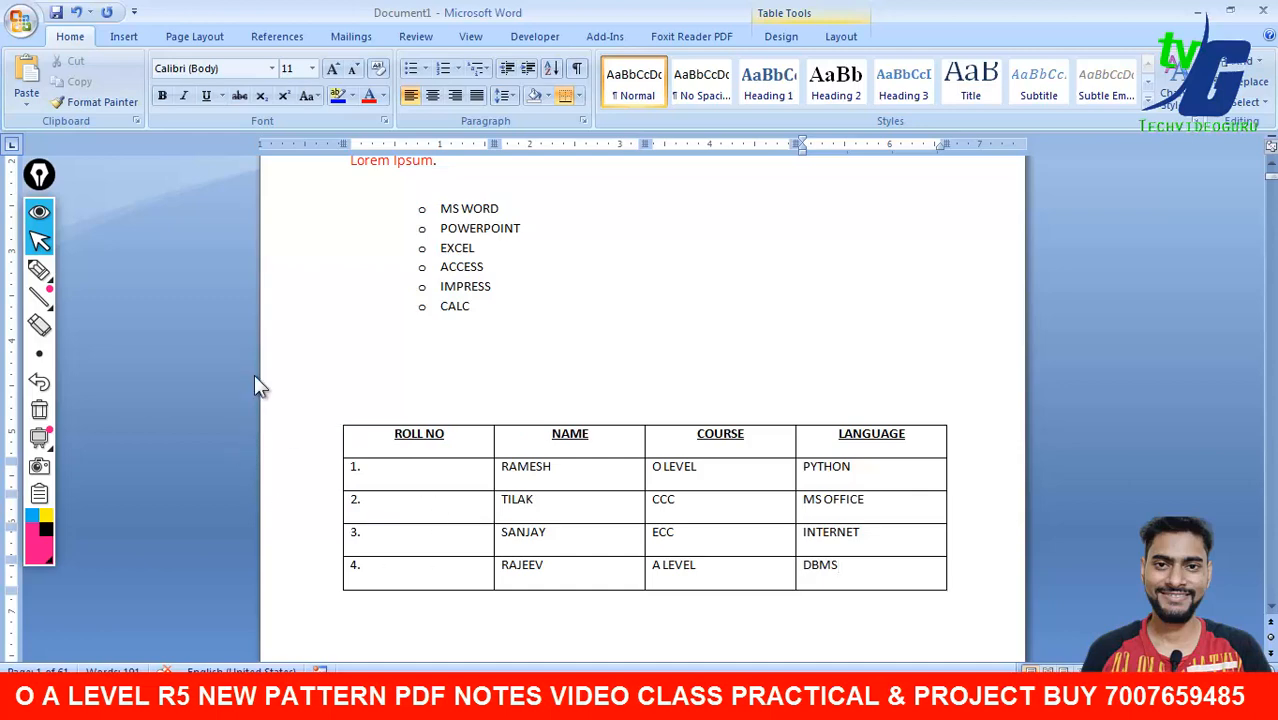
Step: Try centre and right alignment on the four student rows and return them to left alignment
drag(853, 569, 414, 471)
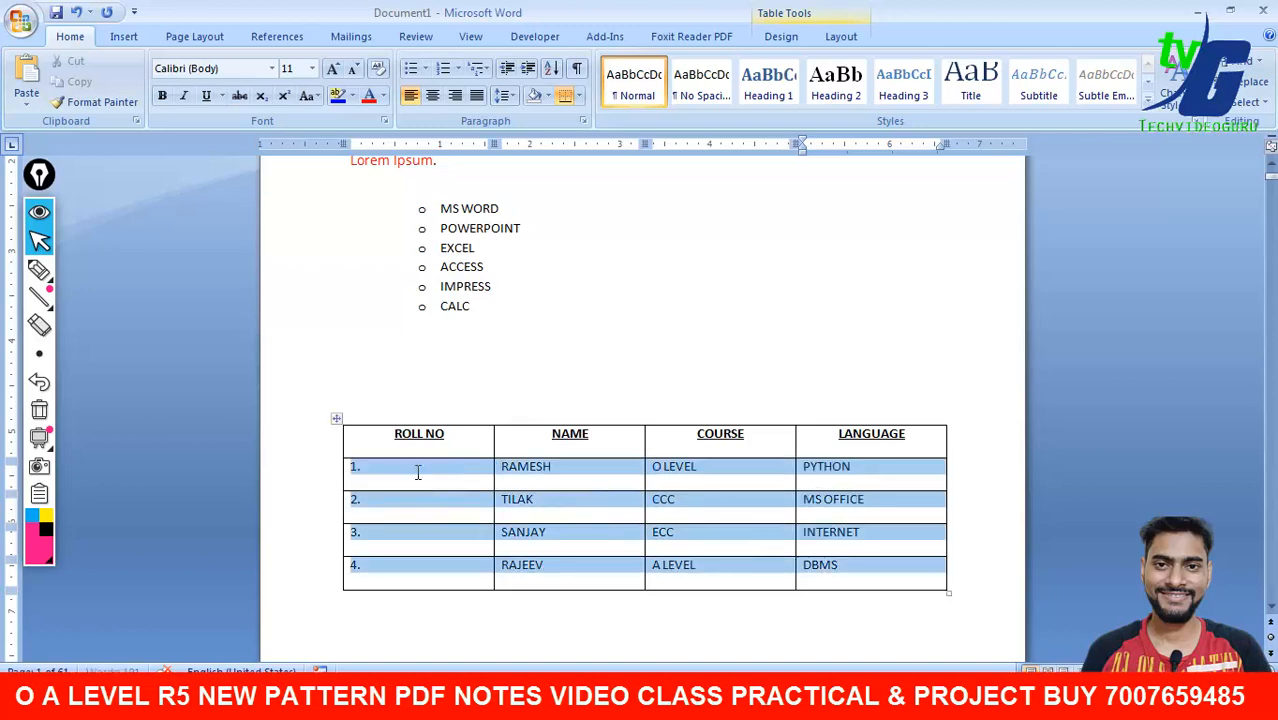
click(434, 103)
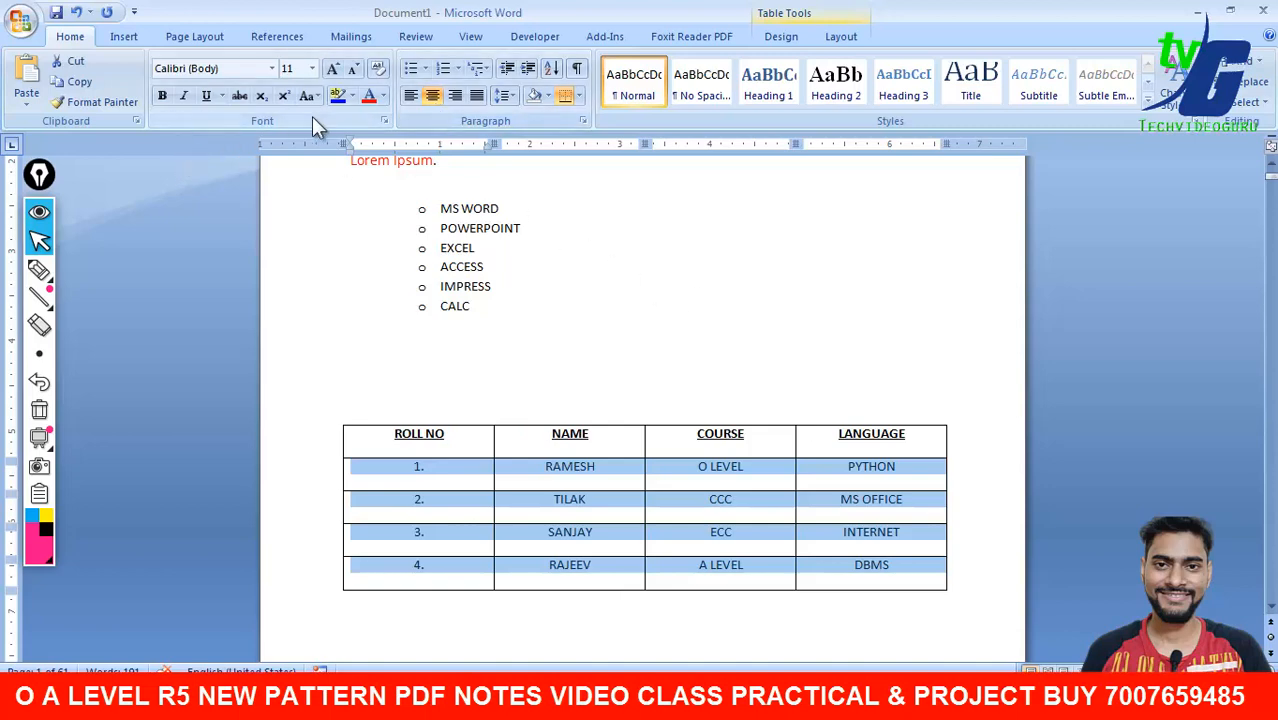
click(457, 95)
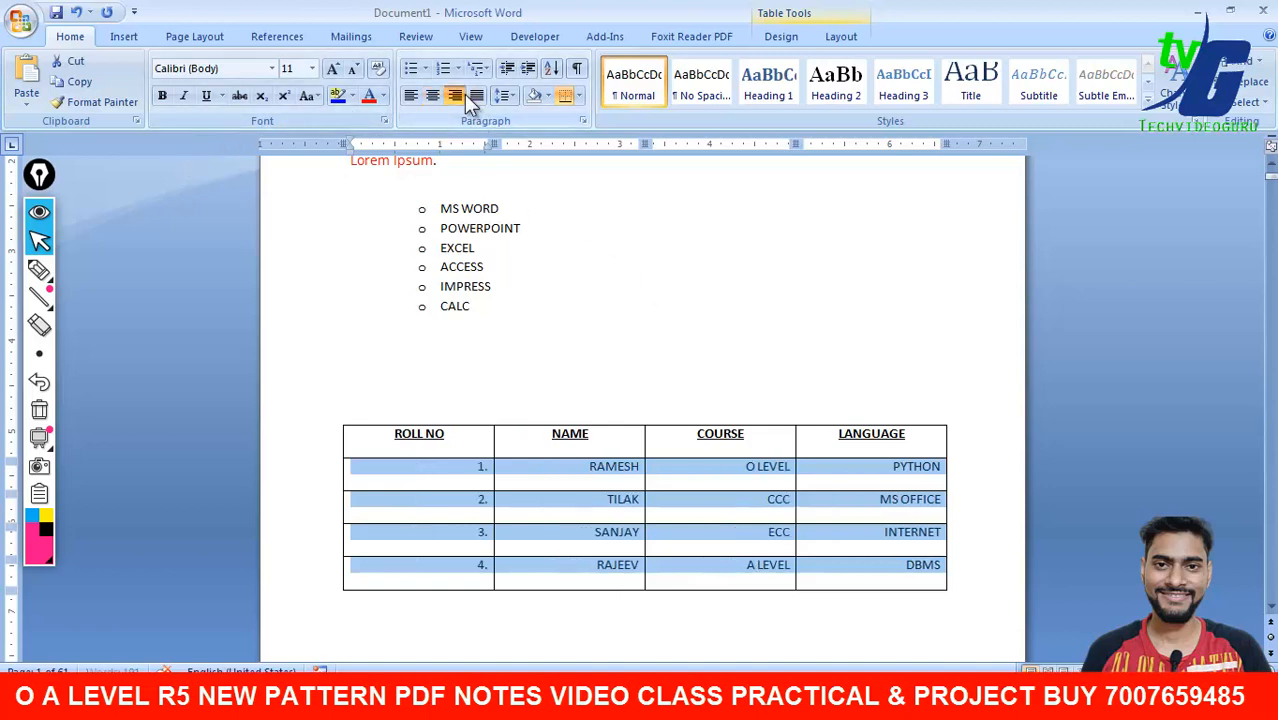
click(410, 98)
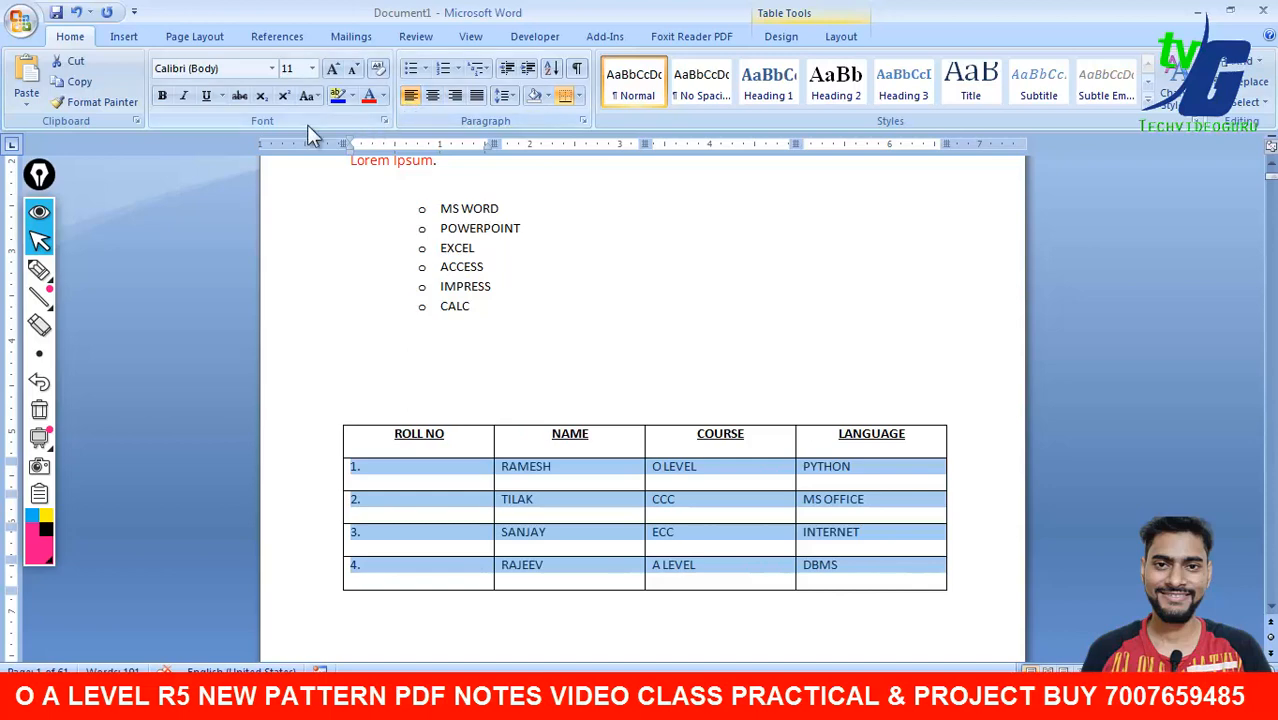
Step: Colour the text of the four student rows red and preview a yellow highlight without applying it
click(383, 94)
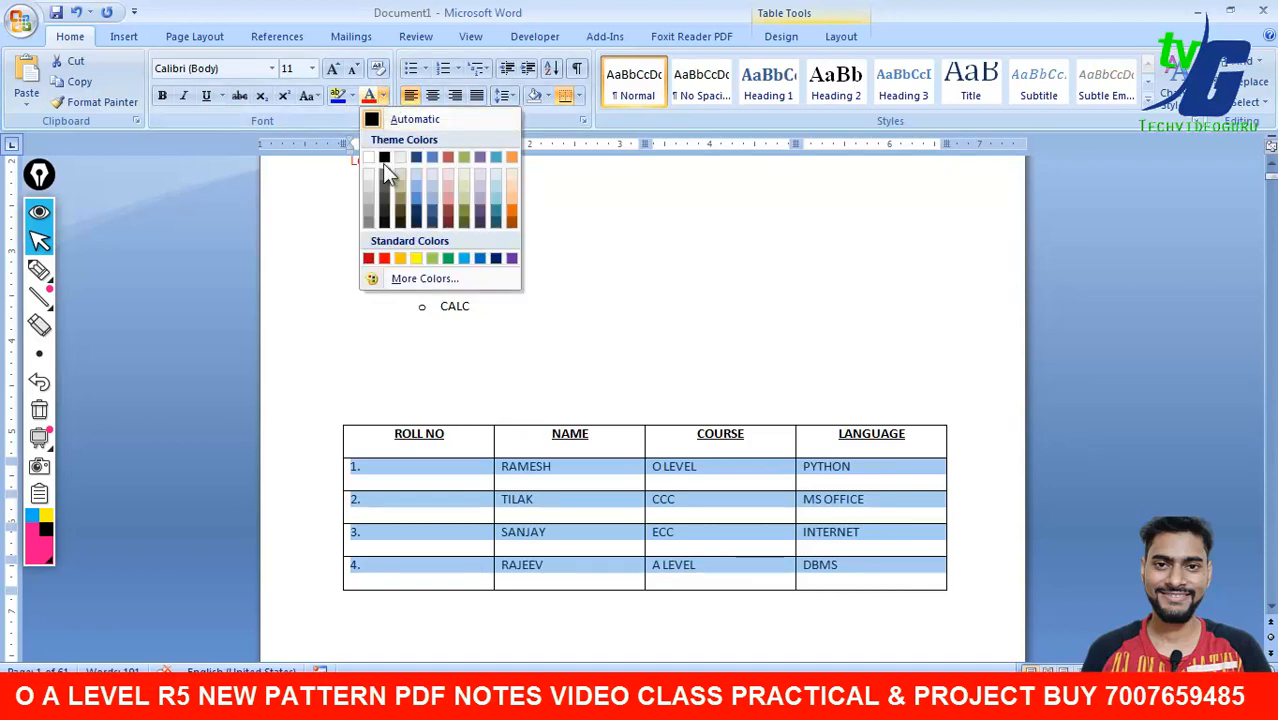
click(384, 259)
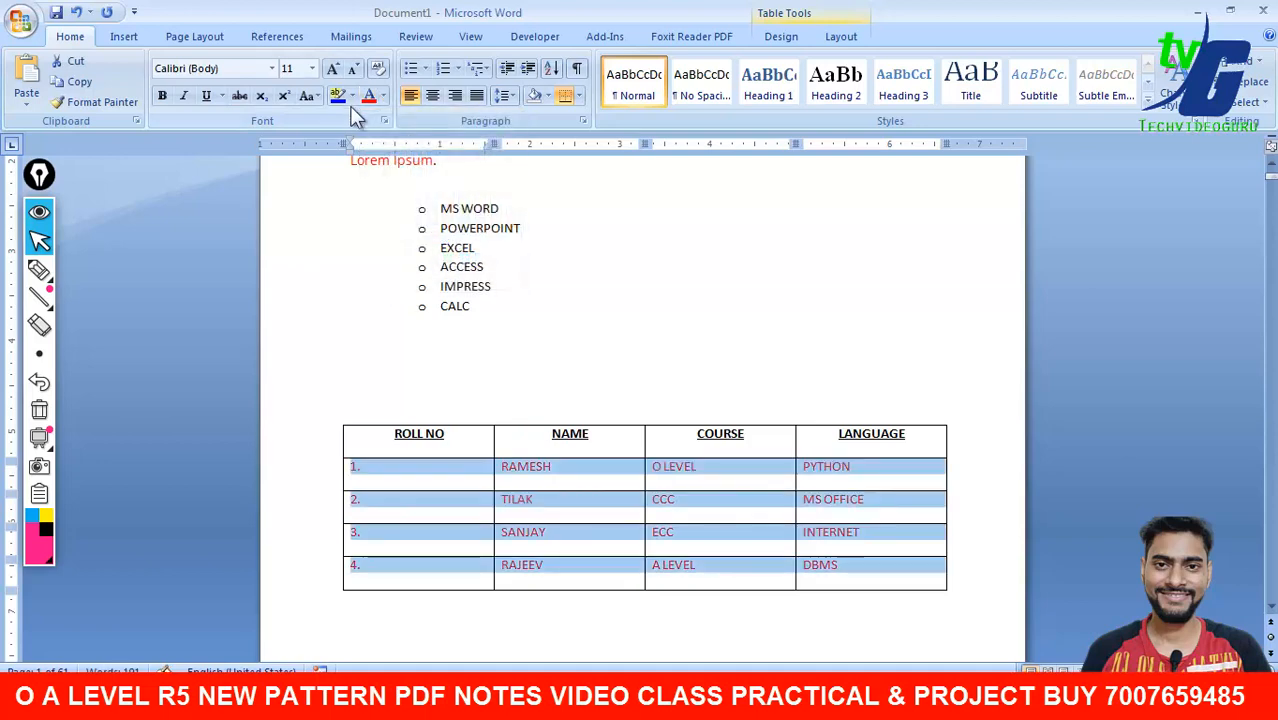
click(352, 95)
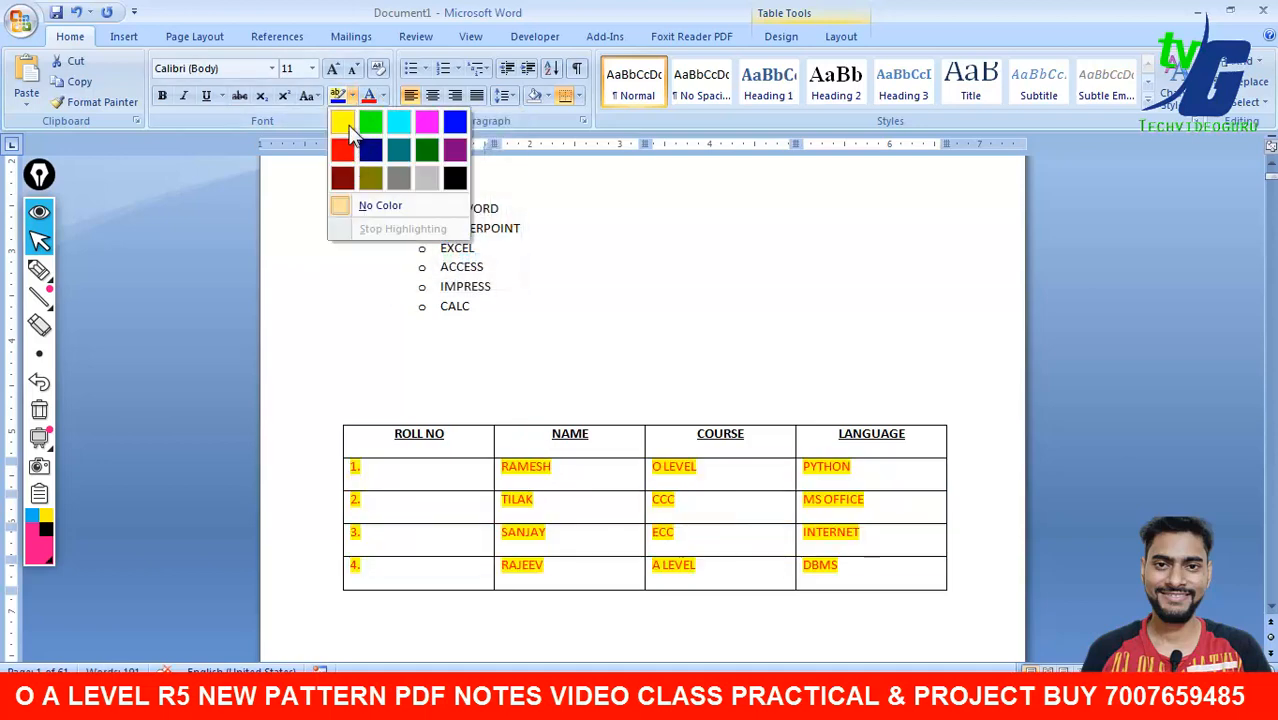
click(608, 308)
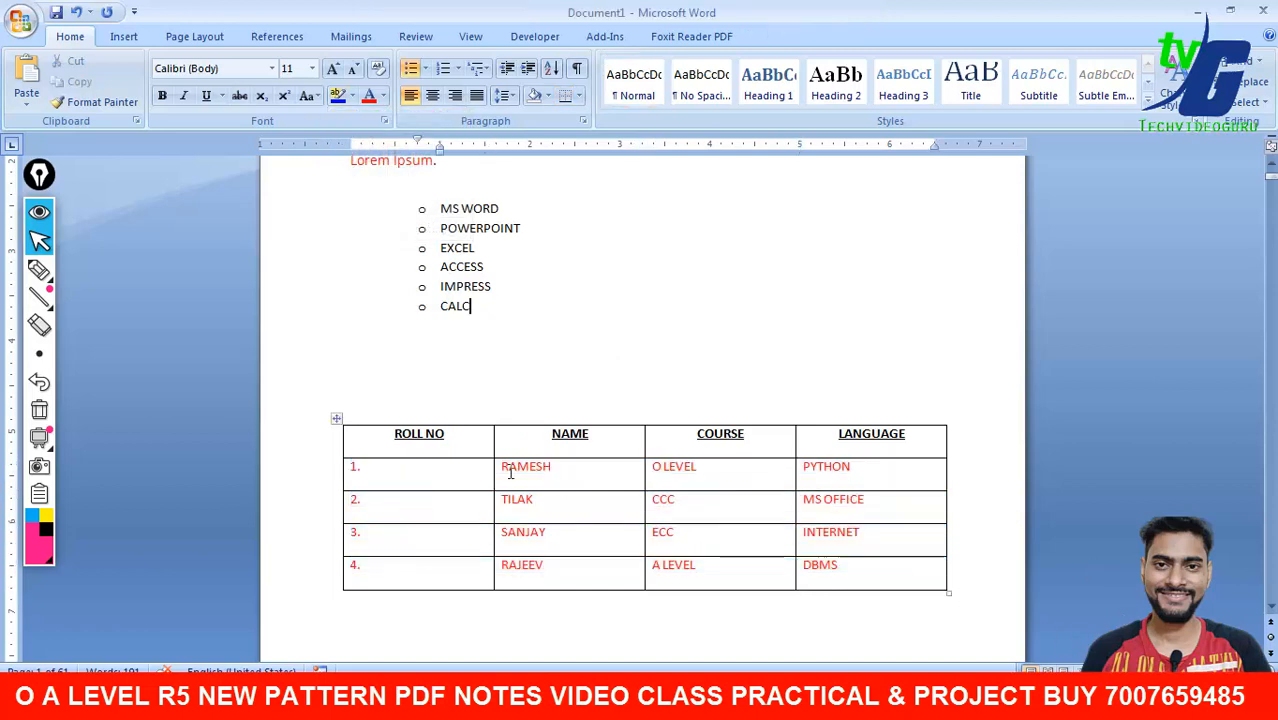
Step: Preview the built-in table styles on the whole student table and keep the plain grid style
click(337, 419)
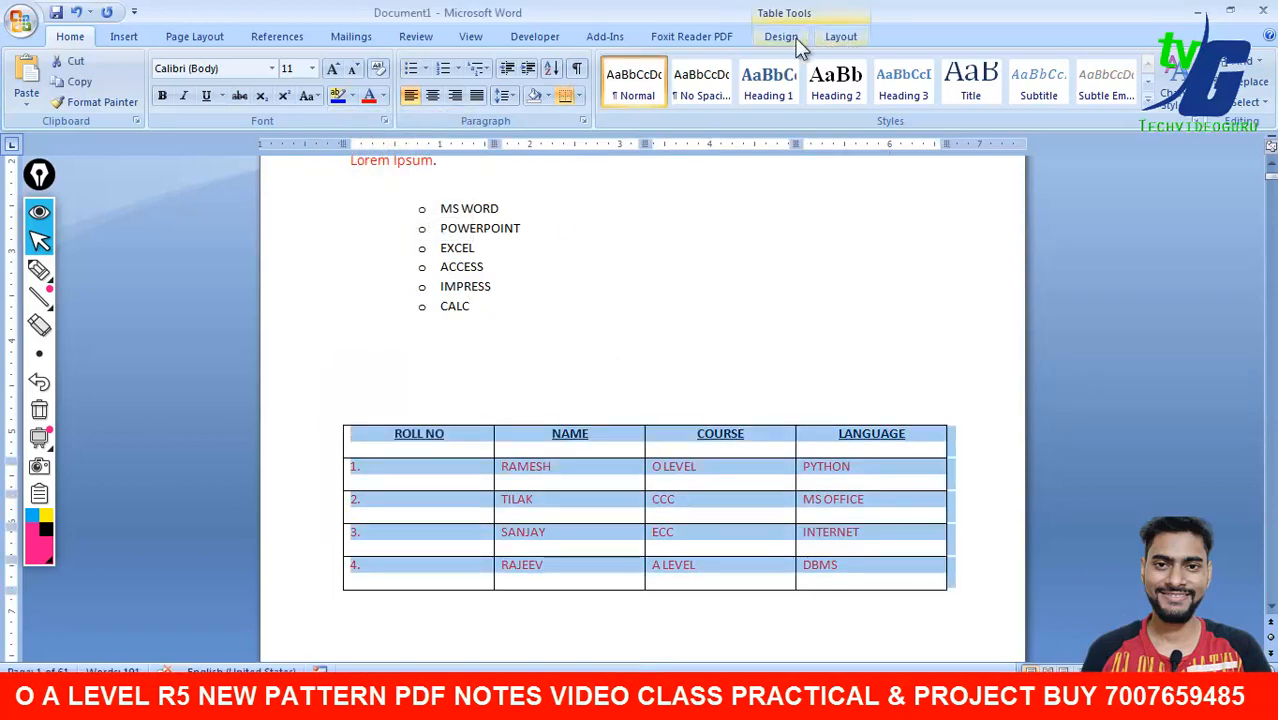
click(338, 419)
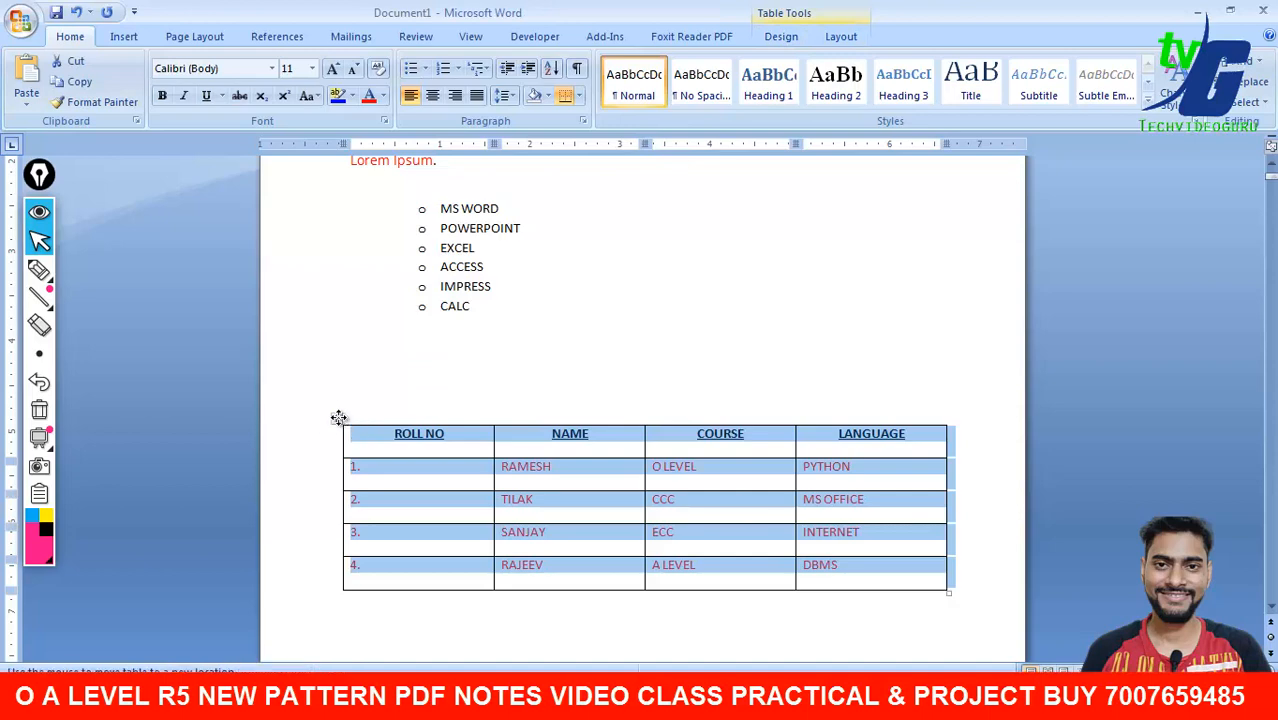
click(786, 40)
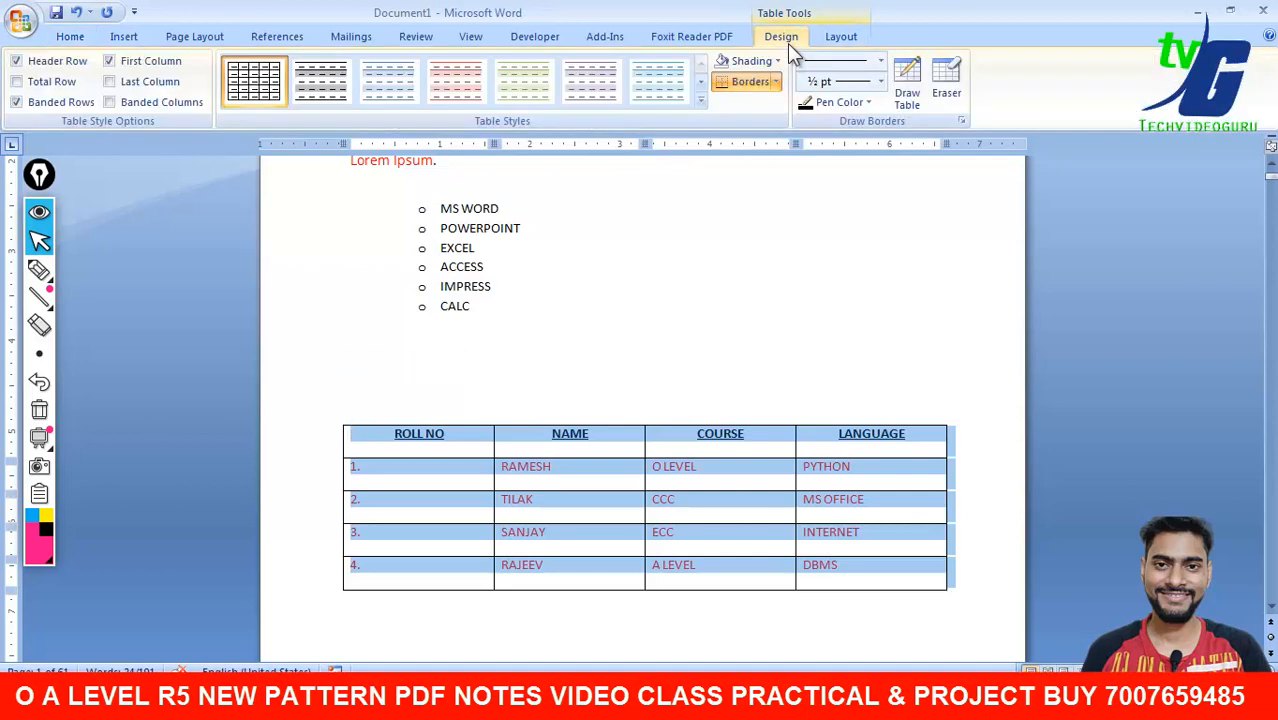
click(701, 100)
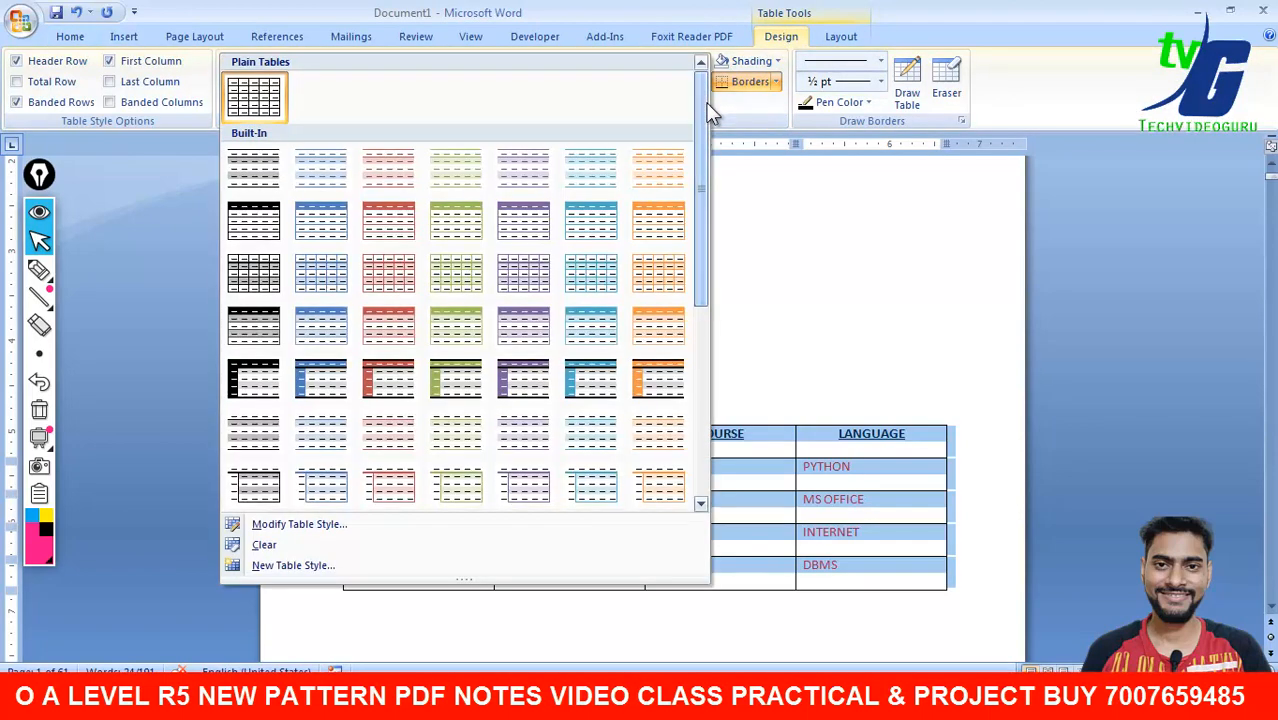
click(784, 45)
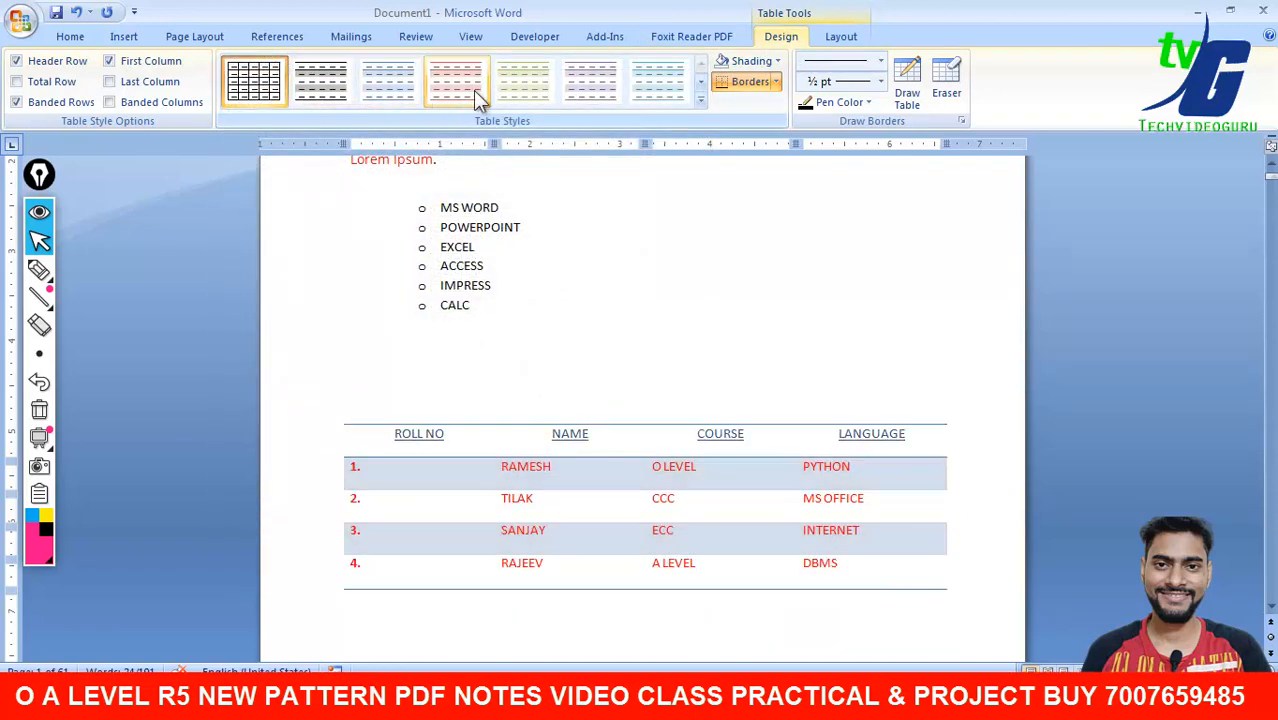
click(701, 83)
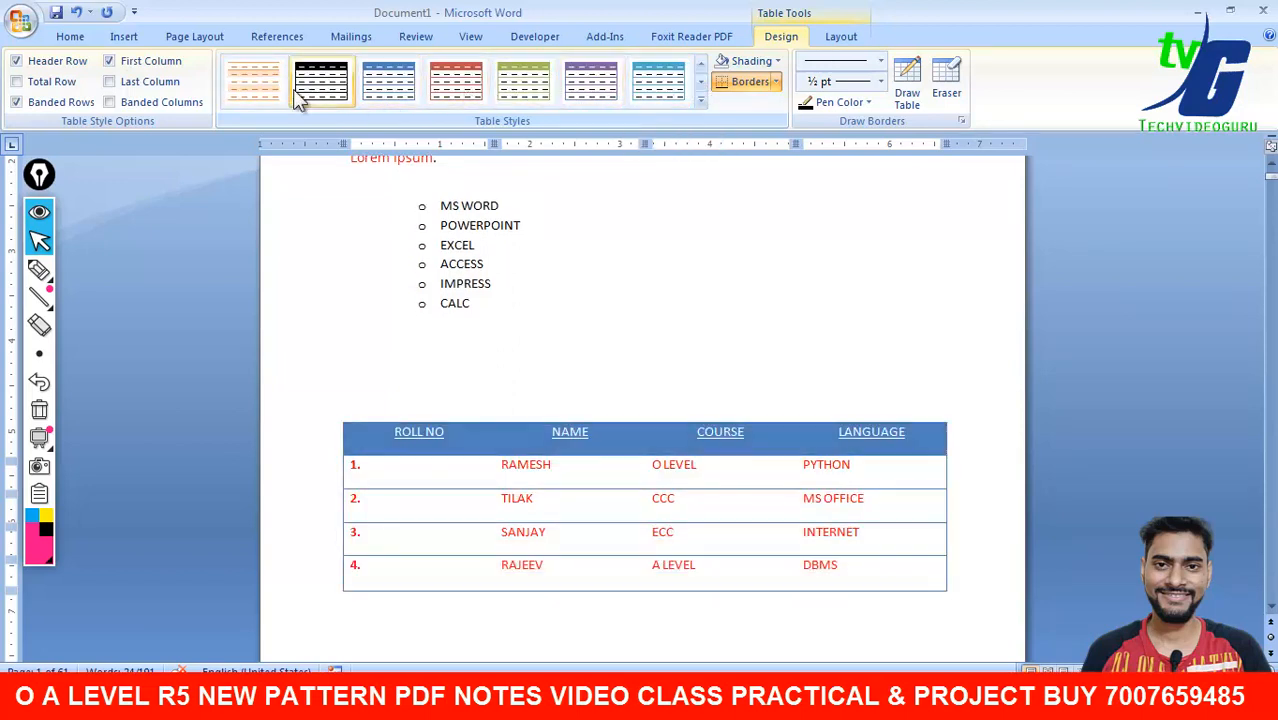
click(701, 100)
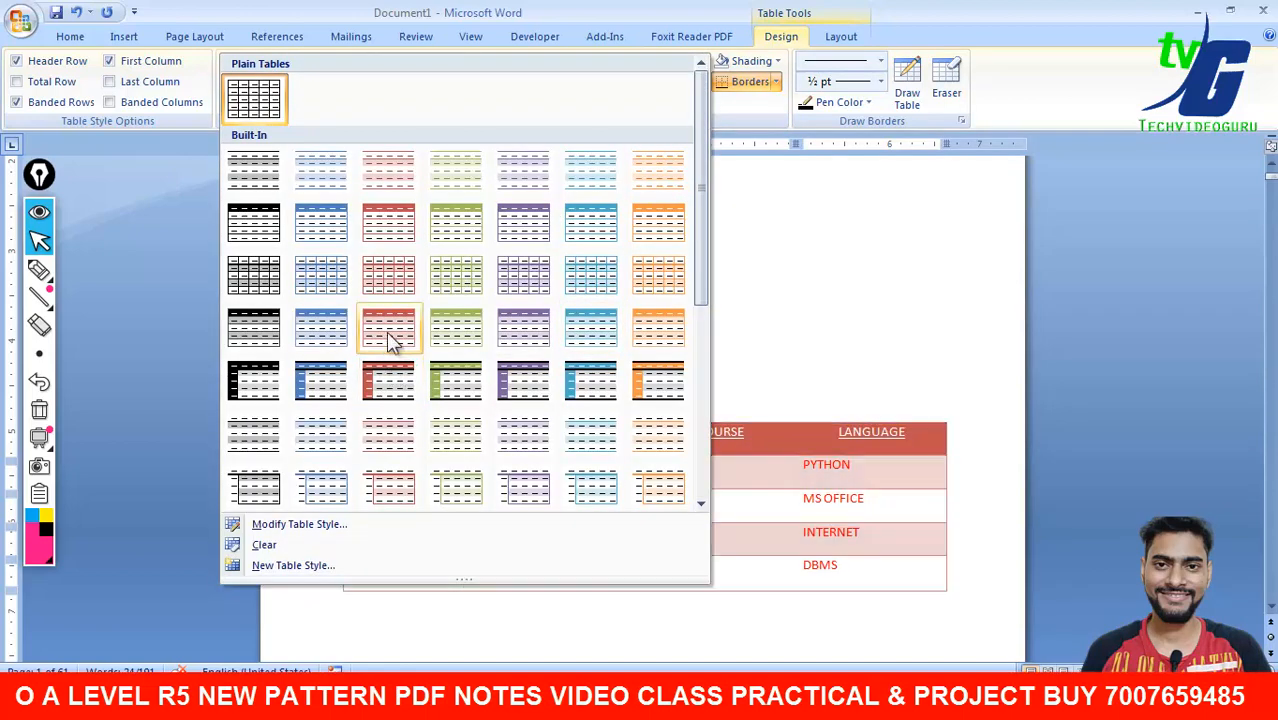
click(279, 117)
click(864, 331)
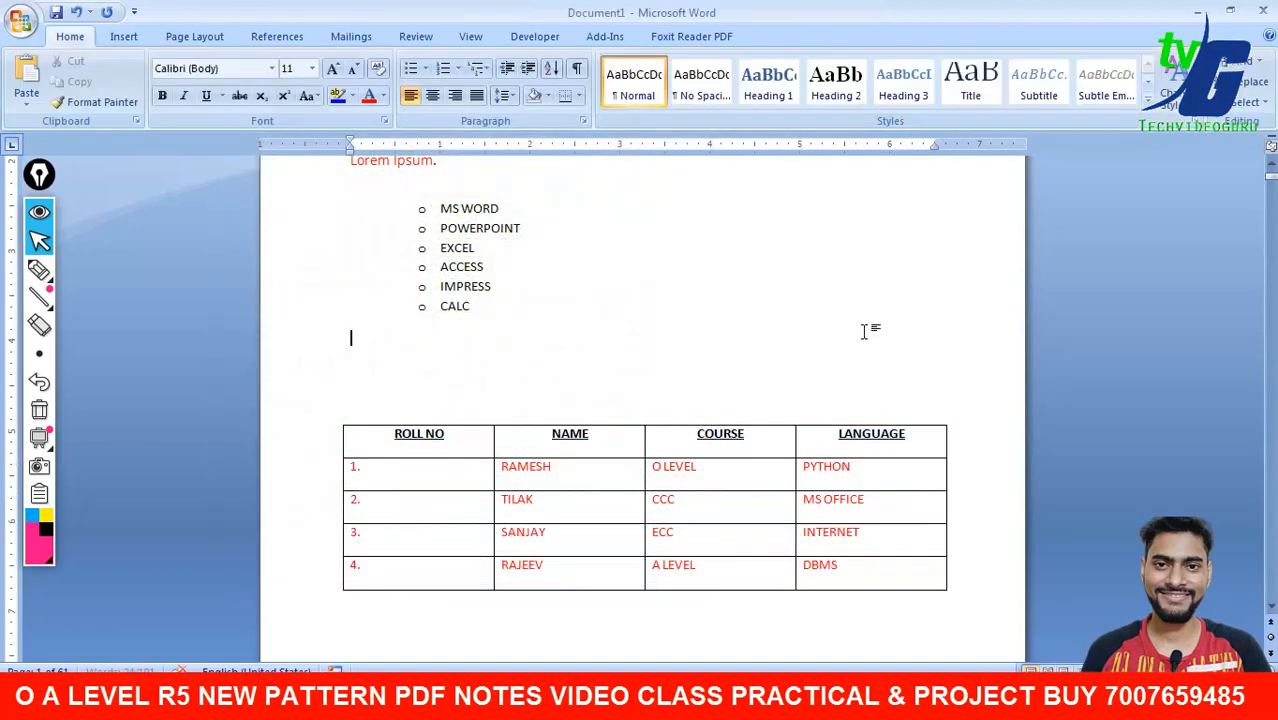
Step: Set the font colour of the four student rows to Automatic
drag(845, 570, 322, 460)
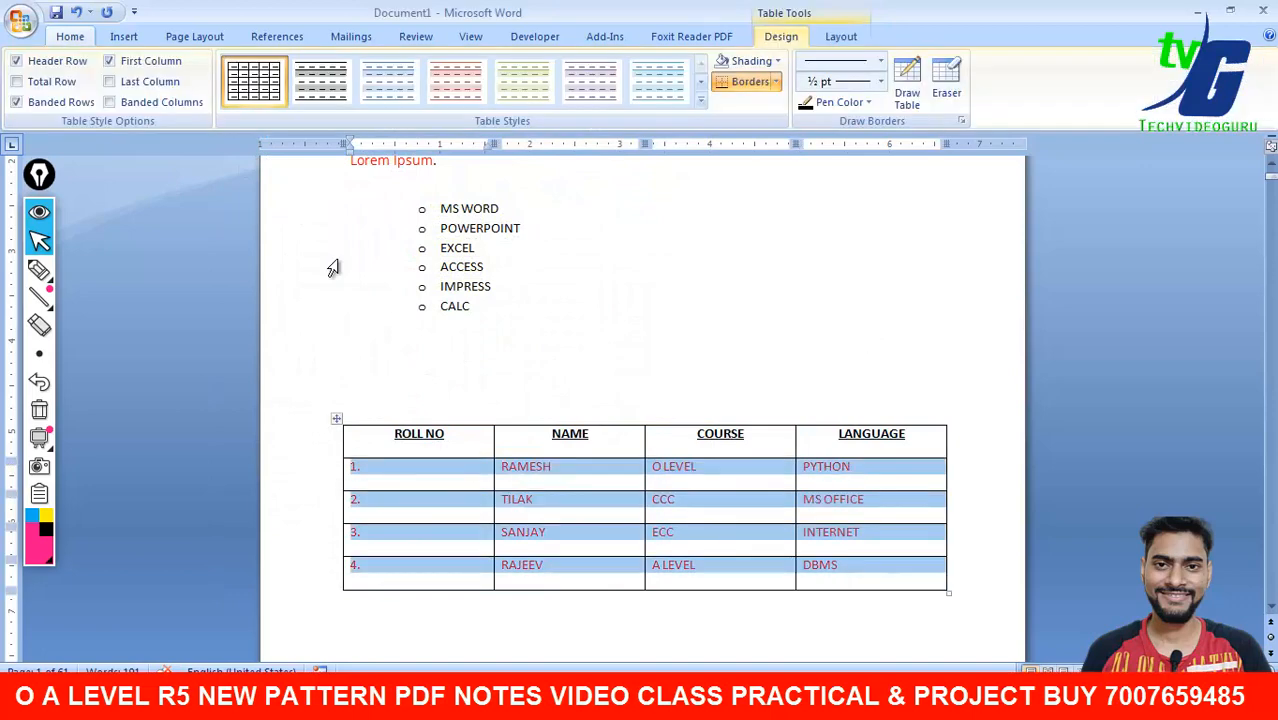
click(70, 36)
click(383, 95)
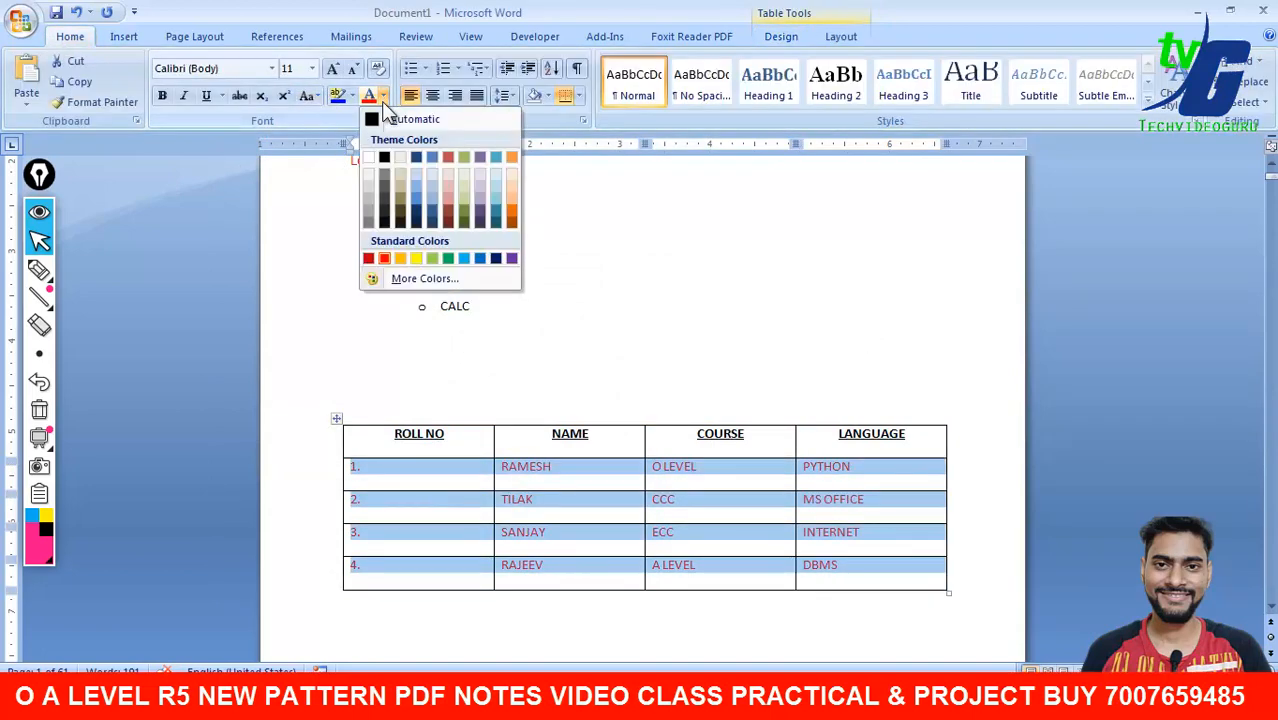
click(382, 127)
click(773, 318)
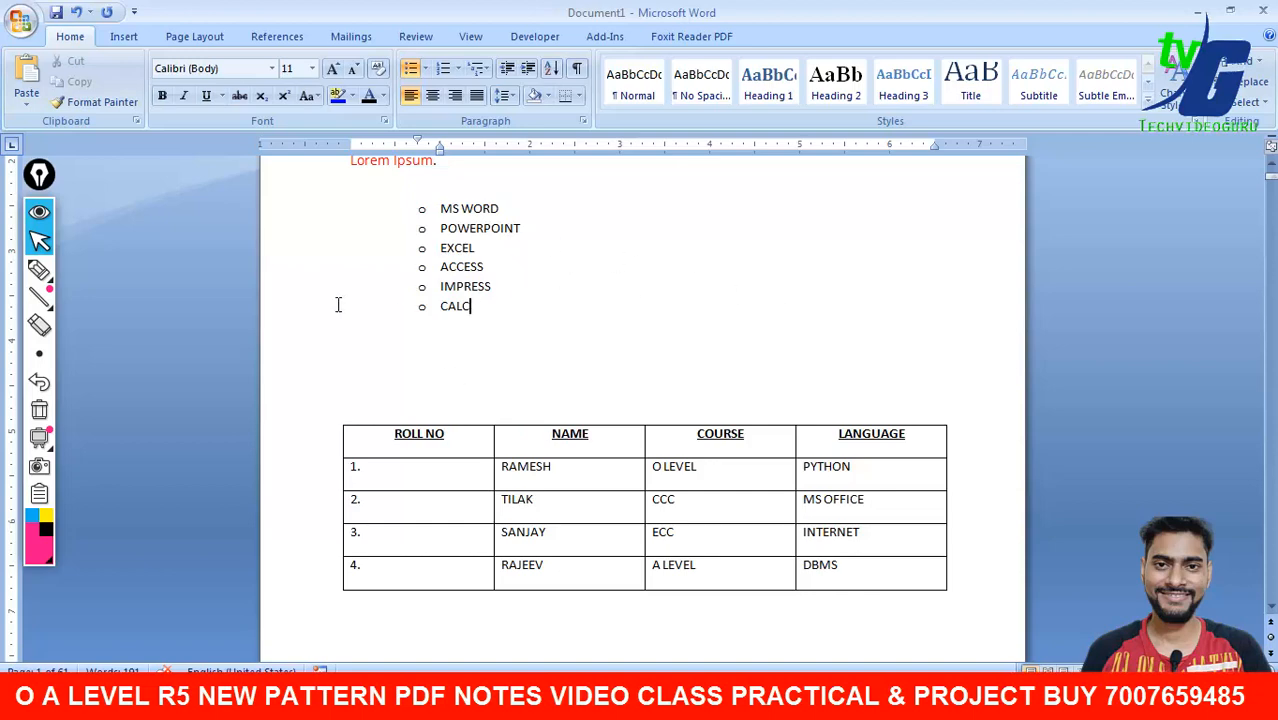
Step: Draw a table frame around the whole student table
click(124, 36)
click(154, 92)
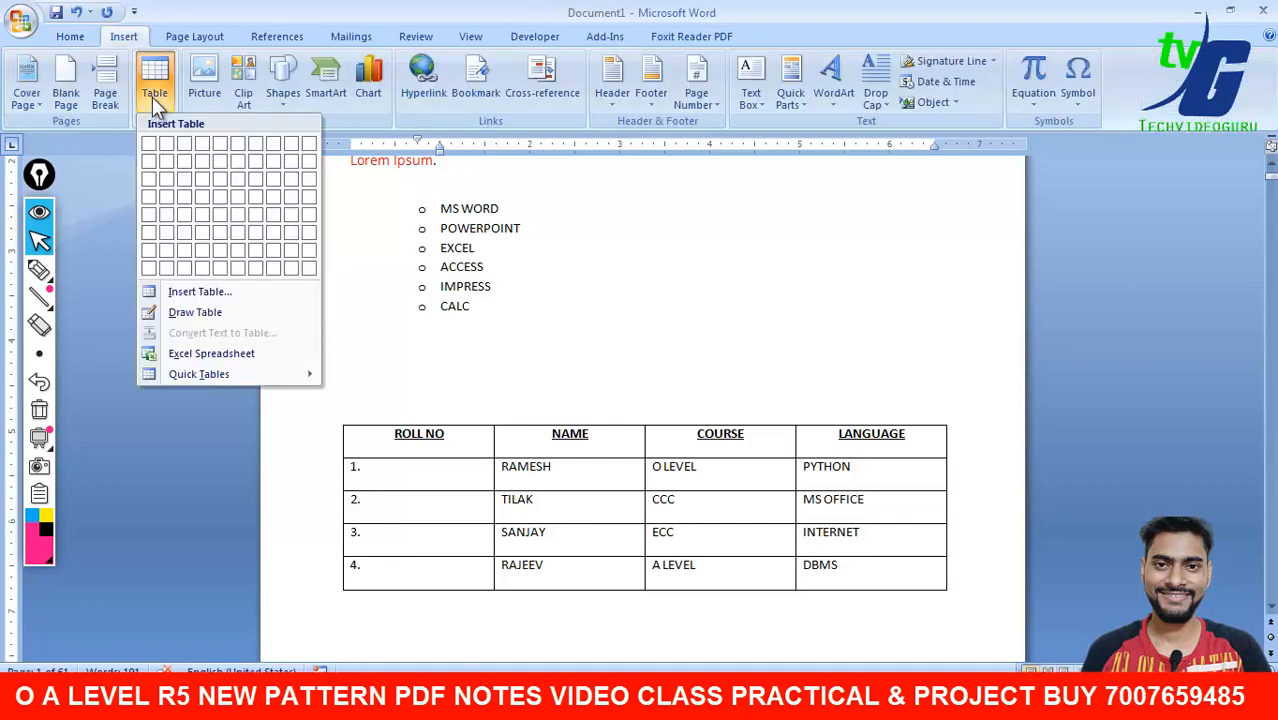
click(210, 314)
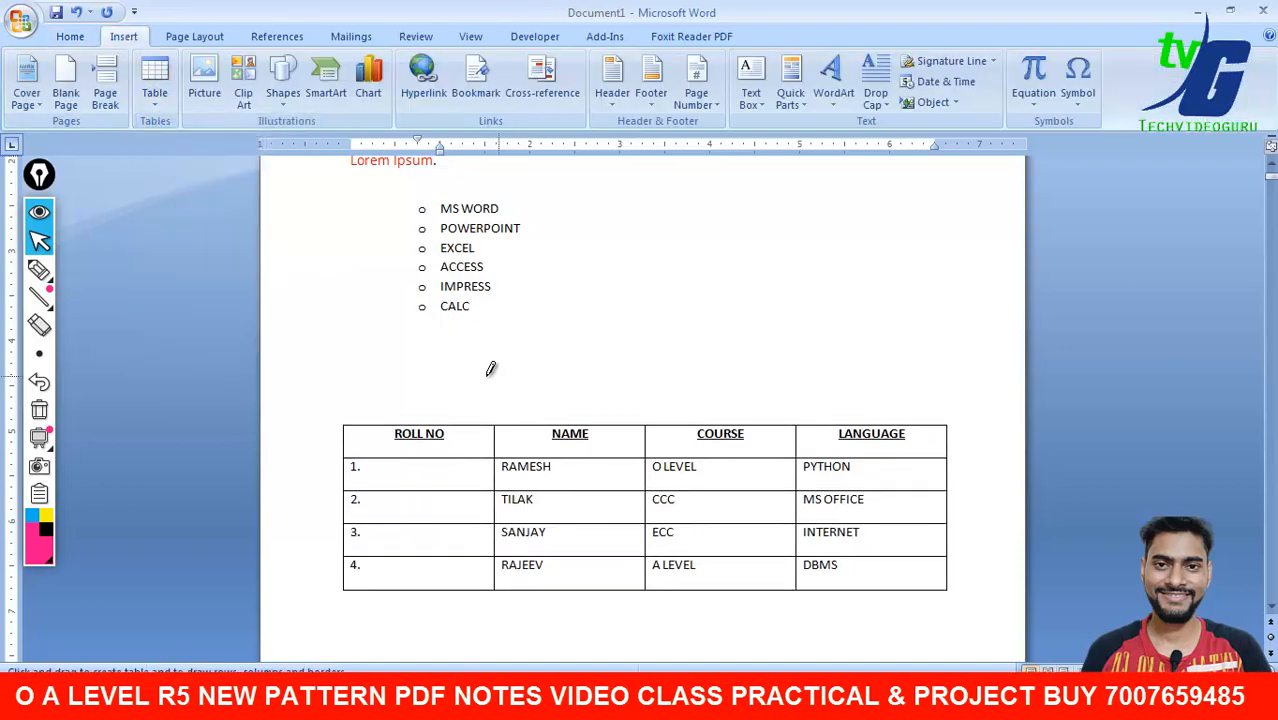
mouse_move(335, 415)
mouse_down()
mouse_move(347, 534)
mouse_move(458, 603)
mouse_move(958, 600)
mouse_up()
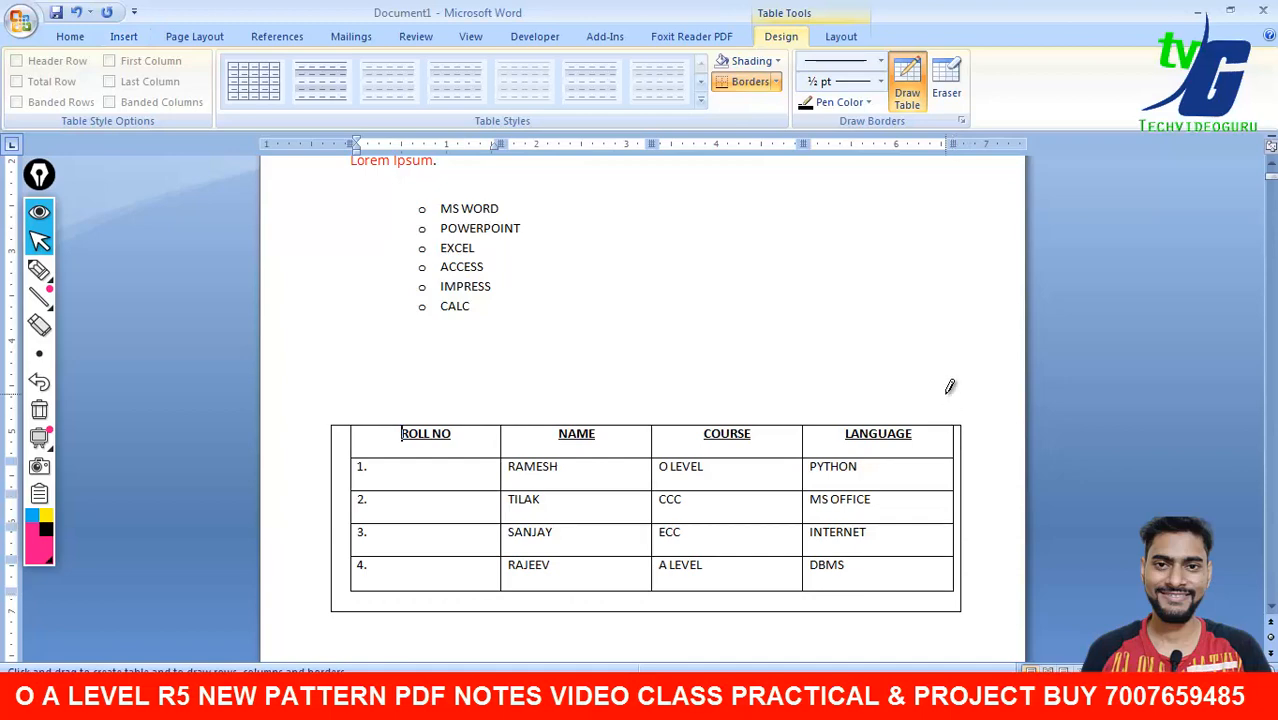
Step: Erase all the borders of the drawn outer frame around the student table, undoing the accidental removal of the whole table
click(952, 100)
drag(958, 478, 962, 482)
click(917, 611)
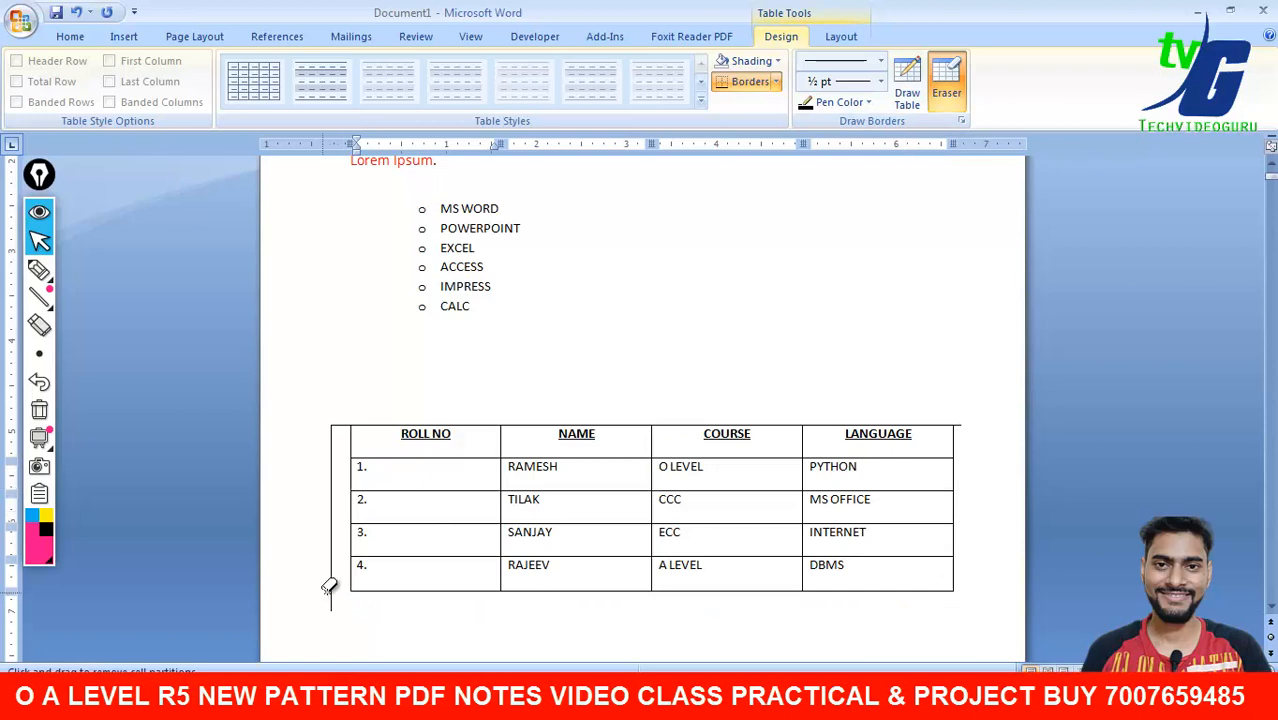
click(336, 442)
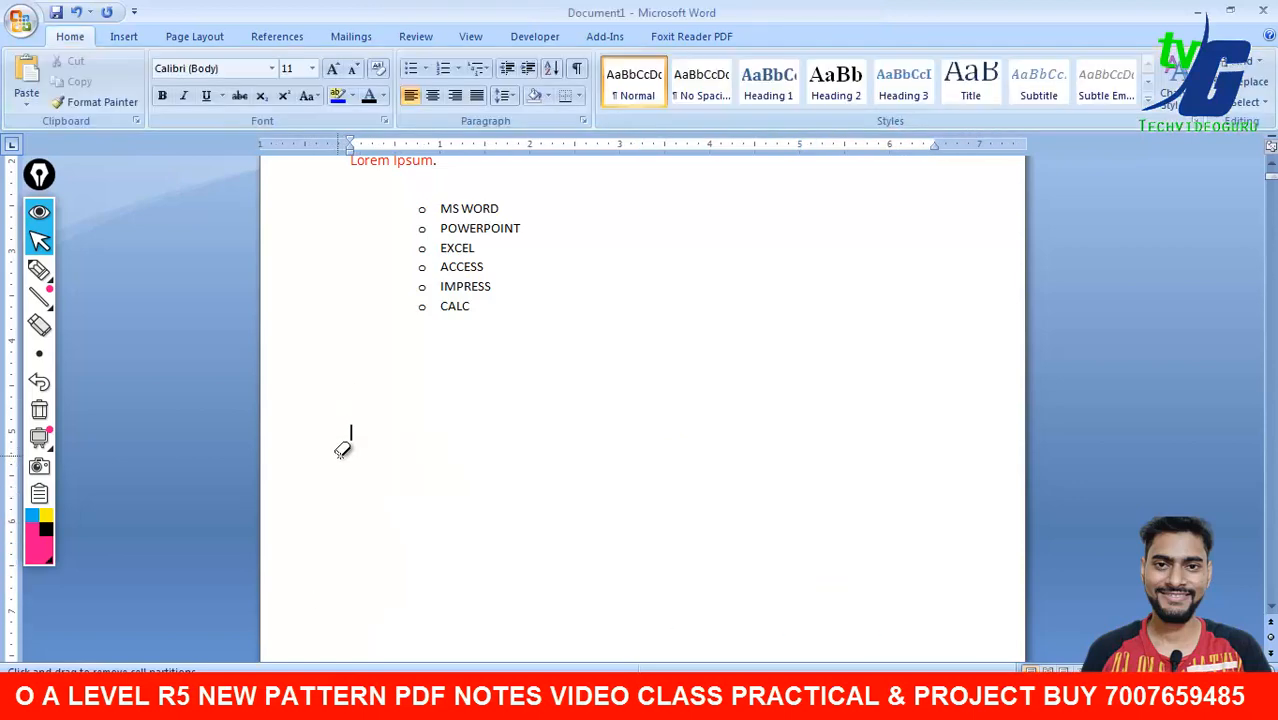
key(ctrl+z)
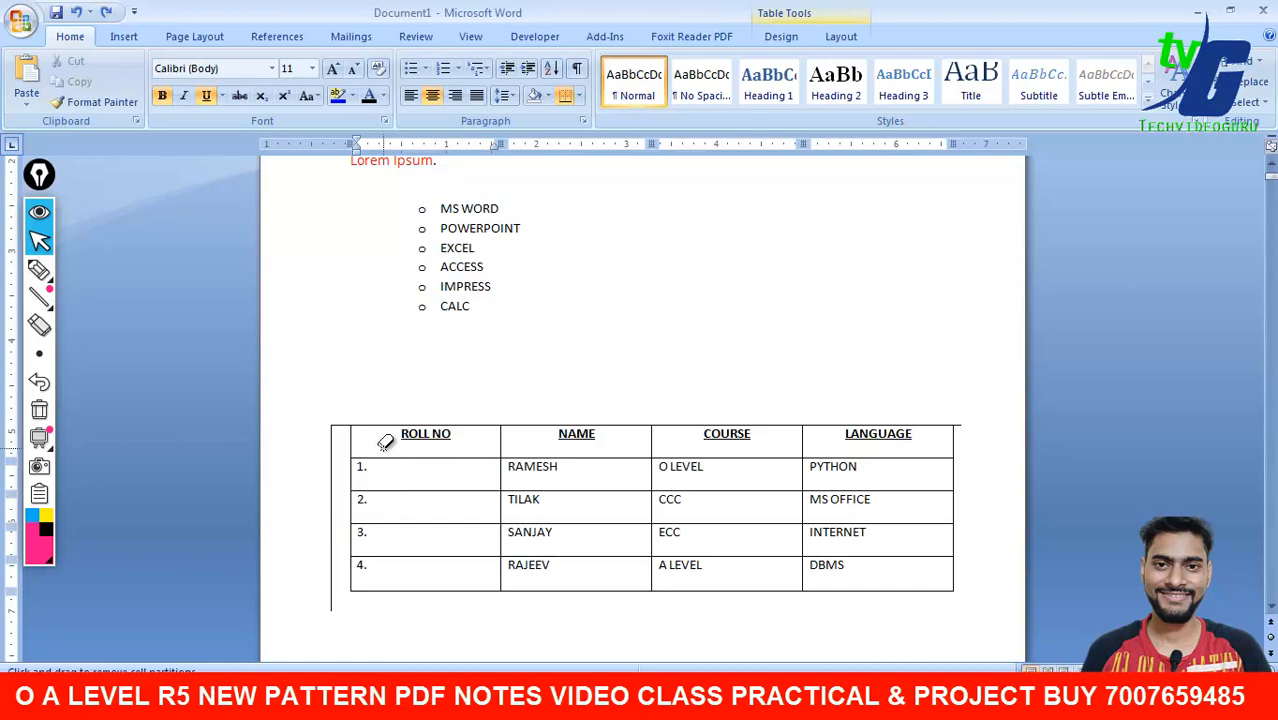
click(330, 452)
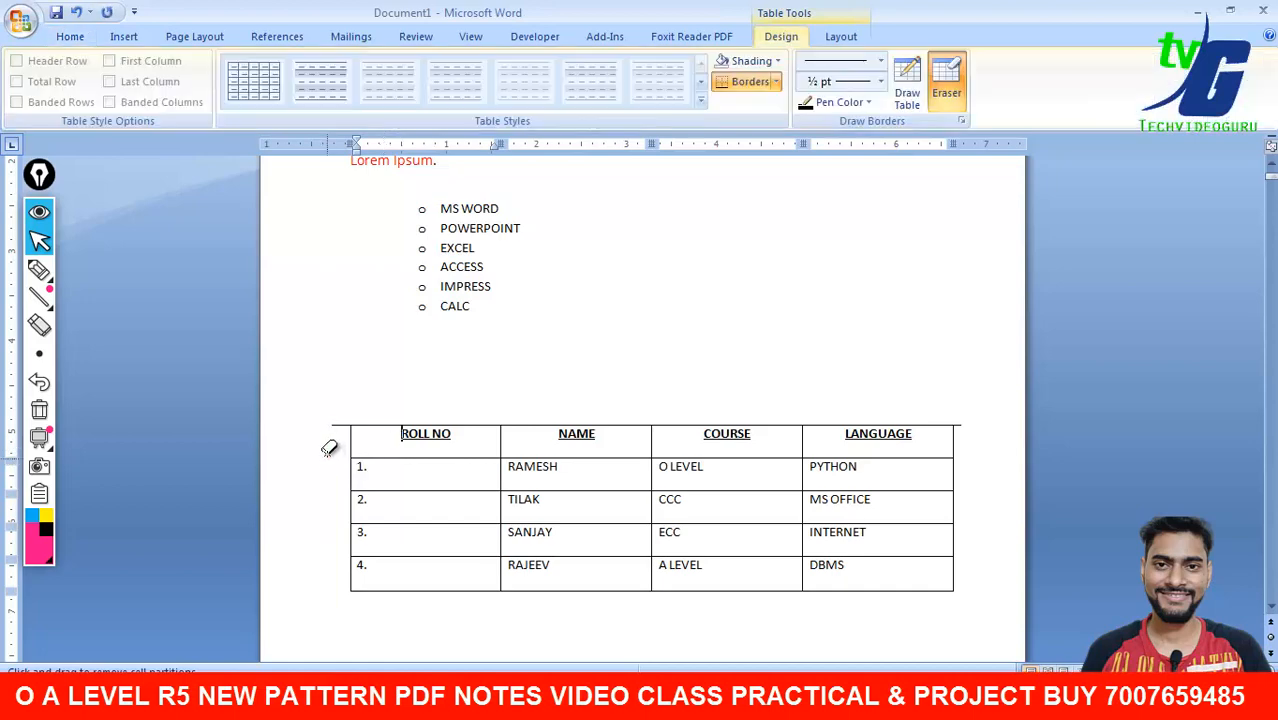
click(335, 426)
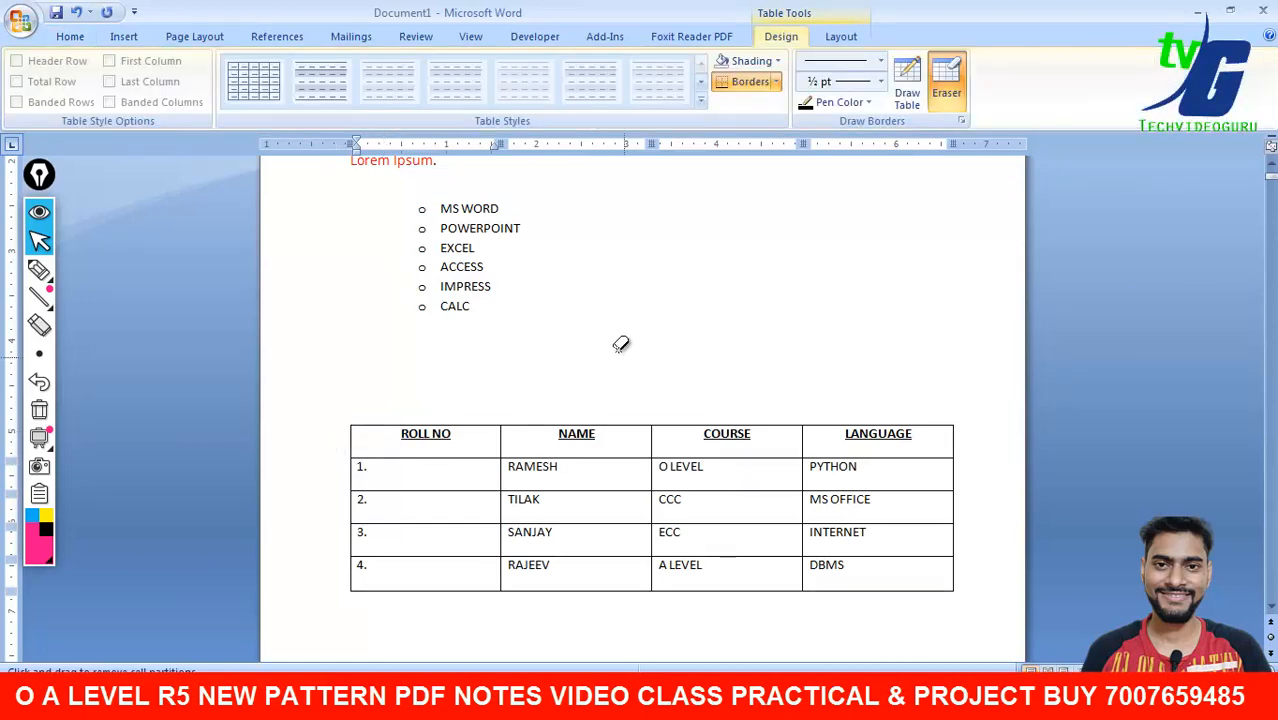
Step: Draw vertical lines through the four student rows to split the ROLL NO, NAME, COURSE and LANGUAGE cells in two
click(906, 98)
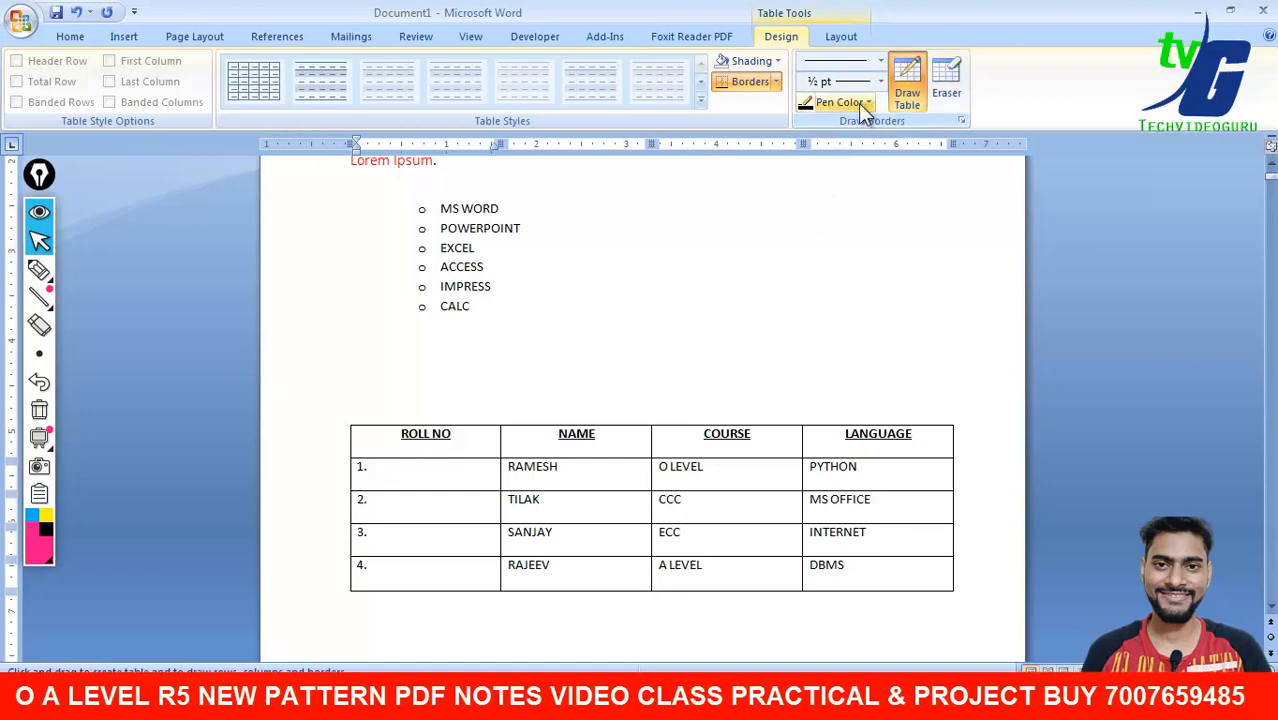
click(866, 104)
click(910, 95)
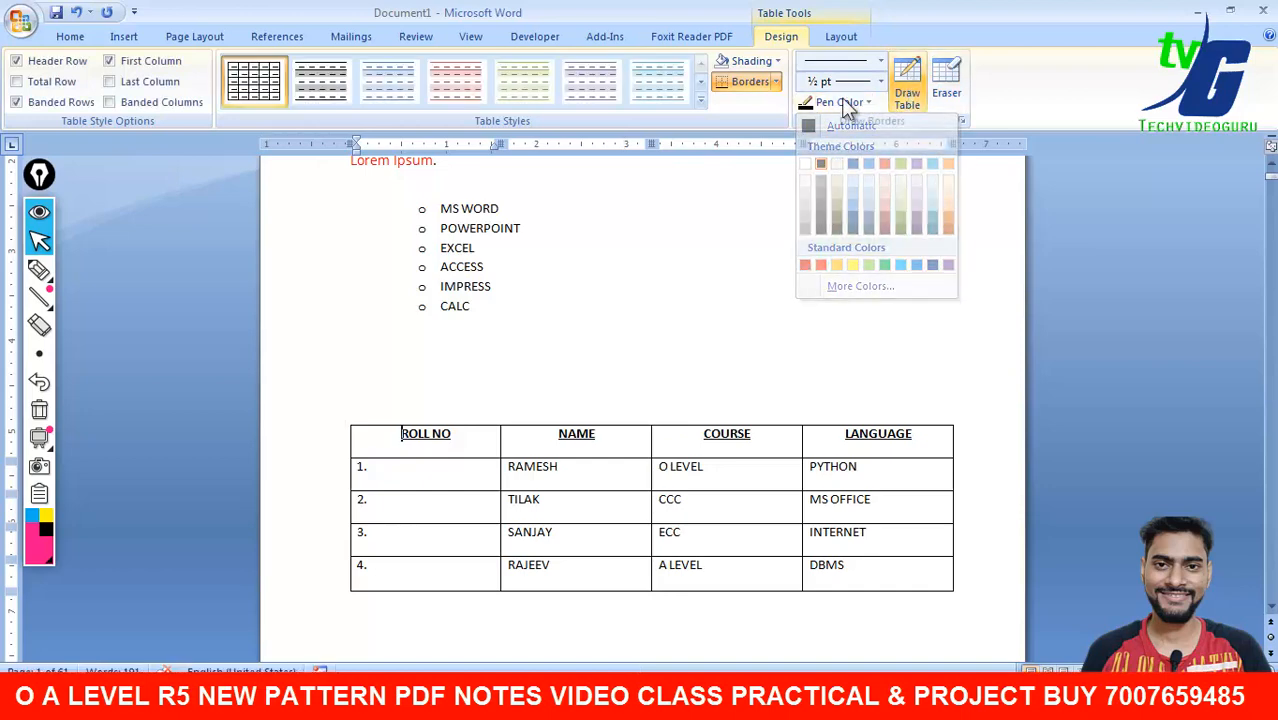
click(111, 38)
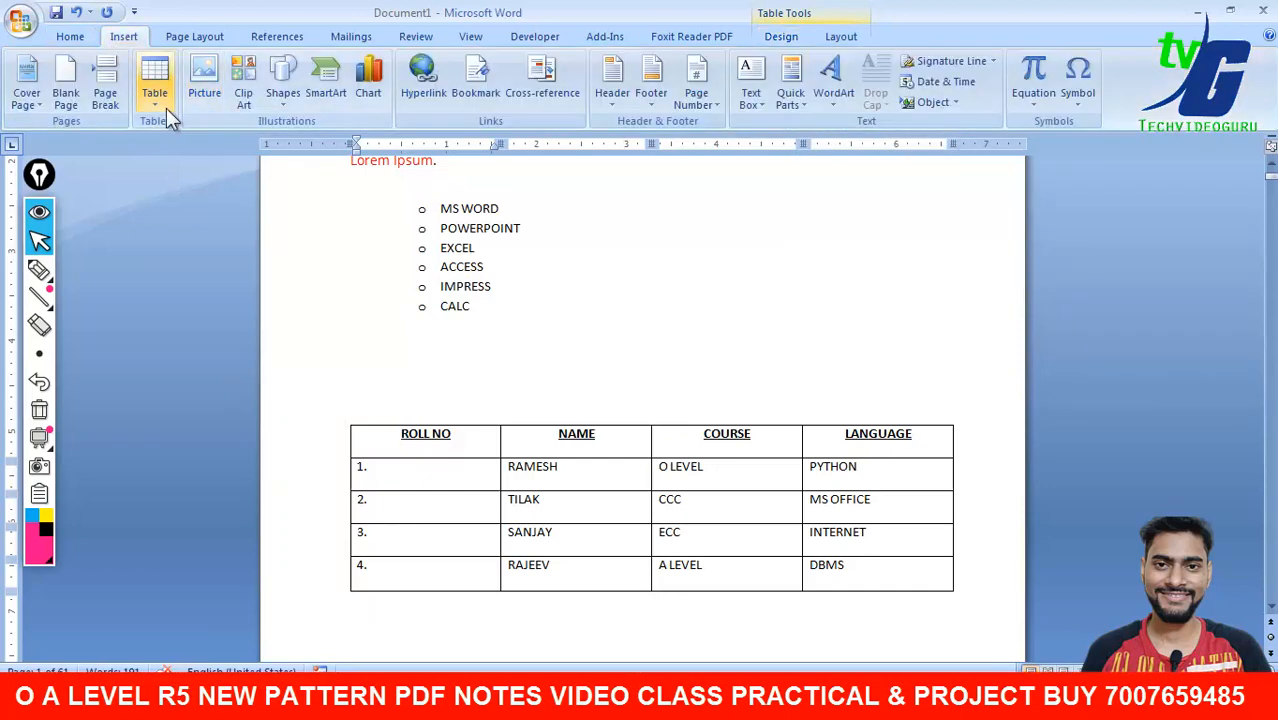
click(160, 100)
click(200, 313)
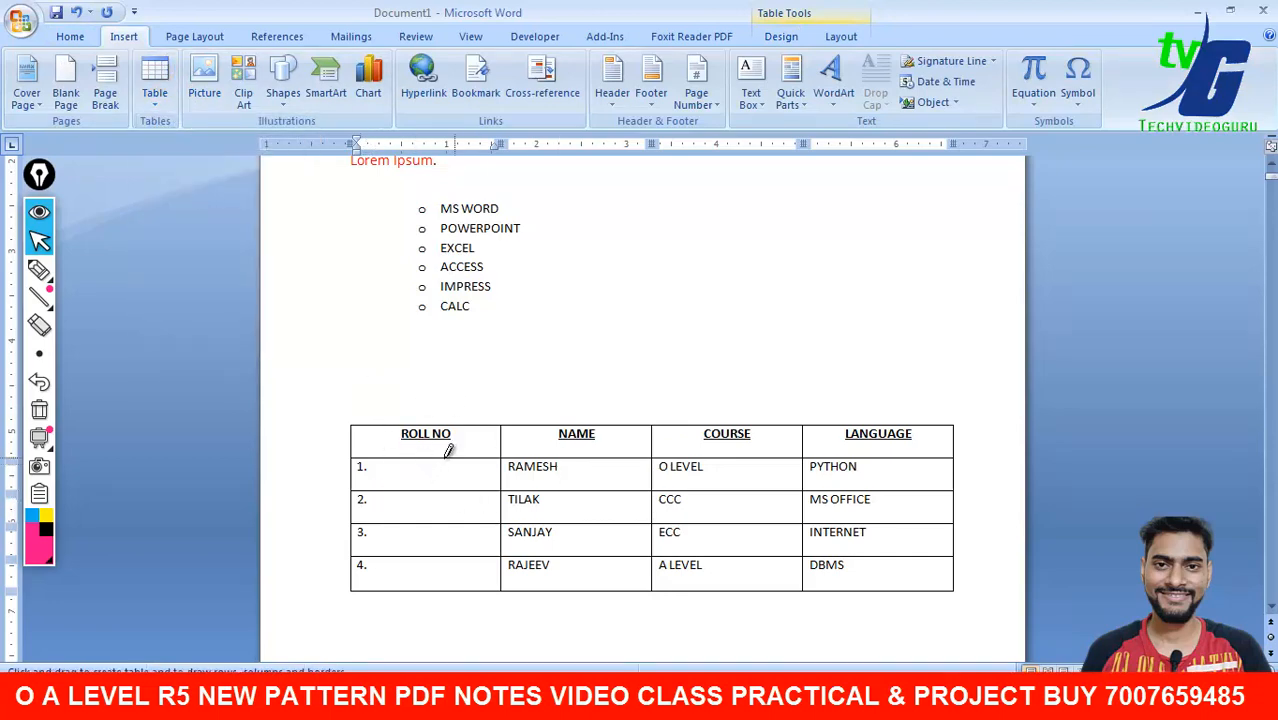
drag(427, 457, 431, 574)
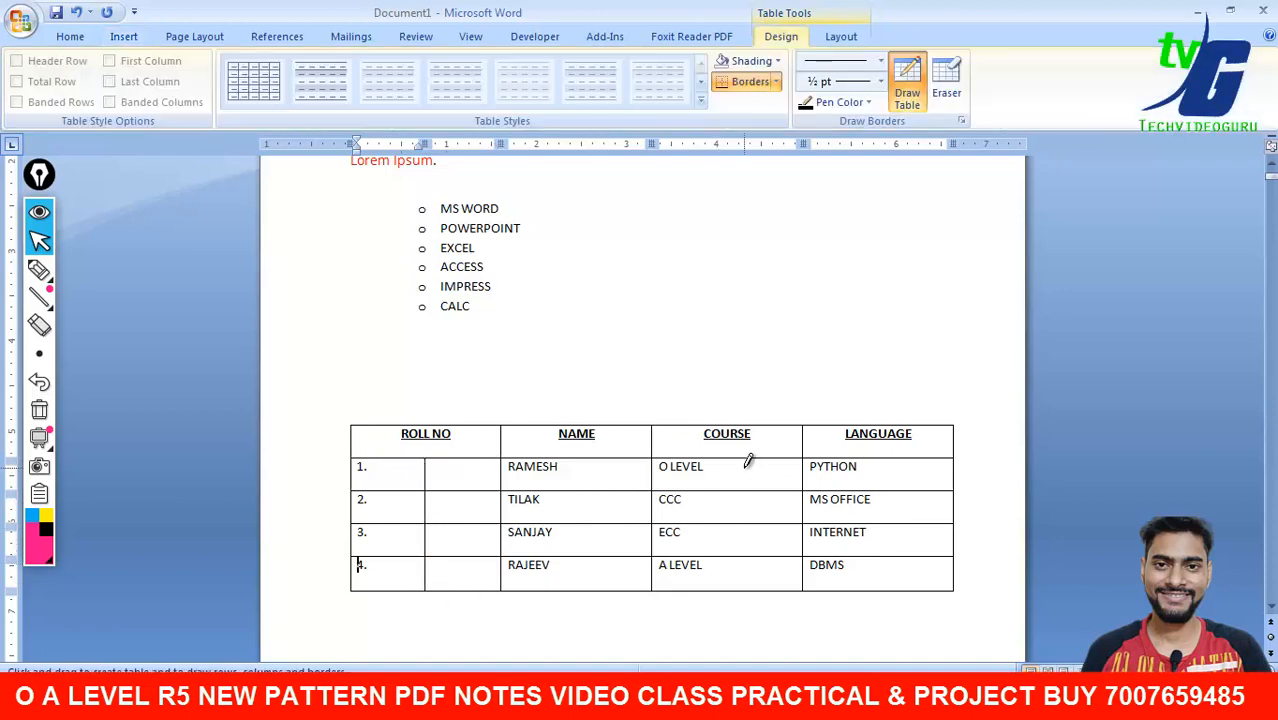
drag(726, 456, 726, 588)
drag(894, 458, 897, 589)
drag(593, 457, 592, 589)
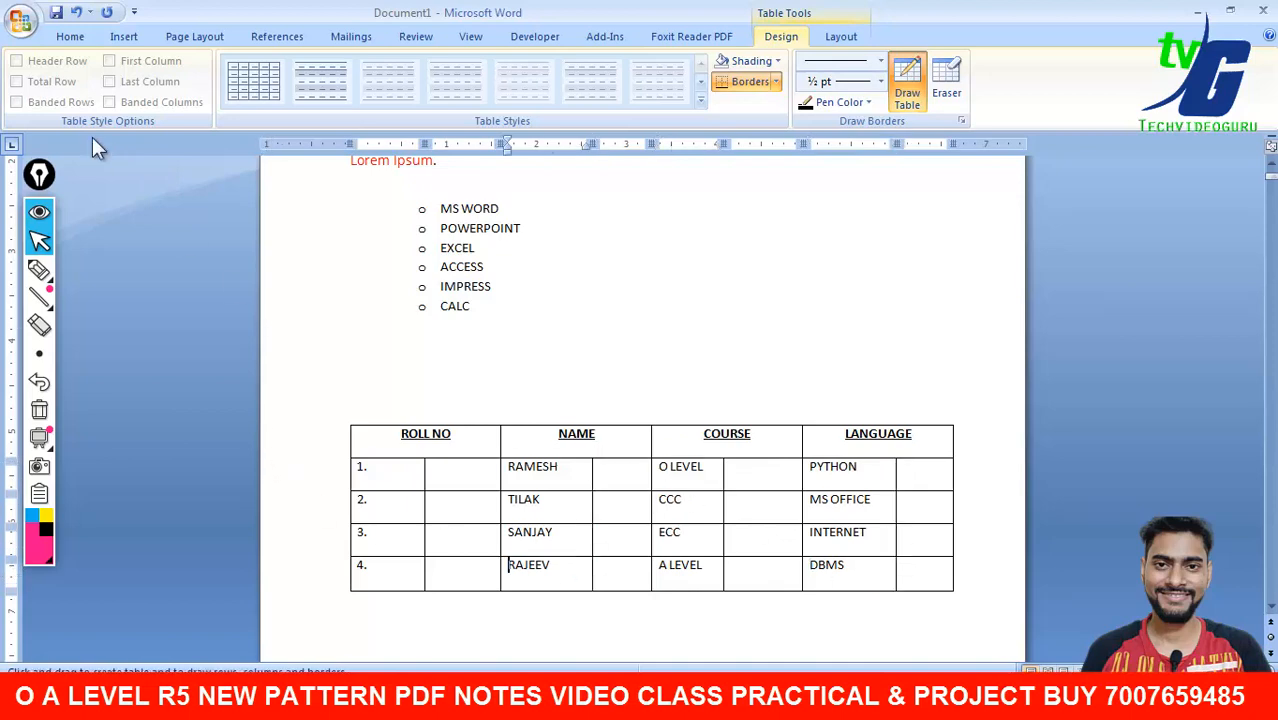
key(Escape)
click(200, 230)
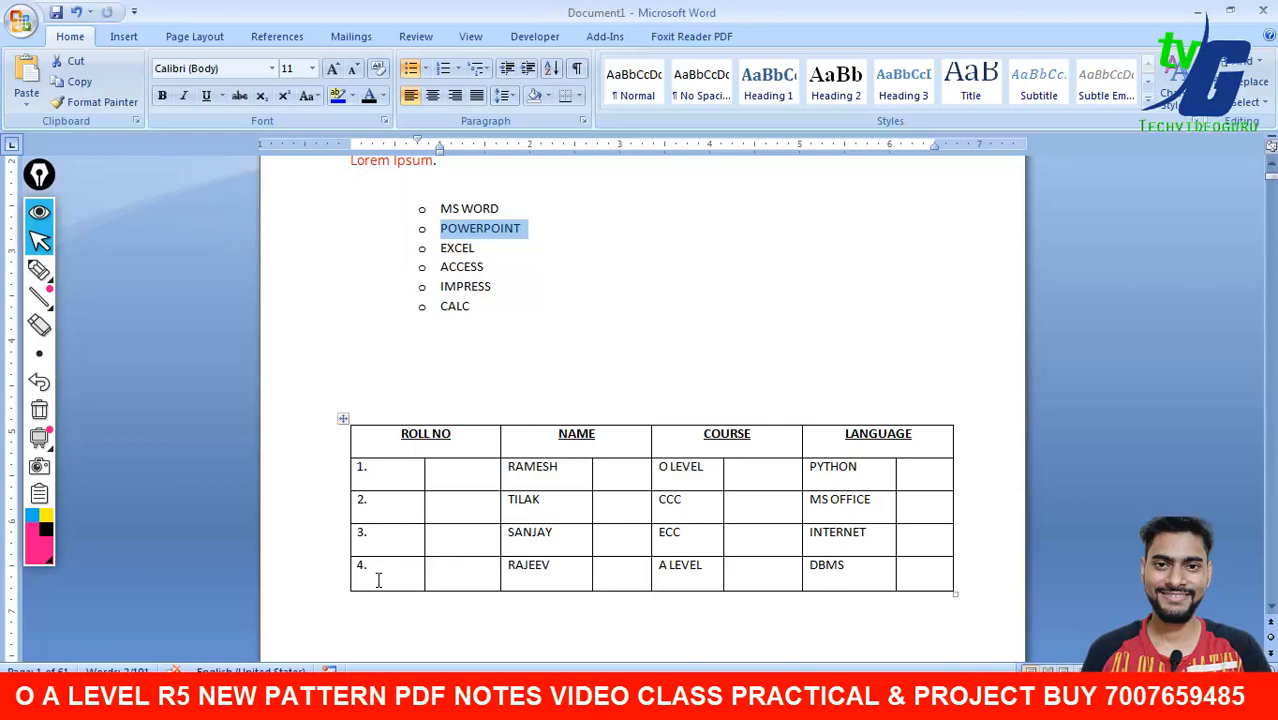
Step: Remove the fourth student row from the table with the Eraser
drag(405, 580, 858, 579)
drag(860, 466, 857, 576)
click(690, 610)
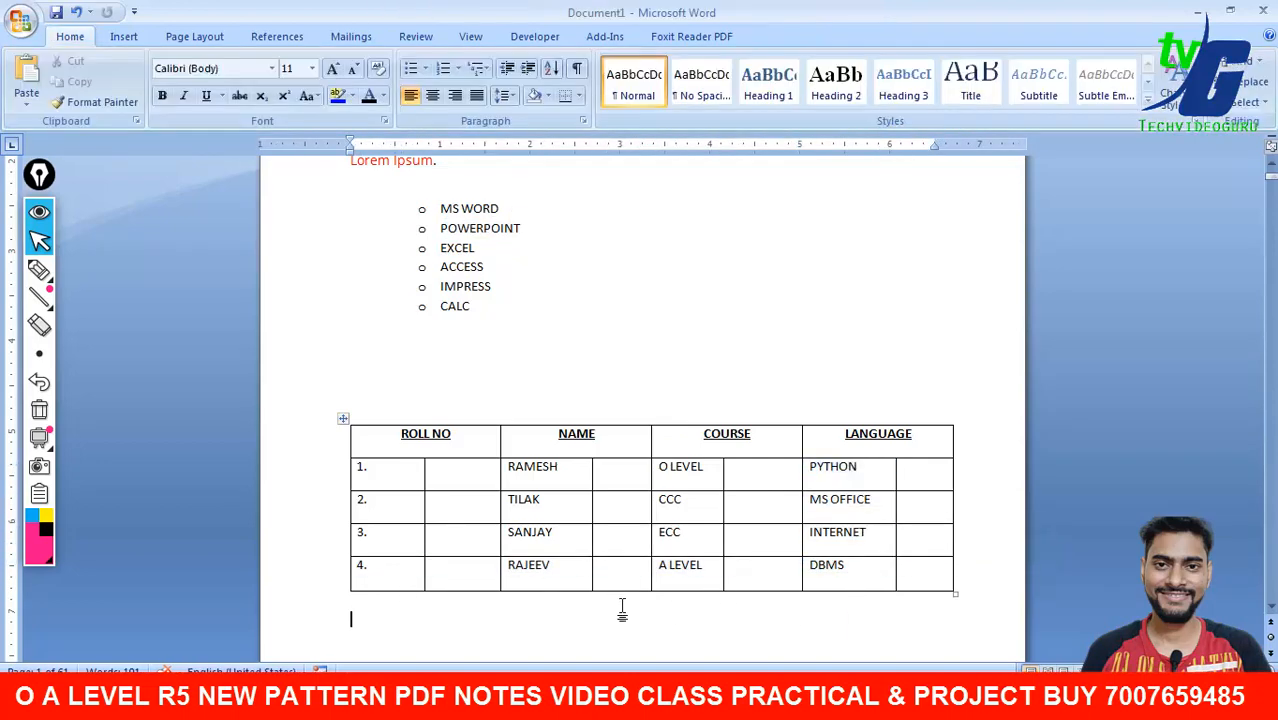
drag(377, 572, 912, 581)
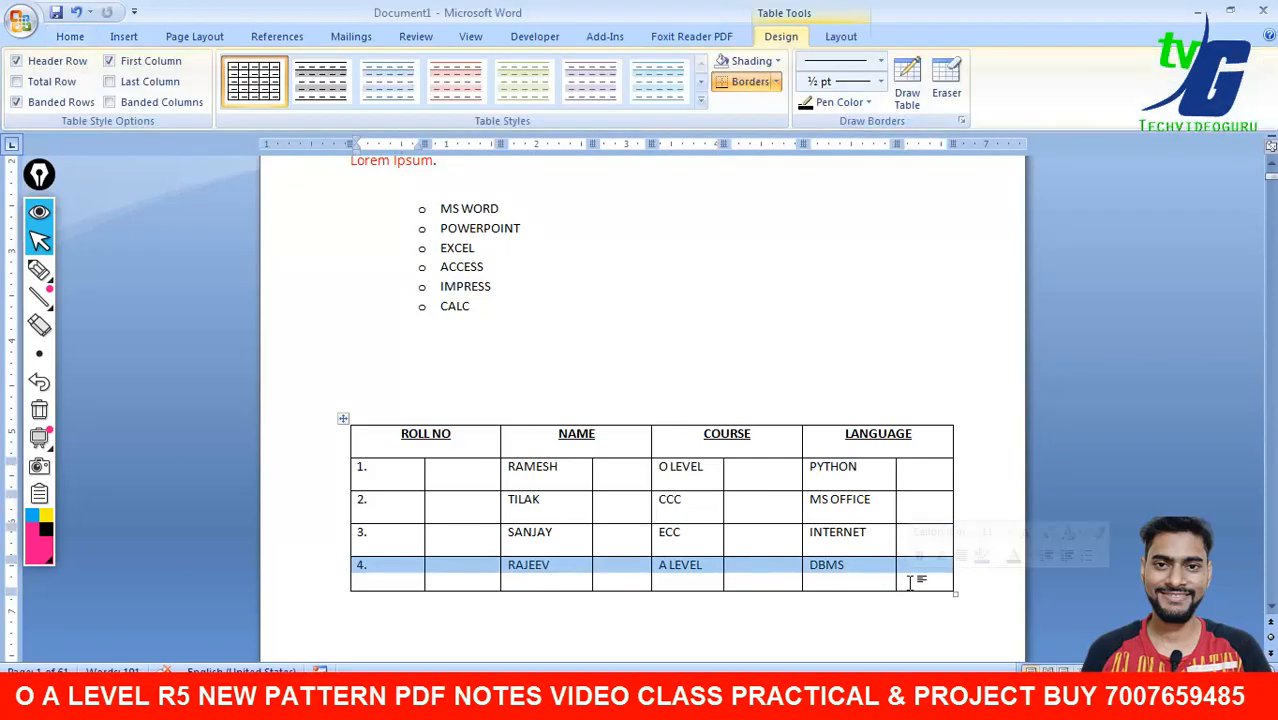
click(952, 86)
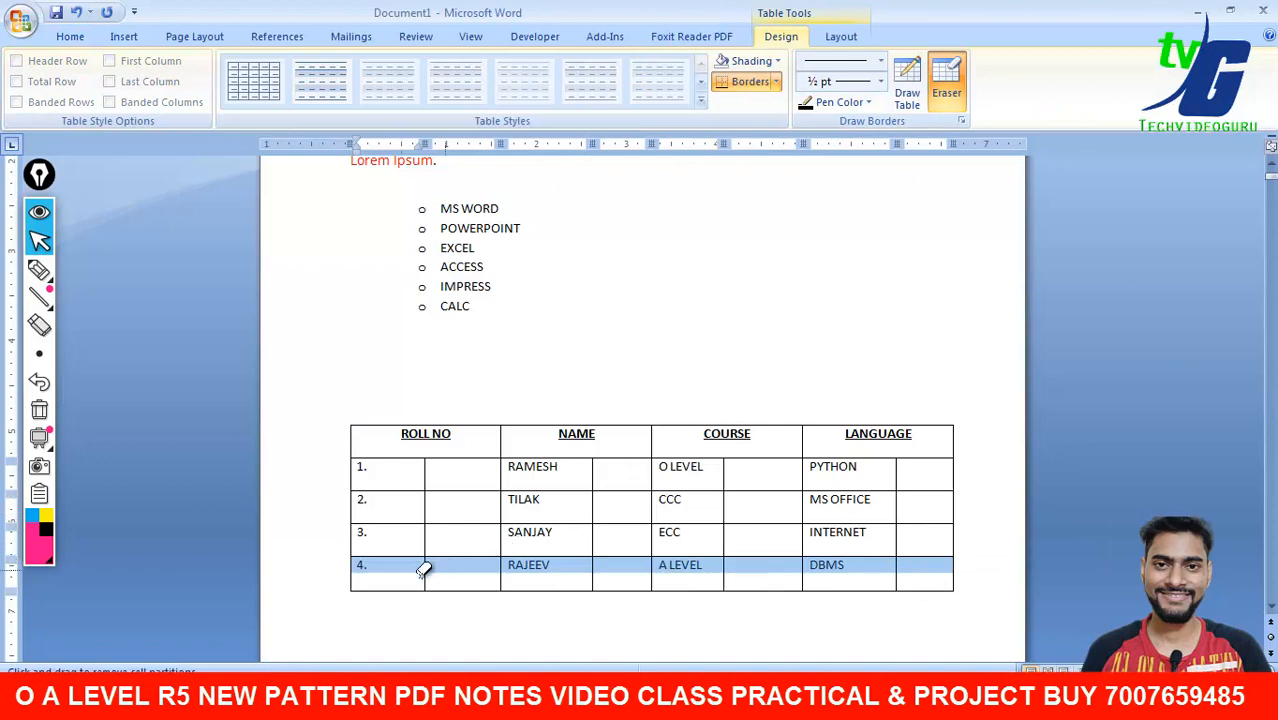
drag(354, 568, 962, 572)
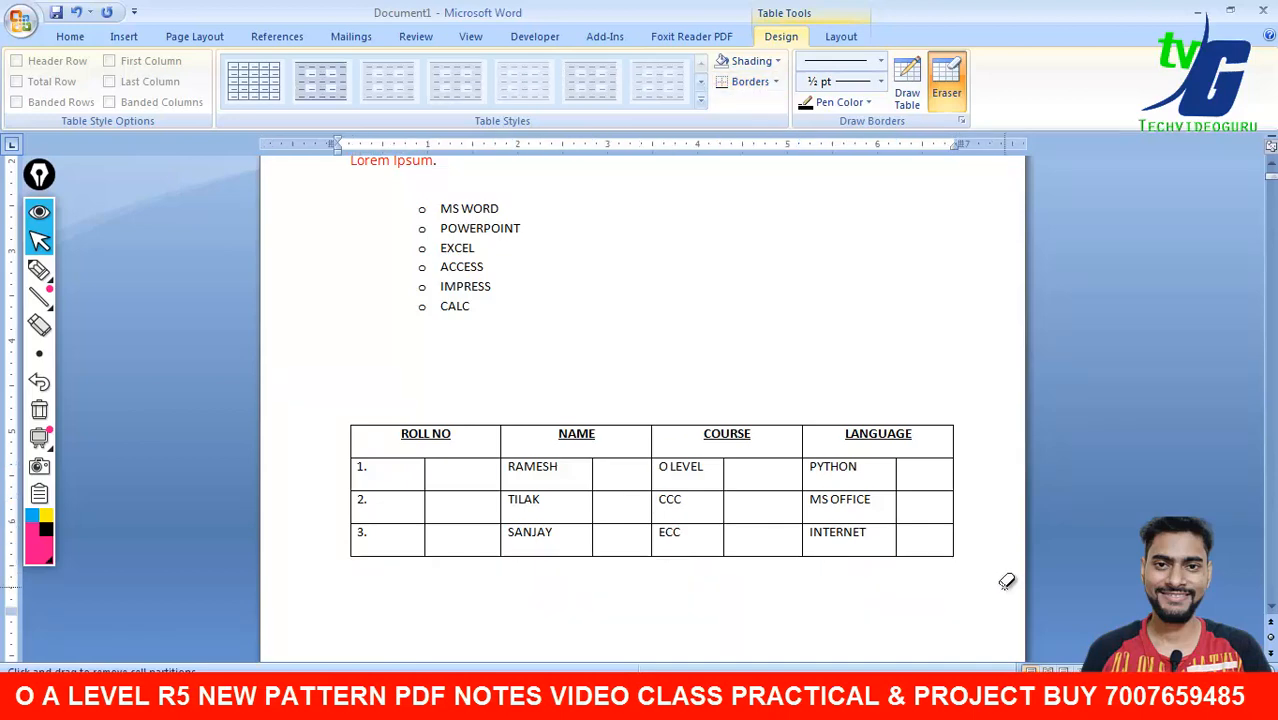
click(946, 90)
Step: Delete the PYTHON, MS OFFICE and INTERNET cells under LANGUAGE, shifting the remaining cells left
drag(852, 466, 856, 548)
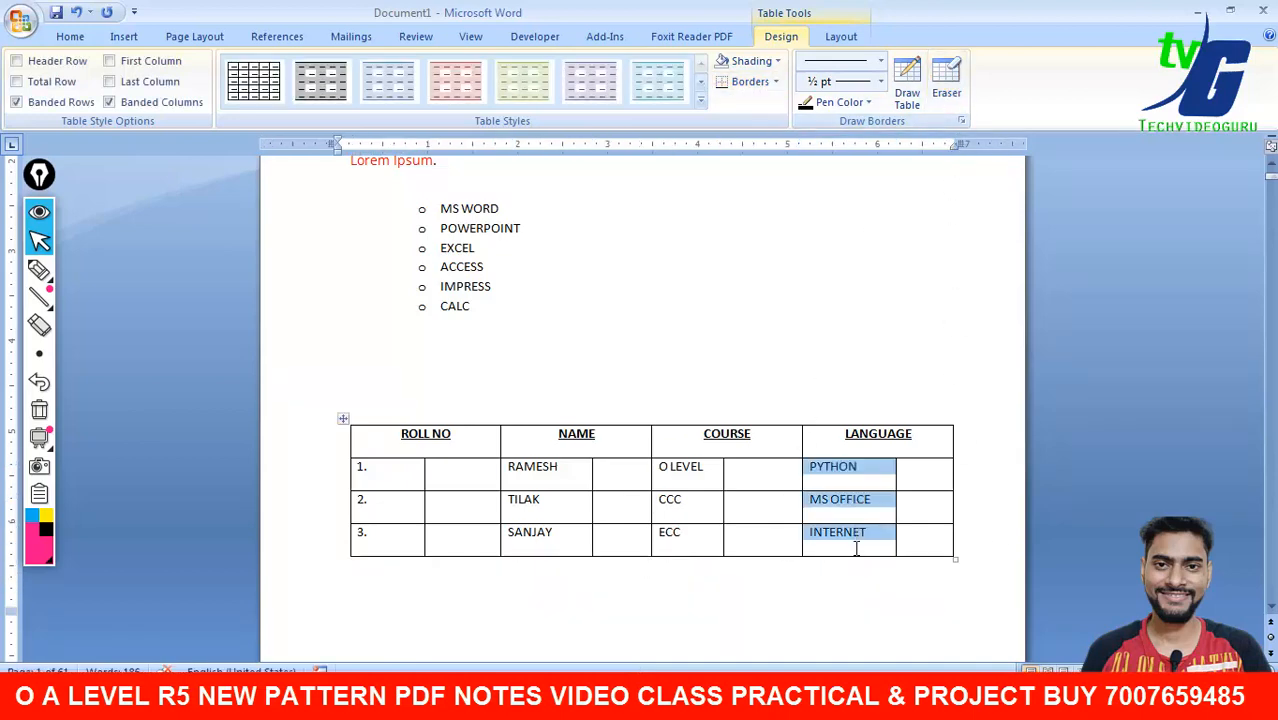
right_click(838, 500)
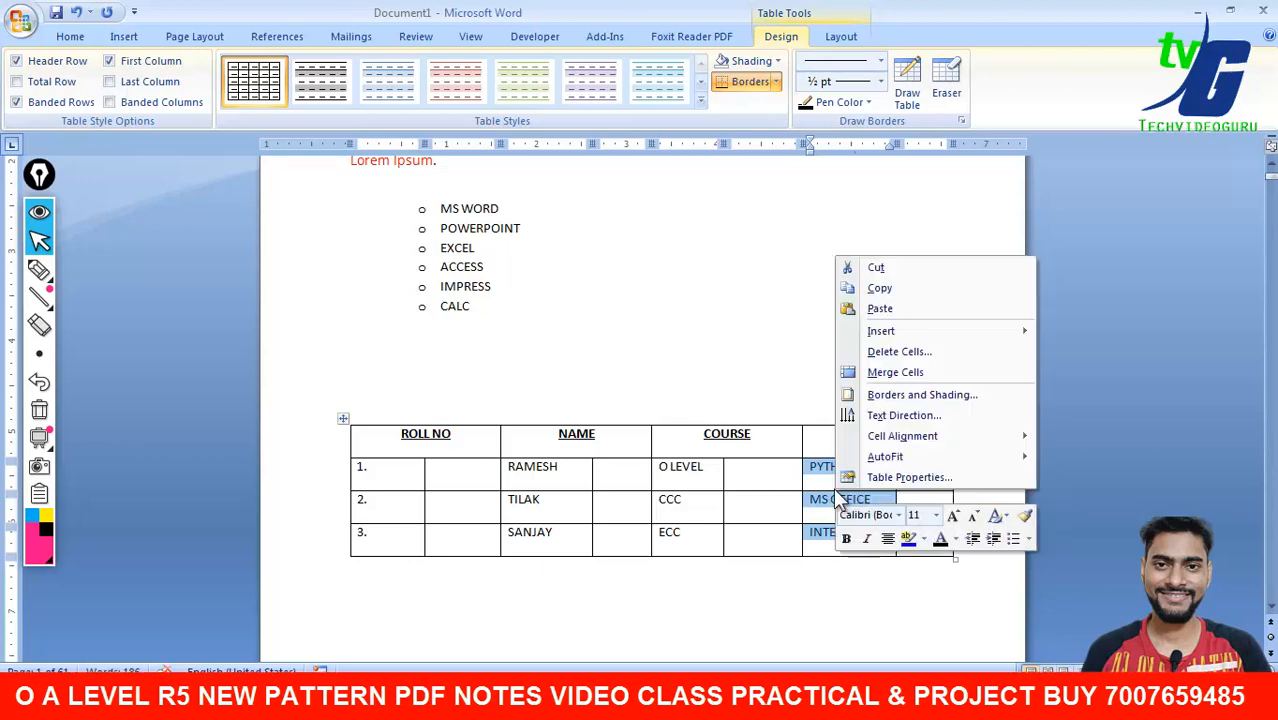
click(892, 352)
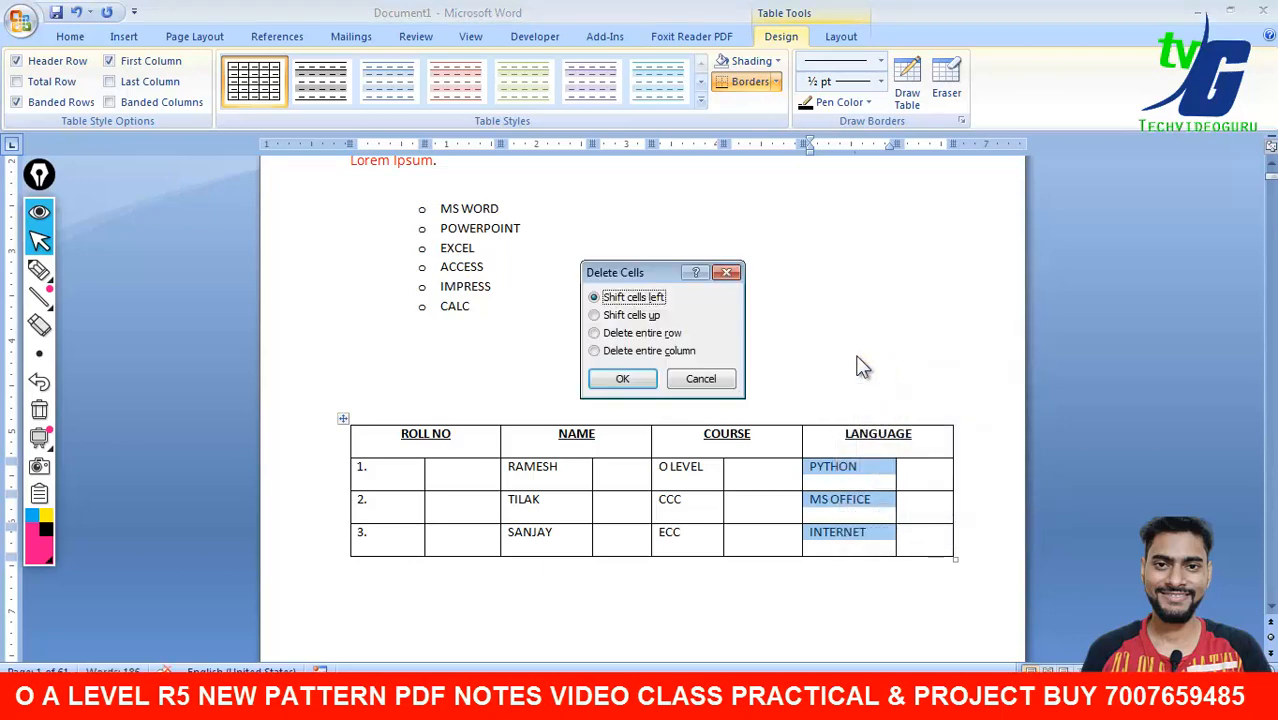
click(624, 386)
Step: Delete the LANGUAGE column from the student table
drag(843, 433, 856, 556)
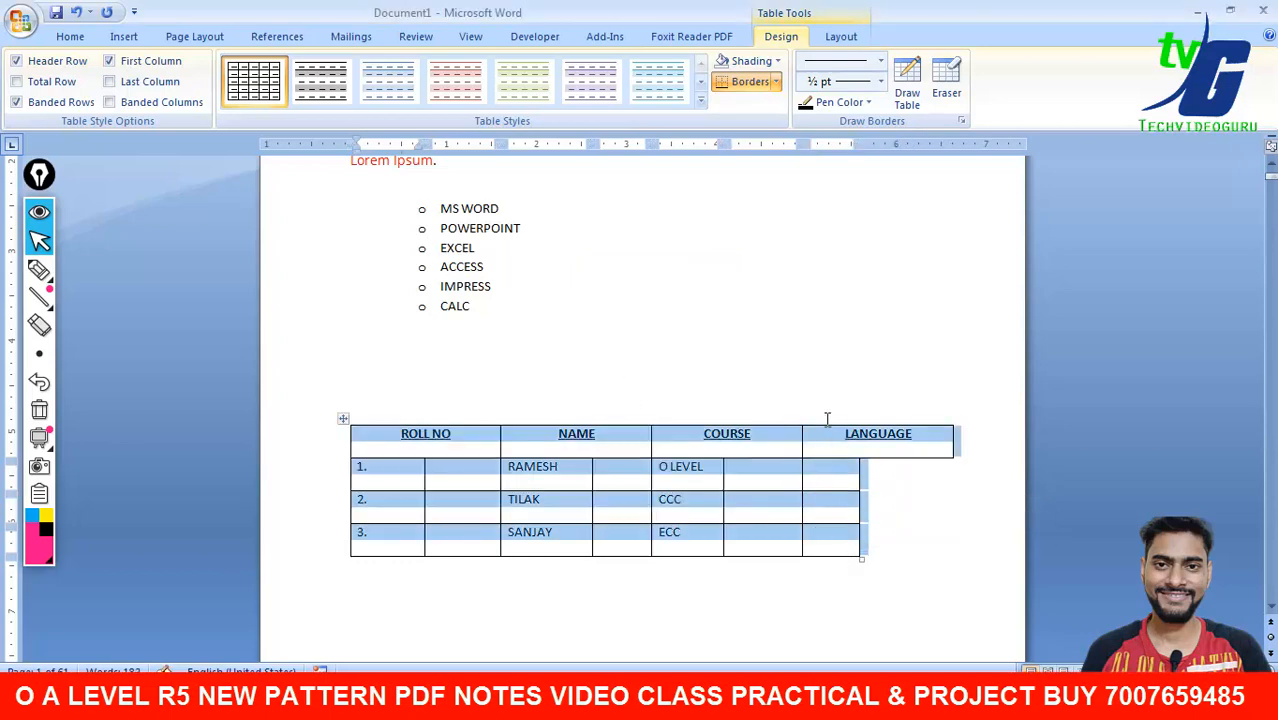
click(827, 418)
drag(830, 447, 838, 540)
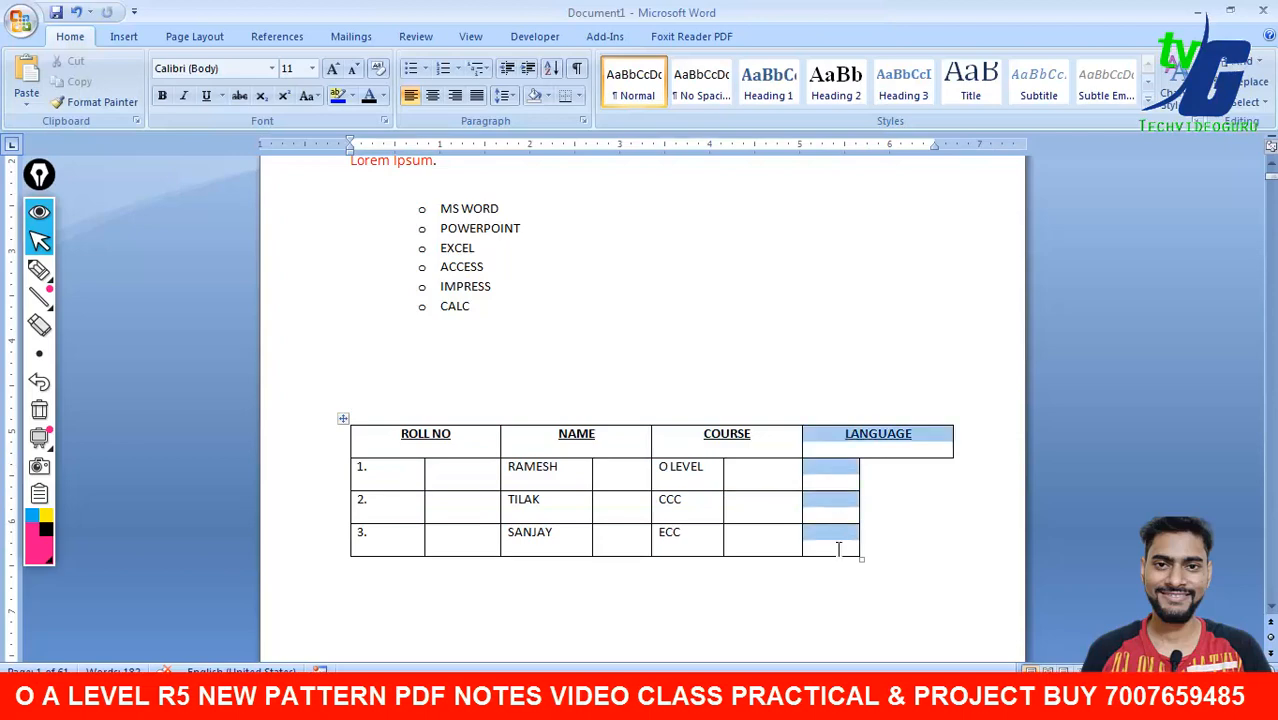
right_click(836, 540)
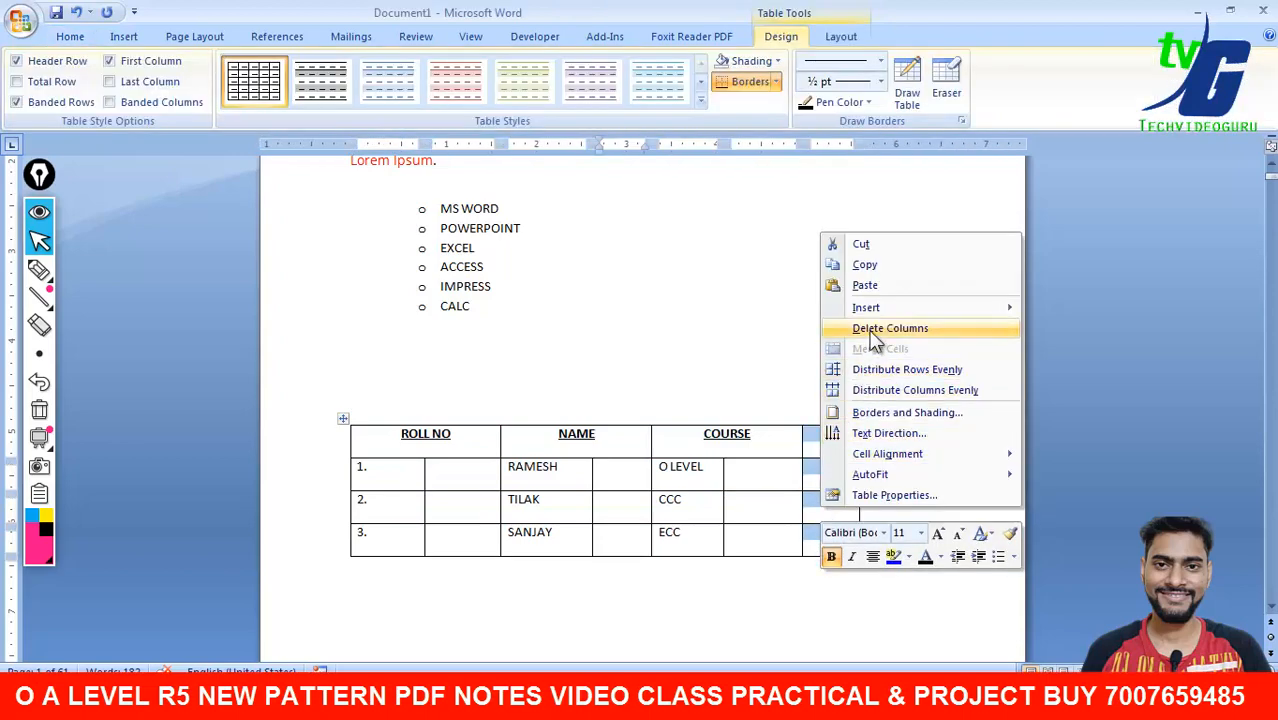
click(876, 335)
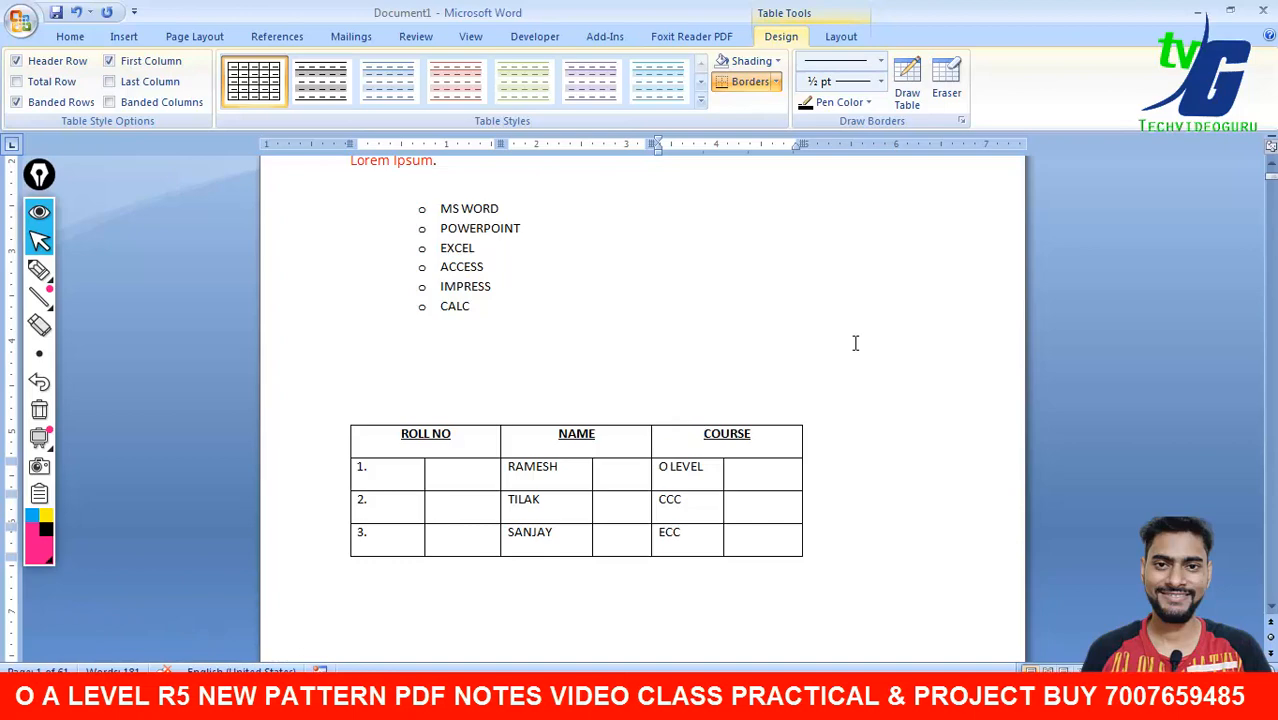
click(824, 391)
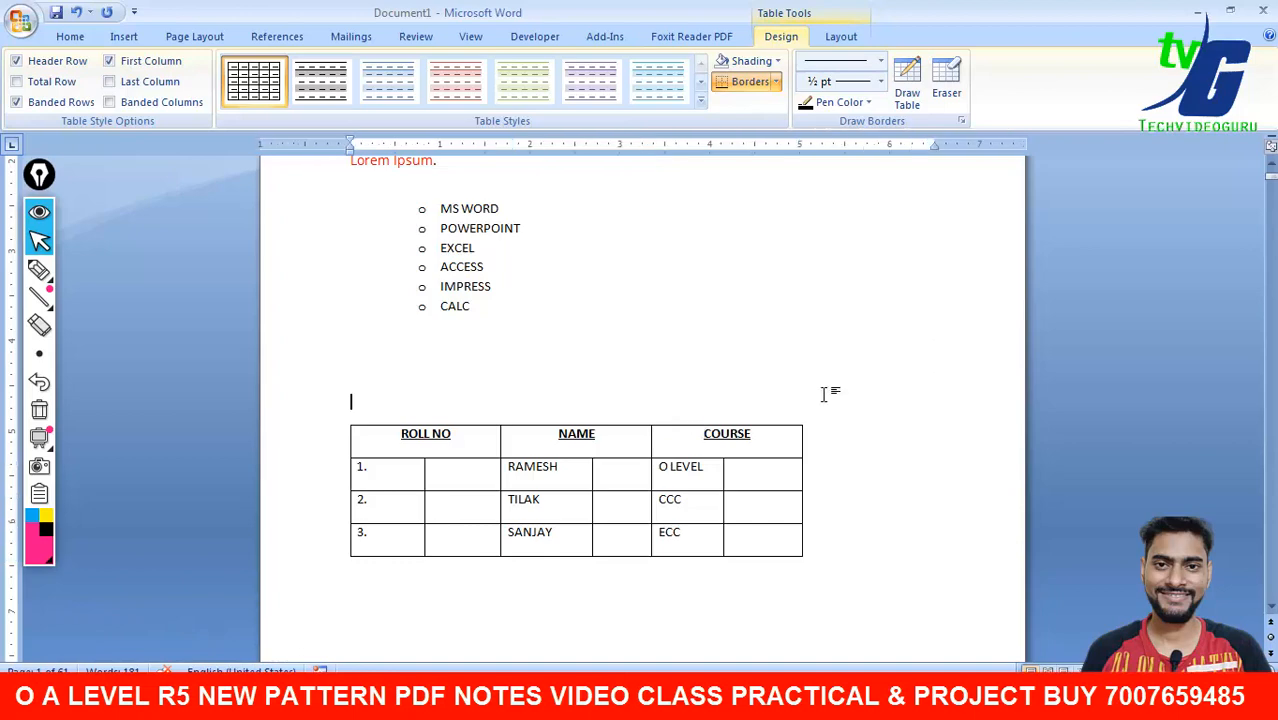
Step: Insert a new column to the right of the COURSE column
click(789, 471)
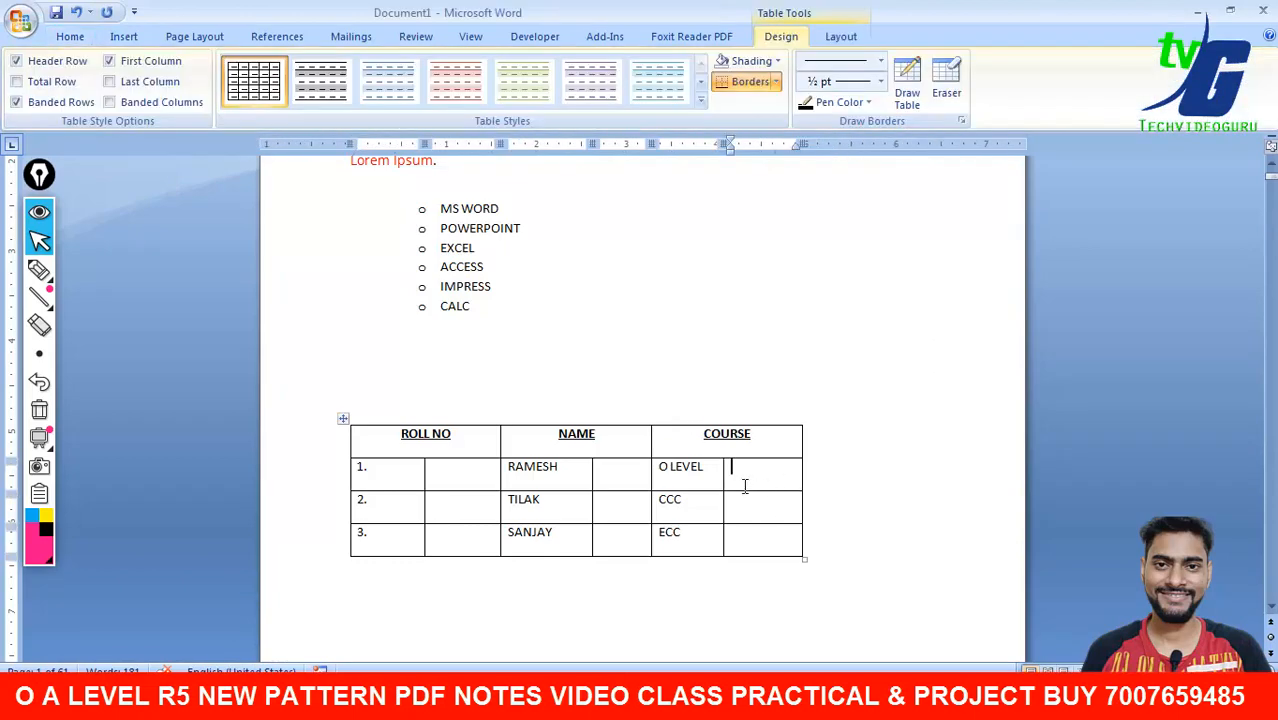
click(789, 501)
click(790, 445)
right_click(792, 448)
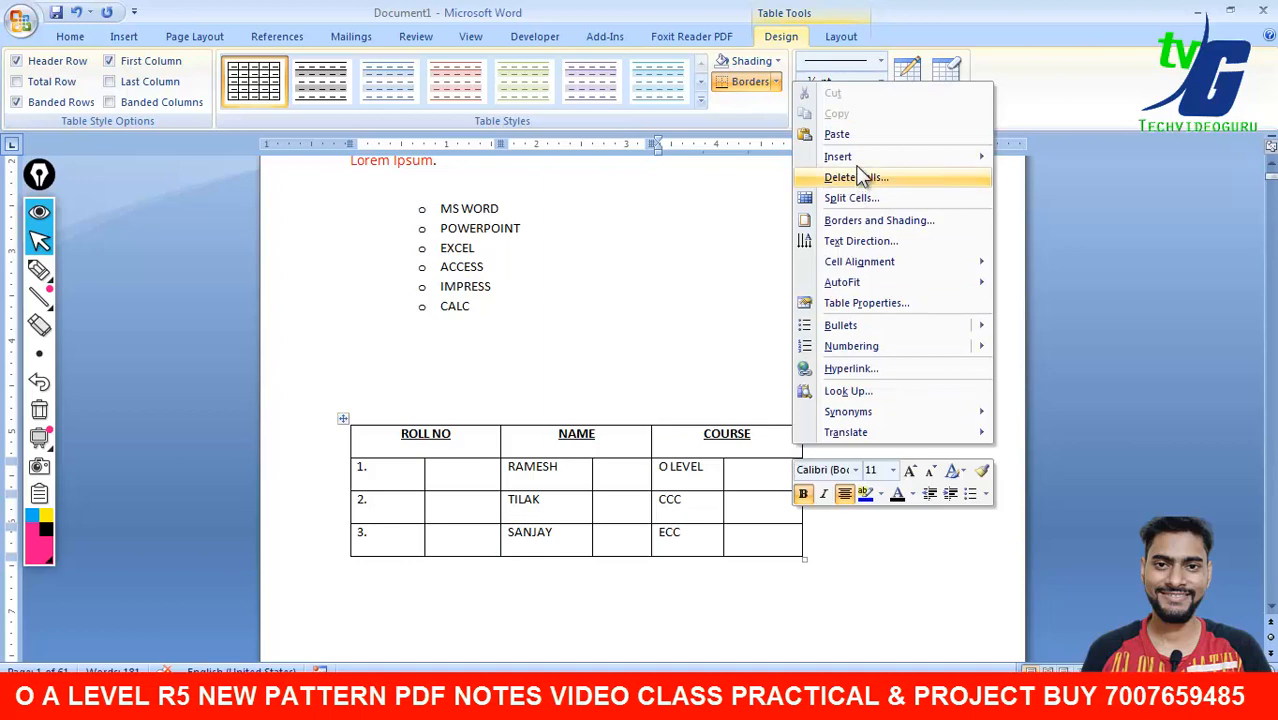
mouse_move(862, 168)
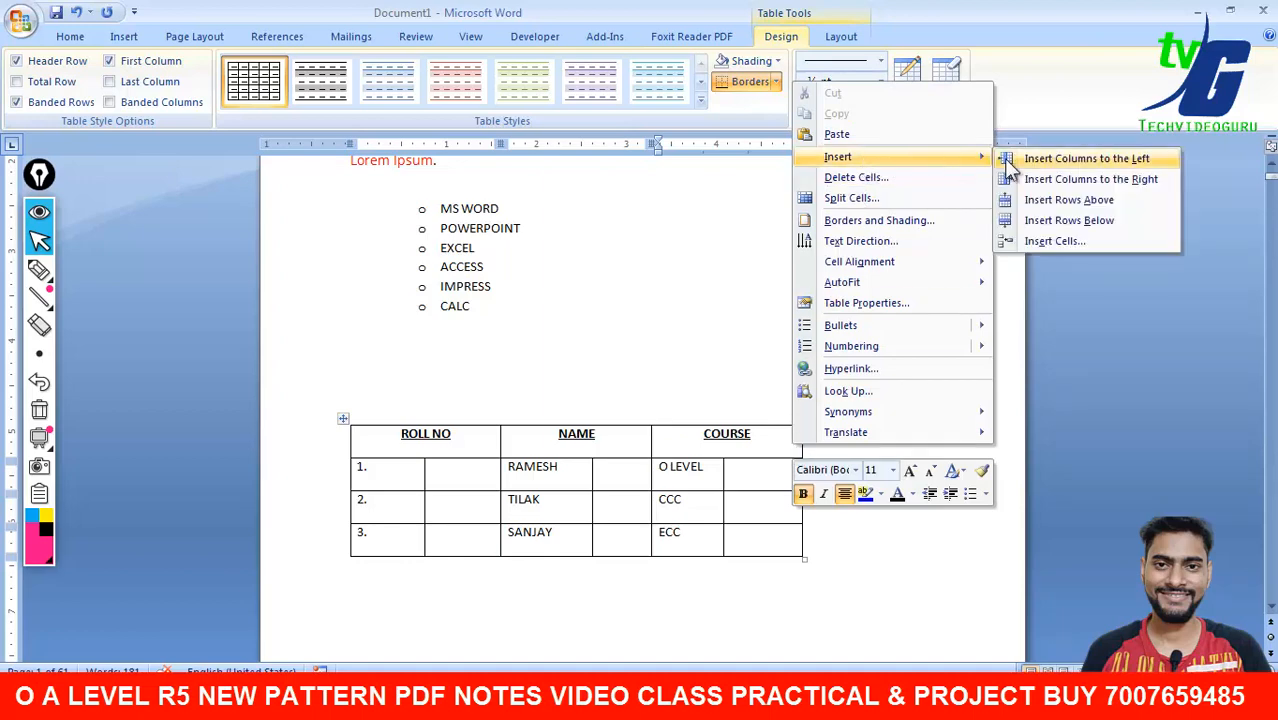
click(1053, 183)
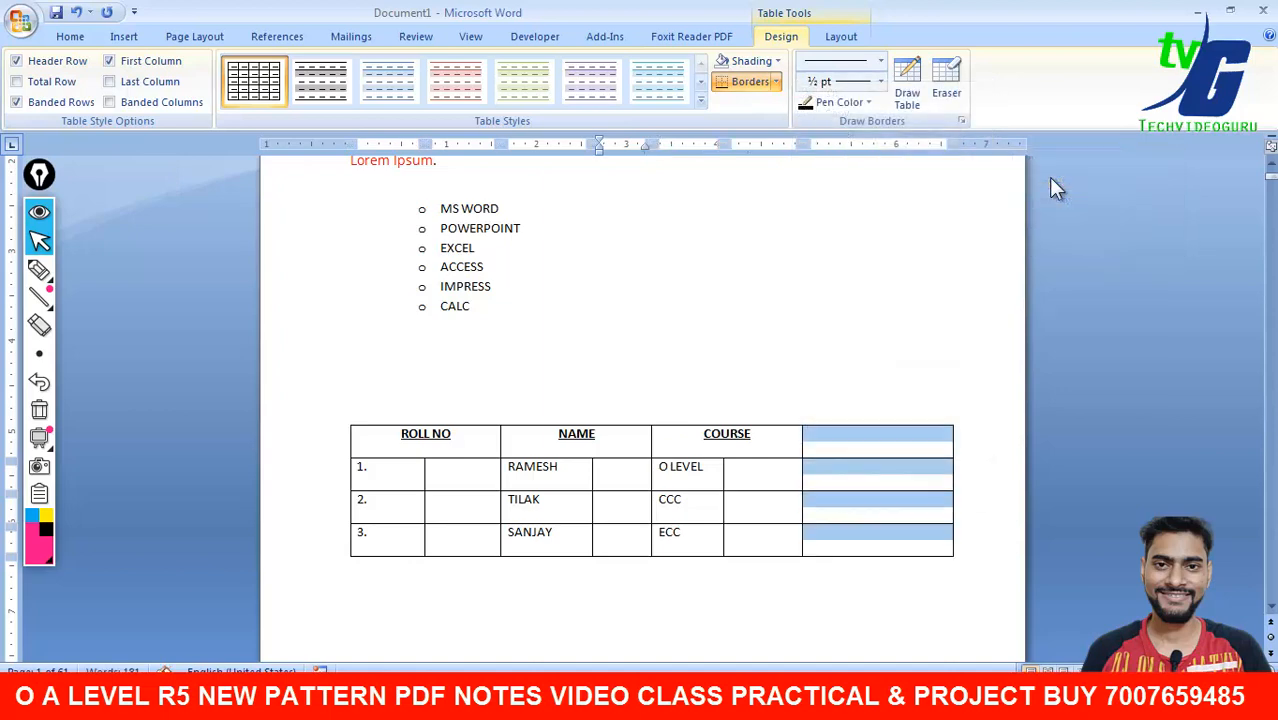
click(907, 564)
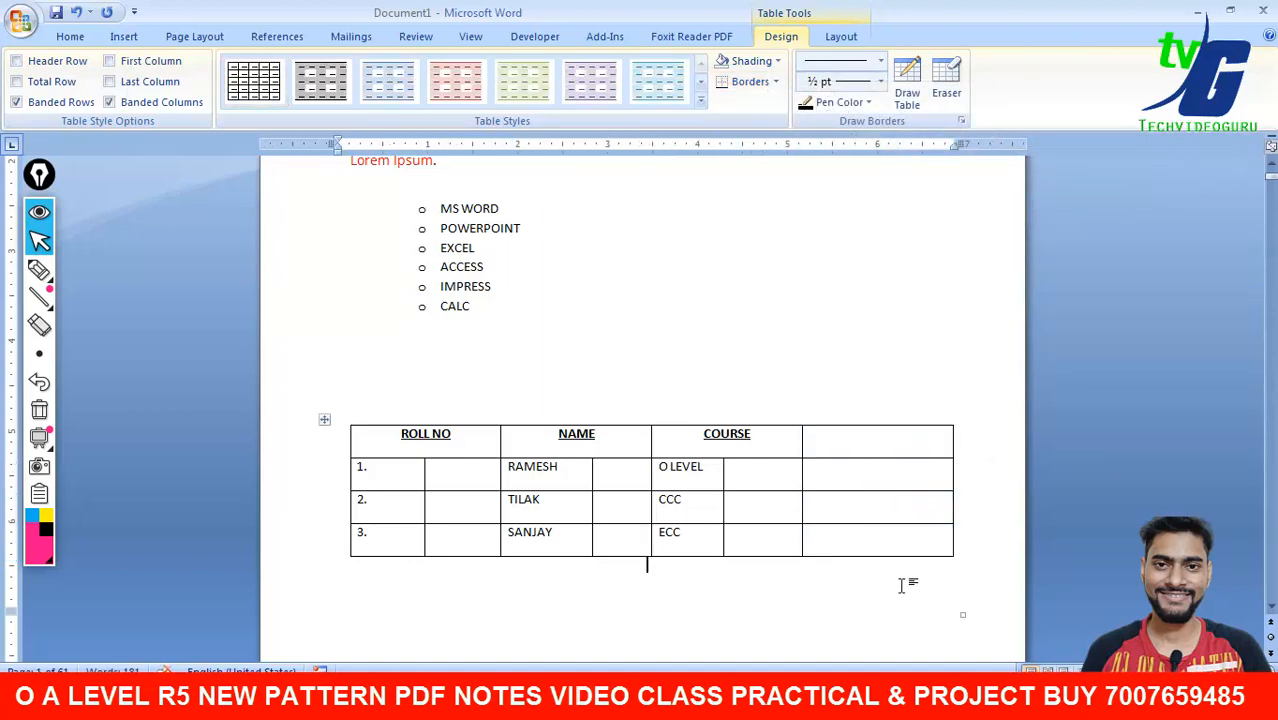
Step: Head the new column LANGUAGE and fill its rows with HTML, MS OFFICE and EMAIL
click(845, 441)
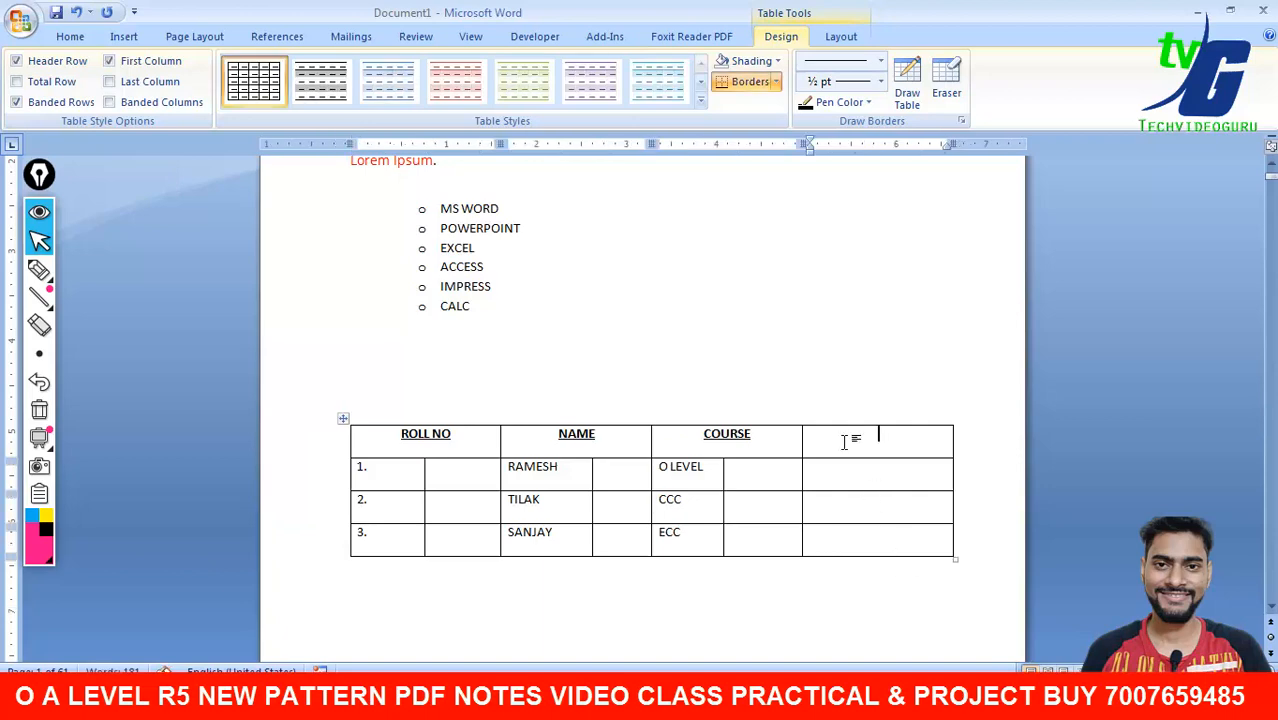
text(LANGUAGE)
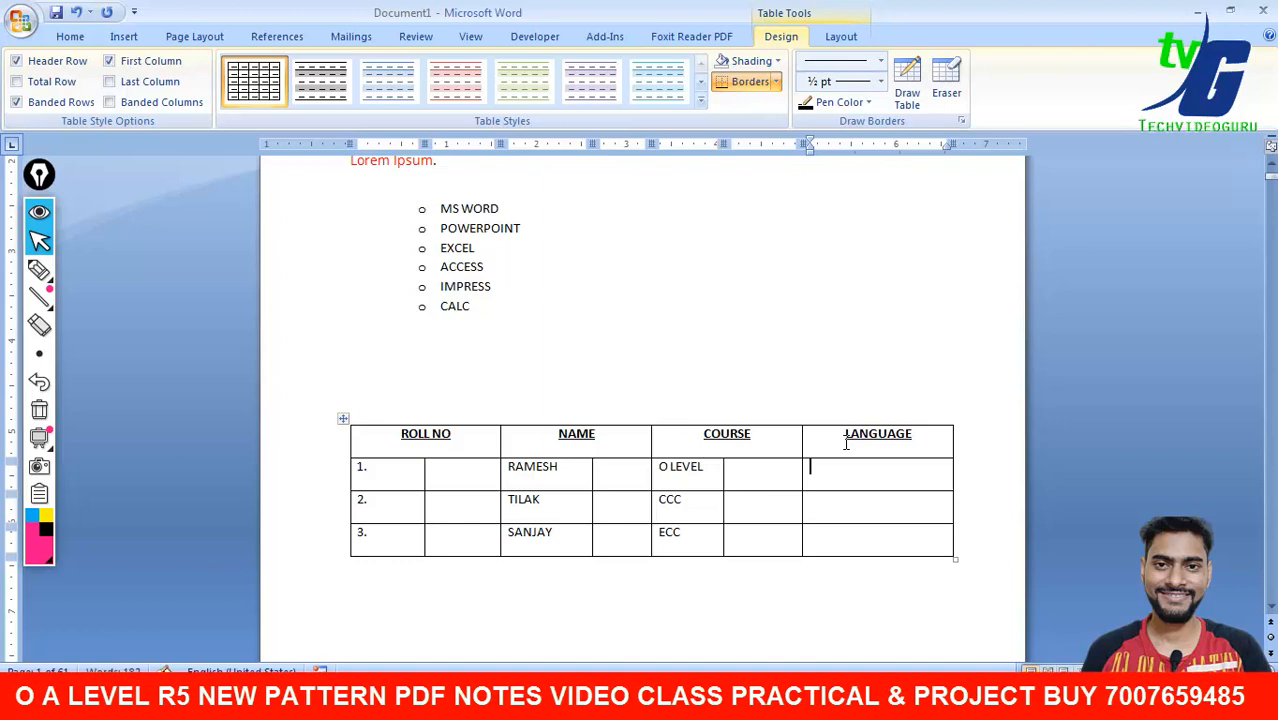
text(HTML)
key(Down)
text(MS )
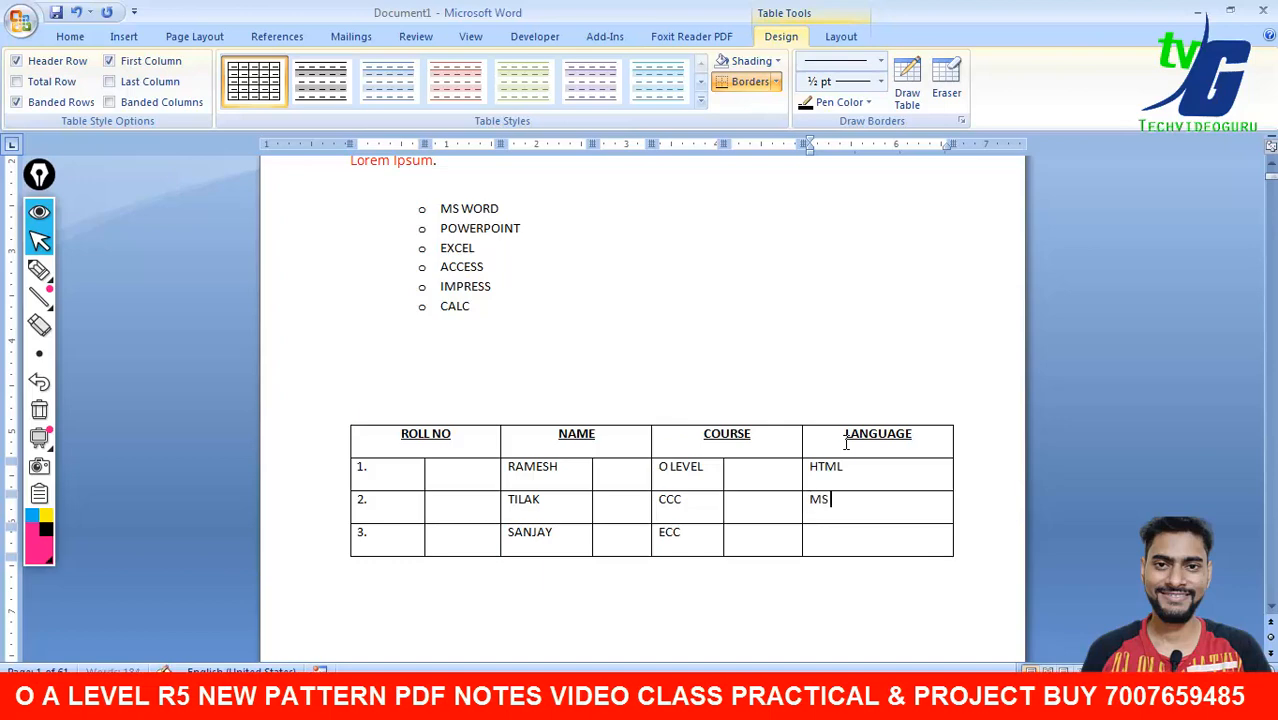
text(OFFICE)
key(Down)
text(EMAIL)
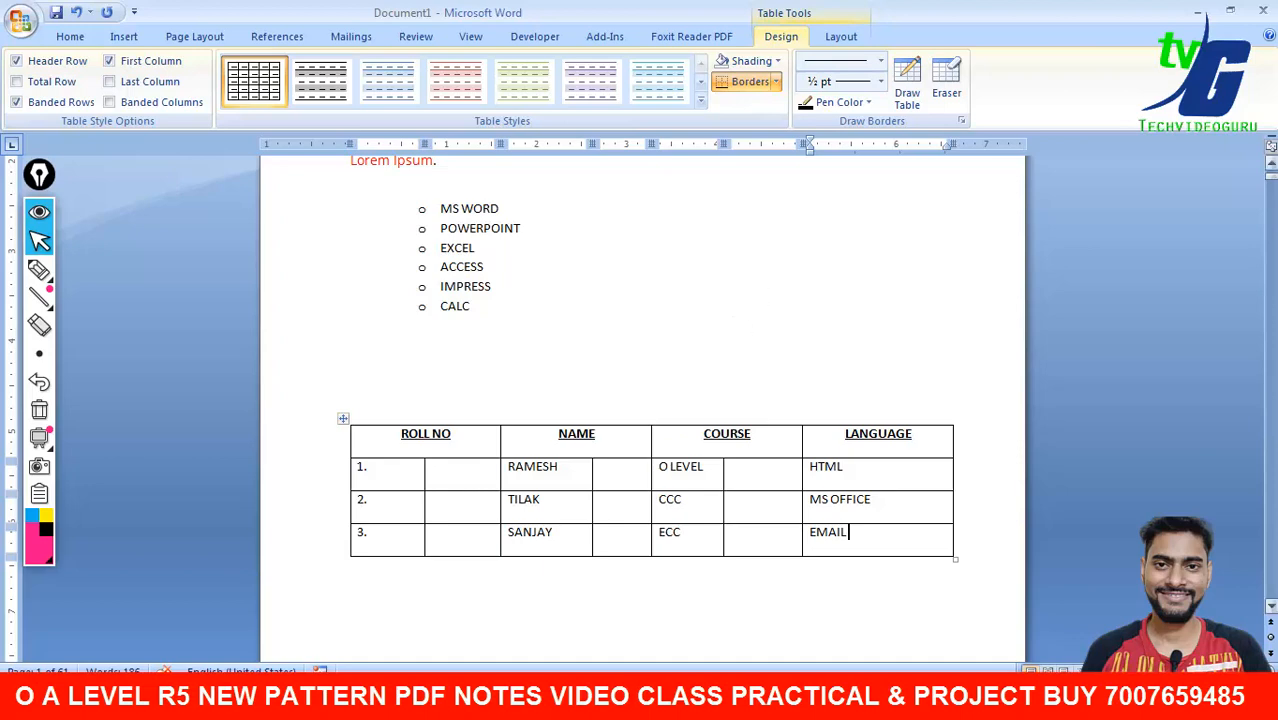
drag(1271, 187, 1272, 176)
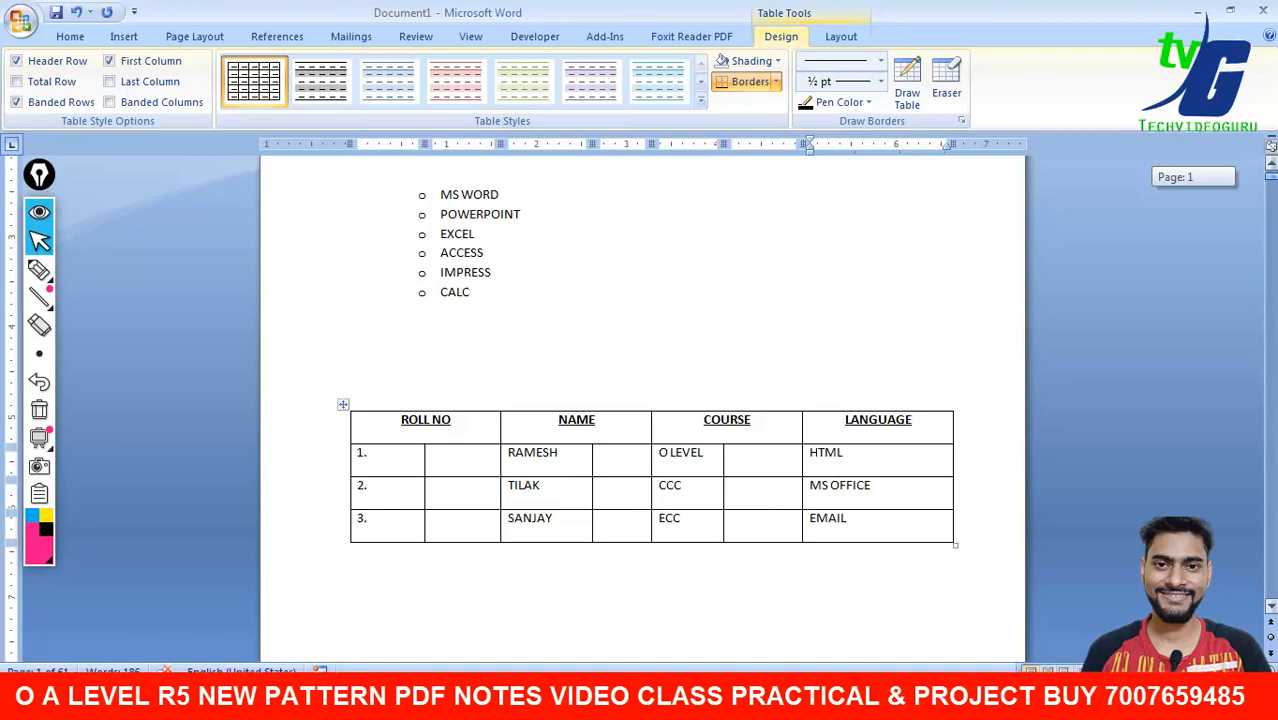
drag(1272, 176, 1272, 181)
click(39, 268)
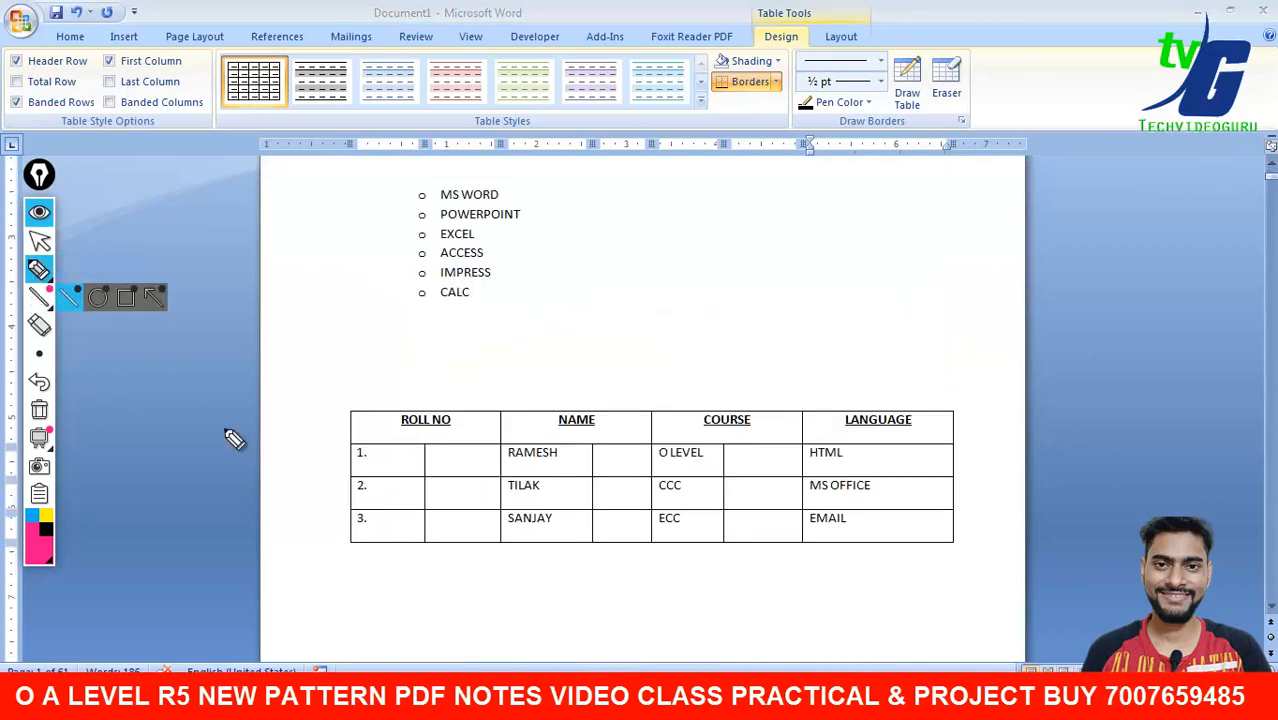
click(39, 240)
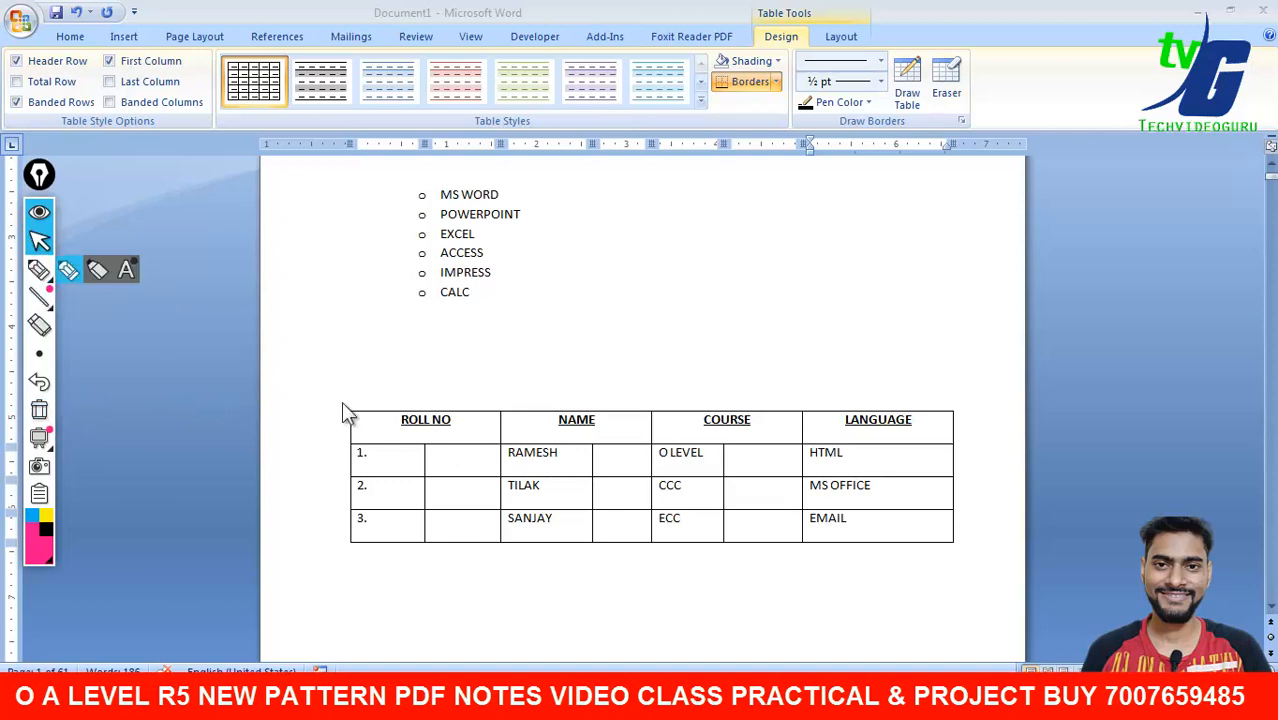
click(169, 398)
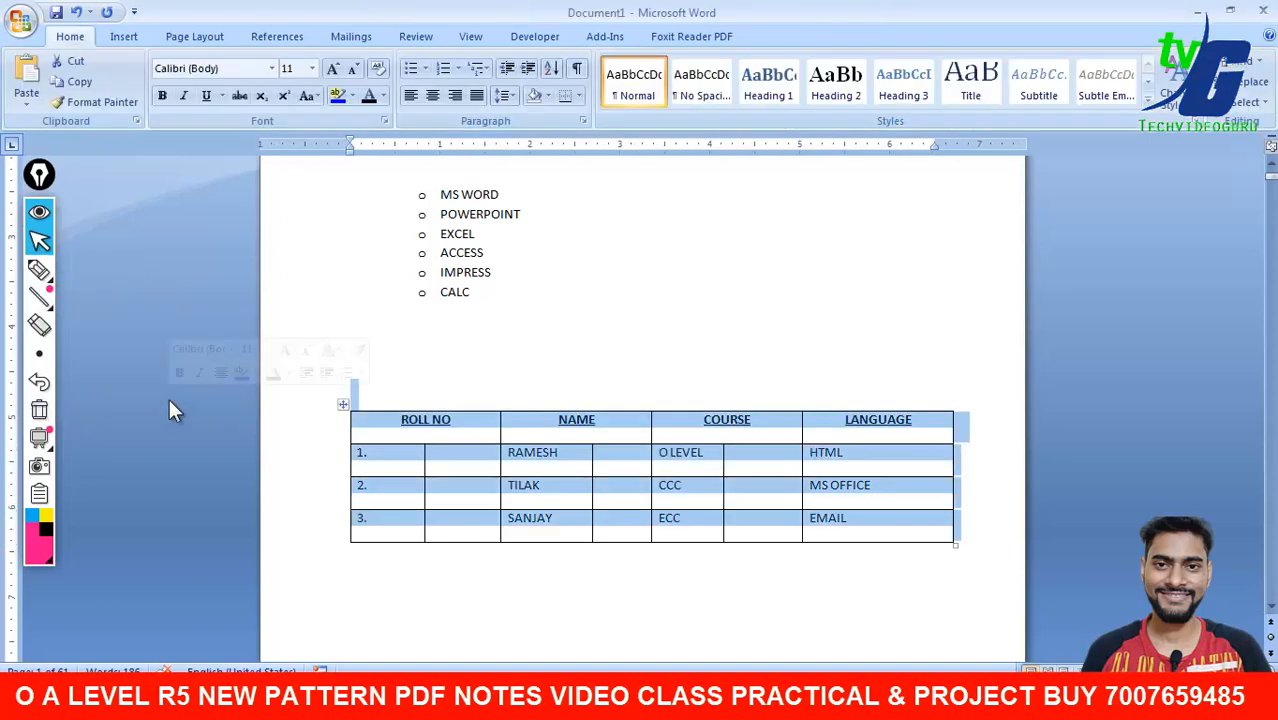